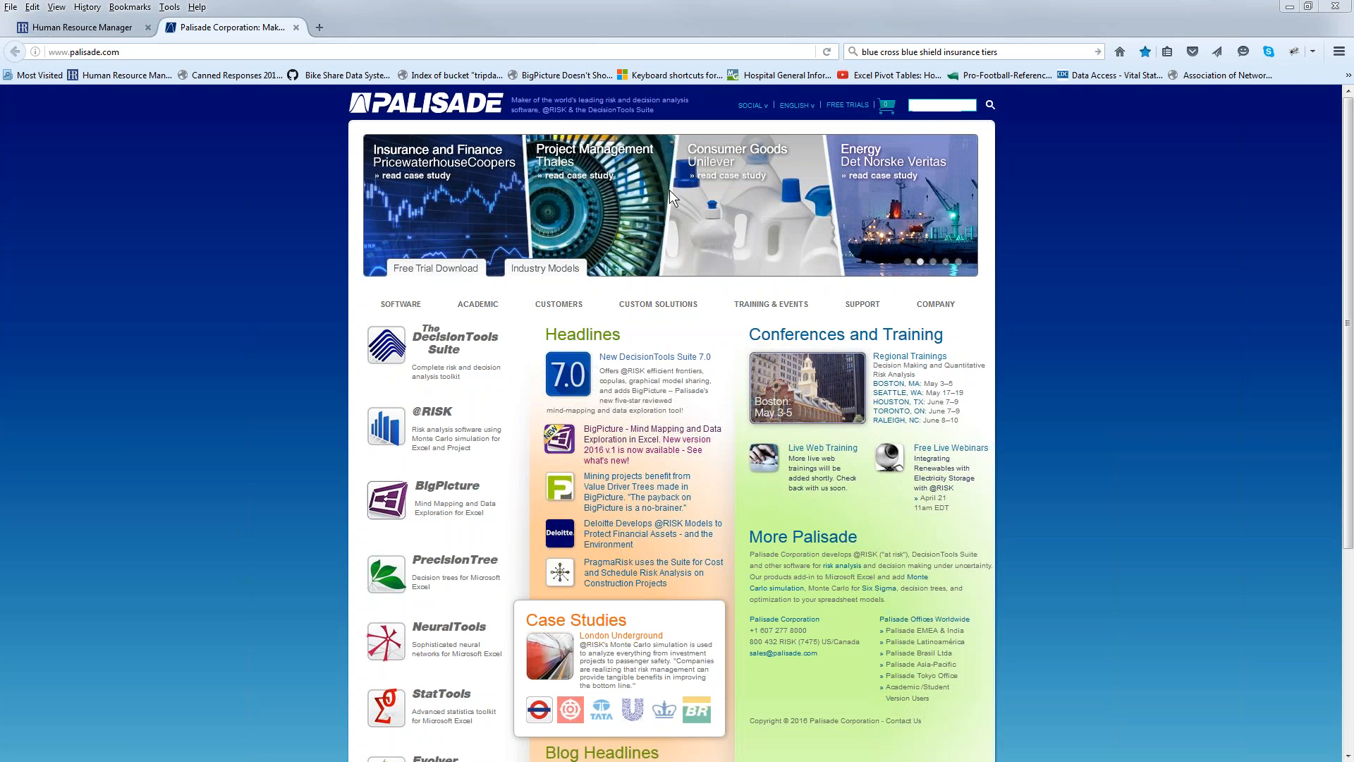
# Review the Human Resource Manager job description on the SHRM page, focusing on planning duties and the financial management and strategic thinking competencies.
pyautogui.click(57, 27)
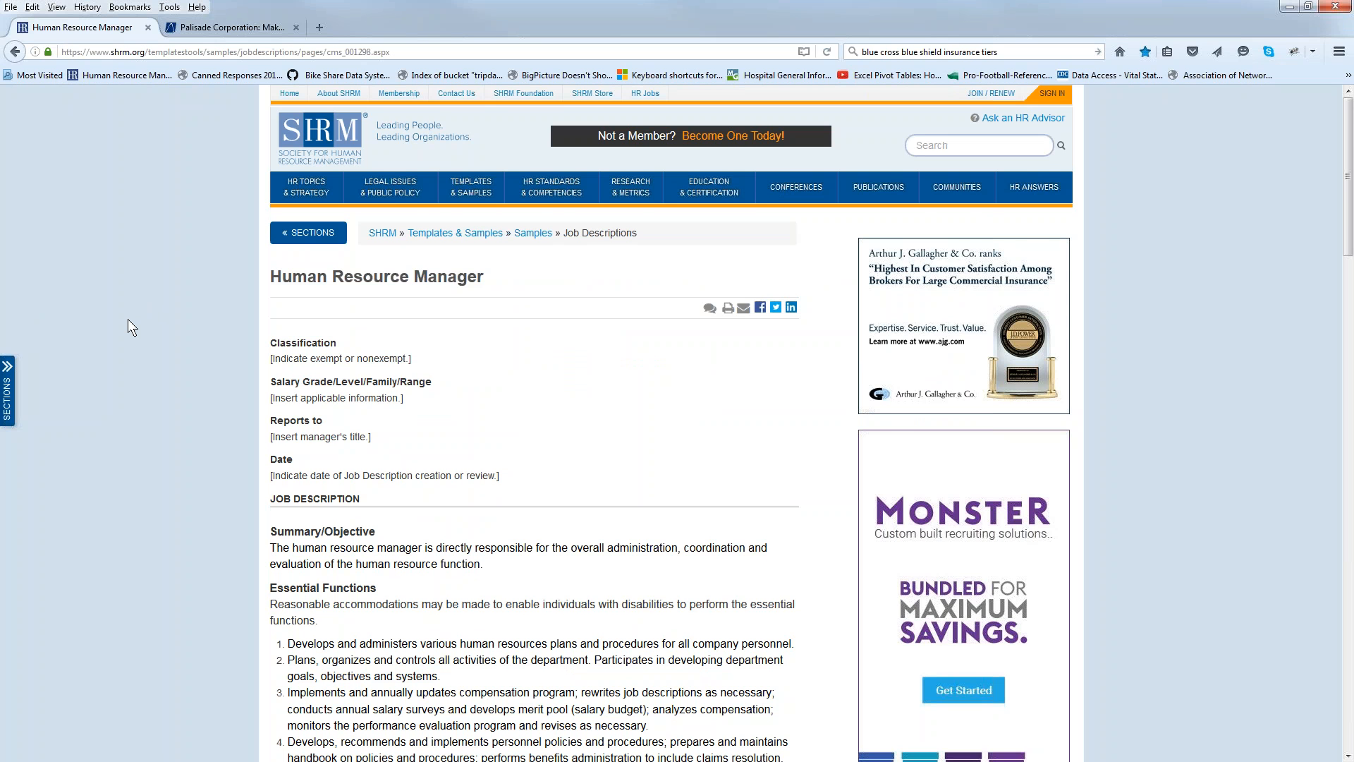
pyautogui.scroll(-3, 128, 327)
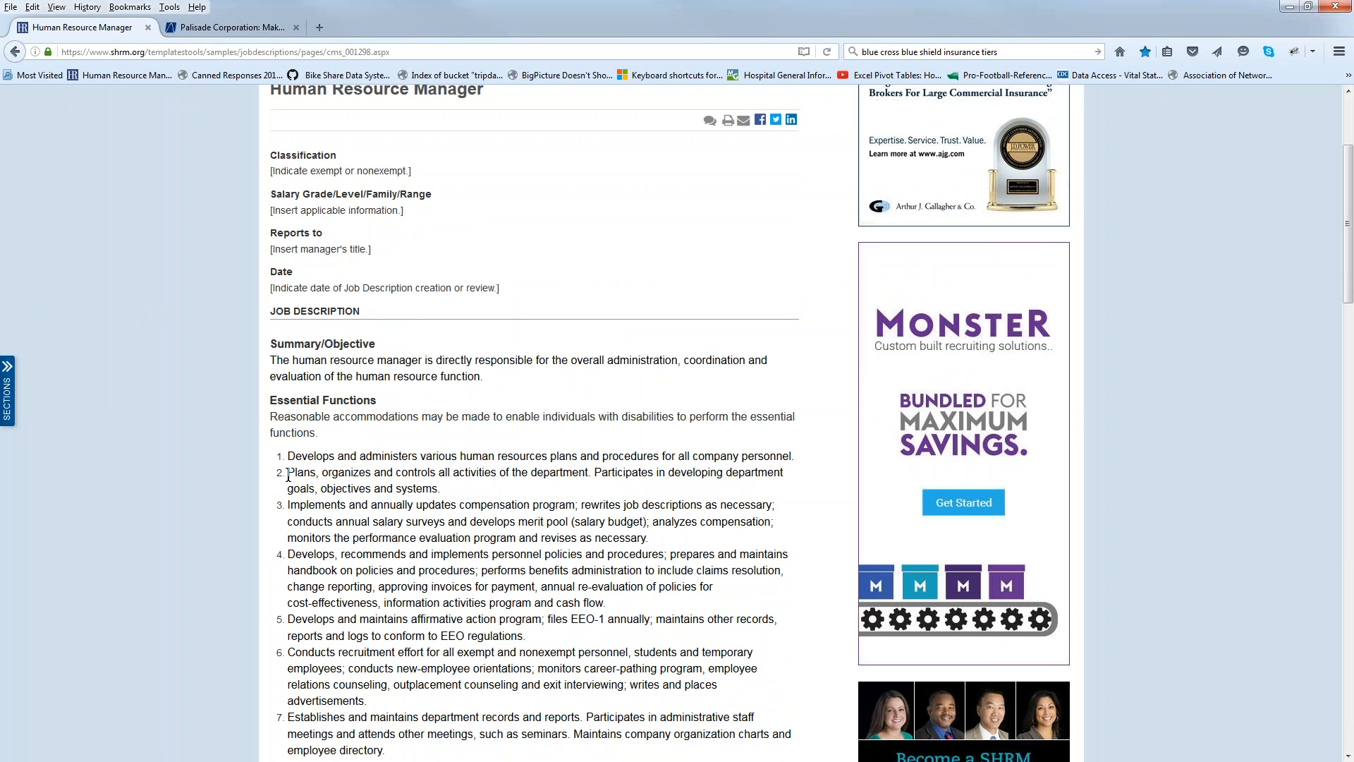
pyautogui.moveTo(288, 472); pyautogui.dragTo(595, 472)
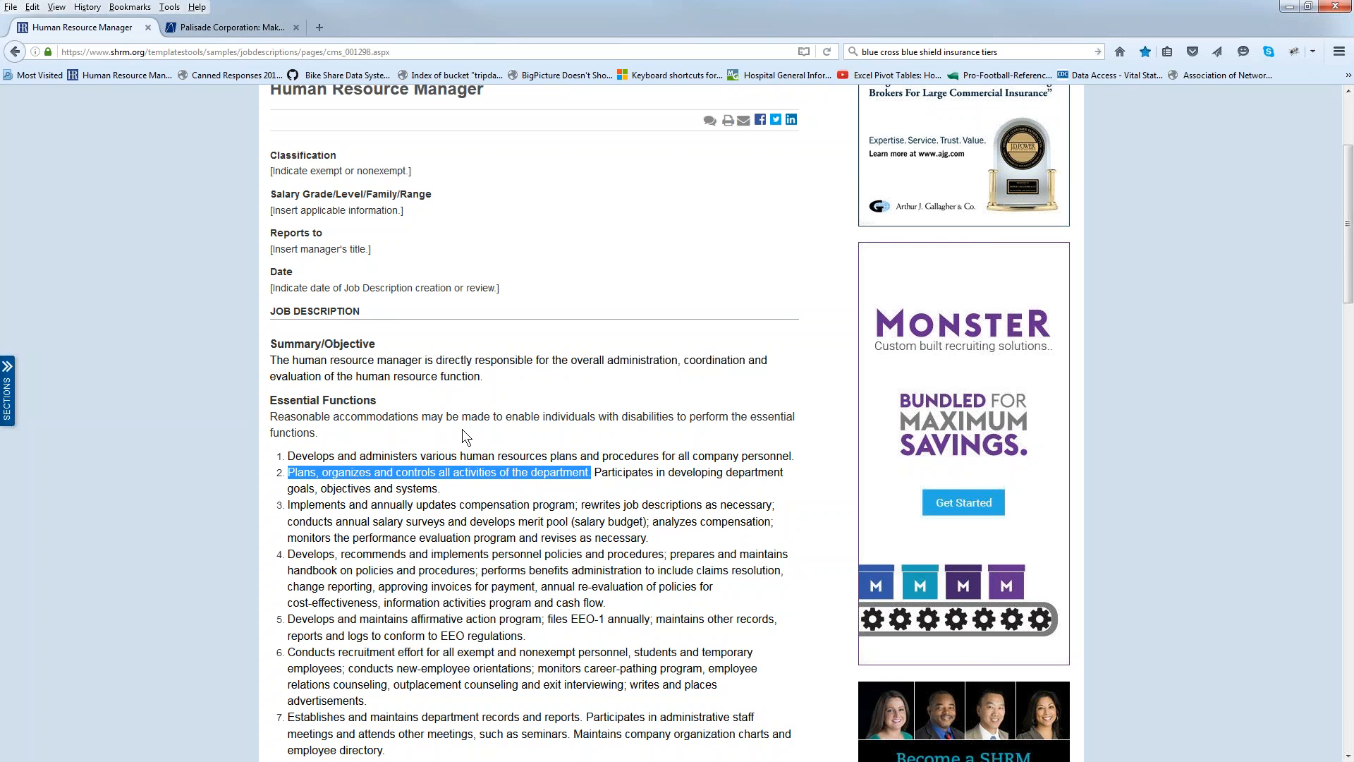
pyautogui.scroll(-5, 190, 514)
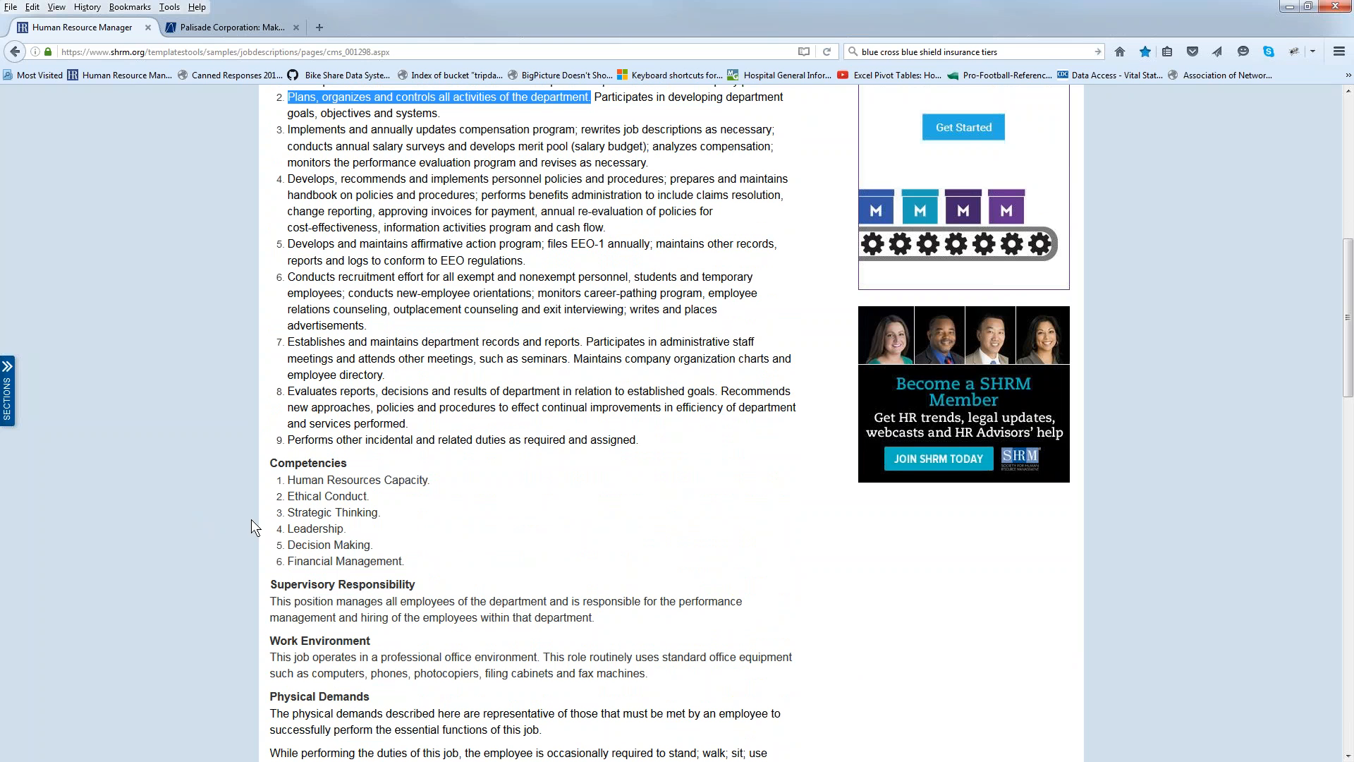
pyautogui.moveTo(344, 545); pyautogui.dragTo(285, 556)
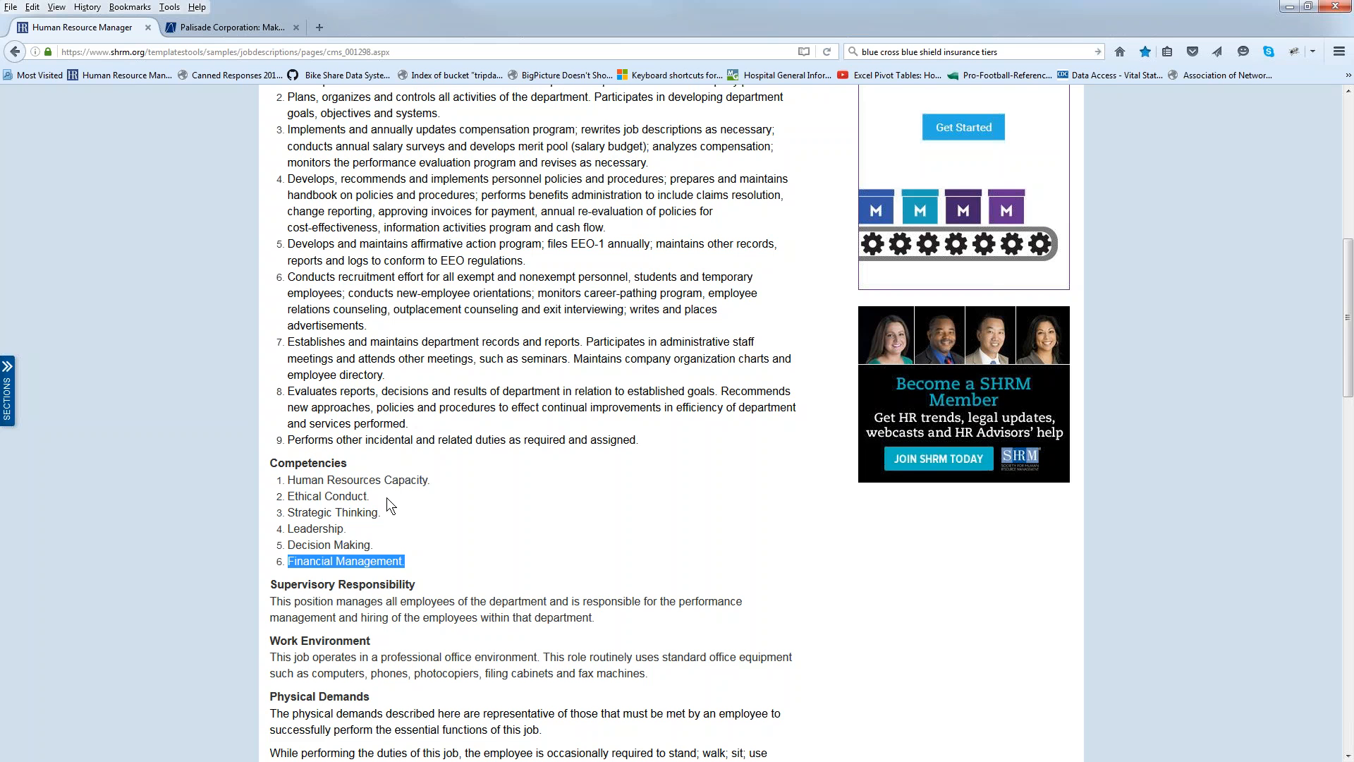
pyautogui.moveTo(387, 513); pyautogui.dragTo(286, 514)
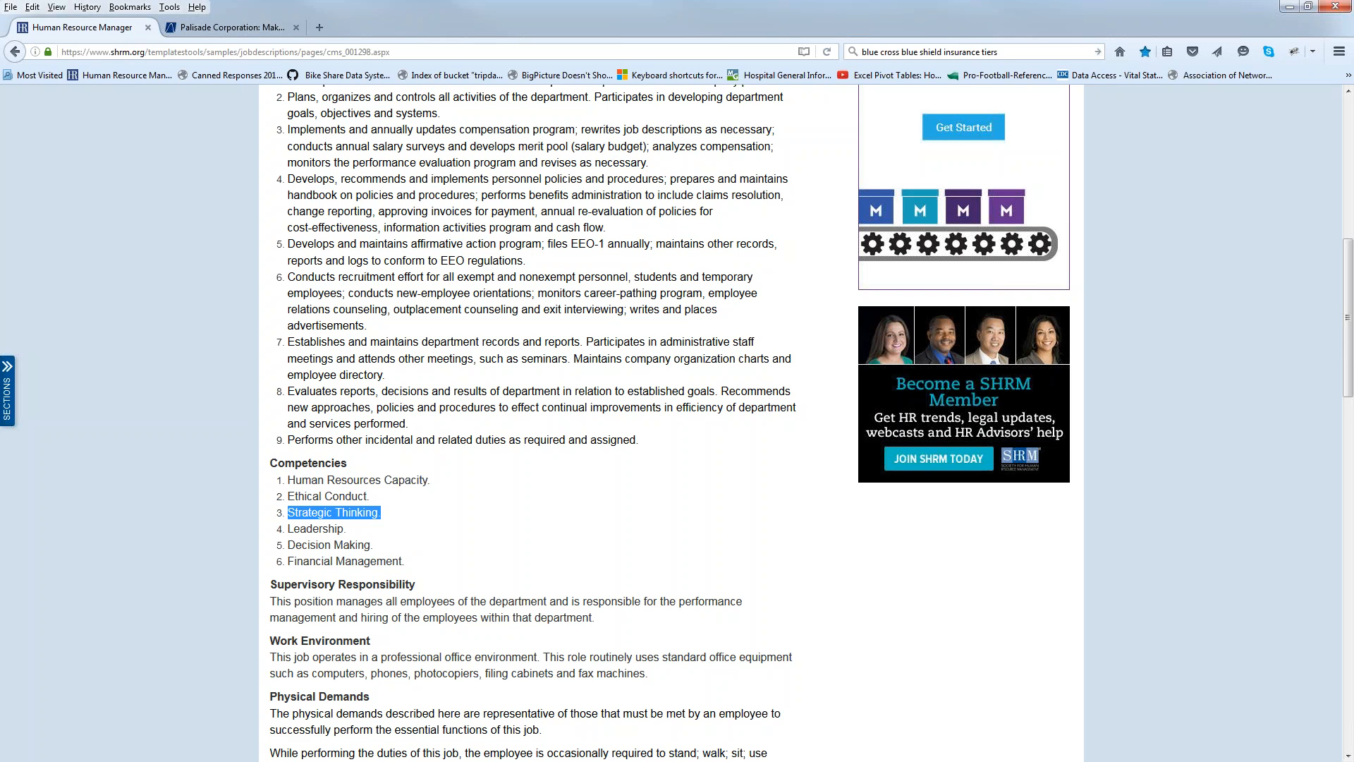
pyautogui.click(551, 488)
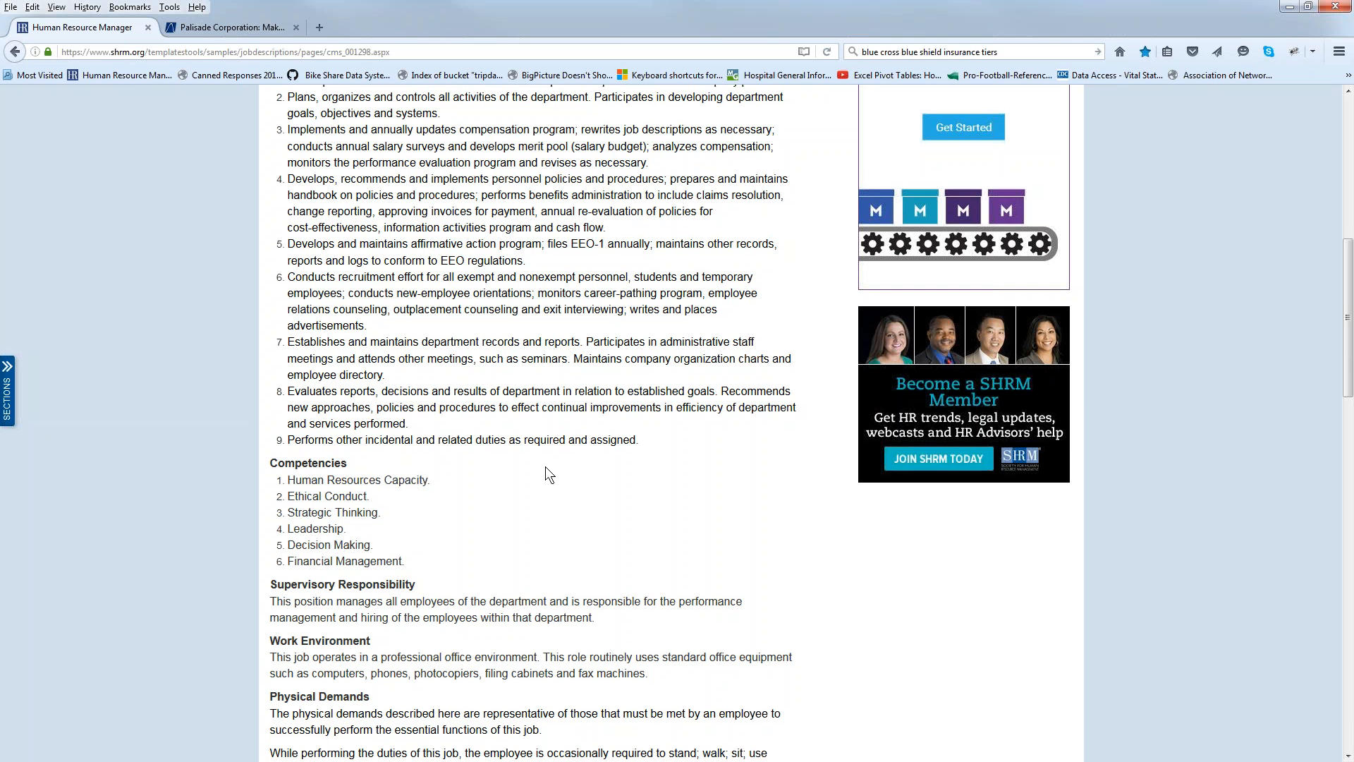
pyautogui.scroll(2, 212, 429)
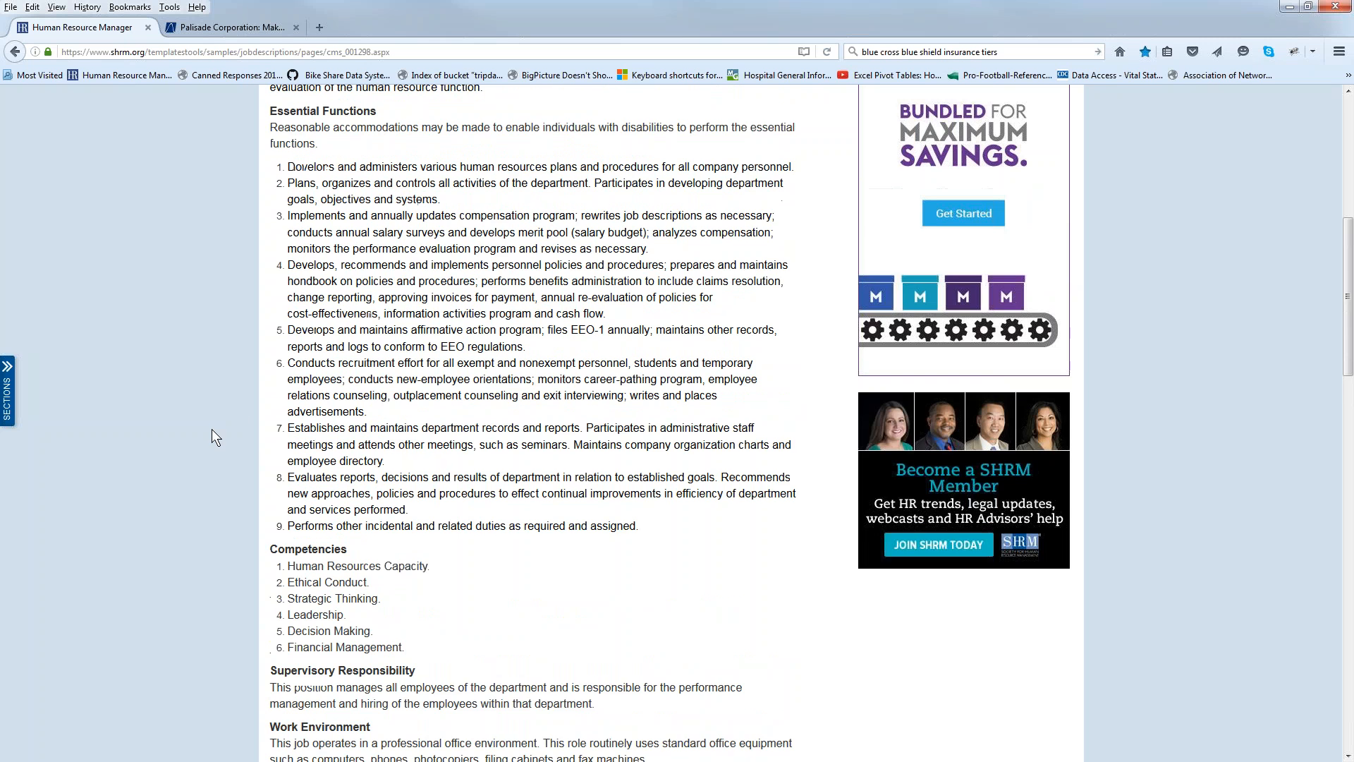
pyautogui.scroll(3, 211, 429)
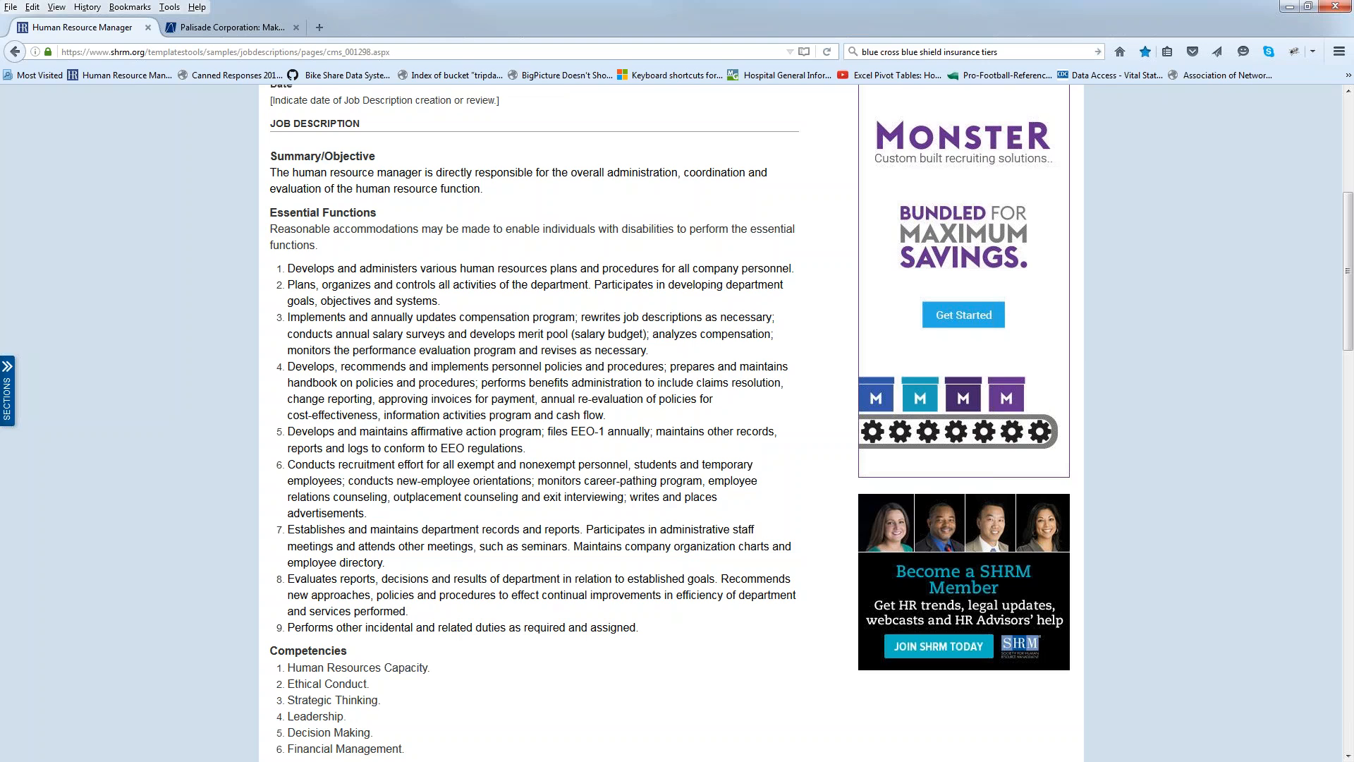
# View the BigPicture product page on the Palisade website and close the browser with its tabs.
pyautogui.click(201, 32)
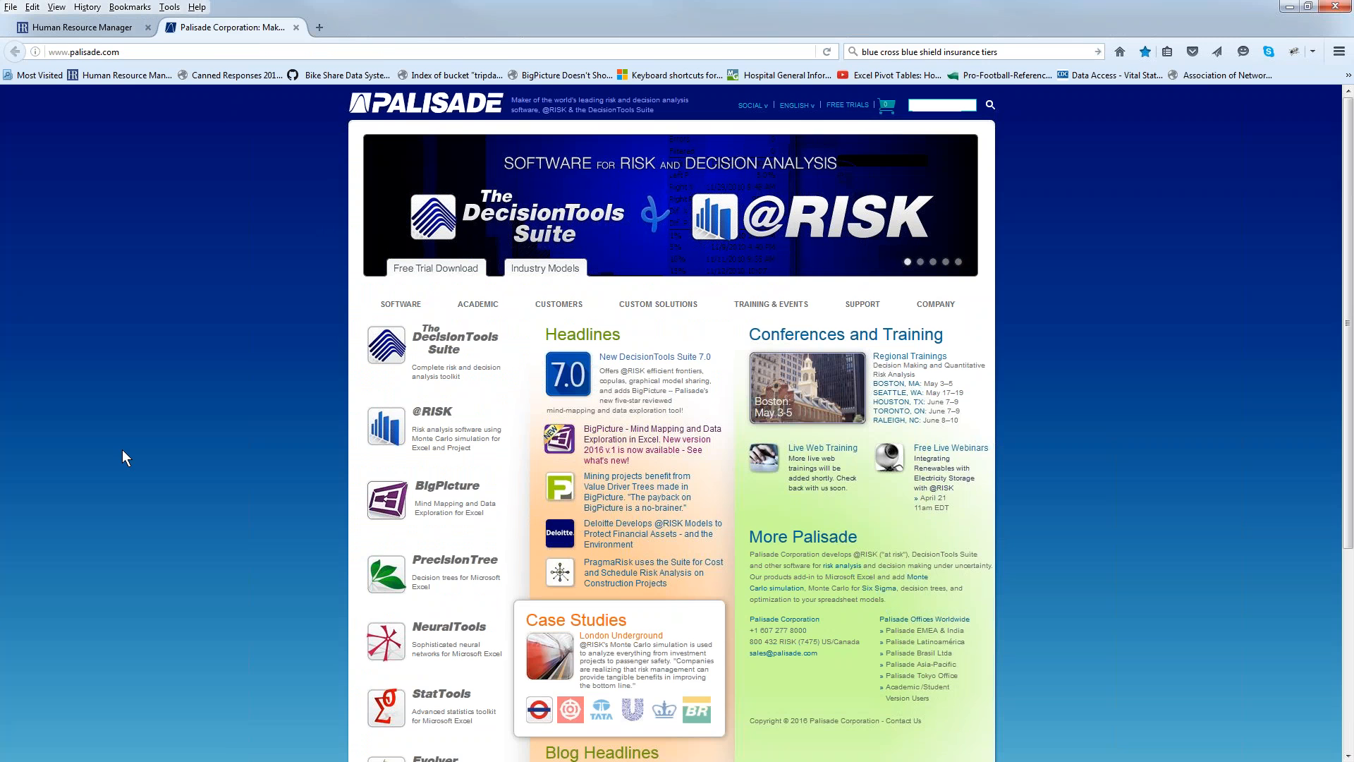
pyautogui.click(399, 505)
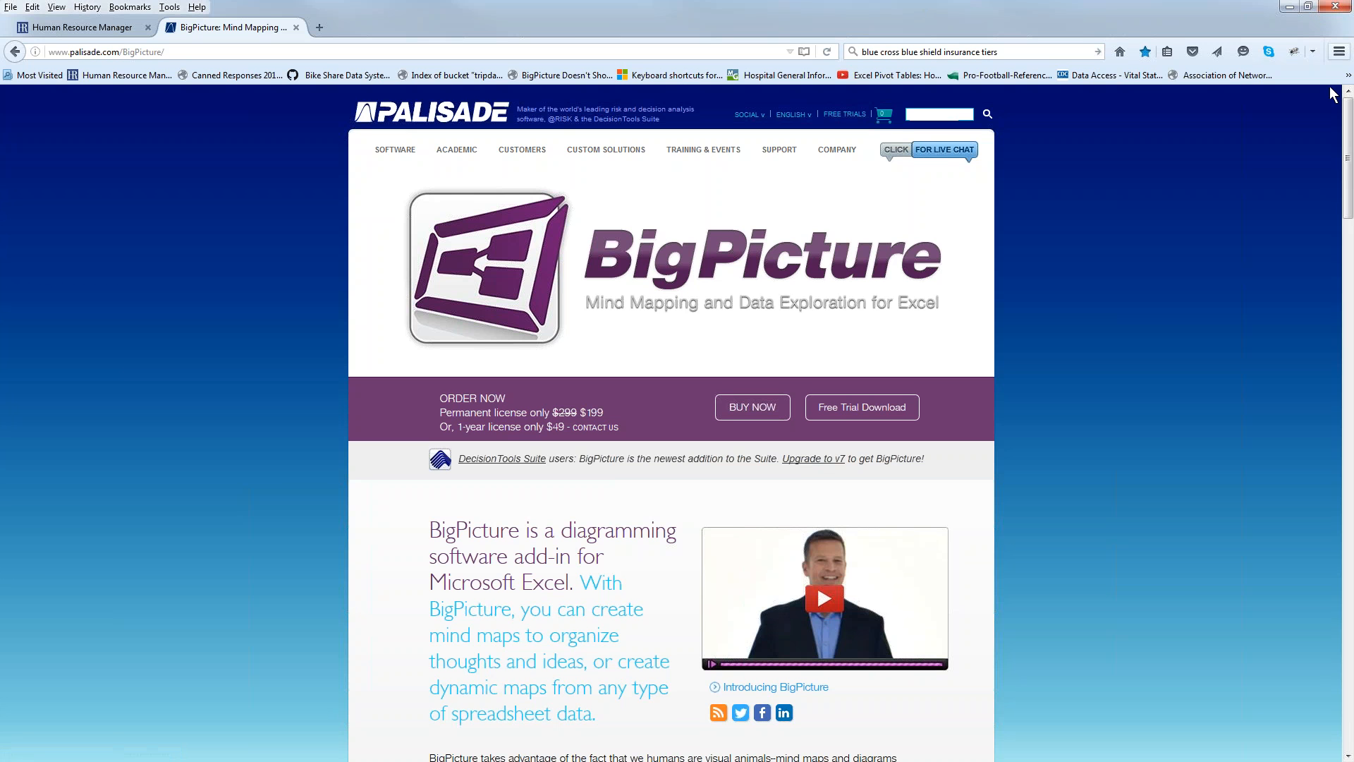
pyautogui.click(1337, 7)
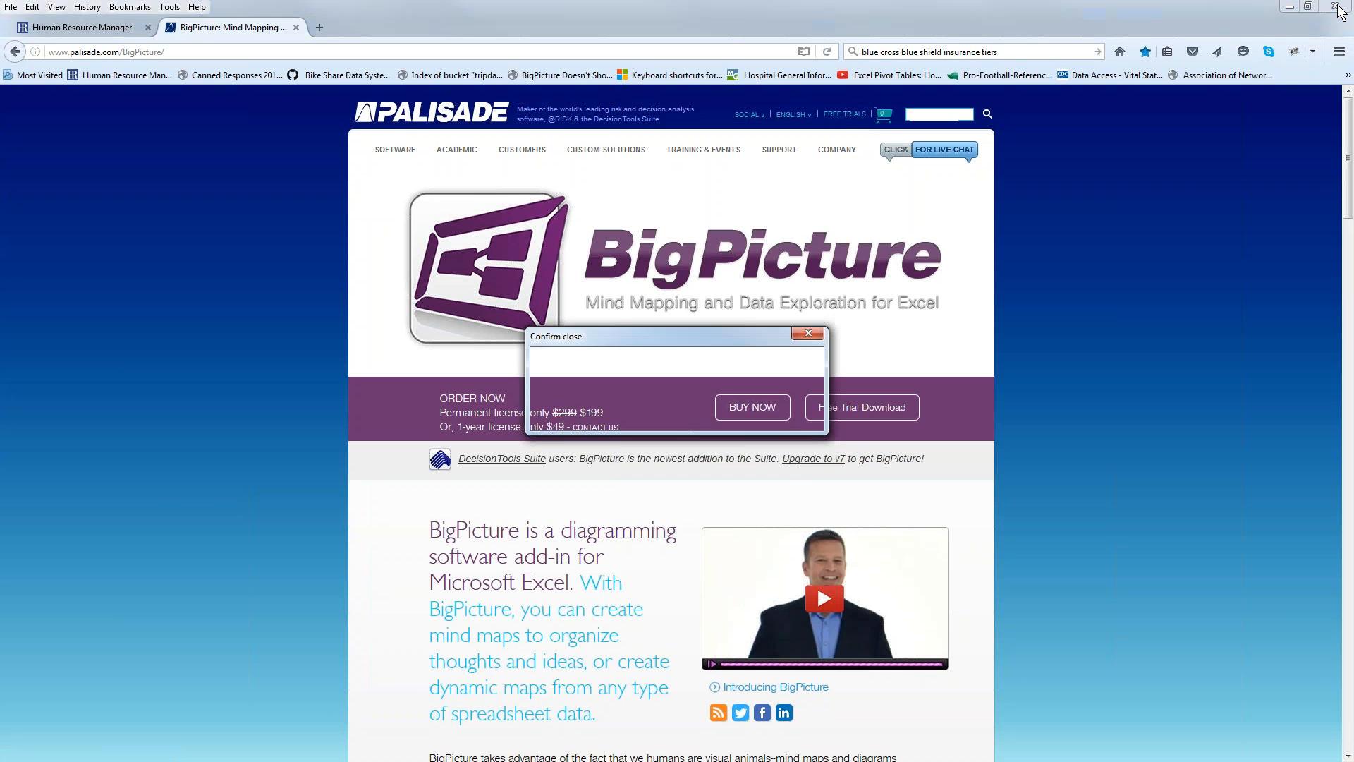
pyautogui.click(650, 413)
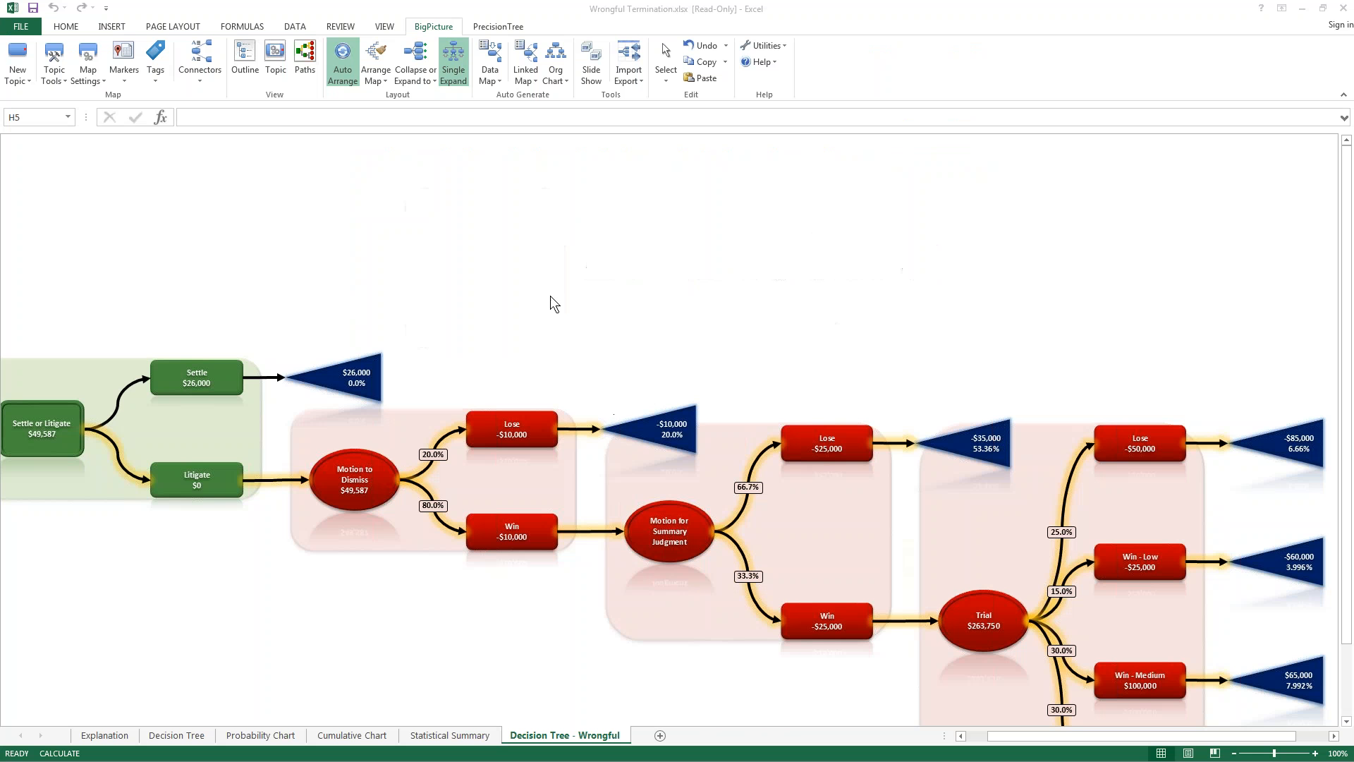
# Close the Wrongful Termination and PrecisionTree Example File List workbooks without saving changes.
pyautogui.click(1343, 8)
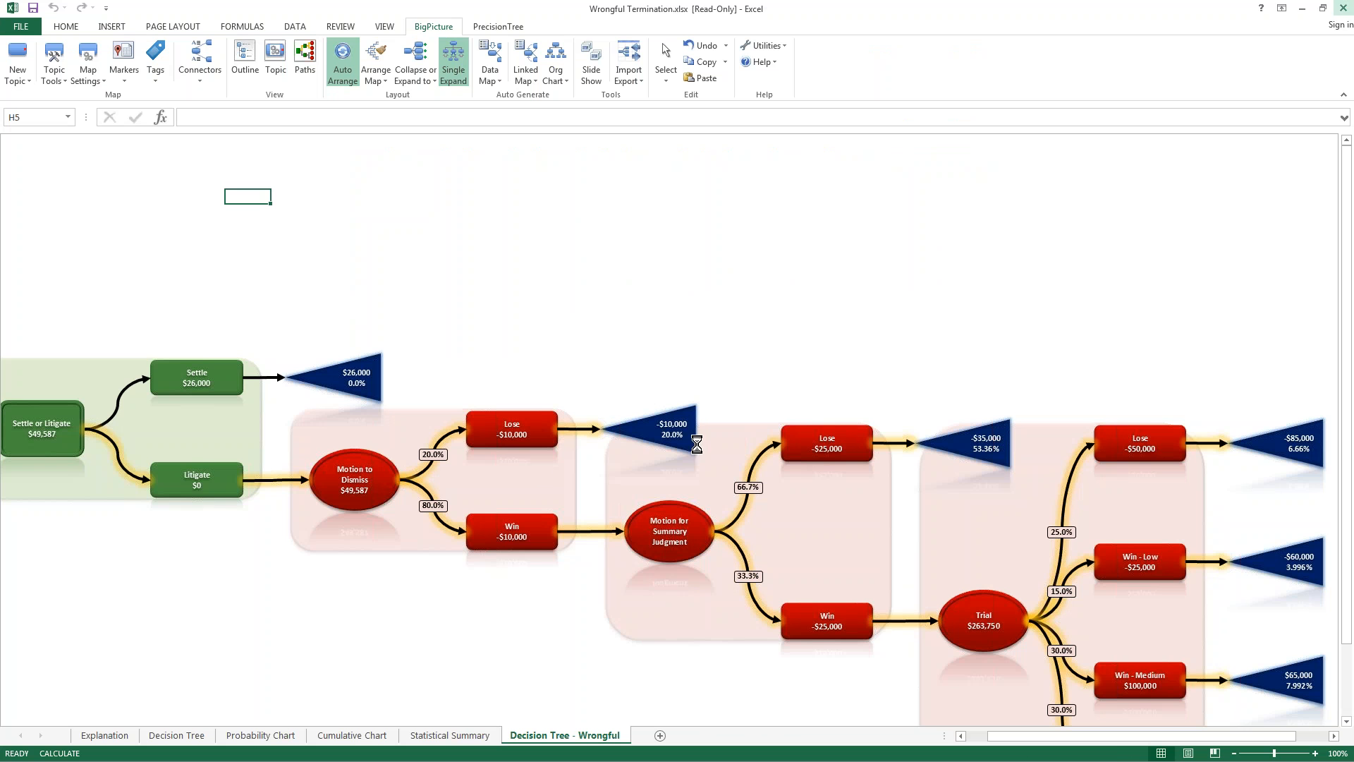
pyautogui.click(676, 406)
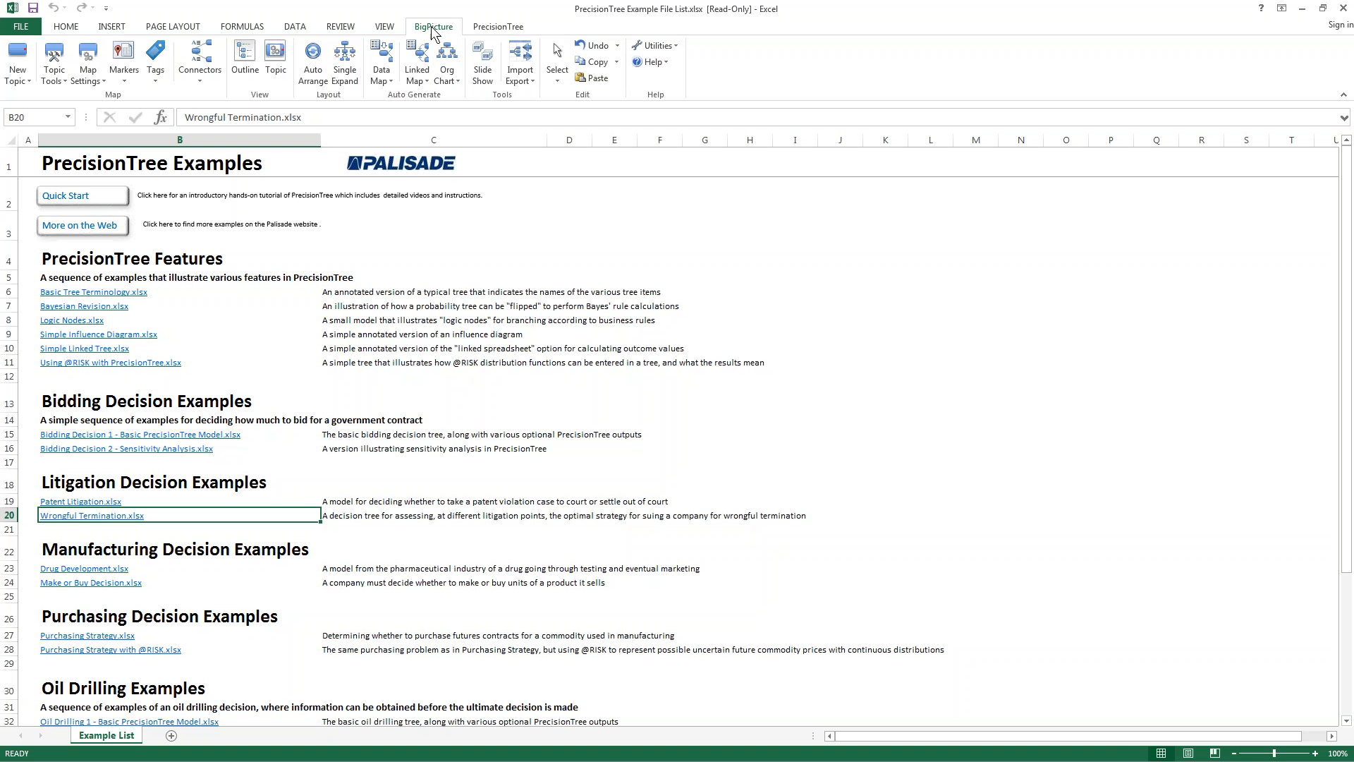
pyautogui.click(1342, 8)
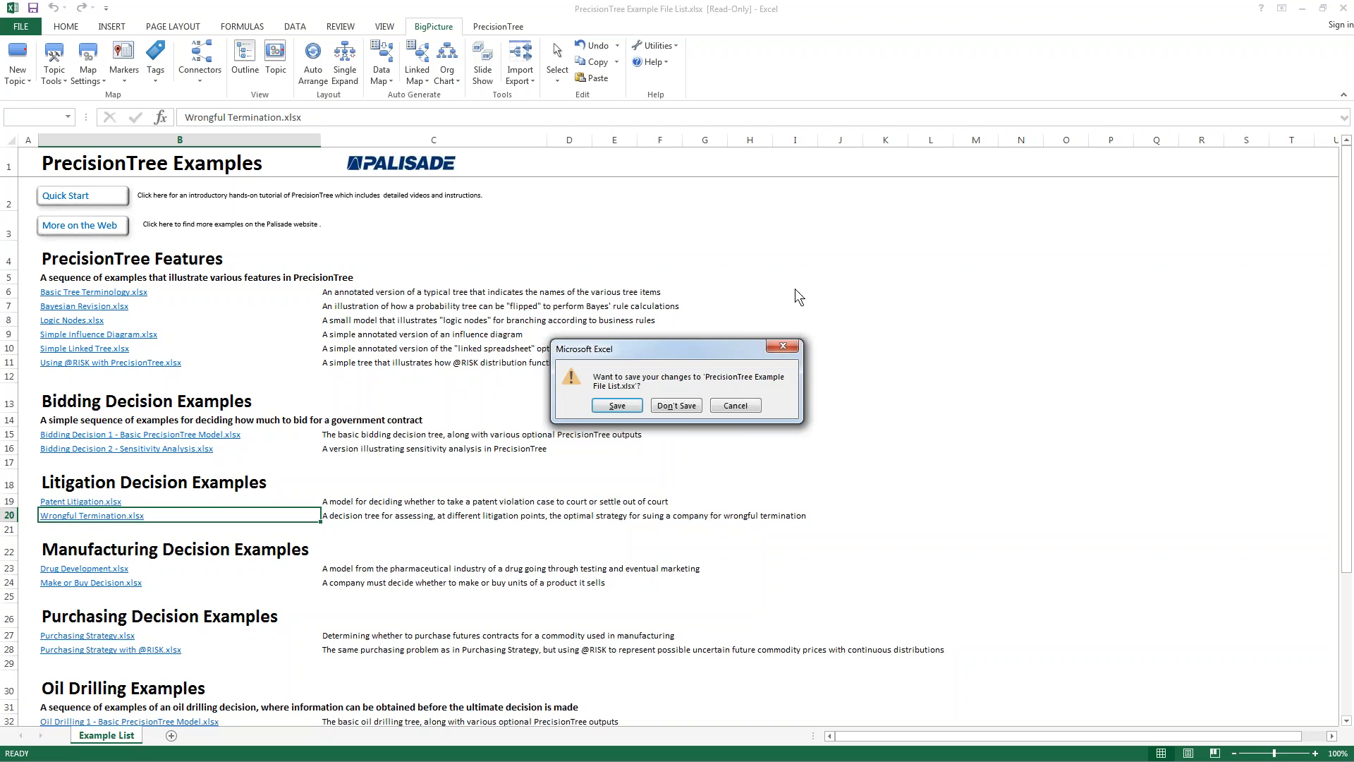
pyautogui.click(680, 408)
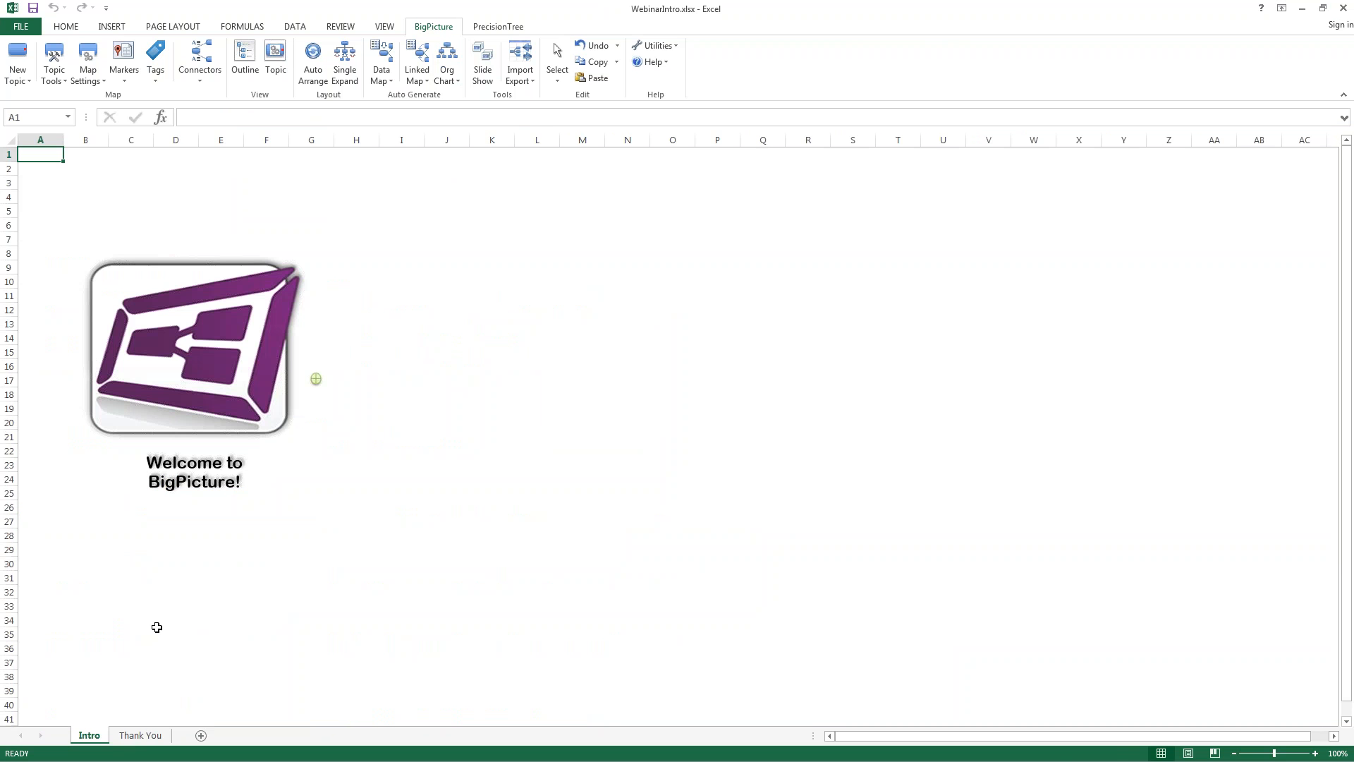
# Expand the "Welcome to BigPicture!" topic and its "Understand ideas" branch in the Intro map.
pyautogui.click(156, 623)
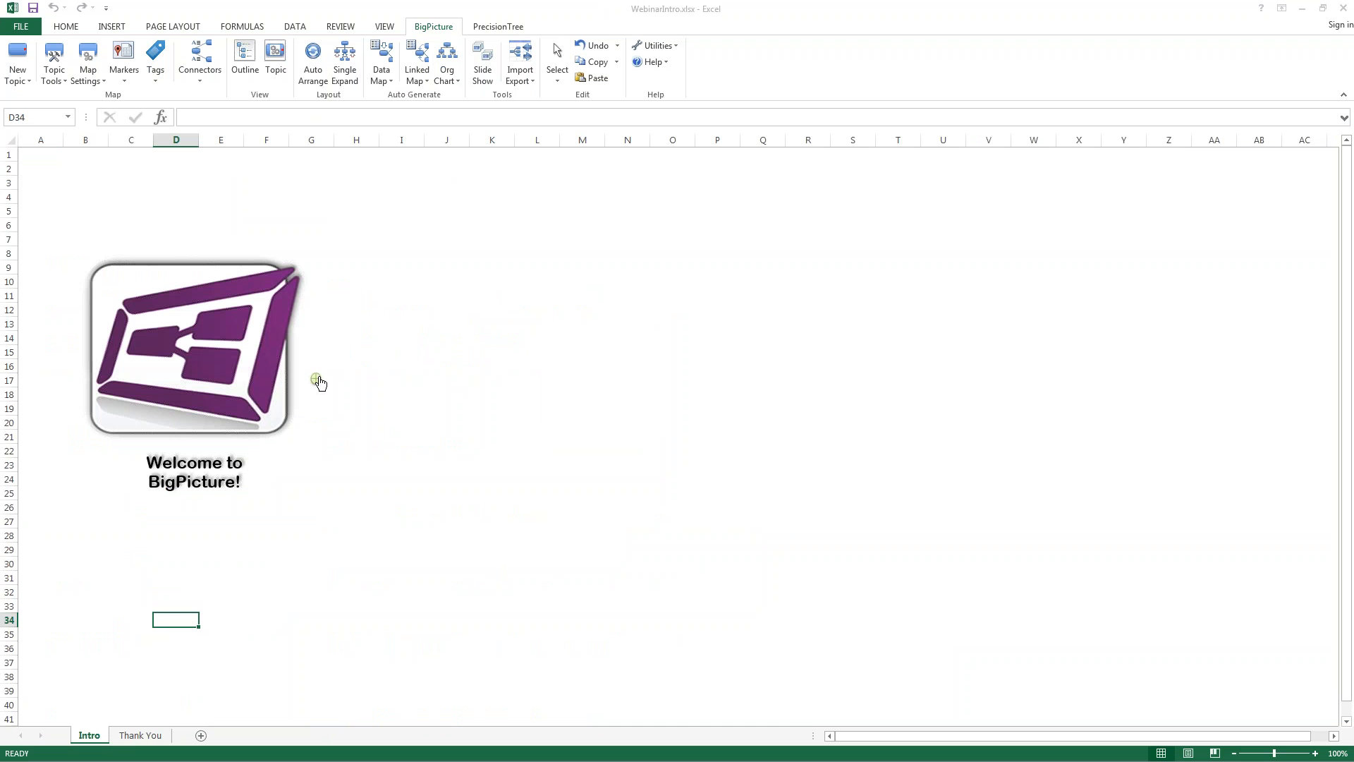
pyautogui.click(315, 380)
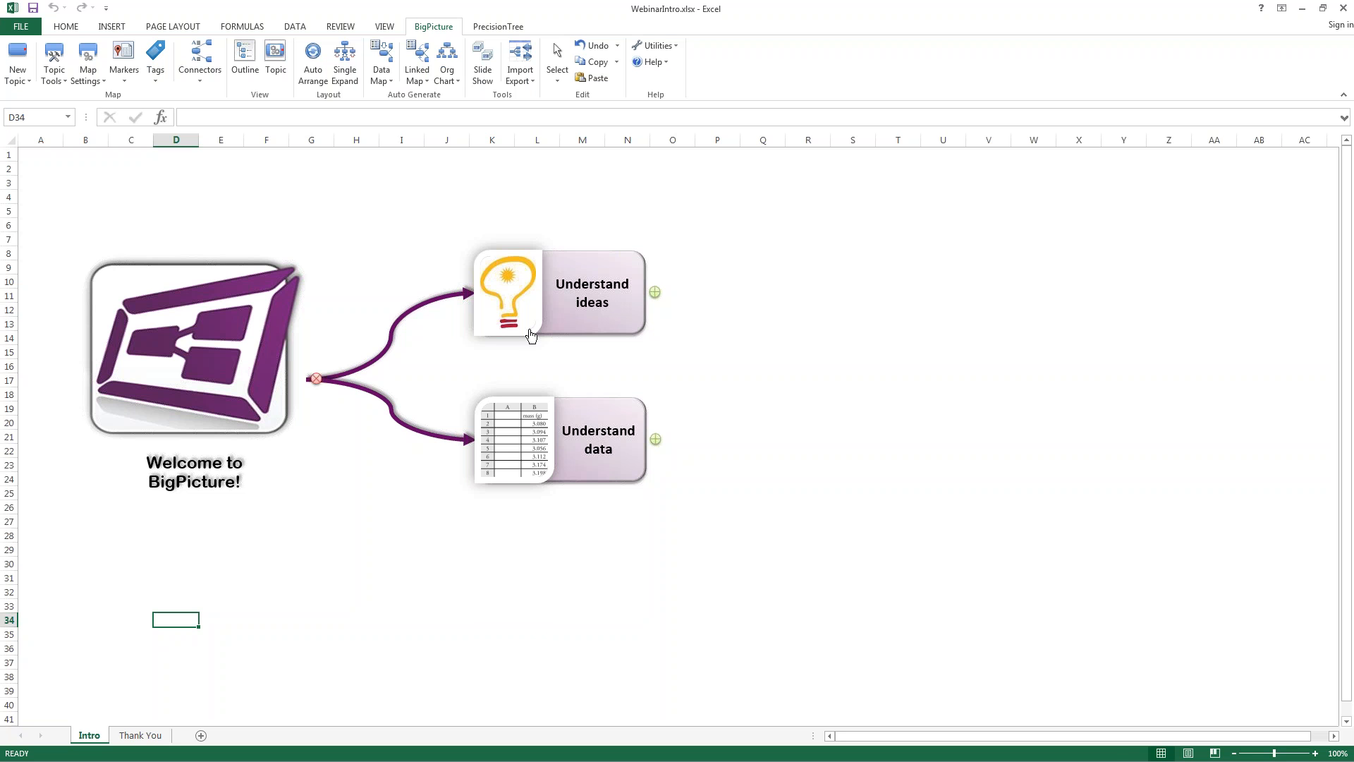
pyautogui.click(655, 292)
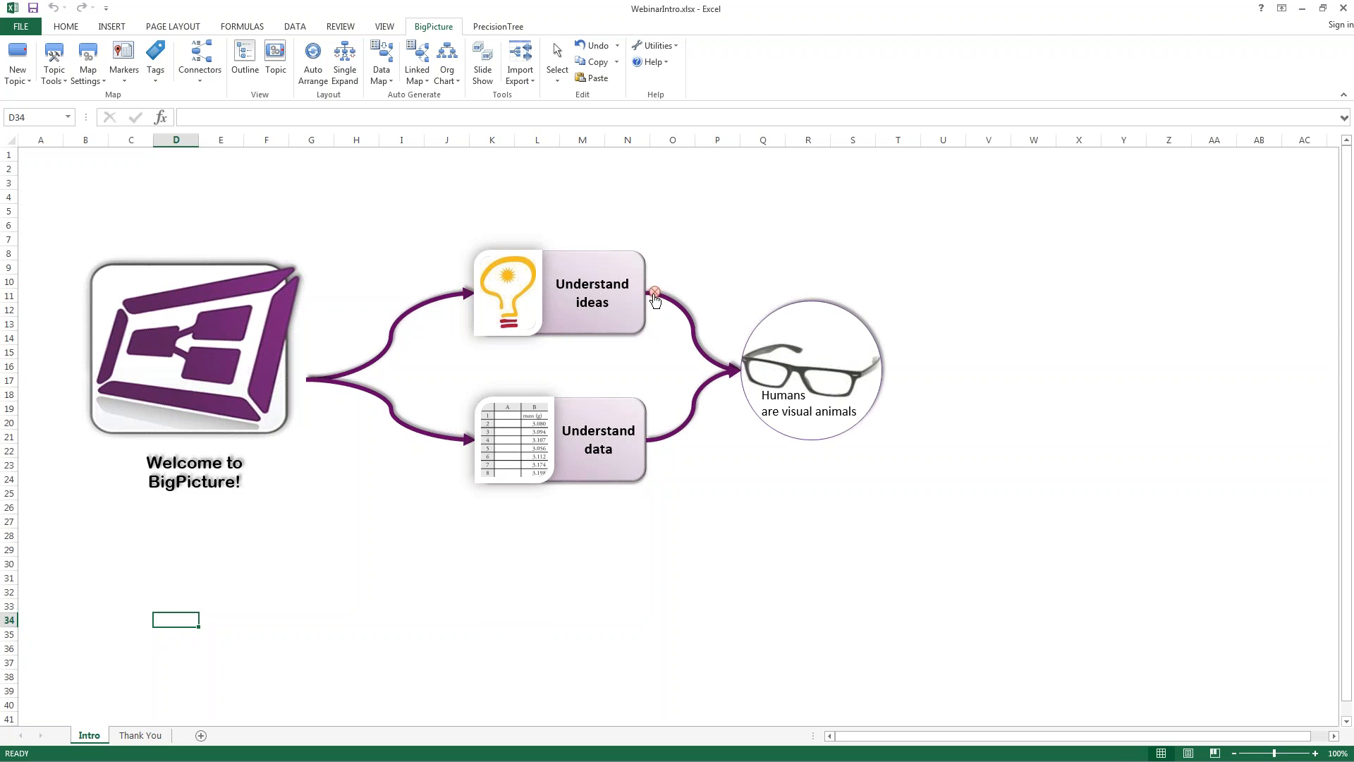
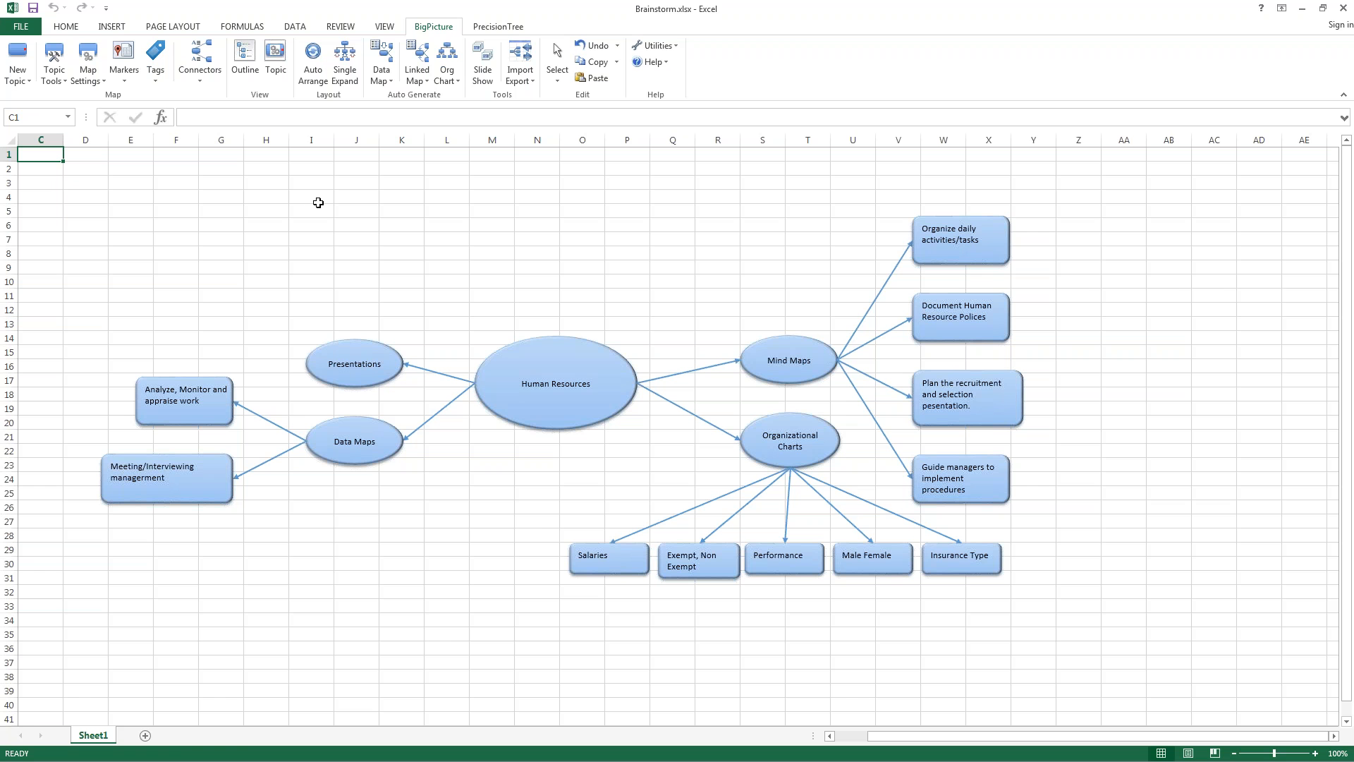
pyautogui.moveTo(307, 443); pyautogui.dragTo(214, 412)
pyautogui.click(216, 412)
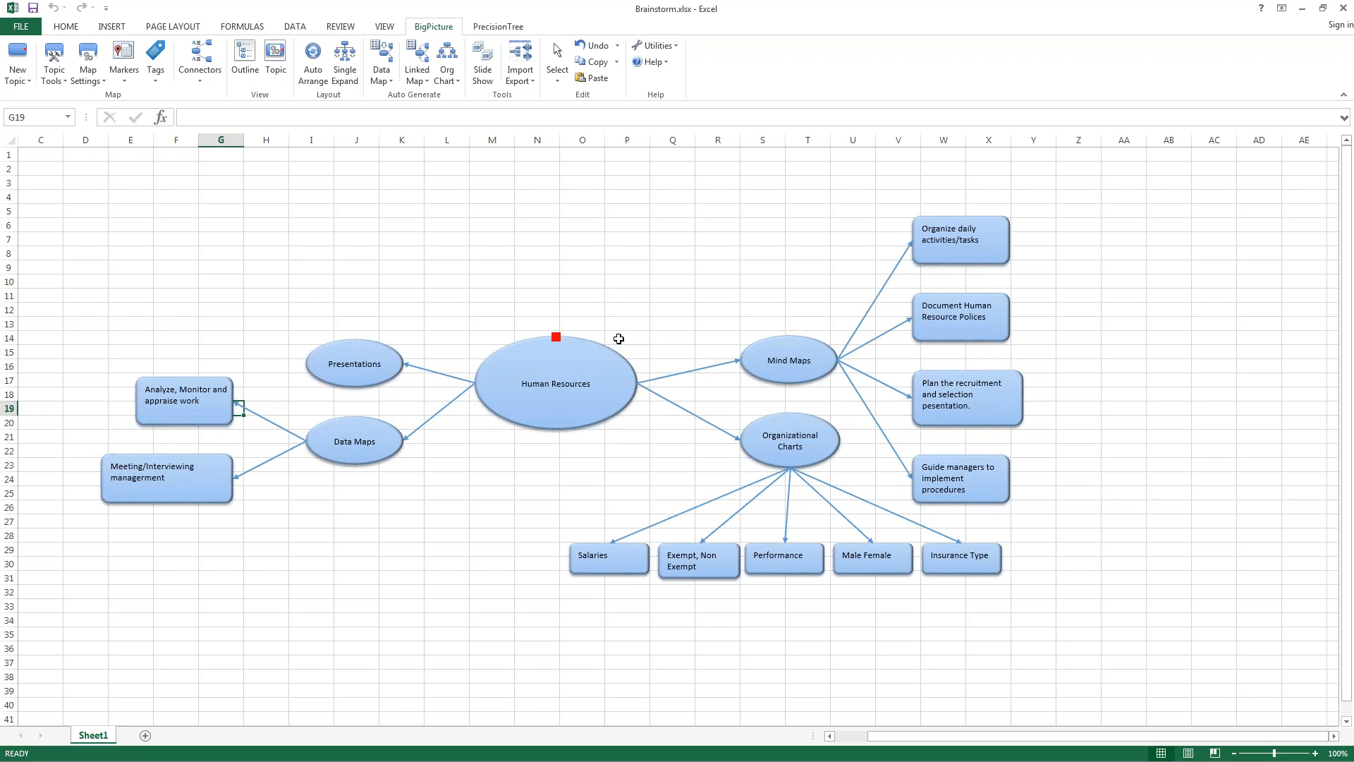
# Add a topic reading "Theory behind brainstorming" that branches up and to the right from Human Resources.
pyautogui.moveTo(613, 351); pyautogui.dragTo(748, 229)
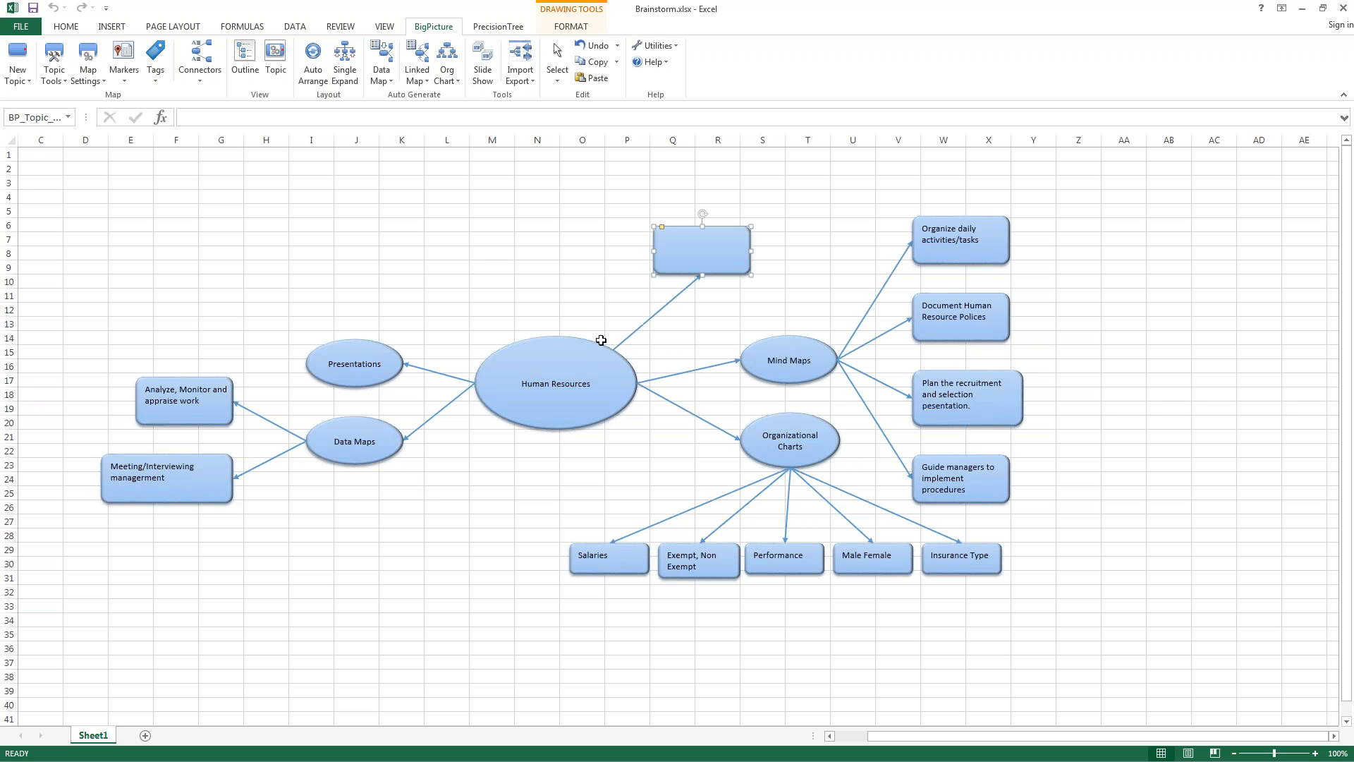
pyautogui.write('T')
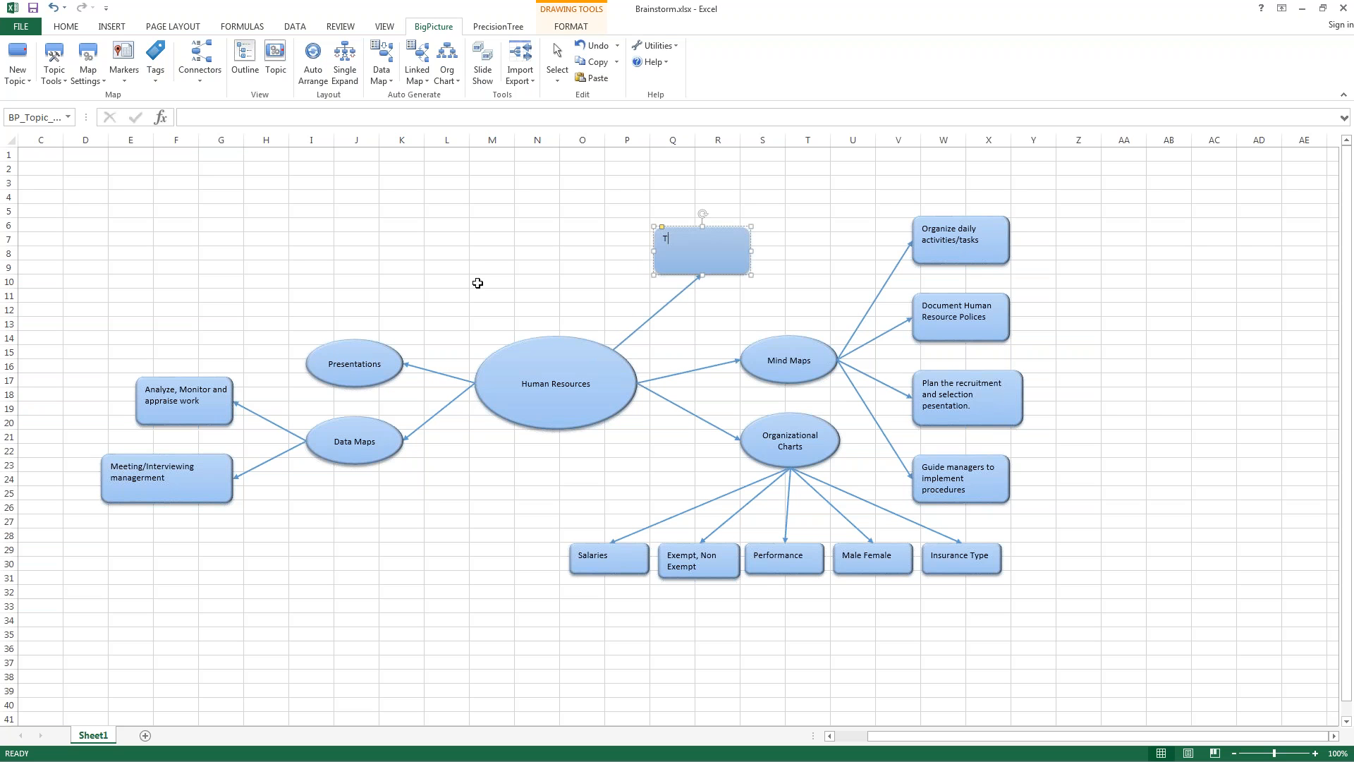
pyautogui.write('heory behind brainstorming')
pyautogui.click(471, 539)
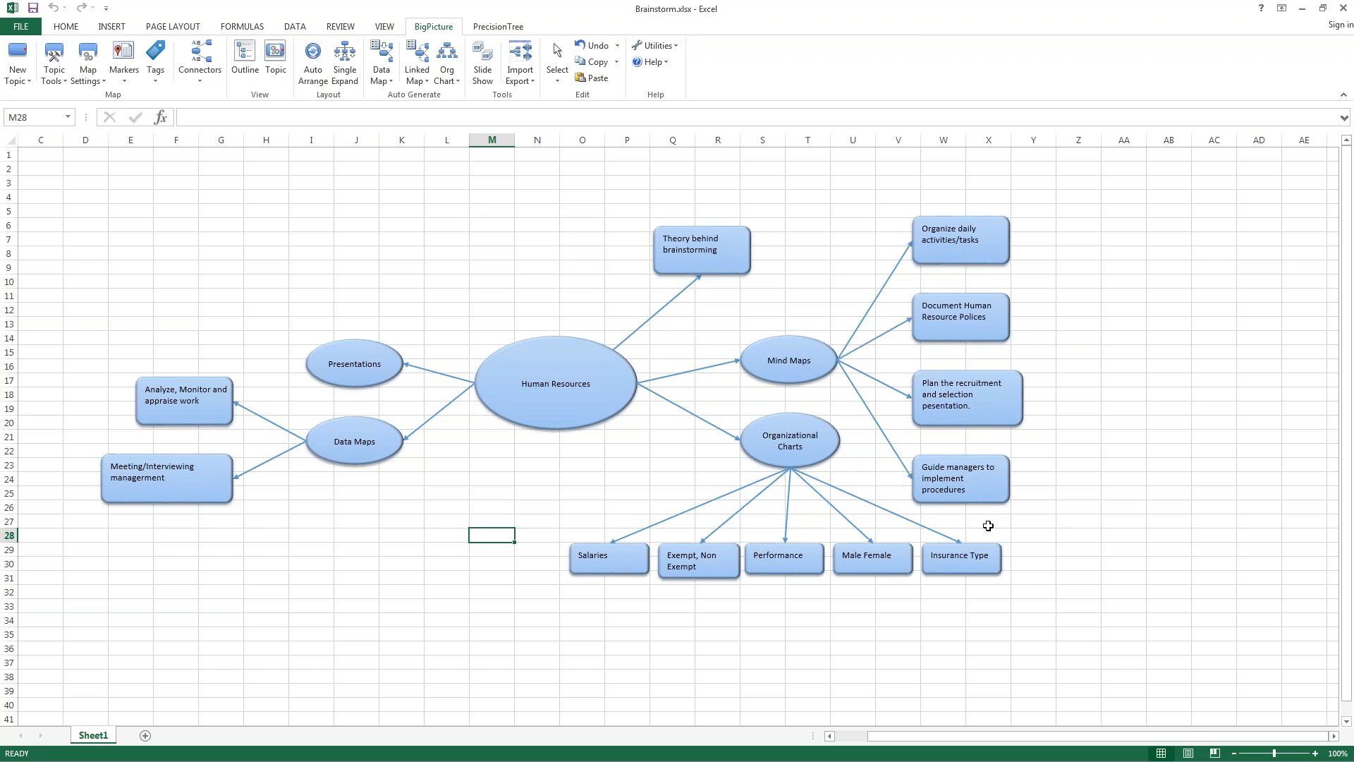
pyautogui.click(970, 248)
pyautogui.keyDown('shift'); pyautogui.click(961, 314); pyautogui.keyUp('shift')
pyautogui.keyDown('shift'); pyautogui.click(968, 402); pyautogui.keyUp('shift')
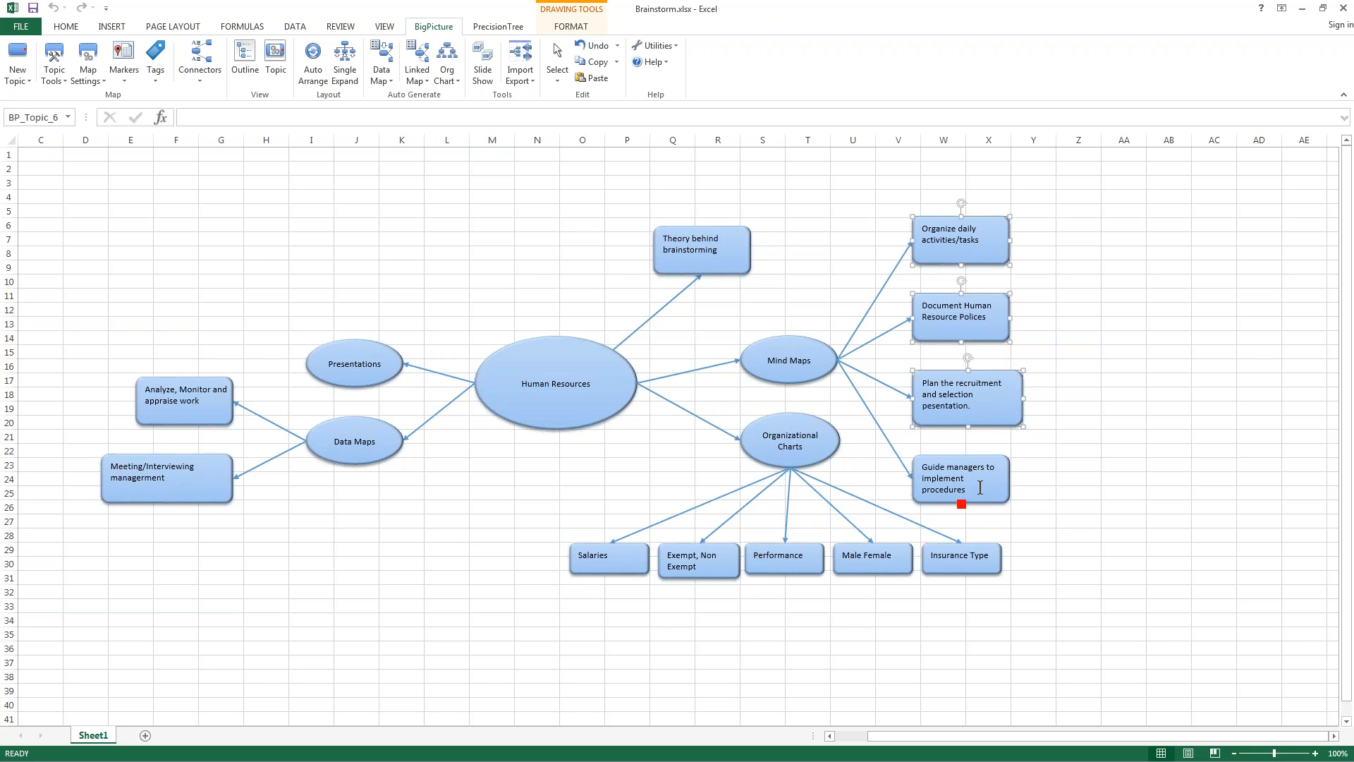
pyautogui.keyDown('shift'); pyautogui.click(979, 488); pyautogui.keyUp('shift')
# Fill the "Guide managers to implement procedures" topic with the darker green theme color.
pyautogui.click(962, 471)
pyautogui.rightClick(984, 483)
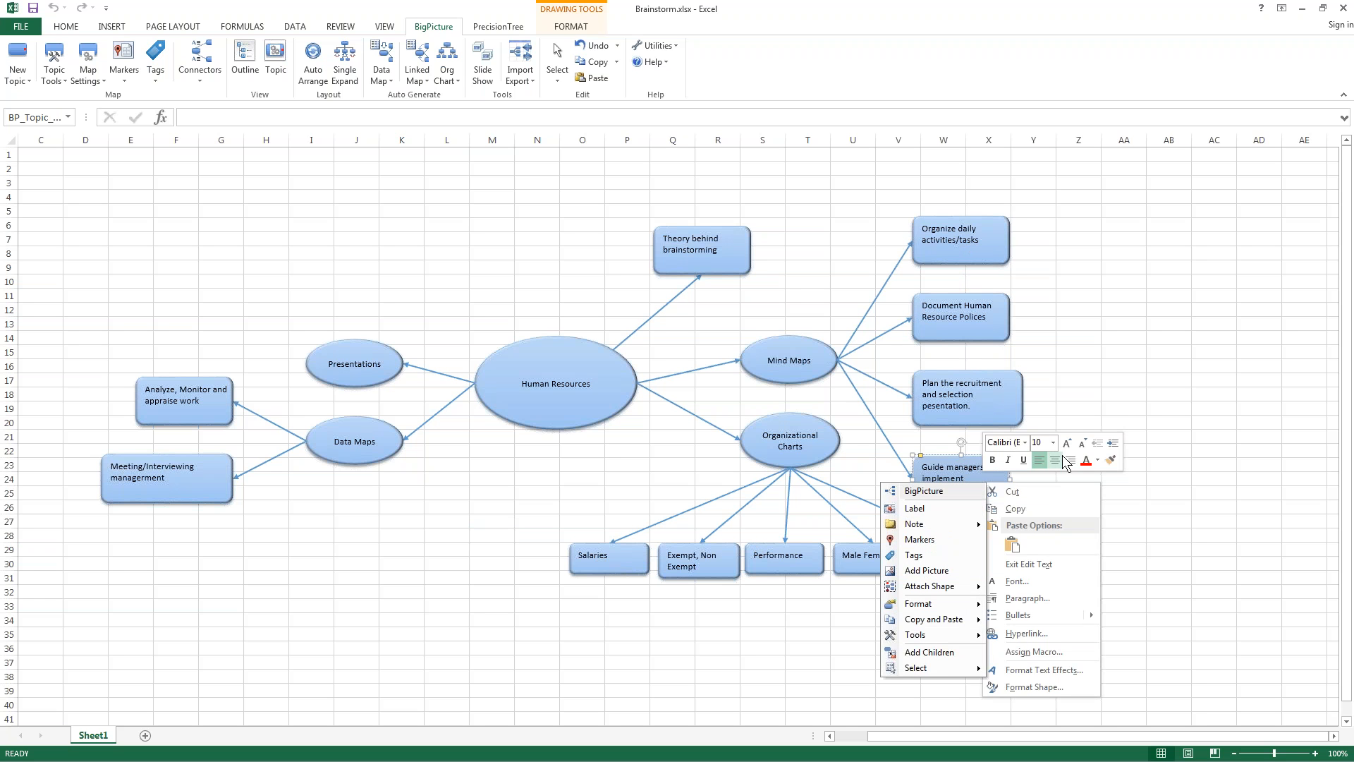
pyautogui.rightClick(984, 474)
pyautogui.click(1037, 429)
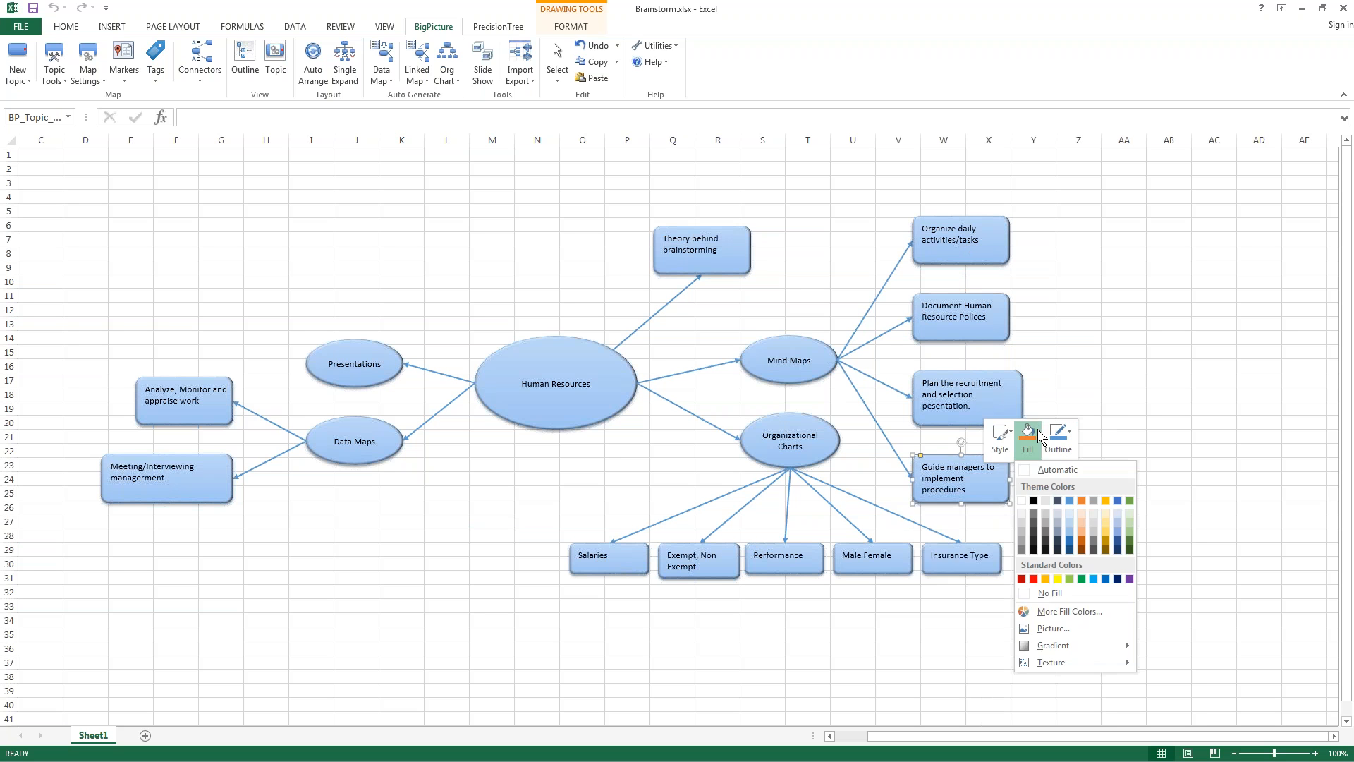
pyautogui.click(1128, 541)
# Fill the other three Mind Maps subtopics together with the same darker green theme color.
pyautogui.click(1016, 396)
pyautogui.keyDown('shift'); pyautogui.click(1010, 317); pyautogui.keyUp('shift')
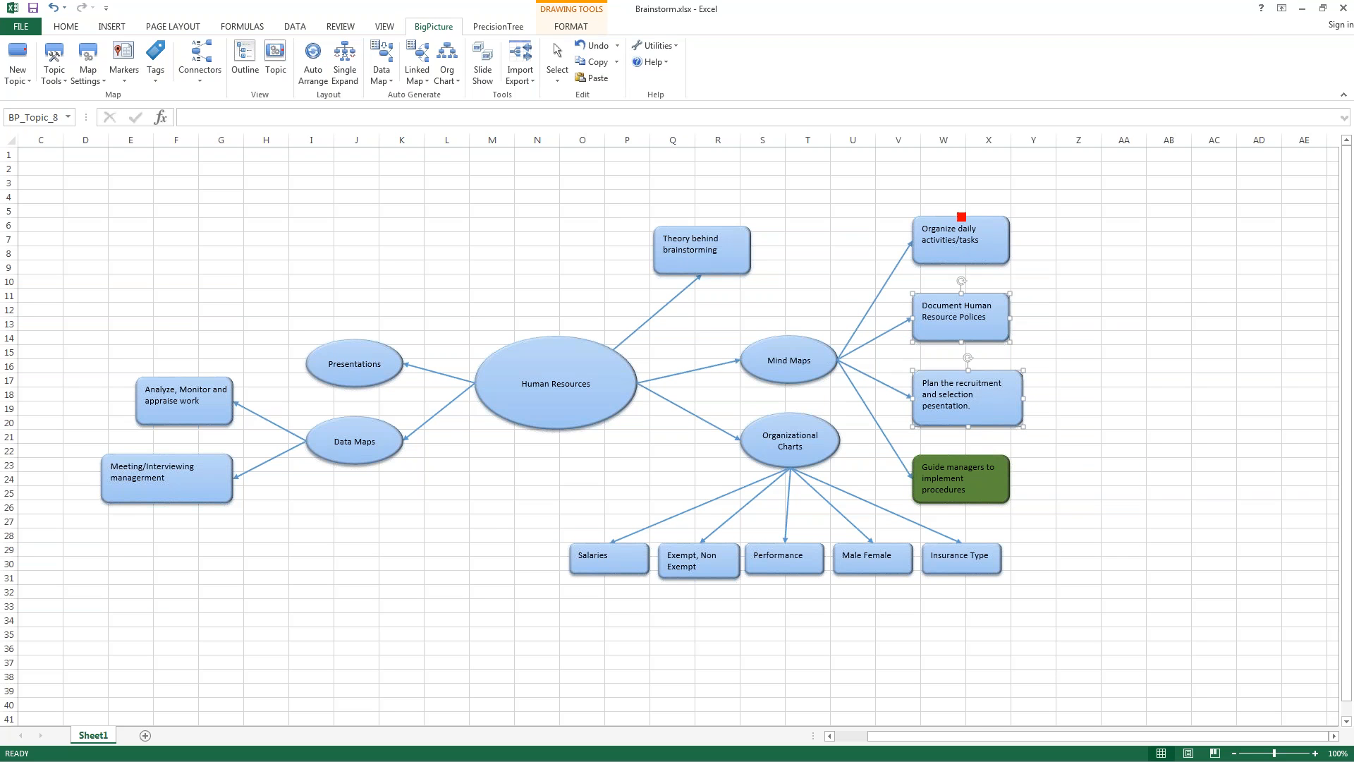
pyautogui.keyDown('shift'); pyautogui.click(961, 265); pyautogui.keyUp('shift')
pyautogui.rightClick(984, 251)
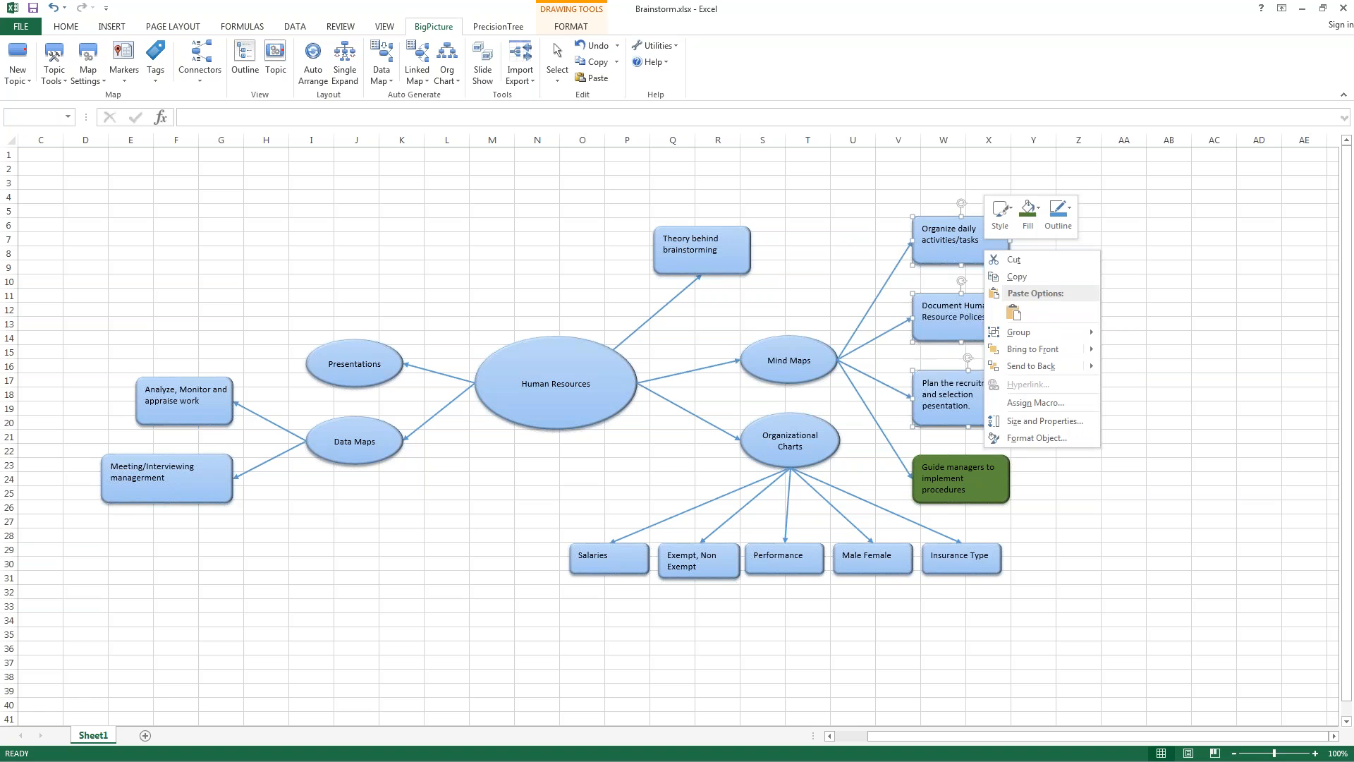
pyautogui.click(1034, 208)
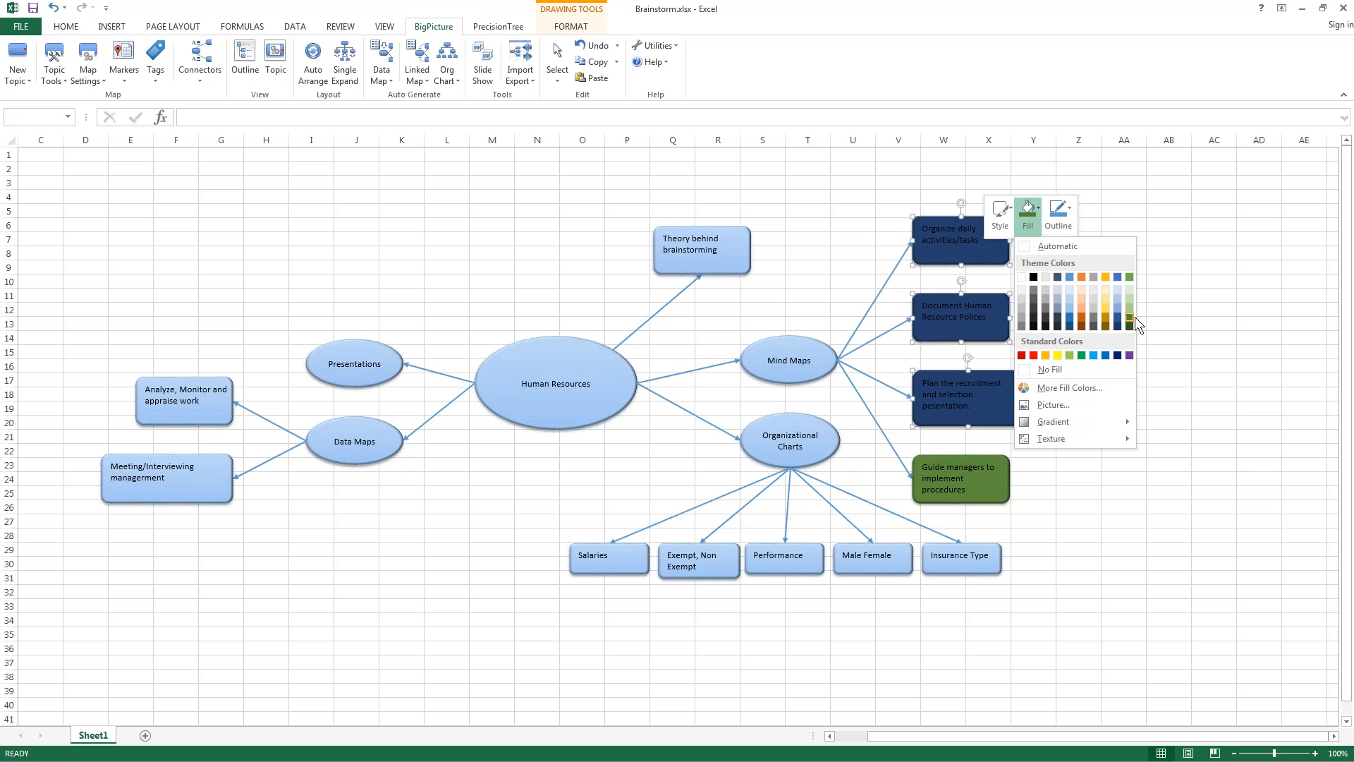
pyautogui.click(1129, 317)
pyautogui.click(1124, 507)
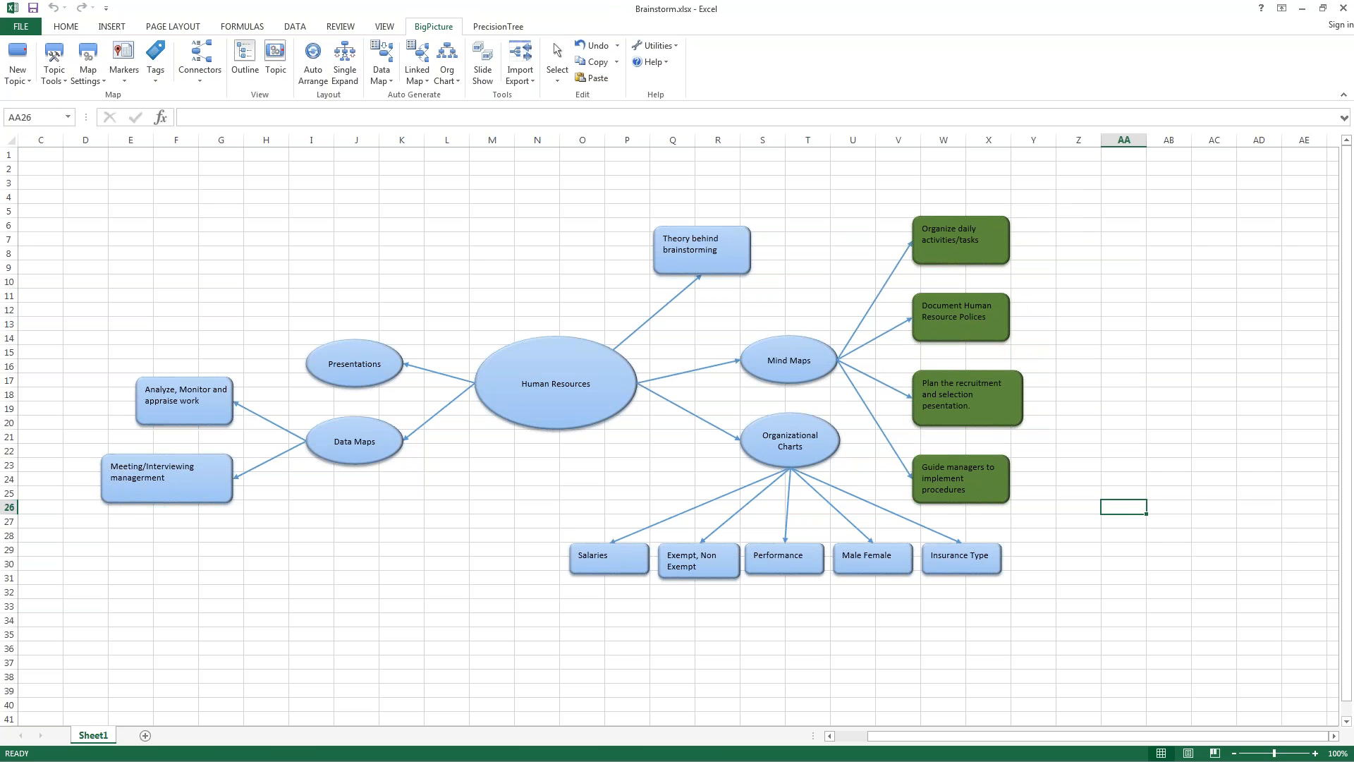
# Recolor the outlines of the four connectors from Mind Maps to its subtopics with the darker green theme color.
pyautogui.click(865, 318)
pyautogui.keyDown('shift'); pyautogui.click(873, 342); pyautogui.keyUp('shift')
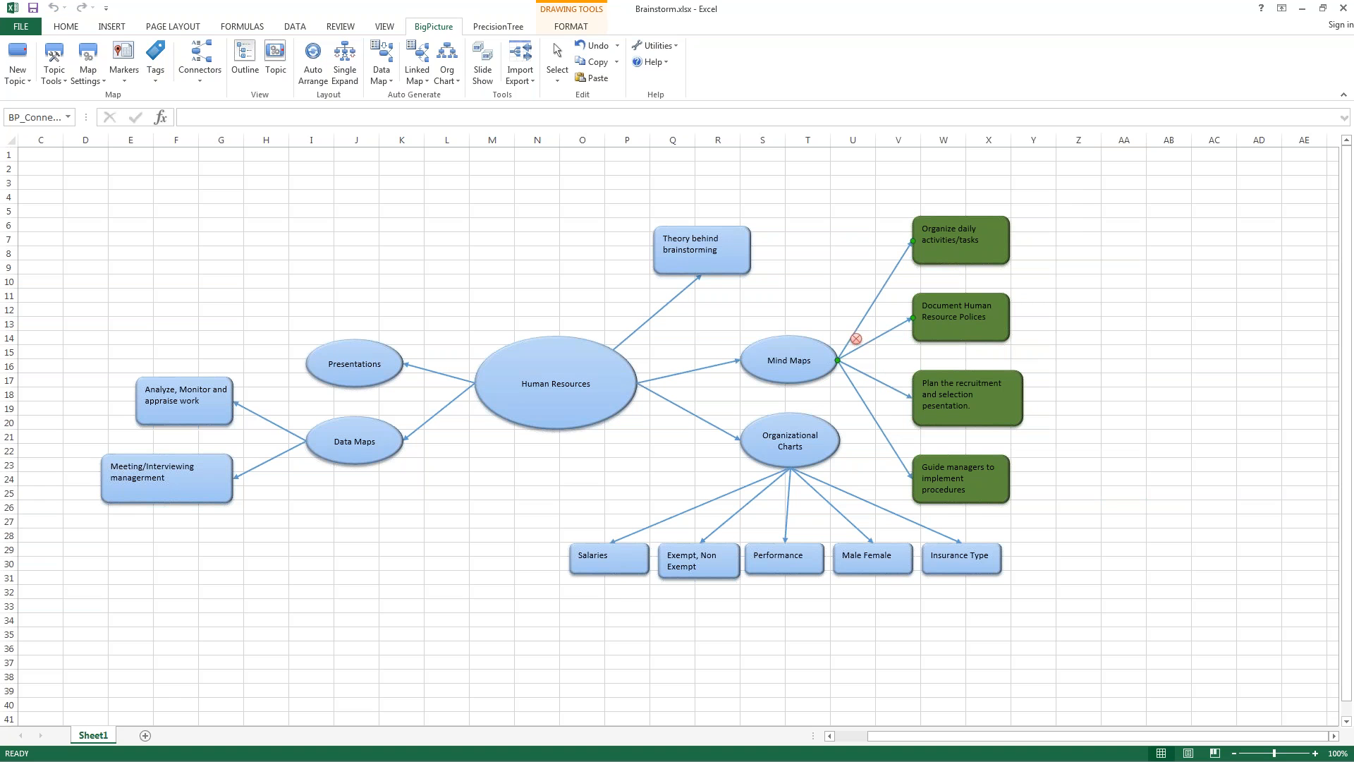
pyautogui.rightClick(871, 391)
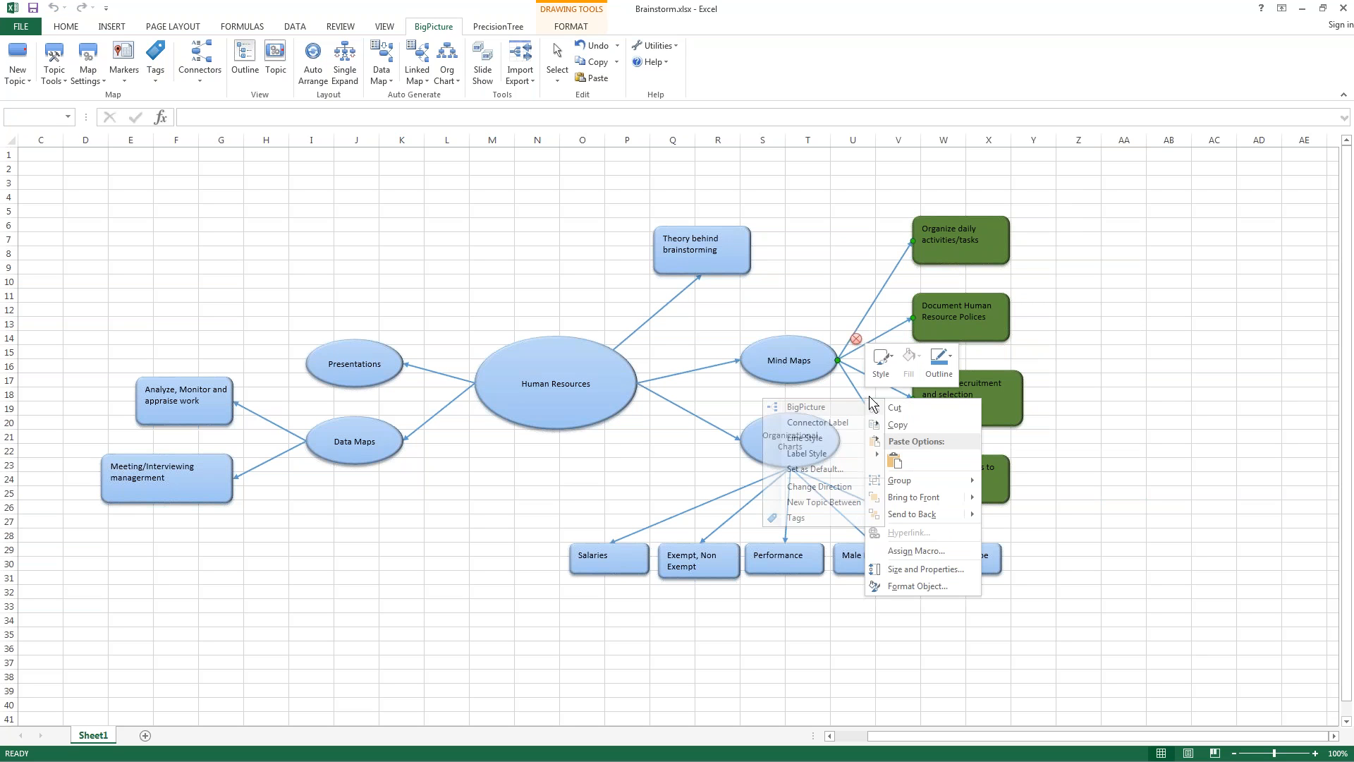
pyautogui.click(949, 355)
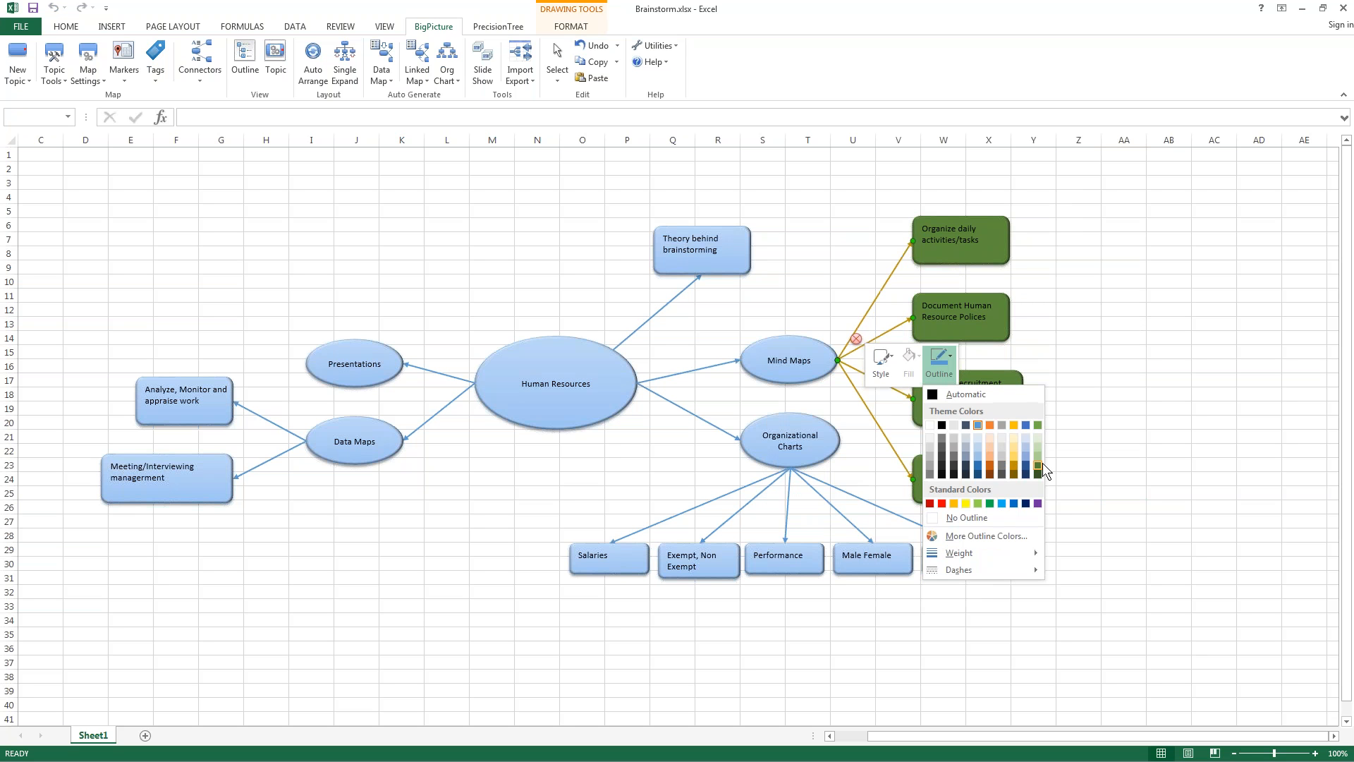
pyautogui.click(1038, 460)
# Fill the Mind Maps ellipse with the same darker green theme color as its subtopics.
pyautogui.click(814, 353)
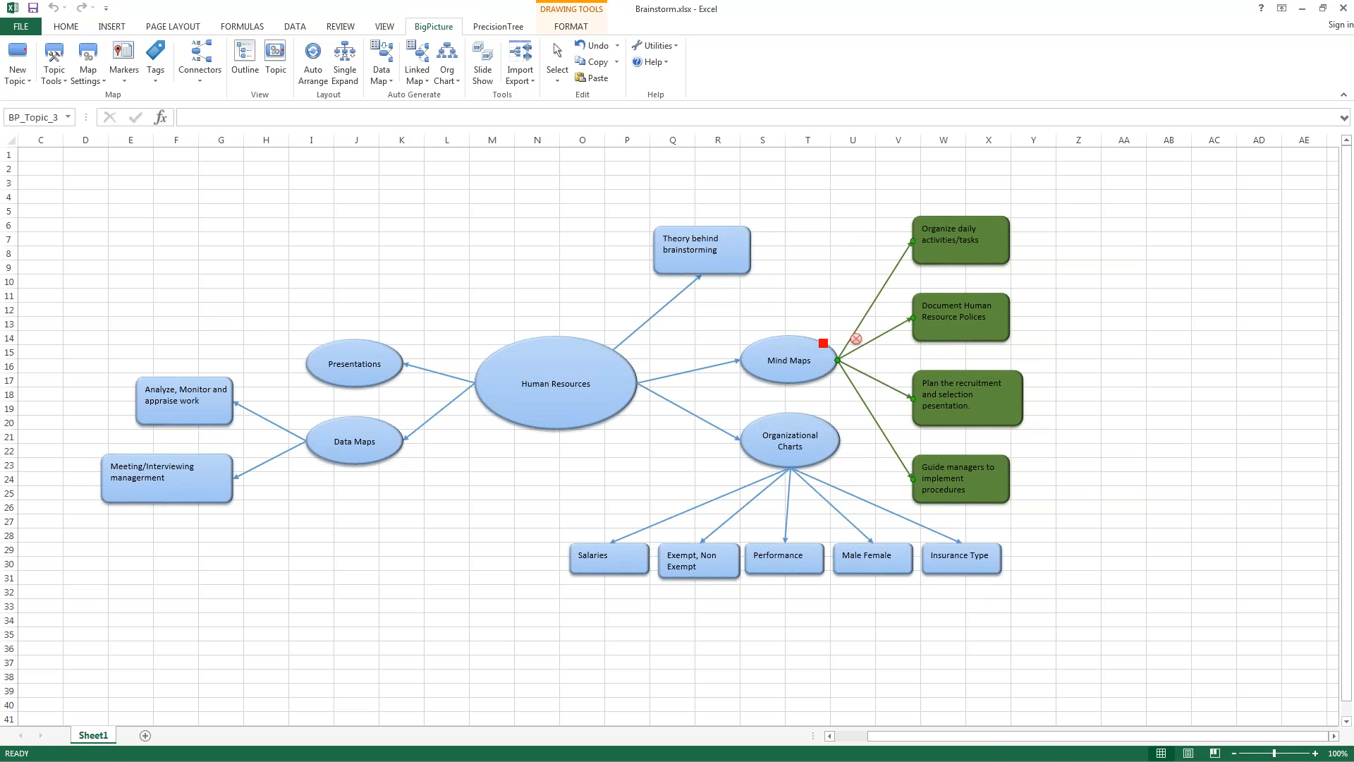
pyautogui.rightClick(811, 349)
pyautogui.click(857, 328)
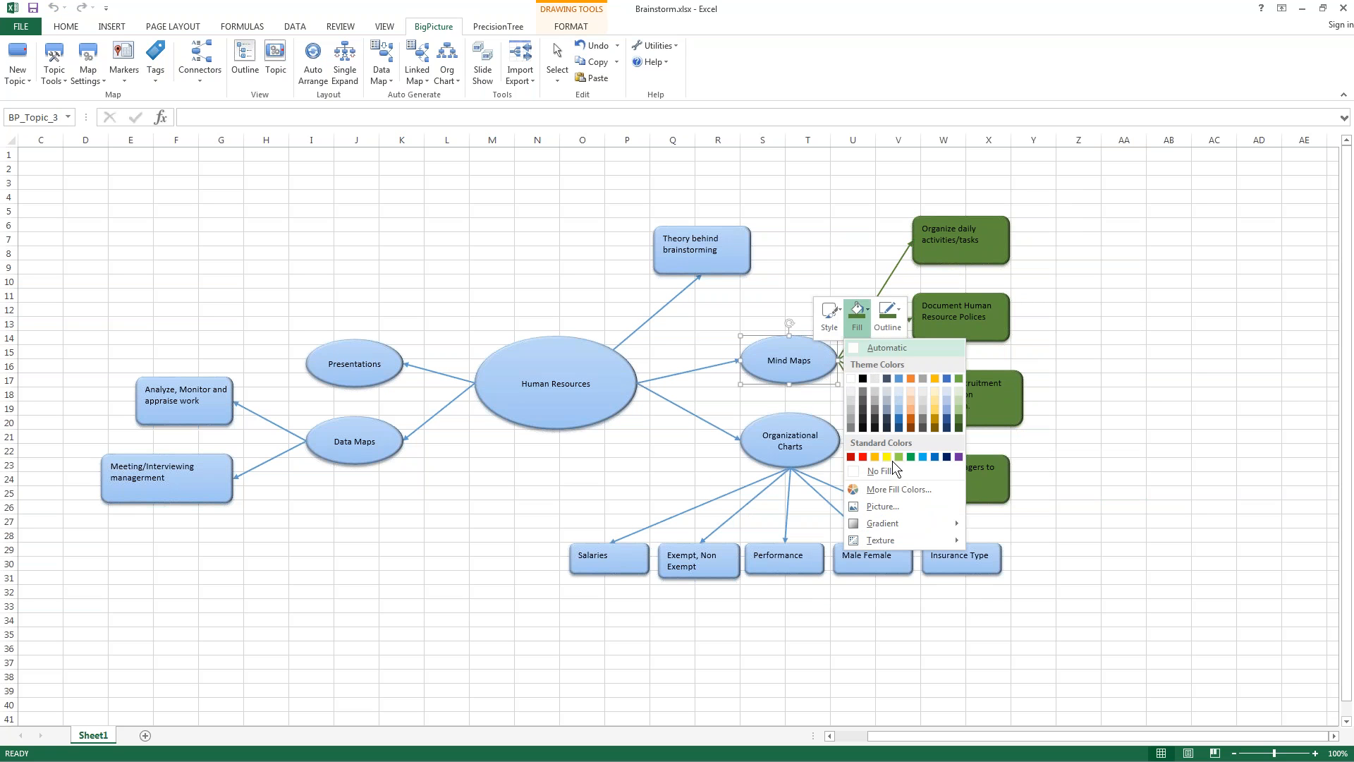
pyautogui.click(958, 419)
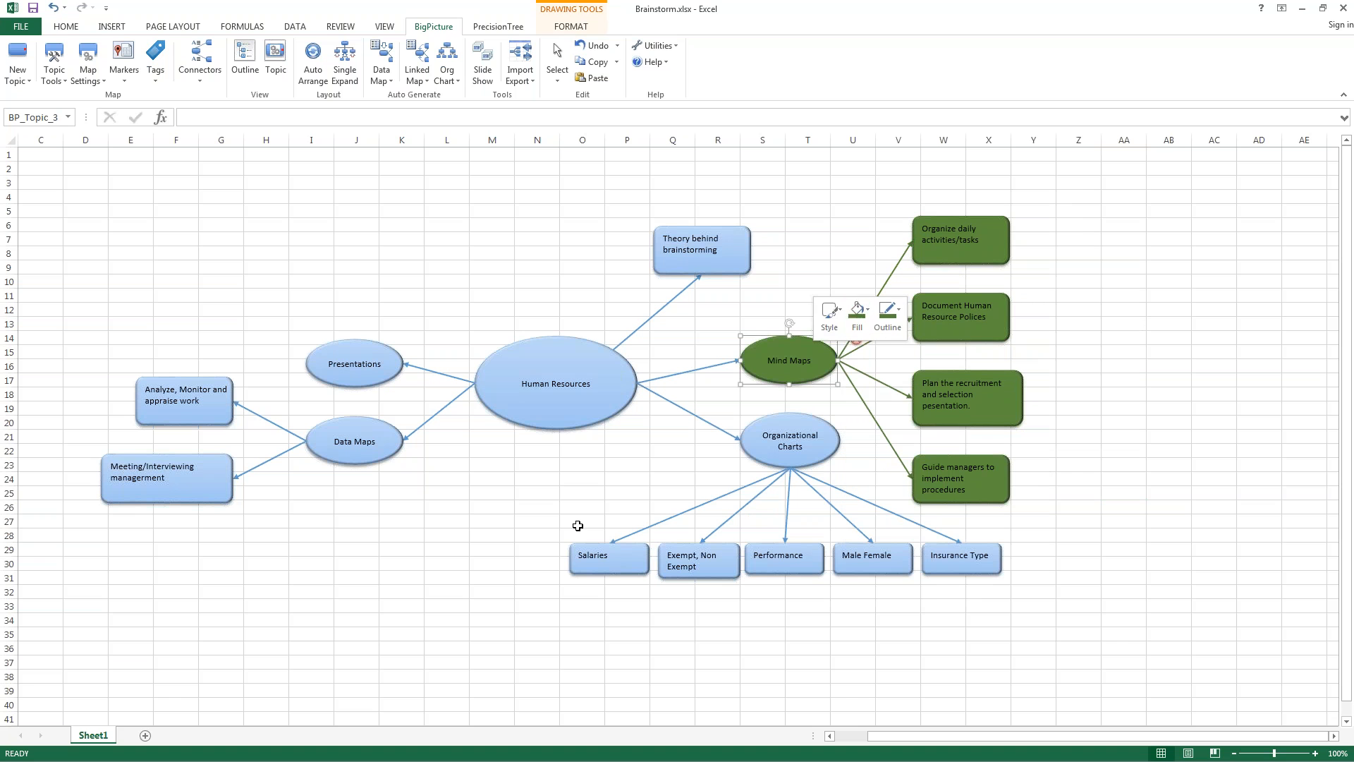
pyautogui.click(529, 490)
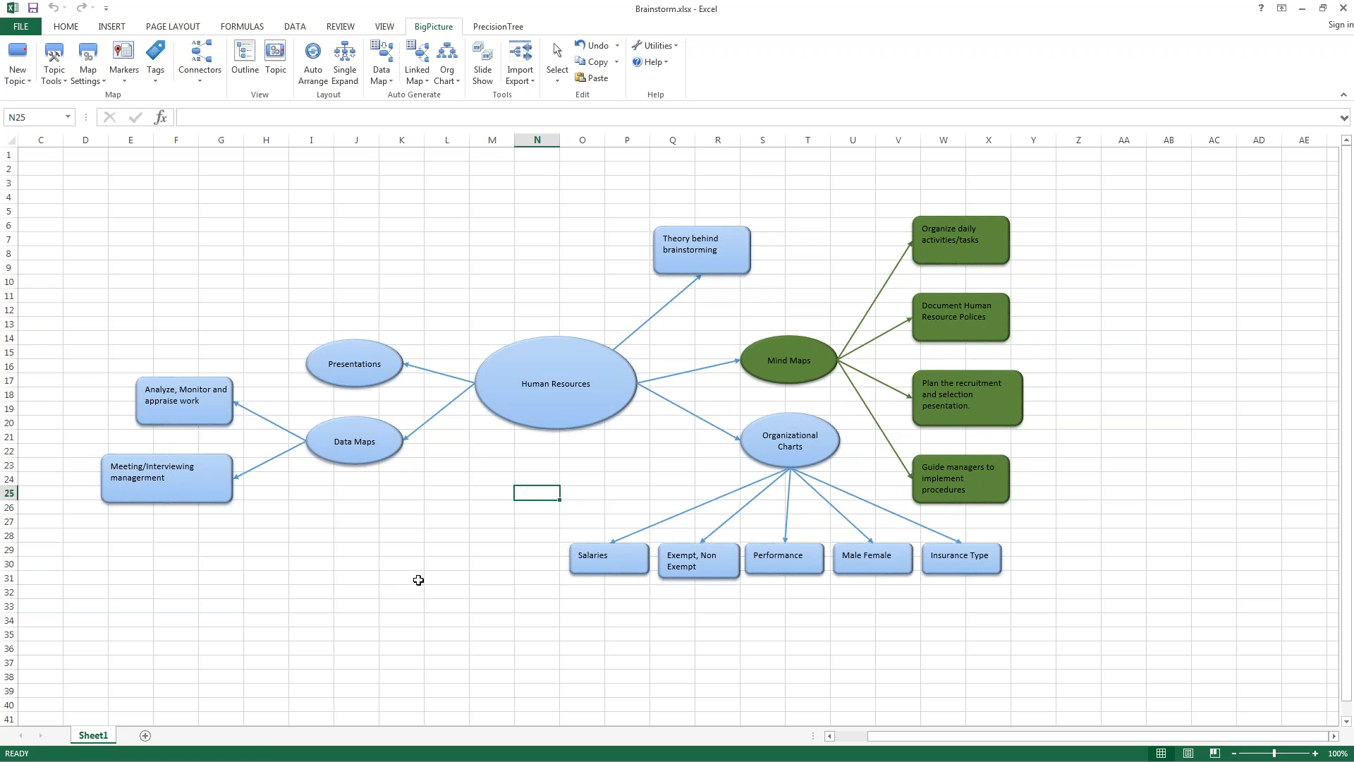
# Resize the five Organizational Charts subtopics together to a height of 0.51" and a width of 1.21".
pyautogui.click(605, 557)
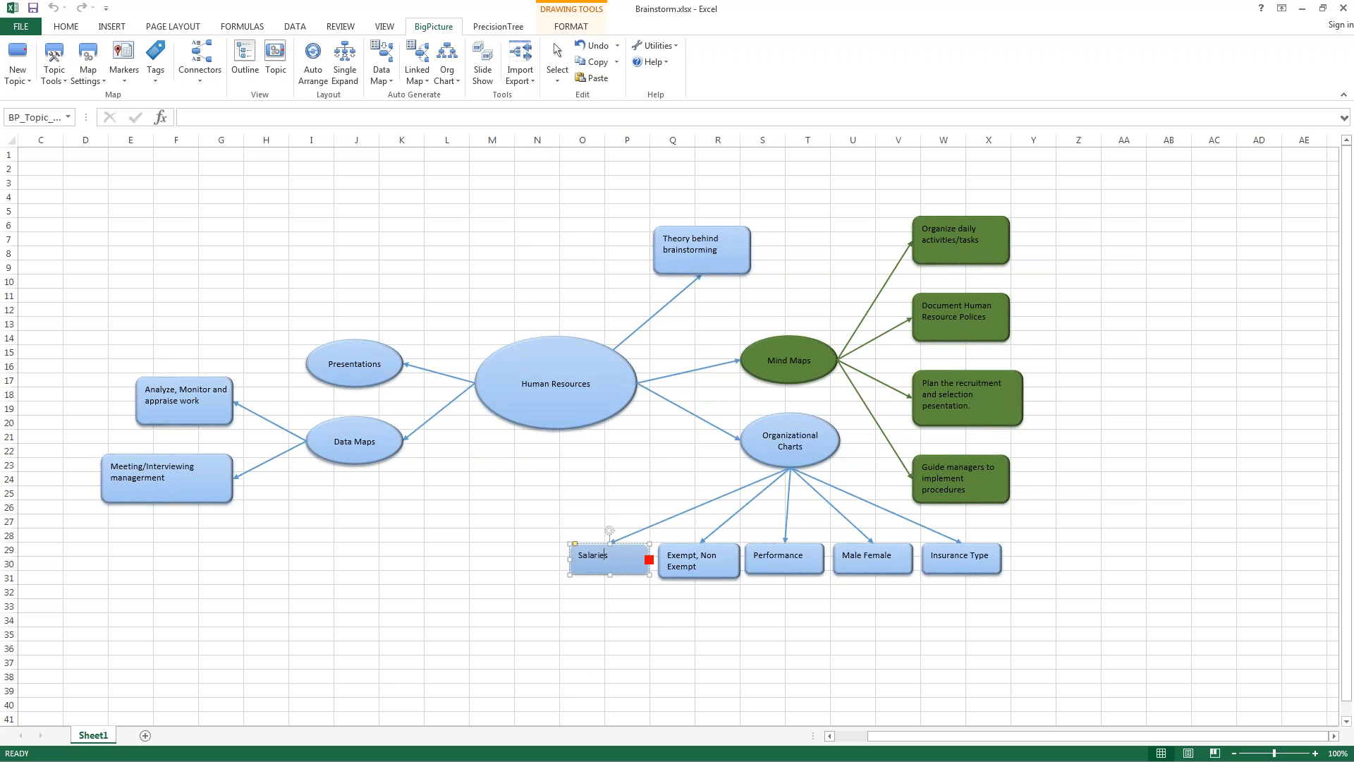
pyautogui.click(698, 573)
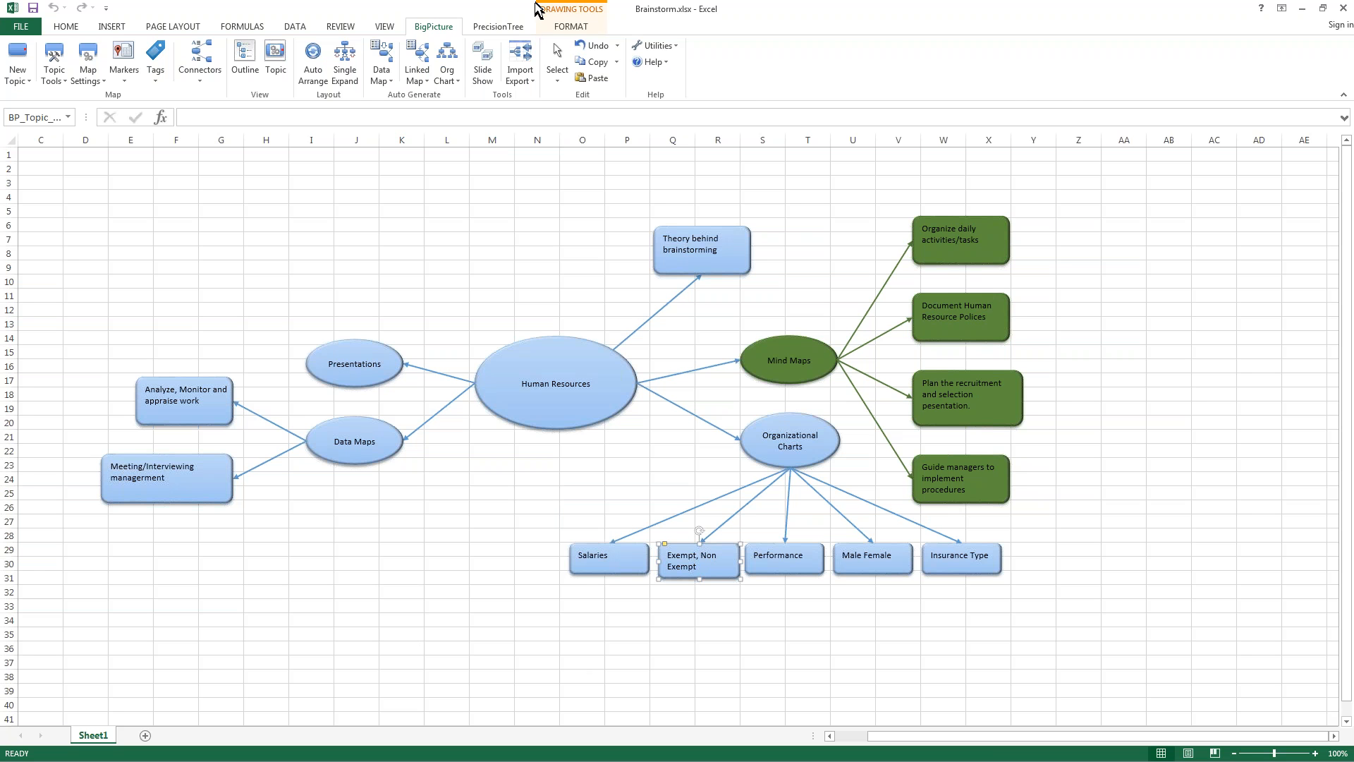
pyautogui.click(572, 28)
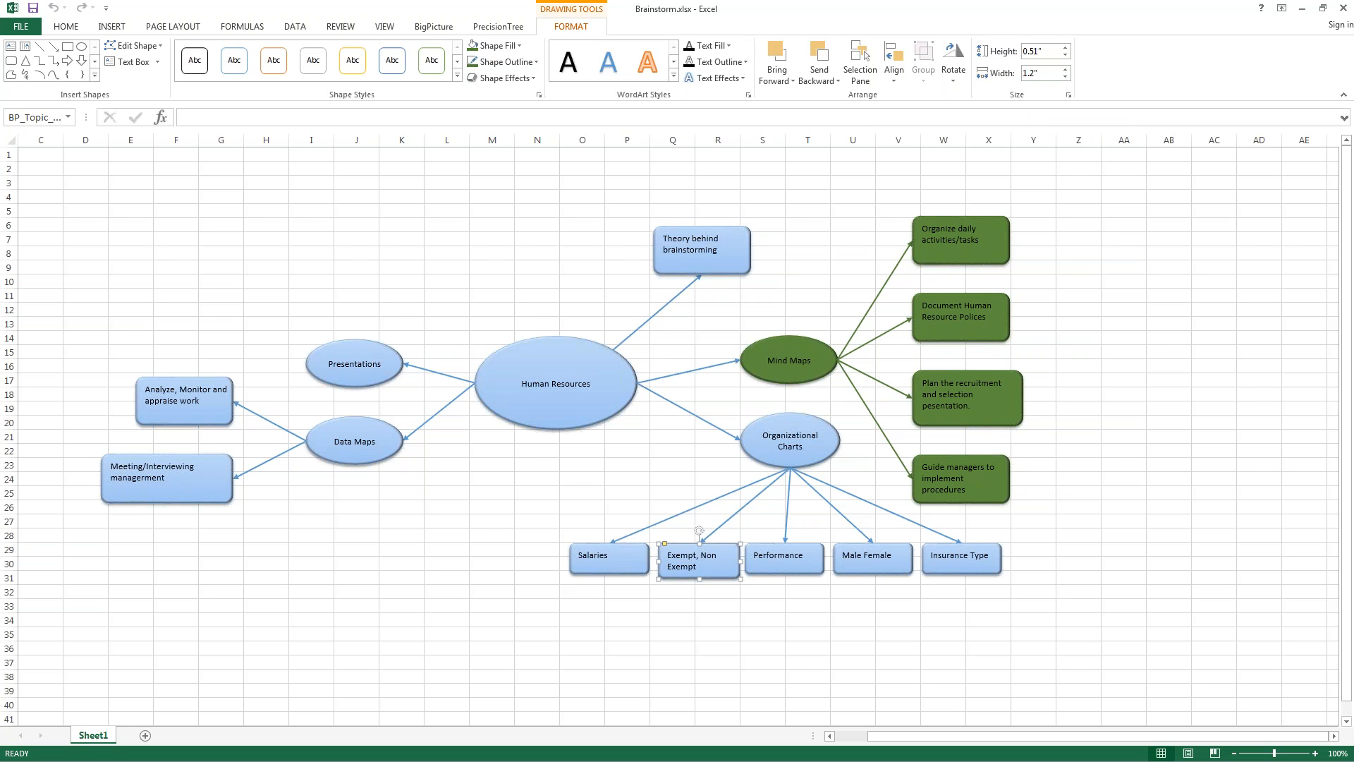
pyautogui.keyDown('shift'); pyautogui.click(608, 570); pyautogui.keyUp('shift')
pyautogui.keyDown('shift'); pyautogui.click(784, 568); pyautogui.keyUp('shift')
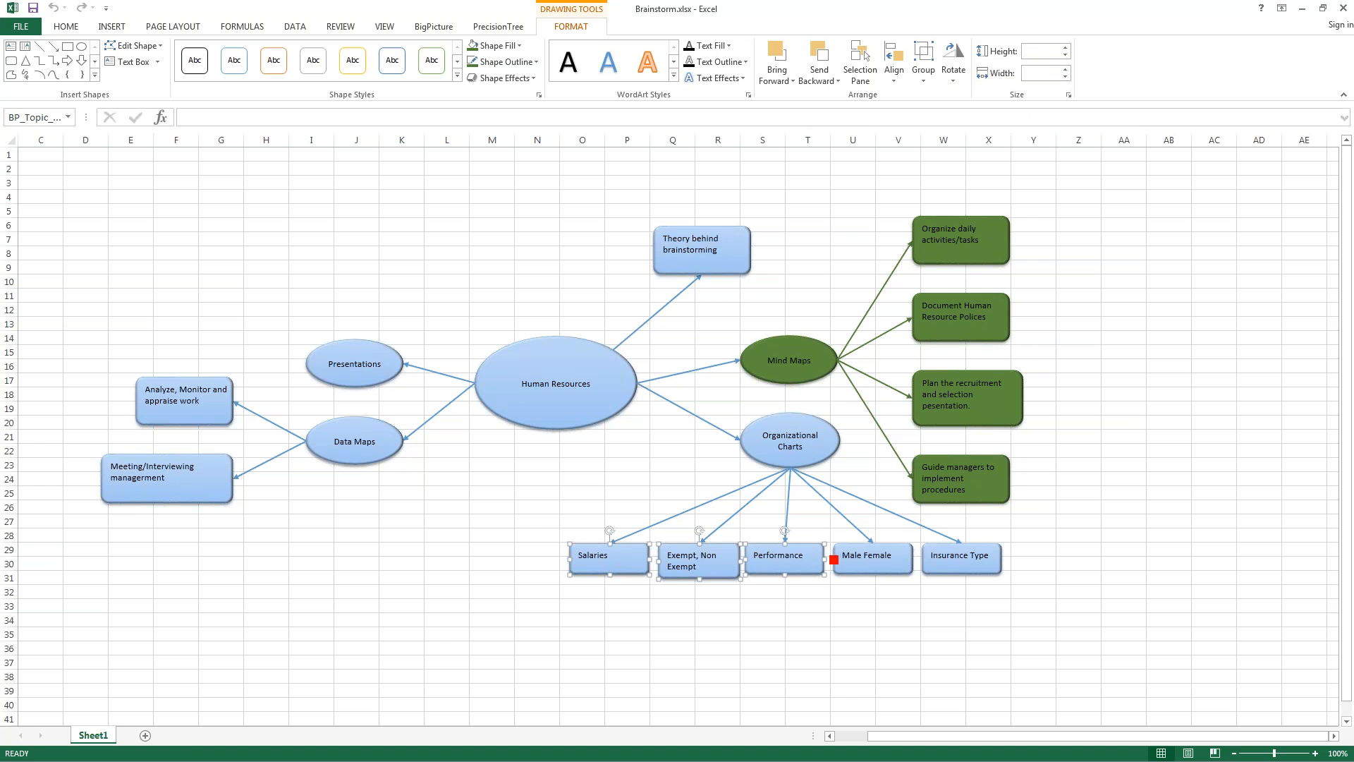
pyautogui.keyDown('shift'); pyautogui.click(873, 568); pyautogui.keyUp('shift')
pyautogui.keyDown('shift'); pyautogui.click(963, 544); pyautogui.keyUp('shift')
pyautogui.write('.51')
pyautogui.press('Tab')
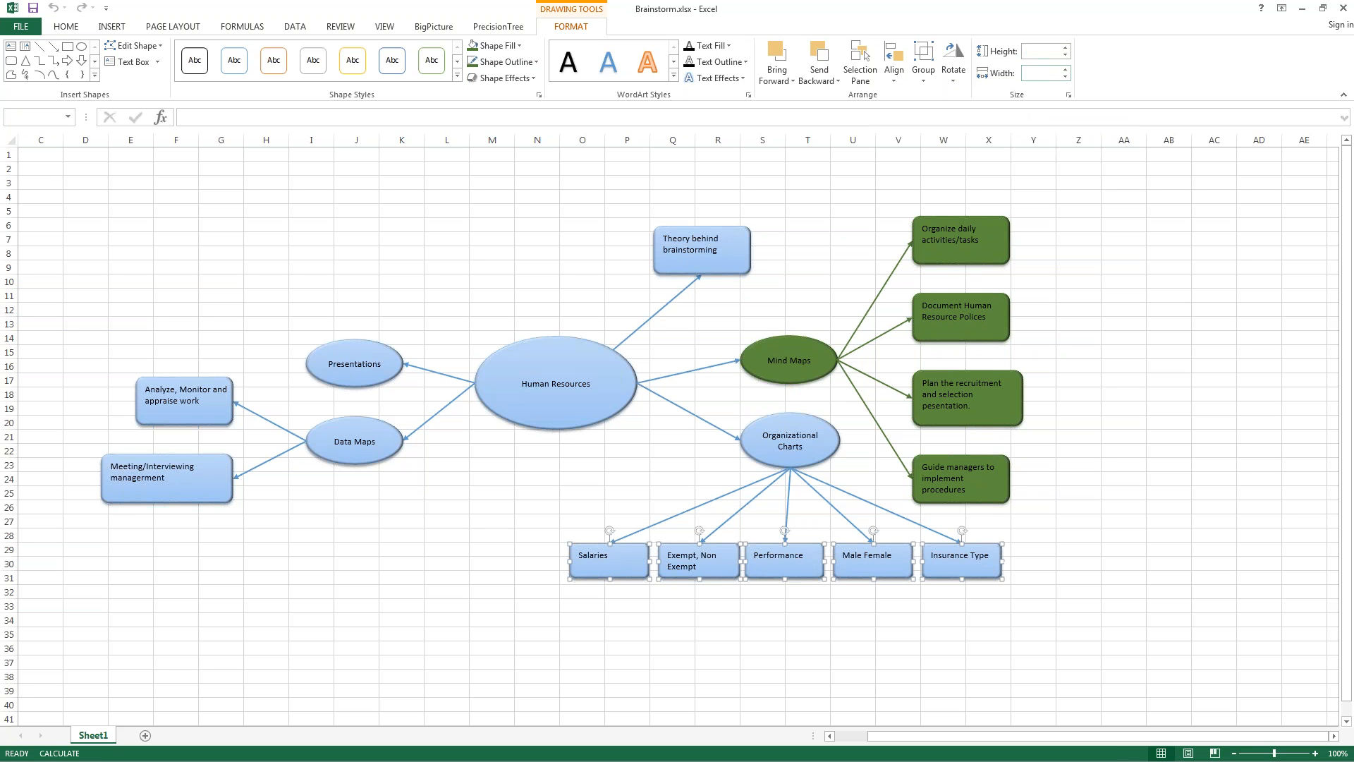
pyautogui.write('1.21')
pyautogui.click(1131, 265)
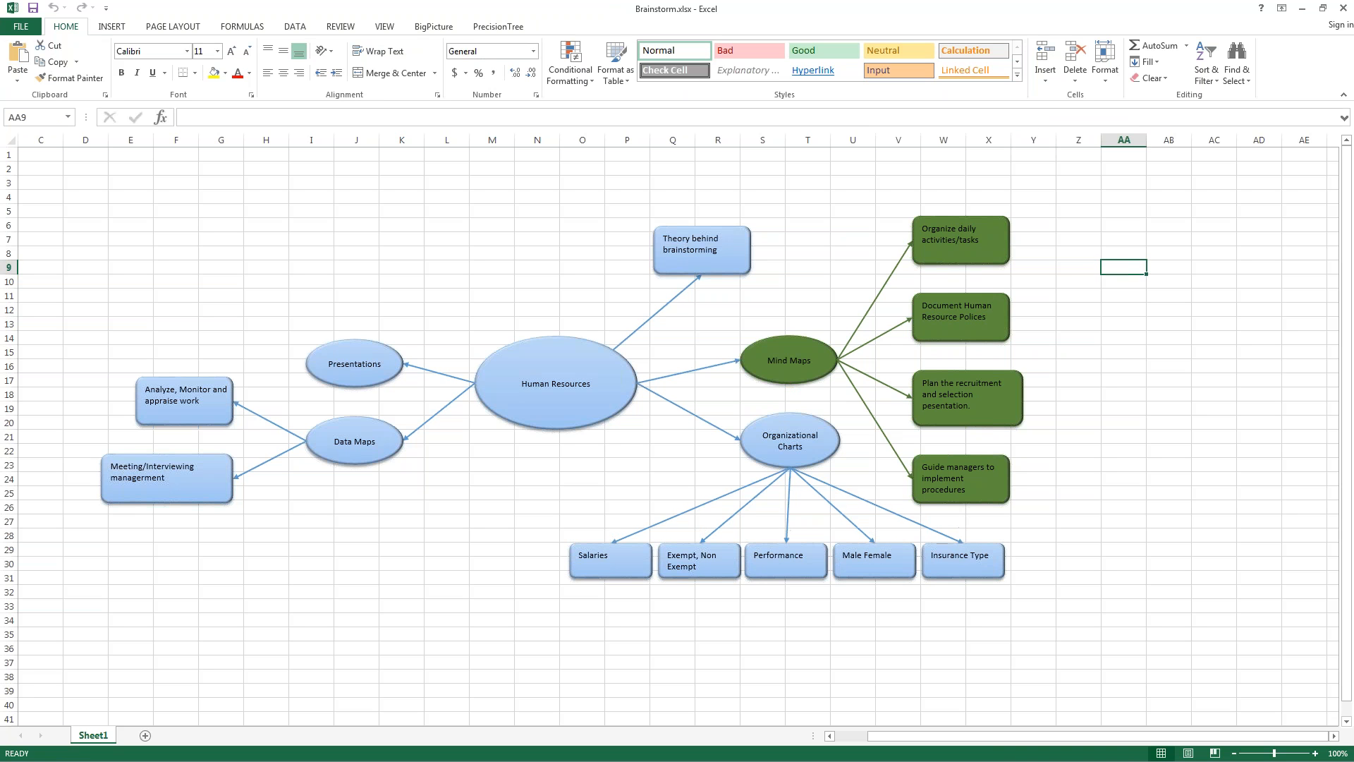
pyautogui.click(599, 658)
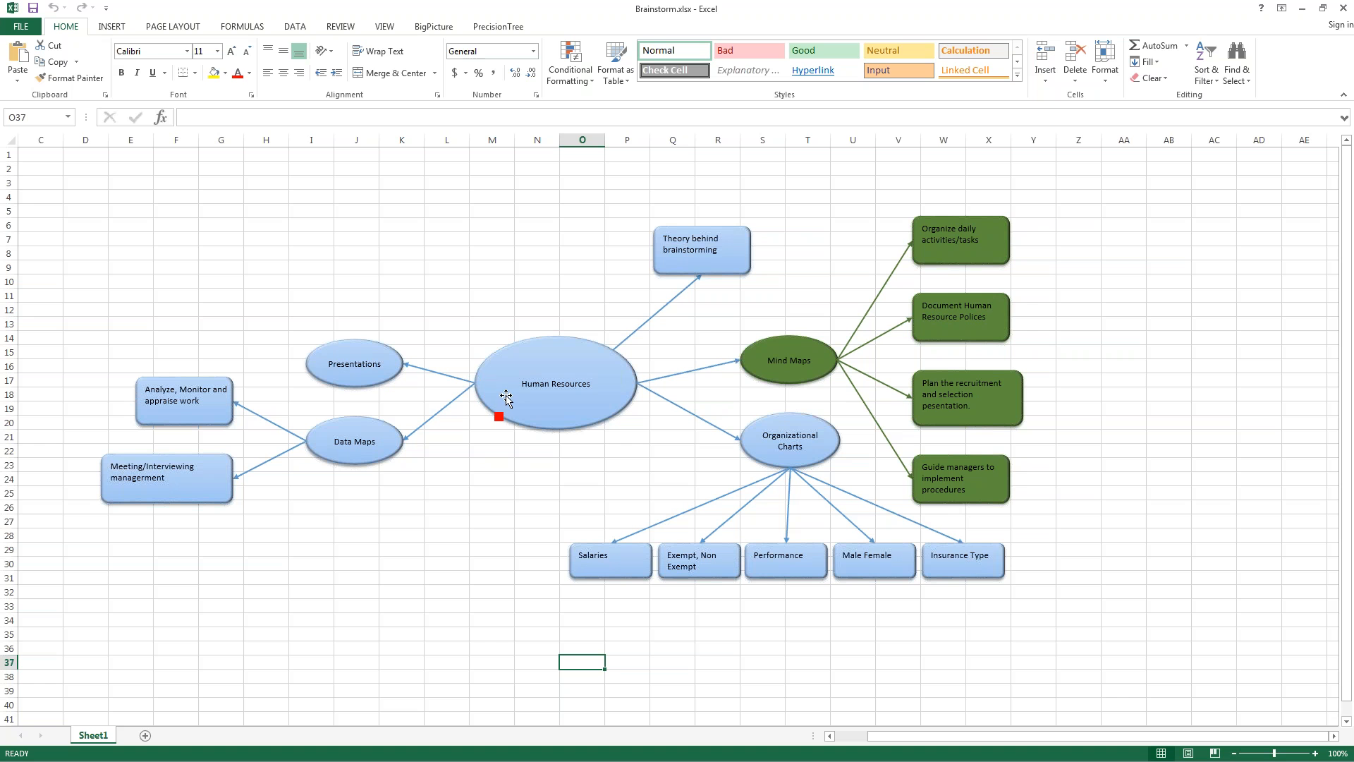
# Select only the connectors between all topics of the Human Resources map and change their line style to Curved.
pyautogui.click(520, 354)
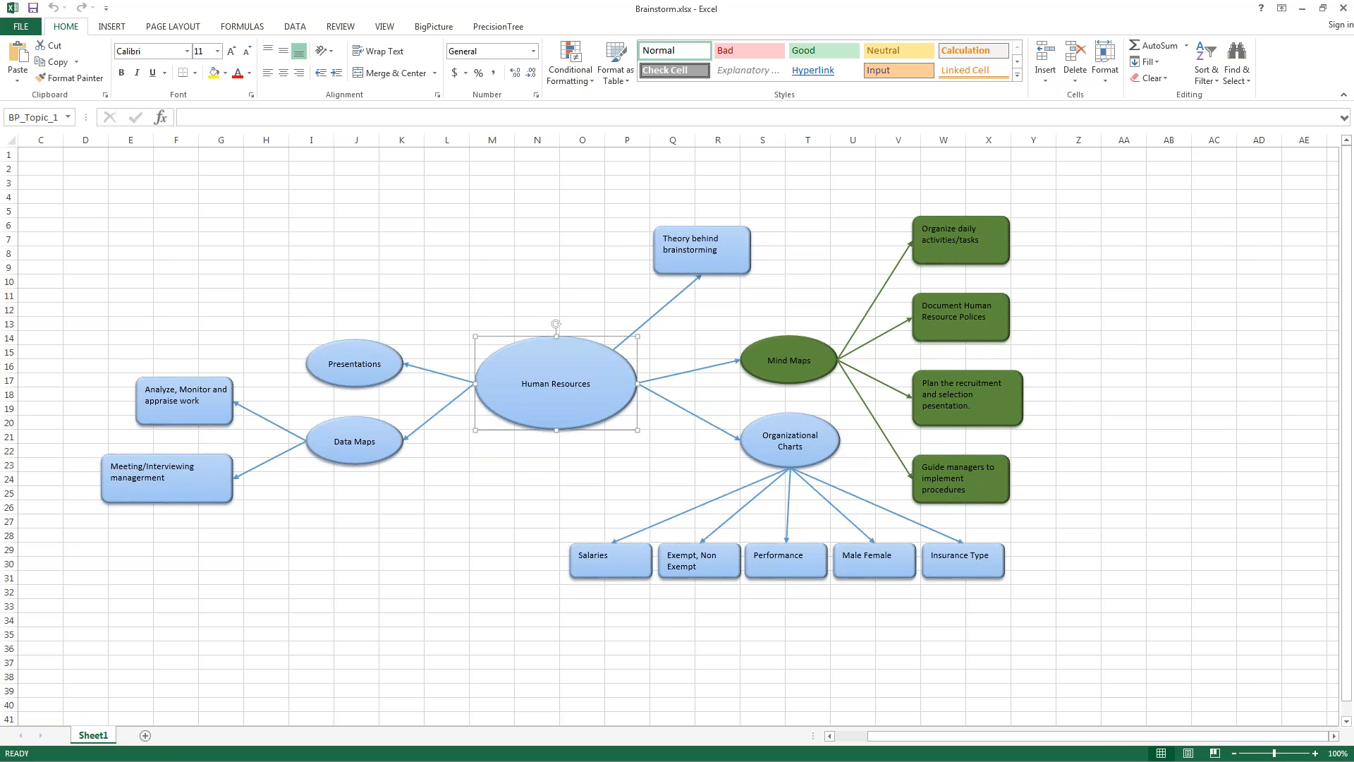
pyautogui.rightClick(580, 351)
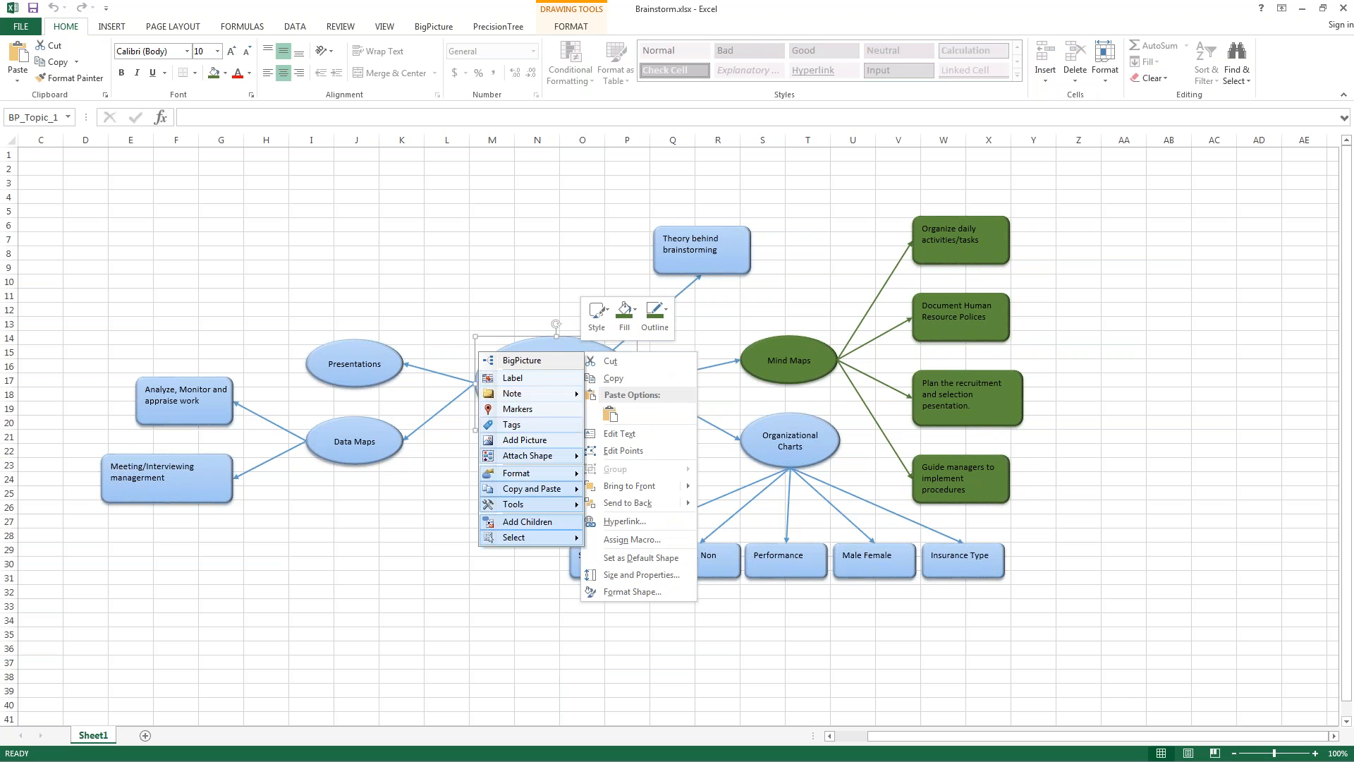
pyautogui.moveTo(528, 537)
pyautogui.click(628, 539)
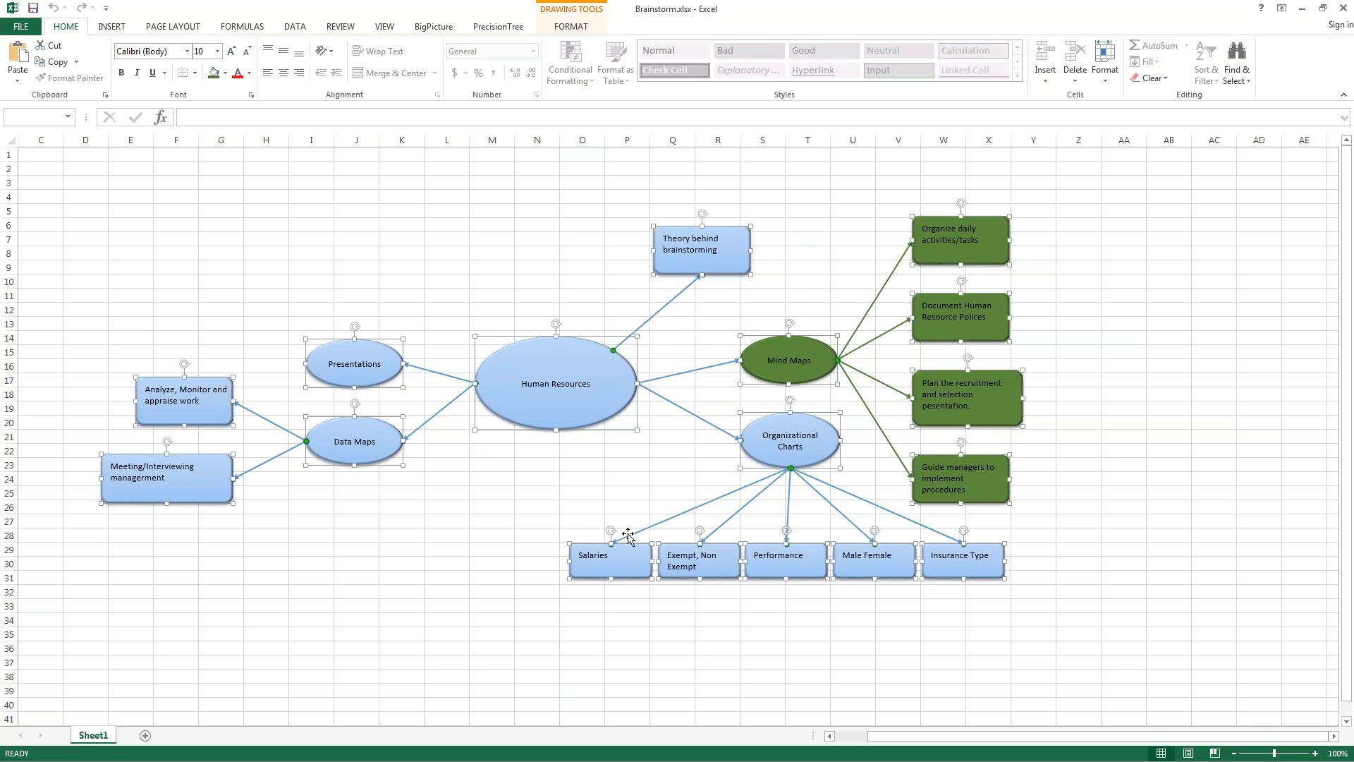
pyautogui.rightClick(599, 401)
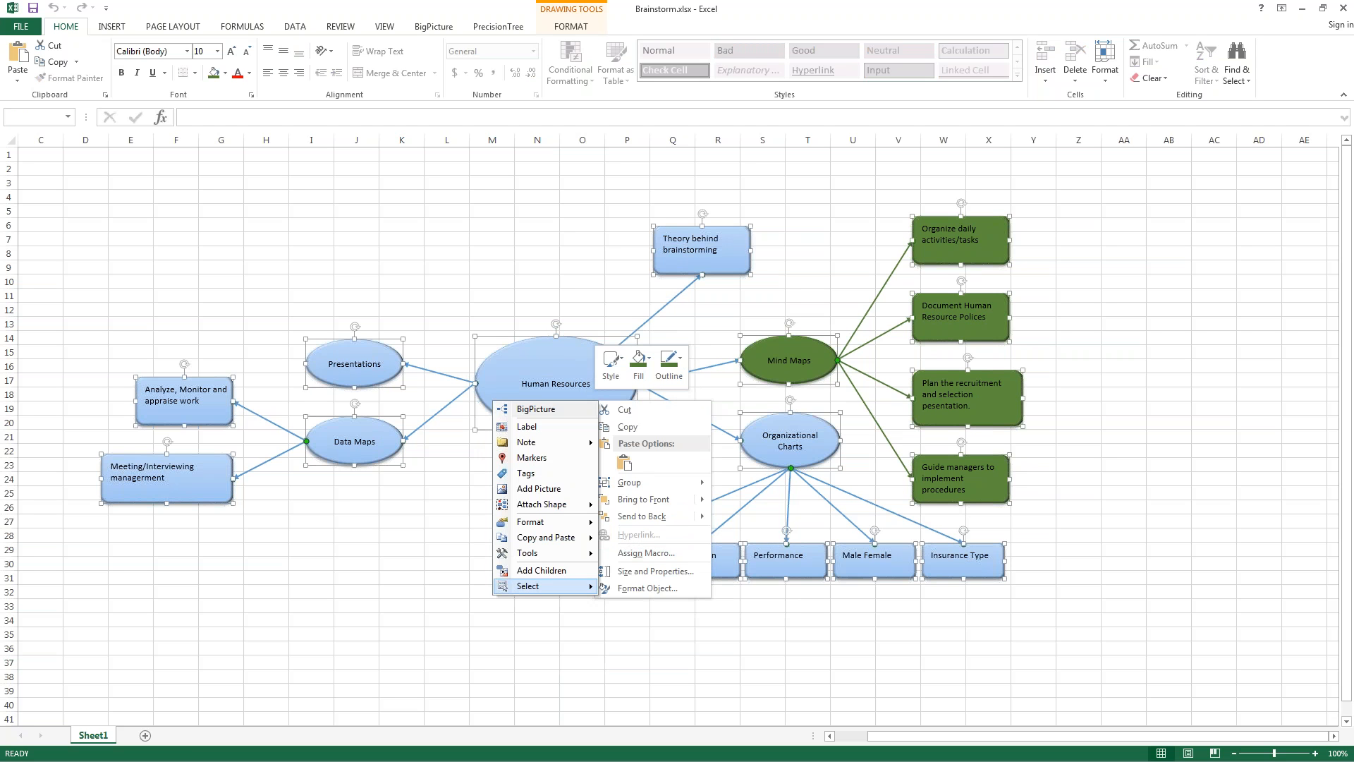
pyautogui.moveTo(559, 586)
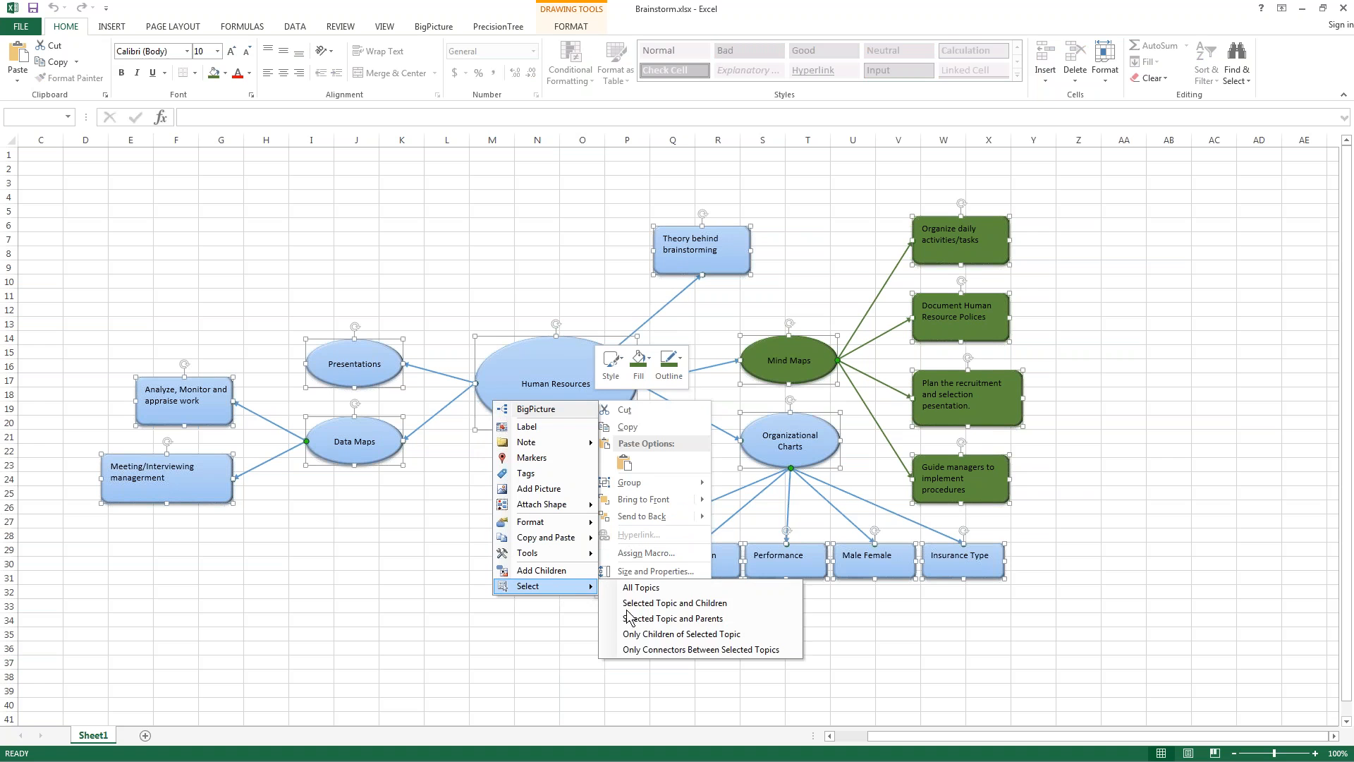
pyautogui.click(696, 649)
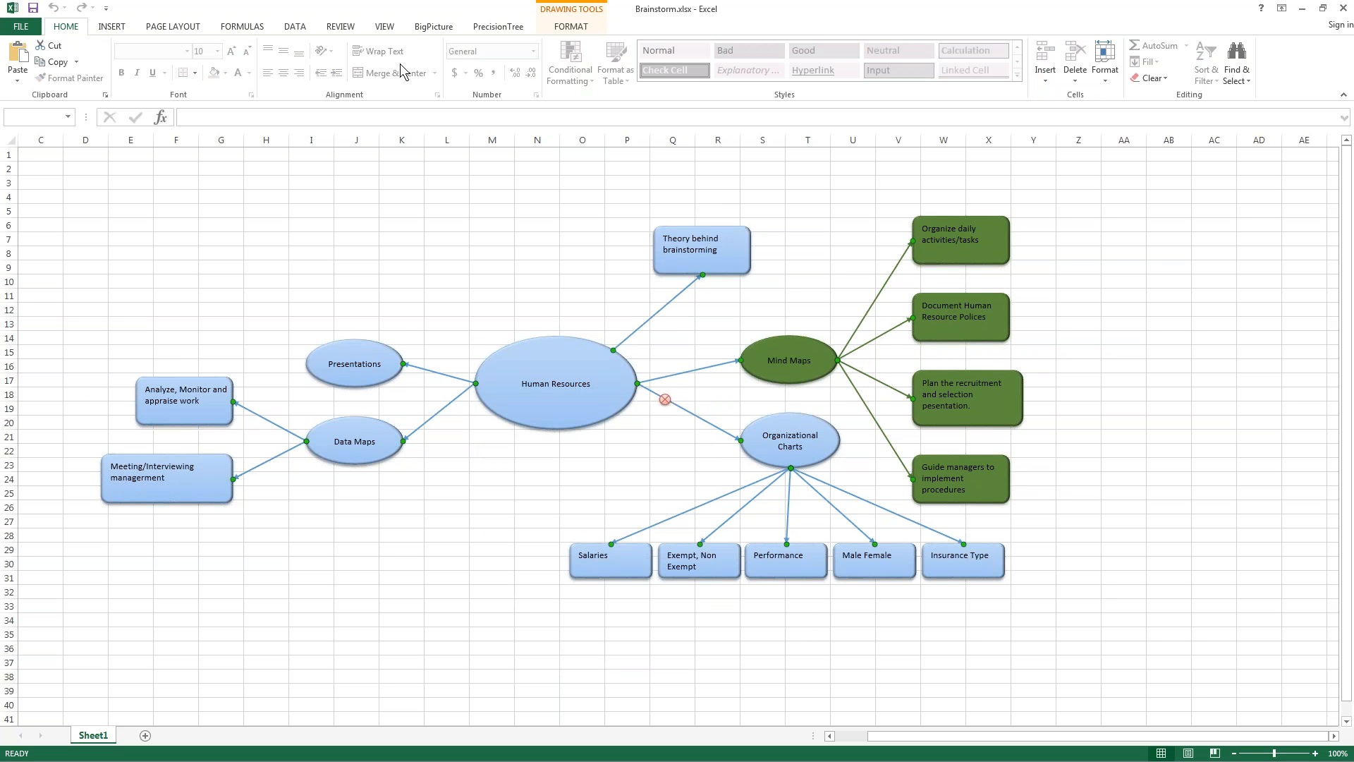
pyautogui.click(433, 28)
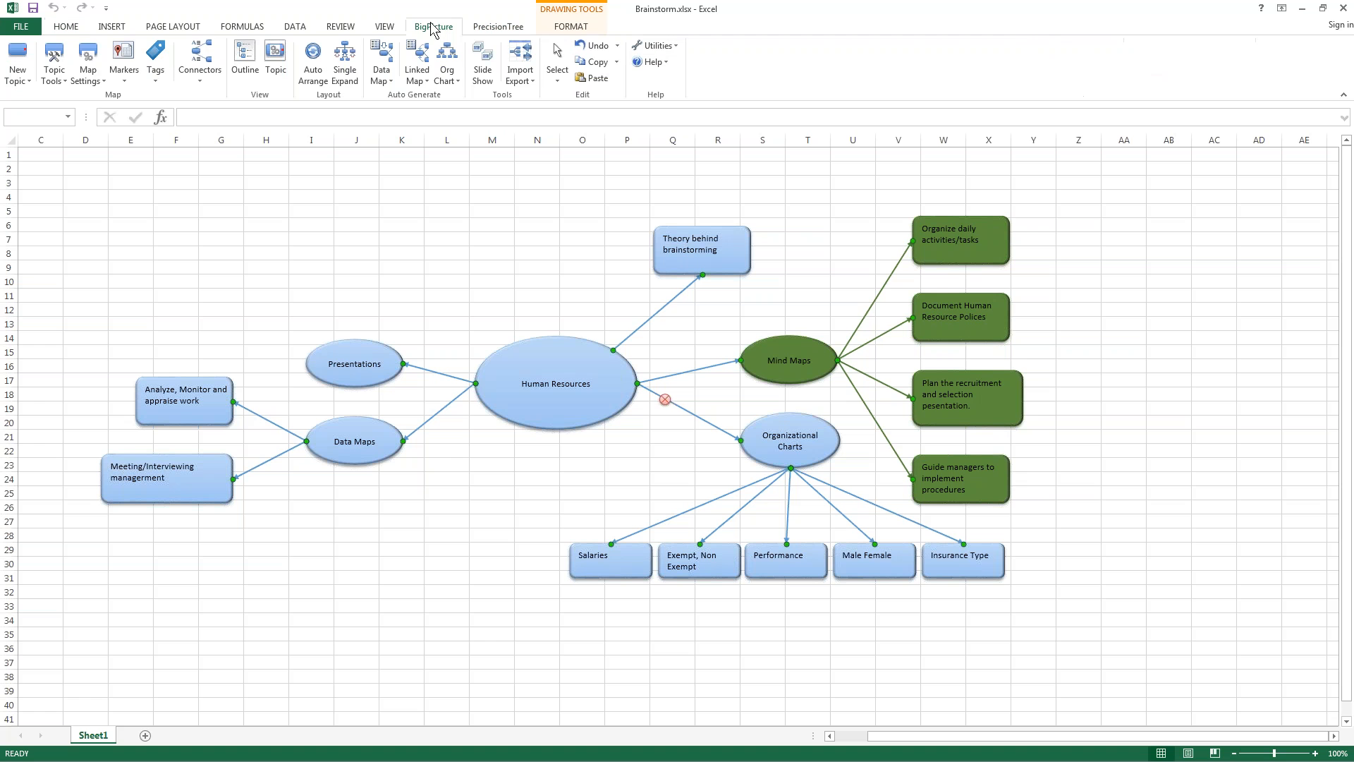
pyautogui.click(198, 79)
pyautogui.moveTo(233, 162)
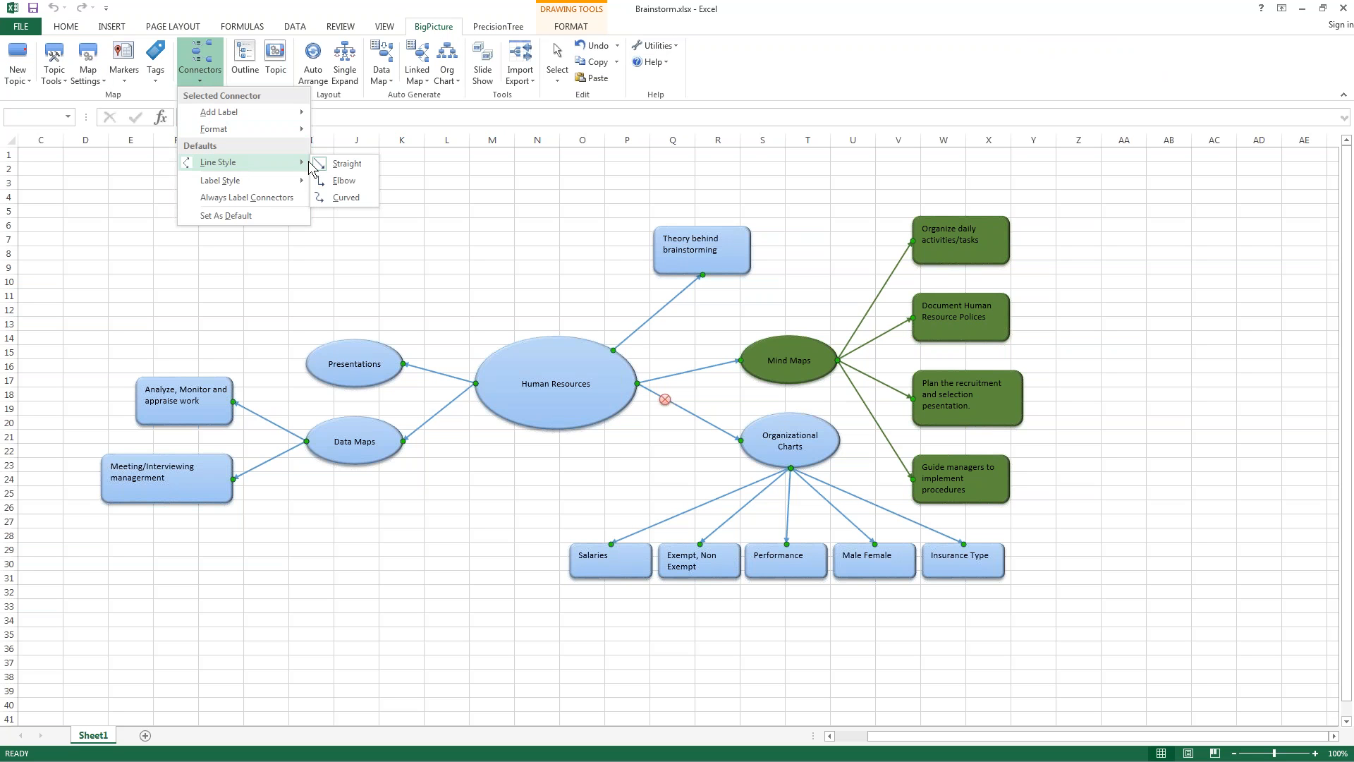
pyautogui.click(345, 199)
pyautogui.click(149, 238)
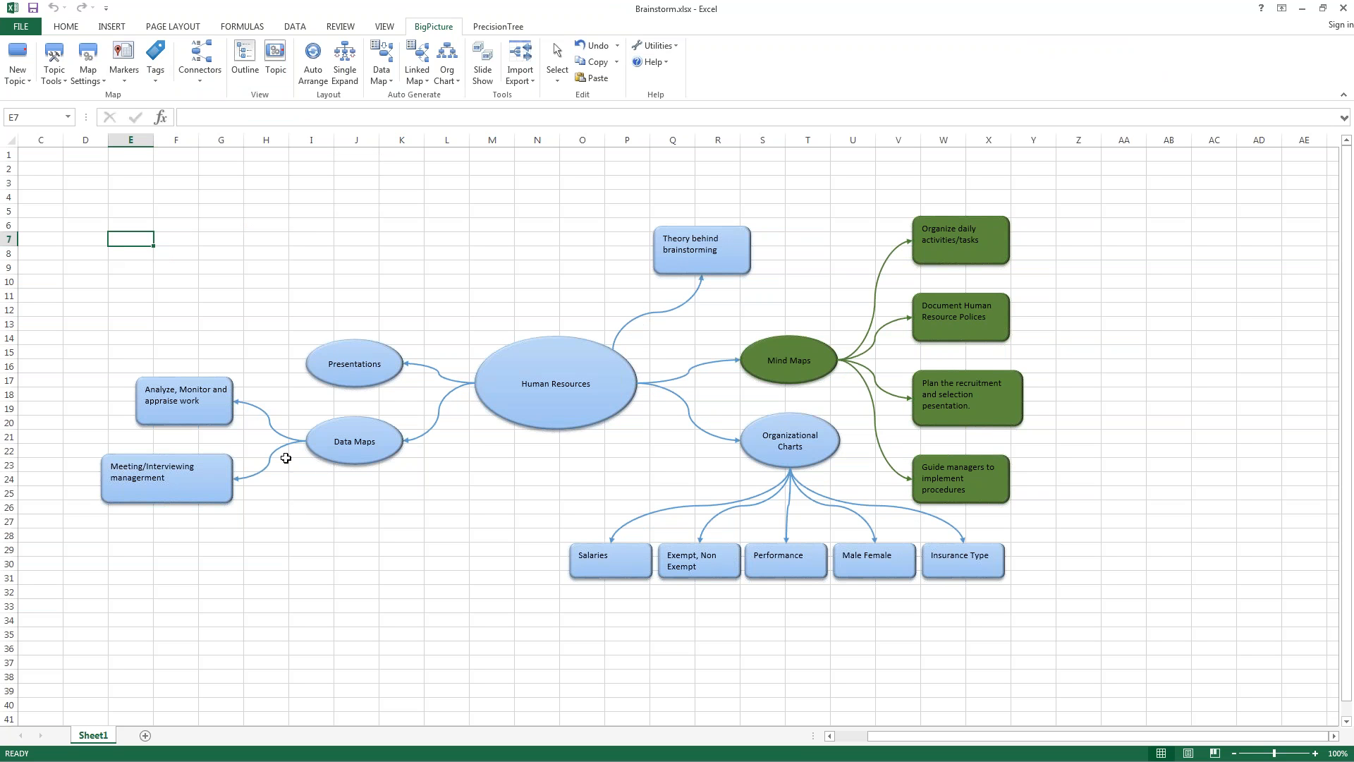
# Change the shape of both Data Maps subtopics to a parallelogram.
pyautogui.click(182, 422)
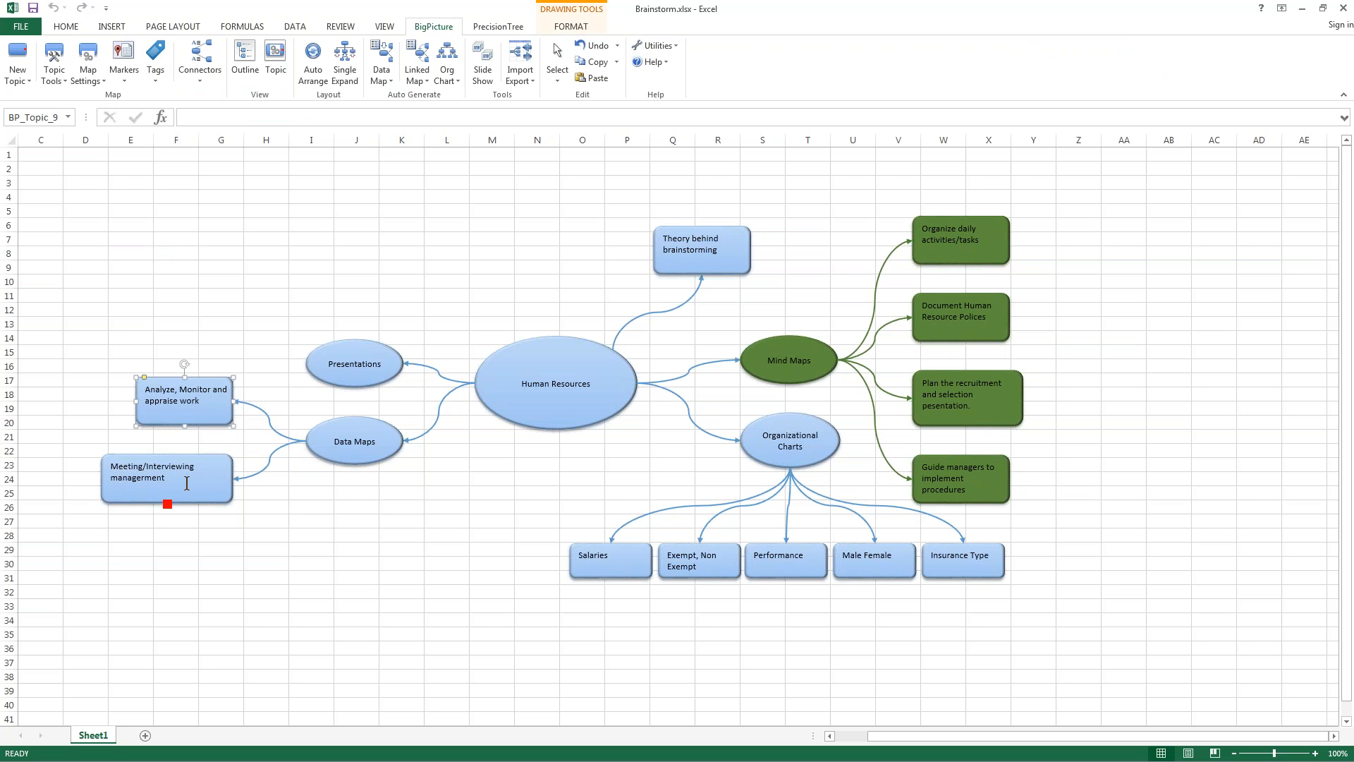
pyautogui.keyDown('ctrl'); pyautogui.click(192, 491); pyautogui.keyUp('ctrl')
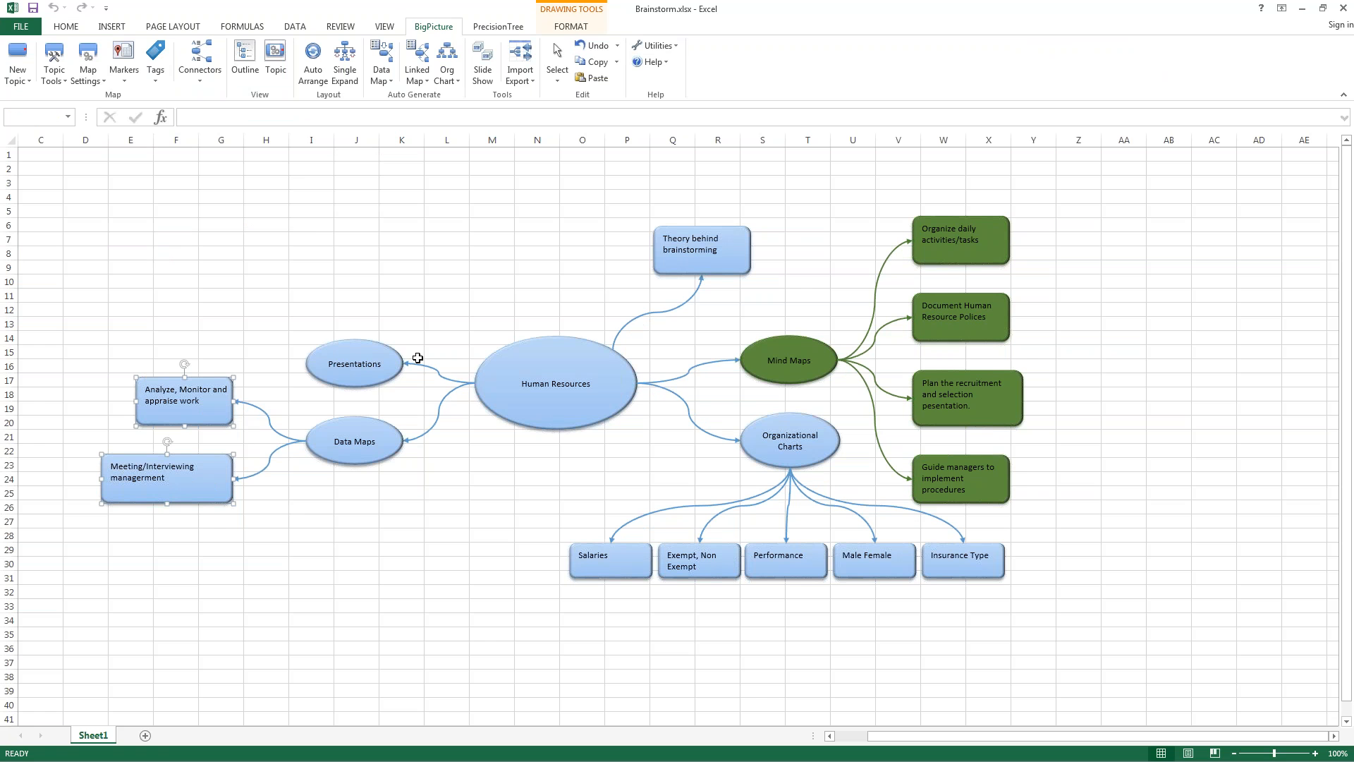
pyautogui.click(572, 26)
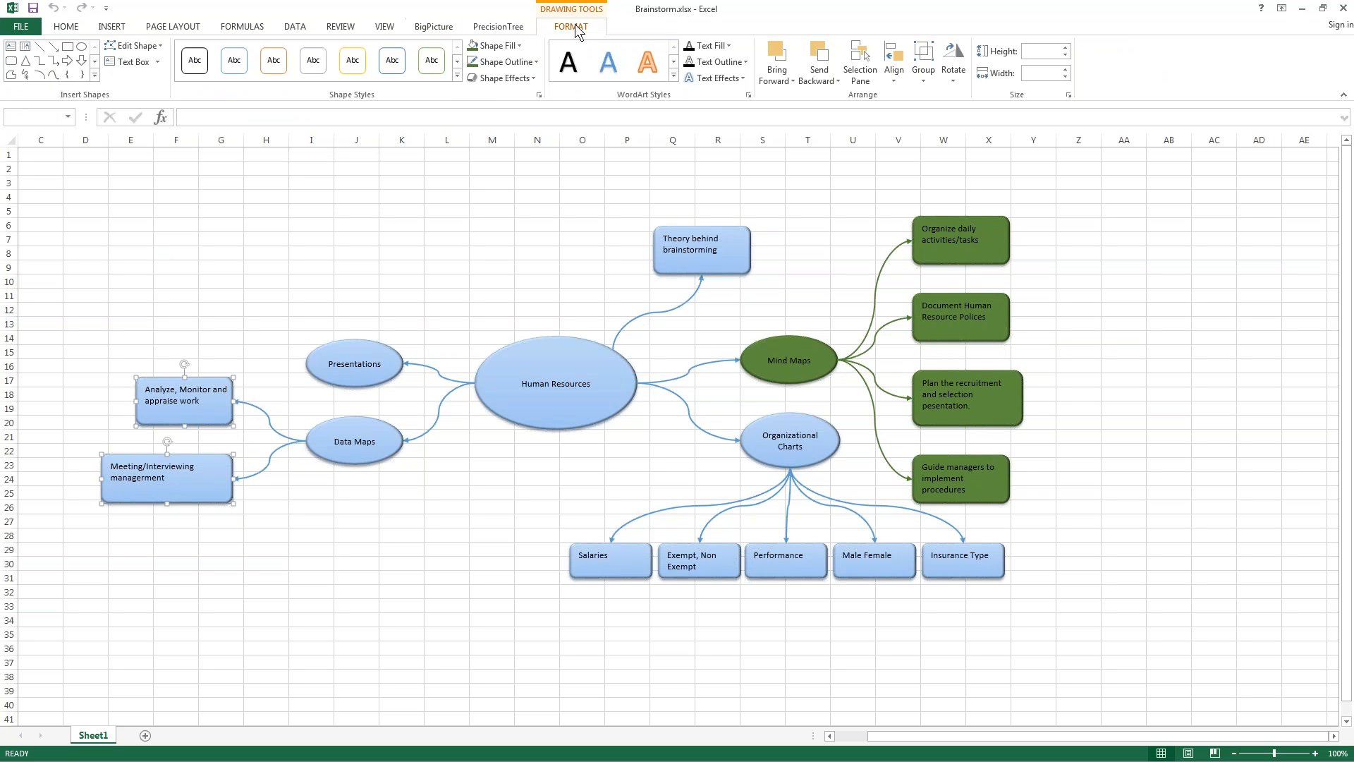
pyautogui.click(138, 45)
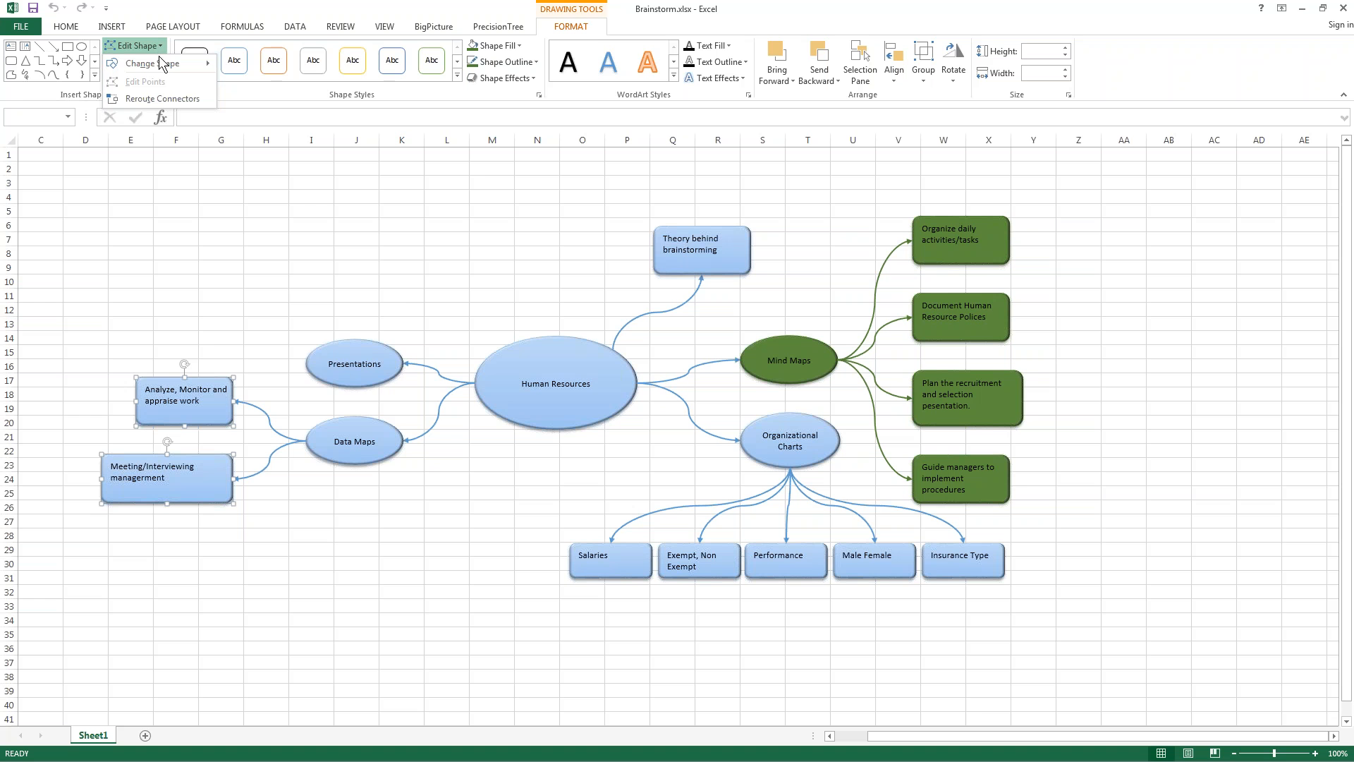
pyautogui.moveTo(160, 62)
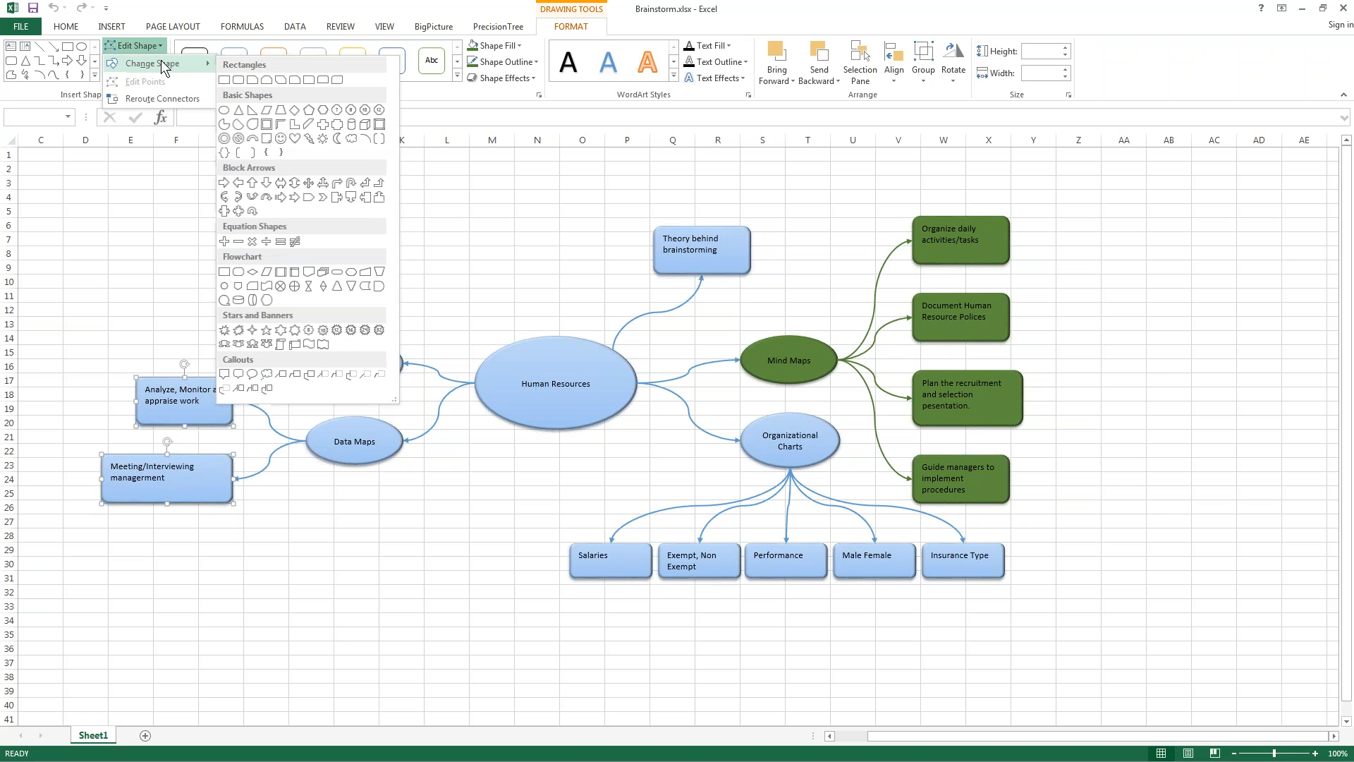
pyautogui.click(260, 112)
pyautogui.click(131, 294)
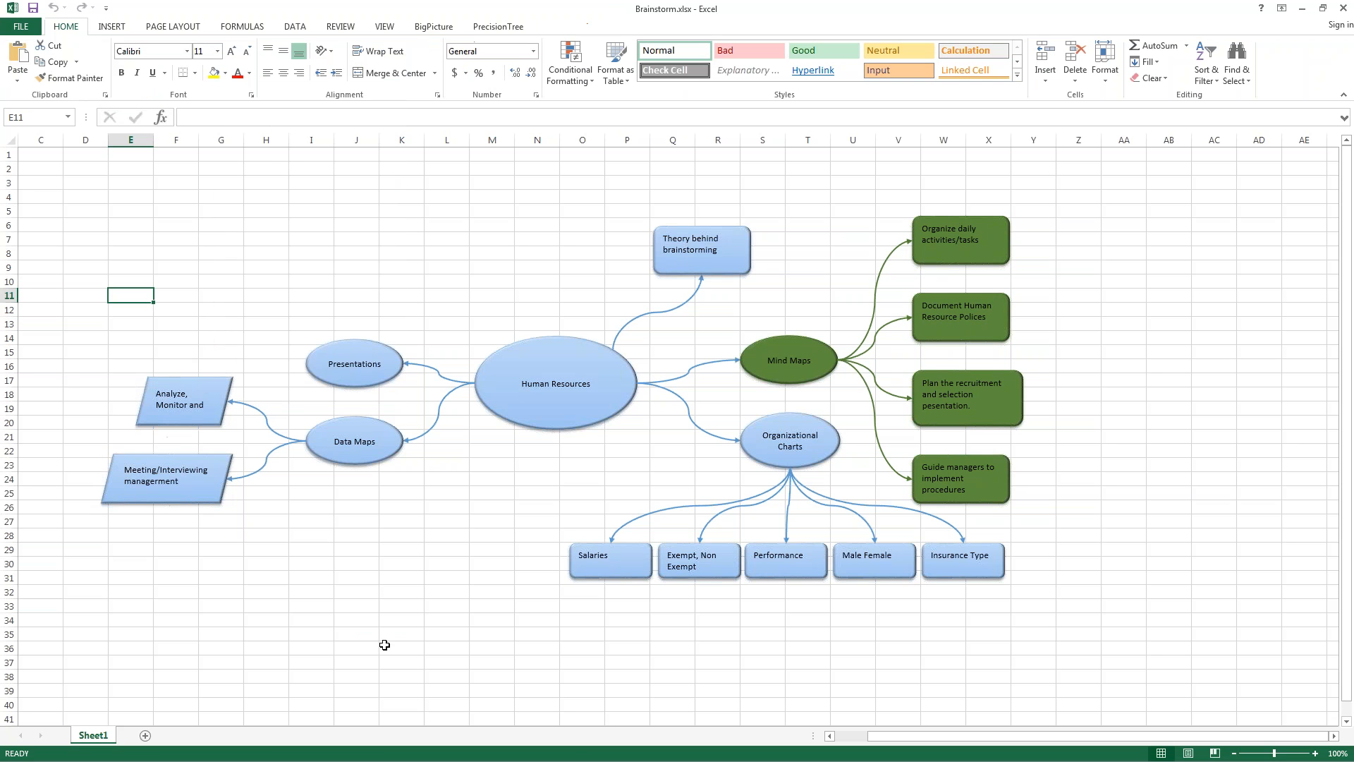
# Hide the worksheet gridlines behind the brainstorming map.
pyautogui.moveTo(384, 645); pyautogui.dragTo(330, 643)
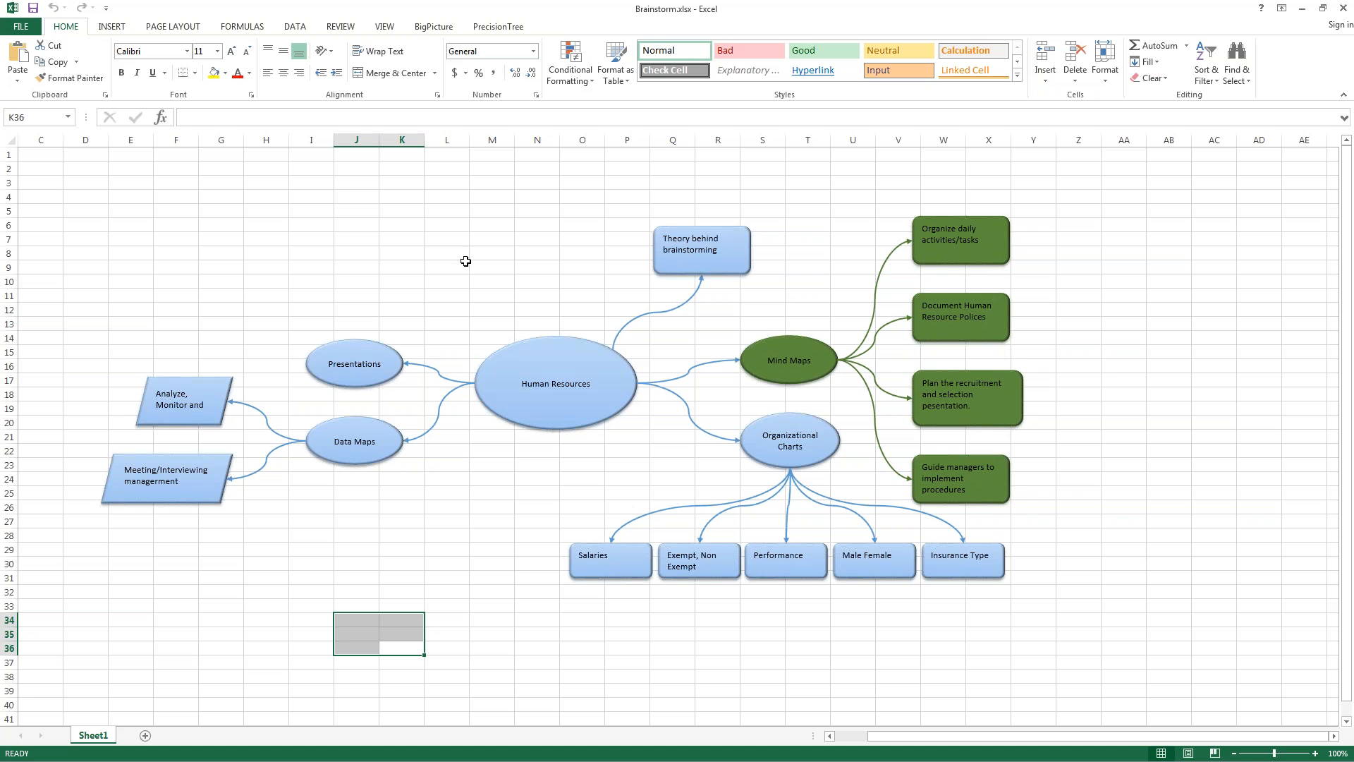
pyautogui.click(326, 280)
pyautogui.click(381, 26)
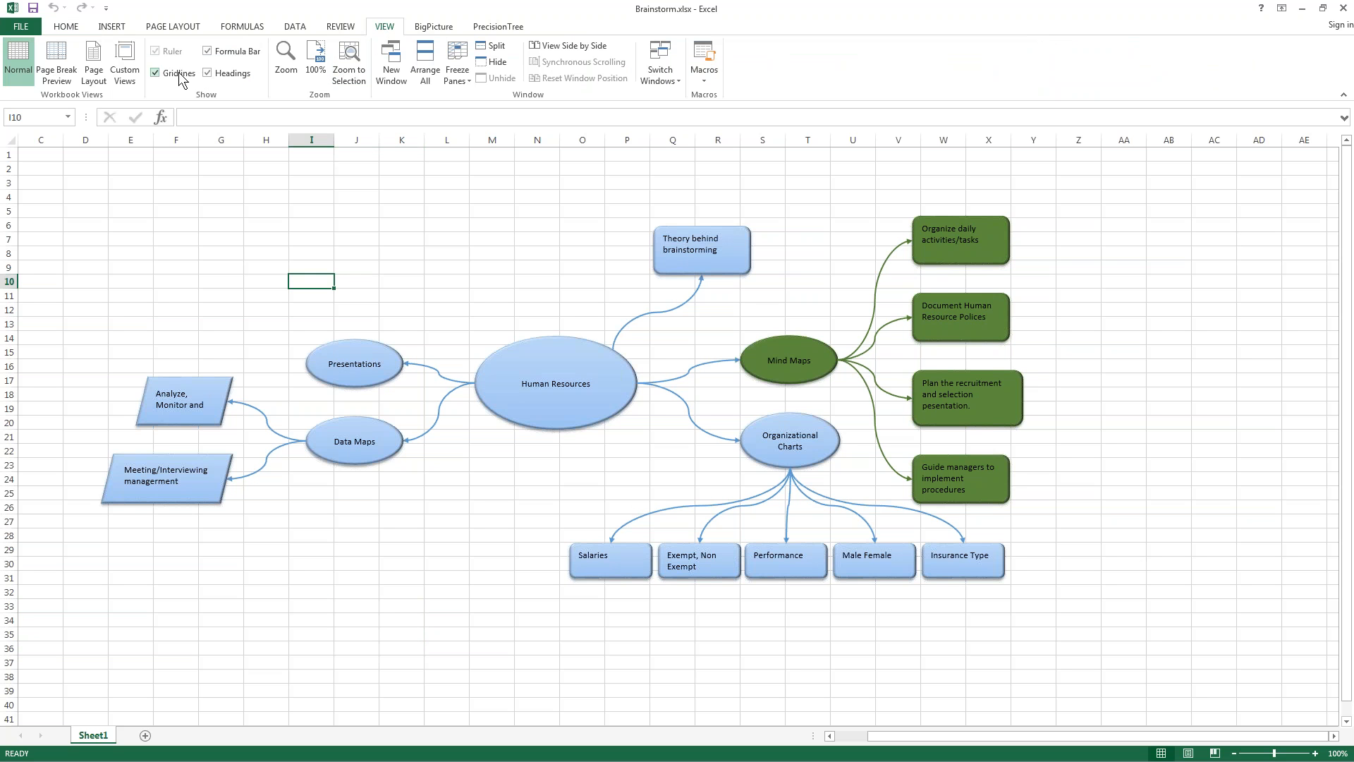
pyautogui.click(156, 72)
pyautogui.click(130, 197)
pyautogui.click(127, 238)
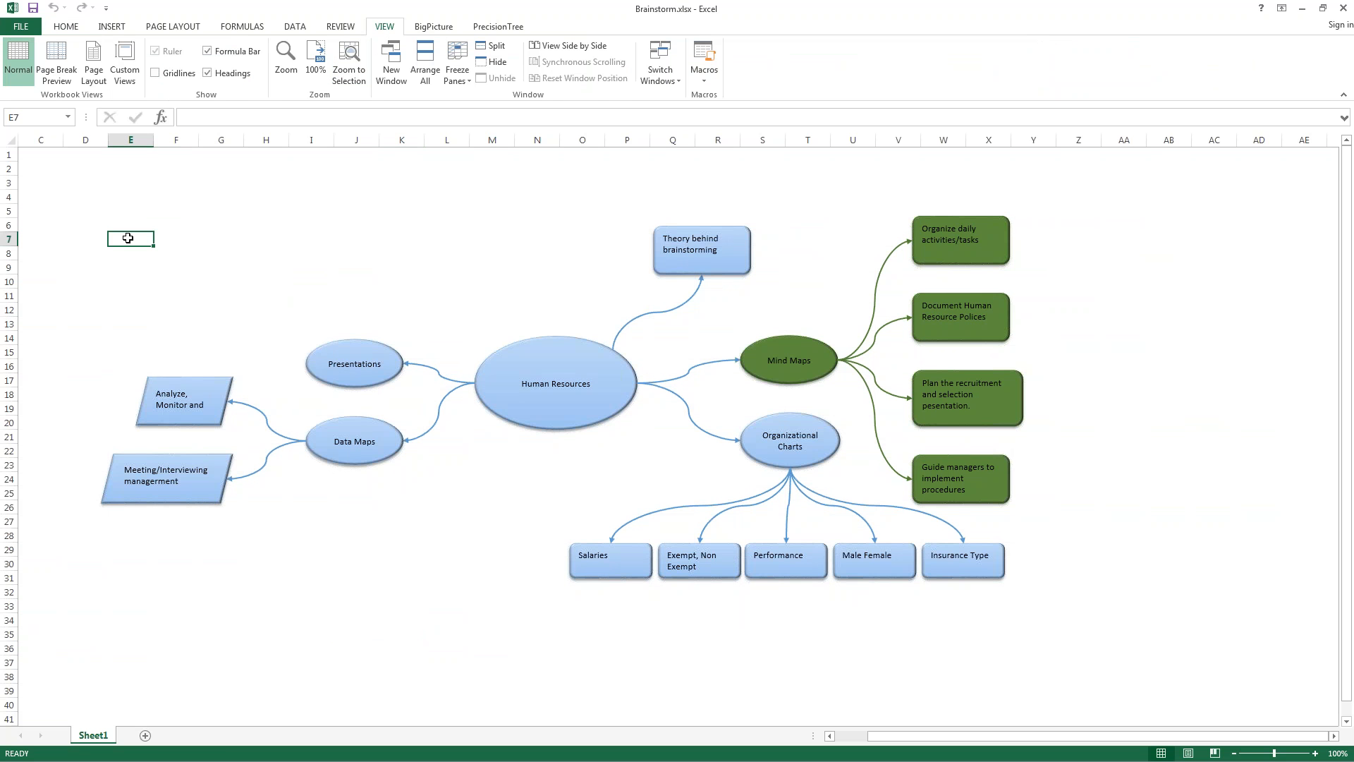
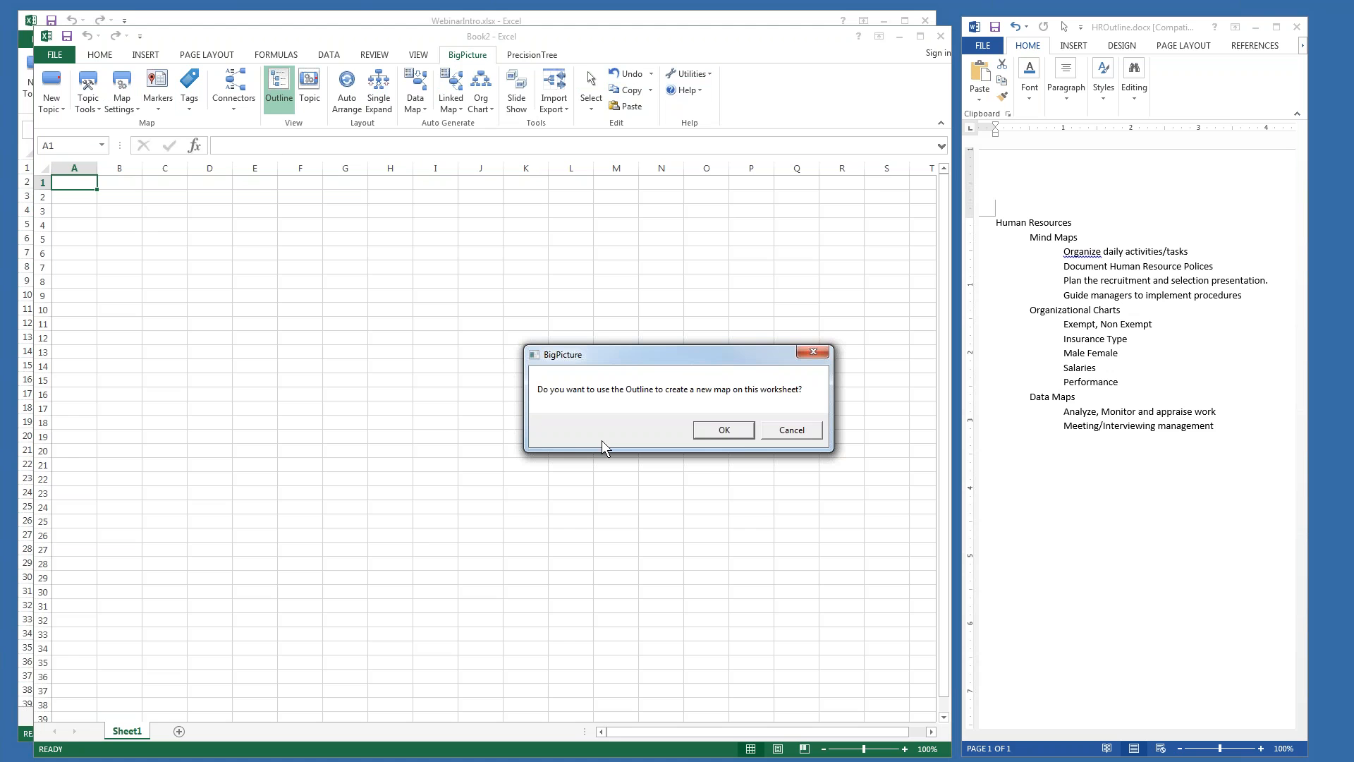
# Start a new outline-based map on the blank Sheet1 and copy the entire Human Resources outline from the Word document.
pyautogui.click(707, 429)
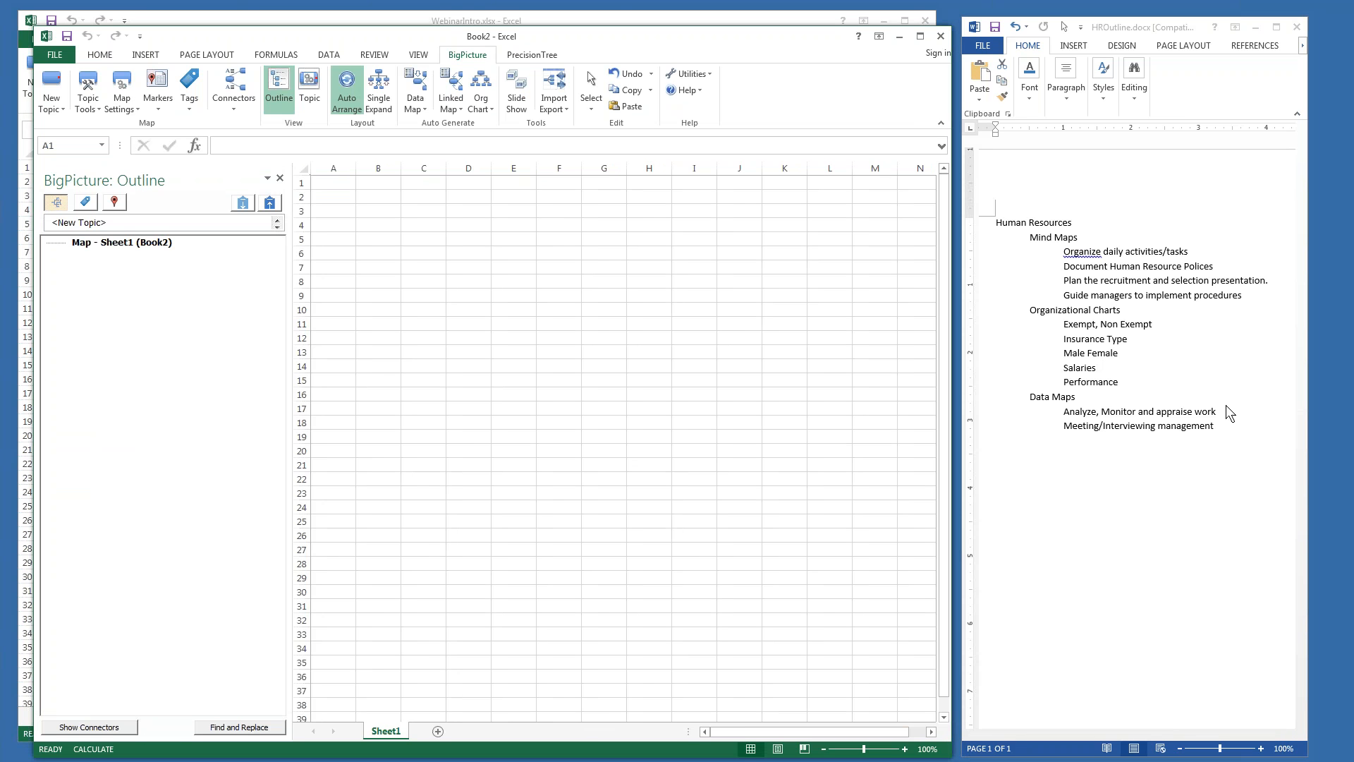
pyautogui.click(1217, 426)
pyautogui.hotkey('ctrl', 'a')
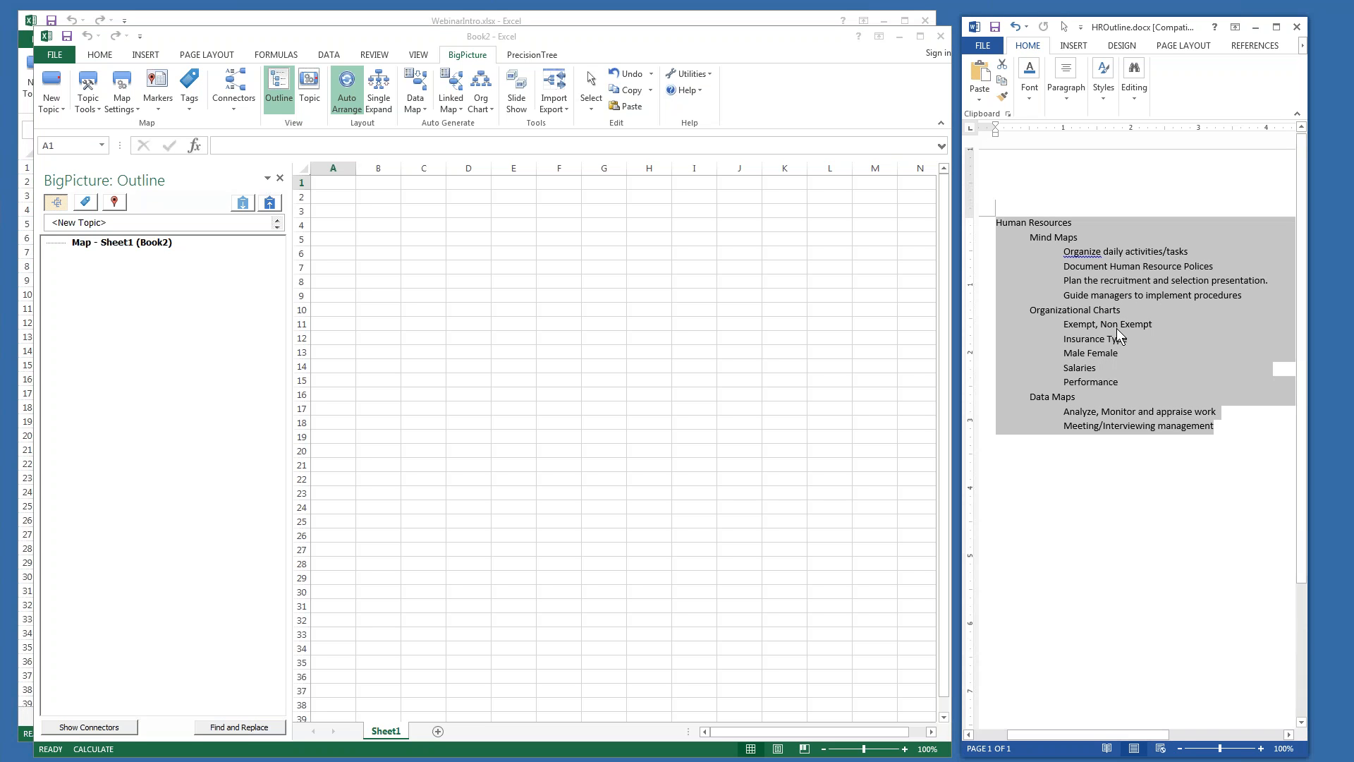
pyautogui.hotkey('ctrl', 'c')
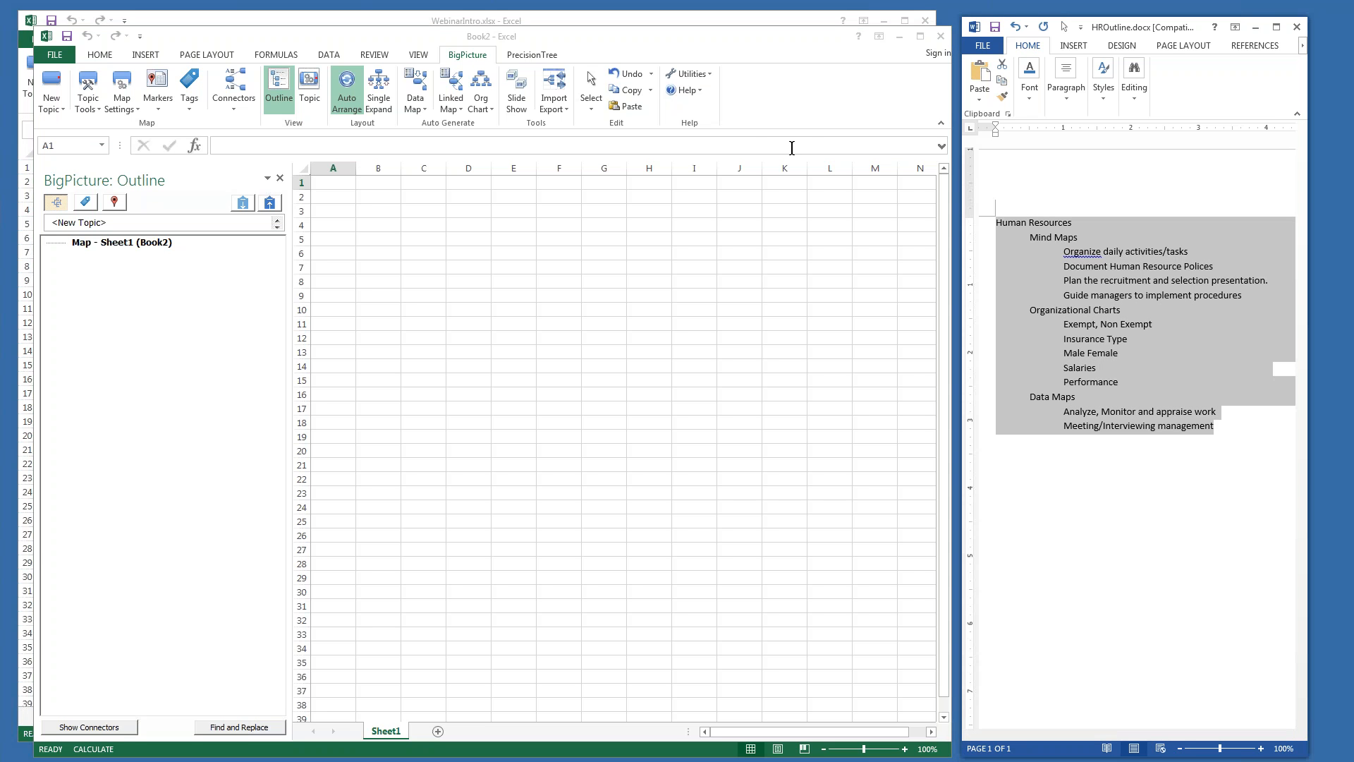
# Insert the copied outline into the BigPicture outline starting at the Sheet1 map topic, and close the Outline pane.
pyautogui.click(129, 242)
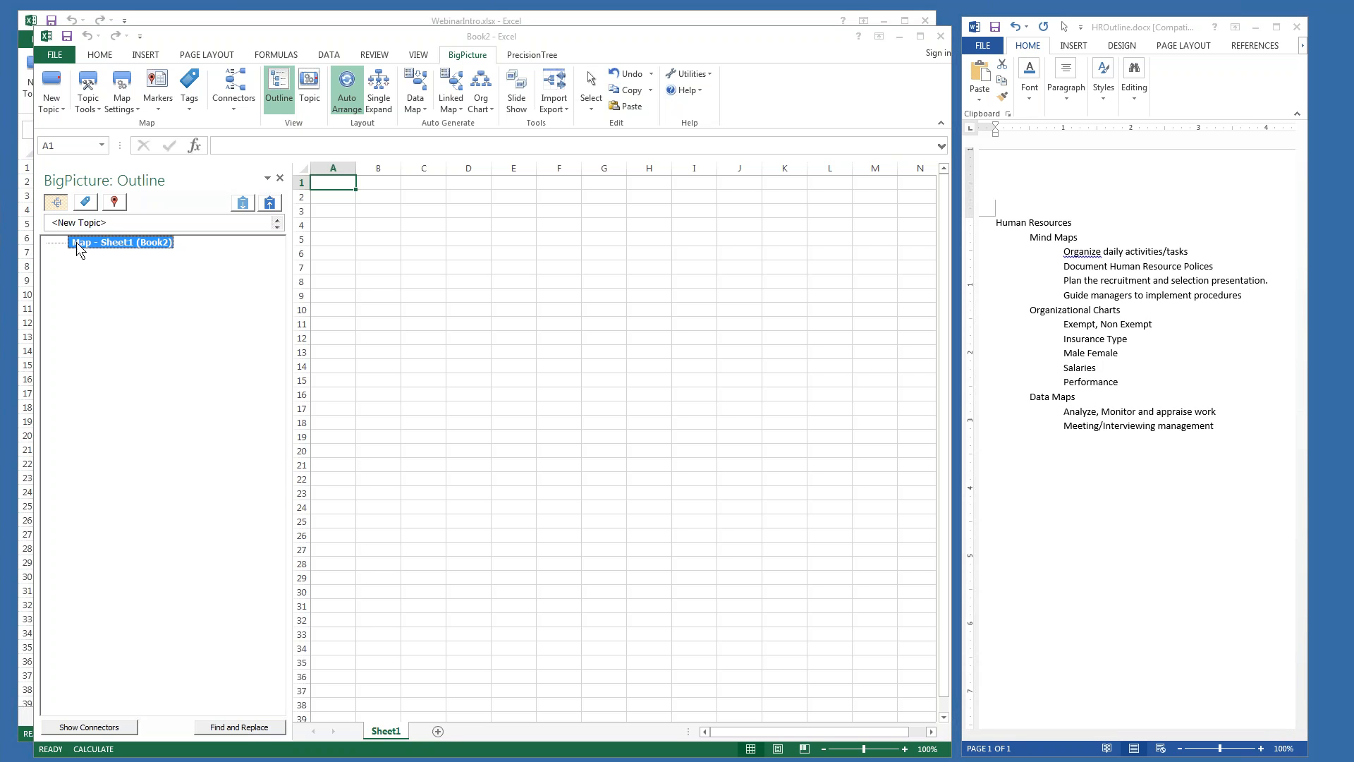
pyautogui.click(242, 204)
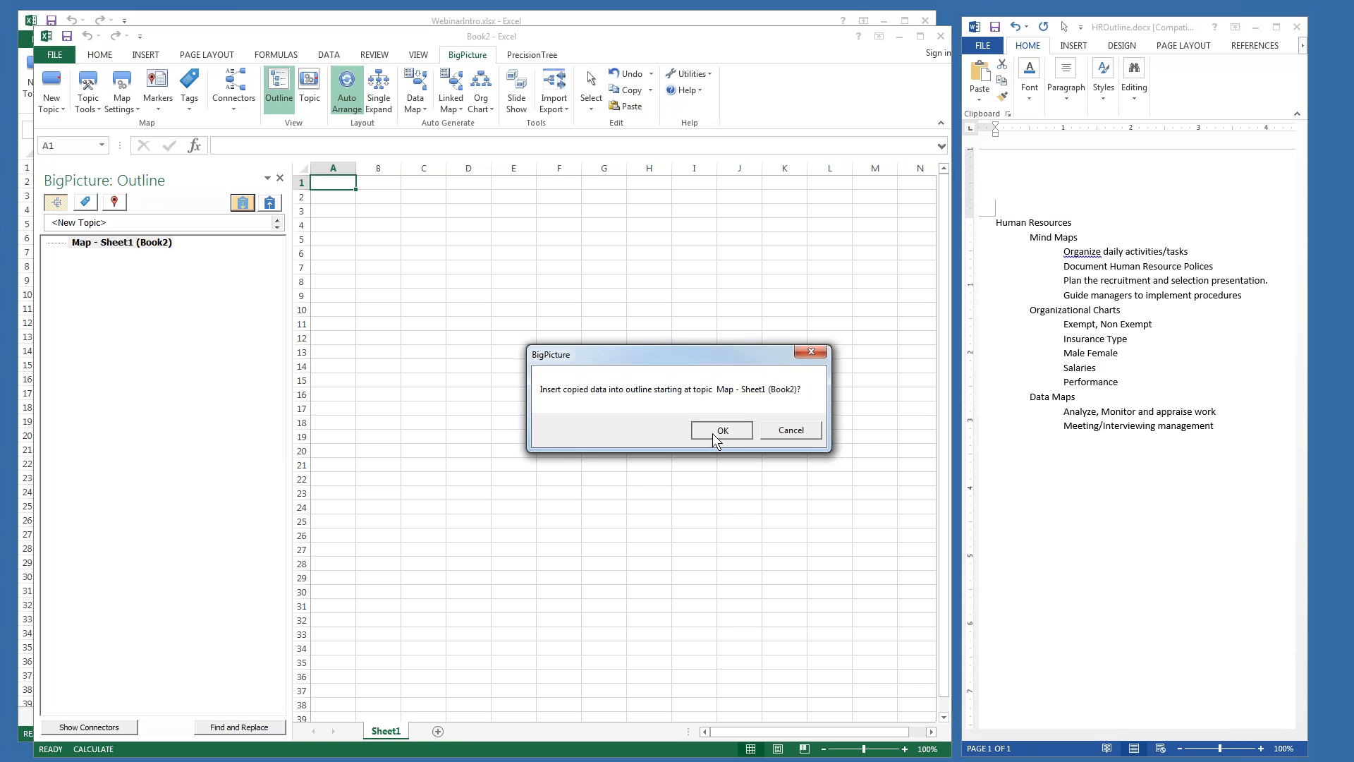
pyautogui.click(720, 431)
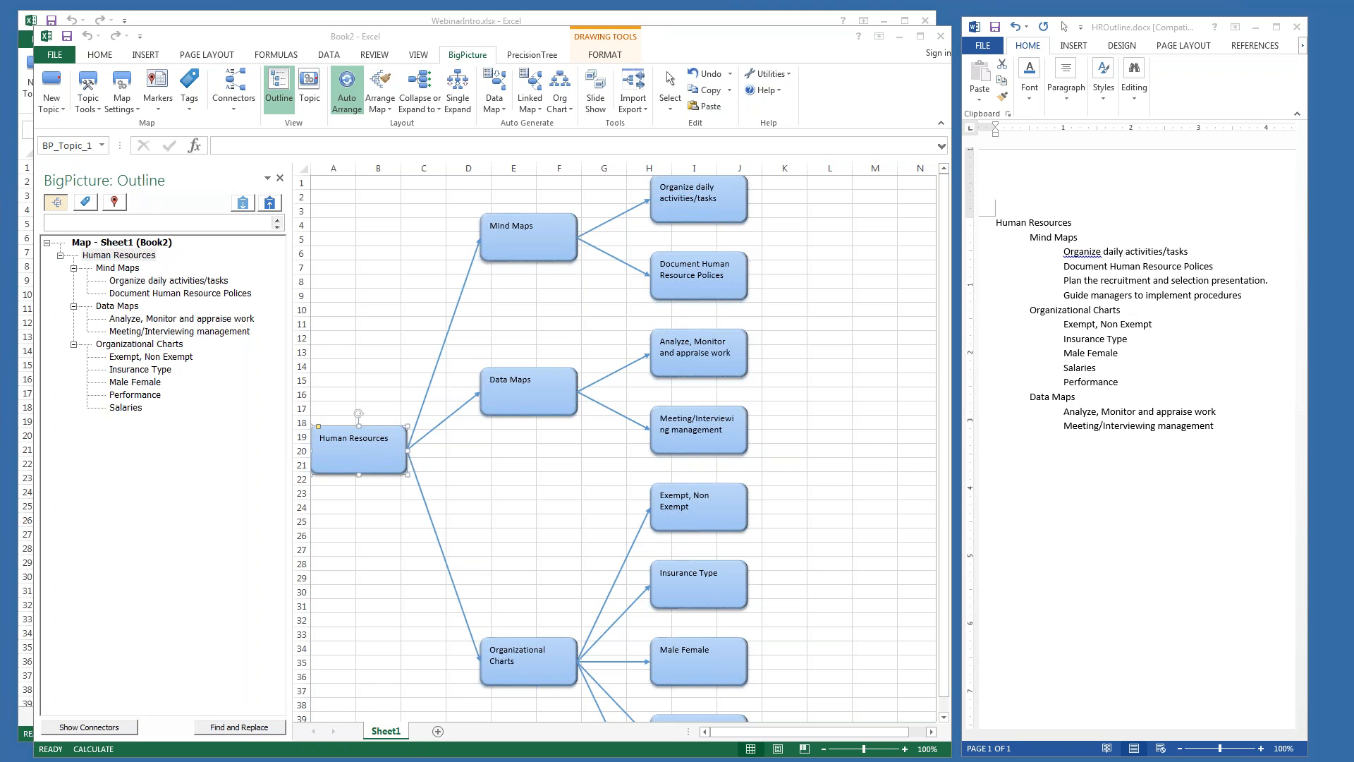
pyautogui.click(280, 178)
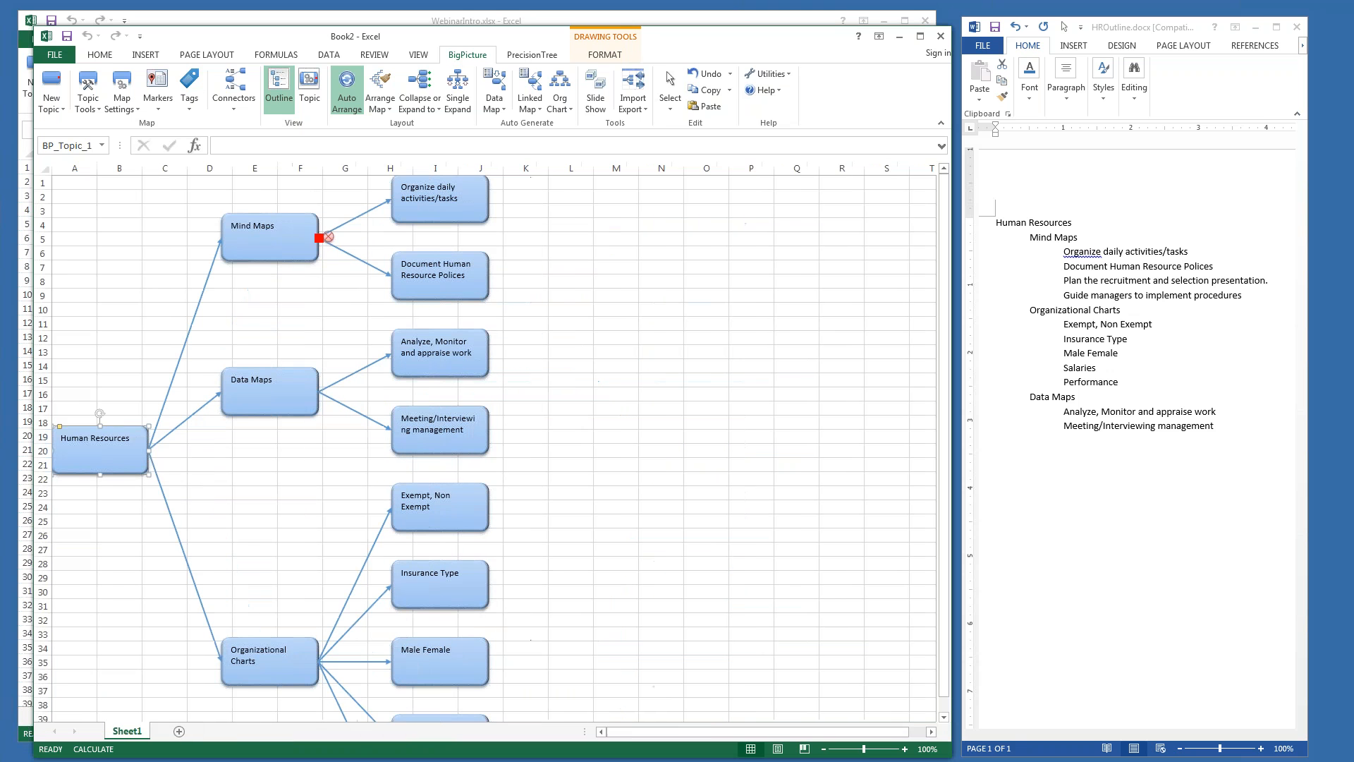
# Select the Human Resources topic with its children and move the whole map so the main topic sits around columns I to K.
pyautogui.click(671, 112)
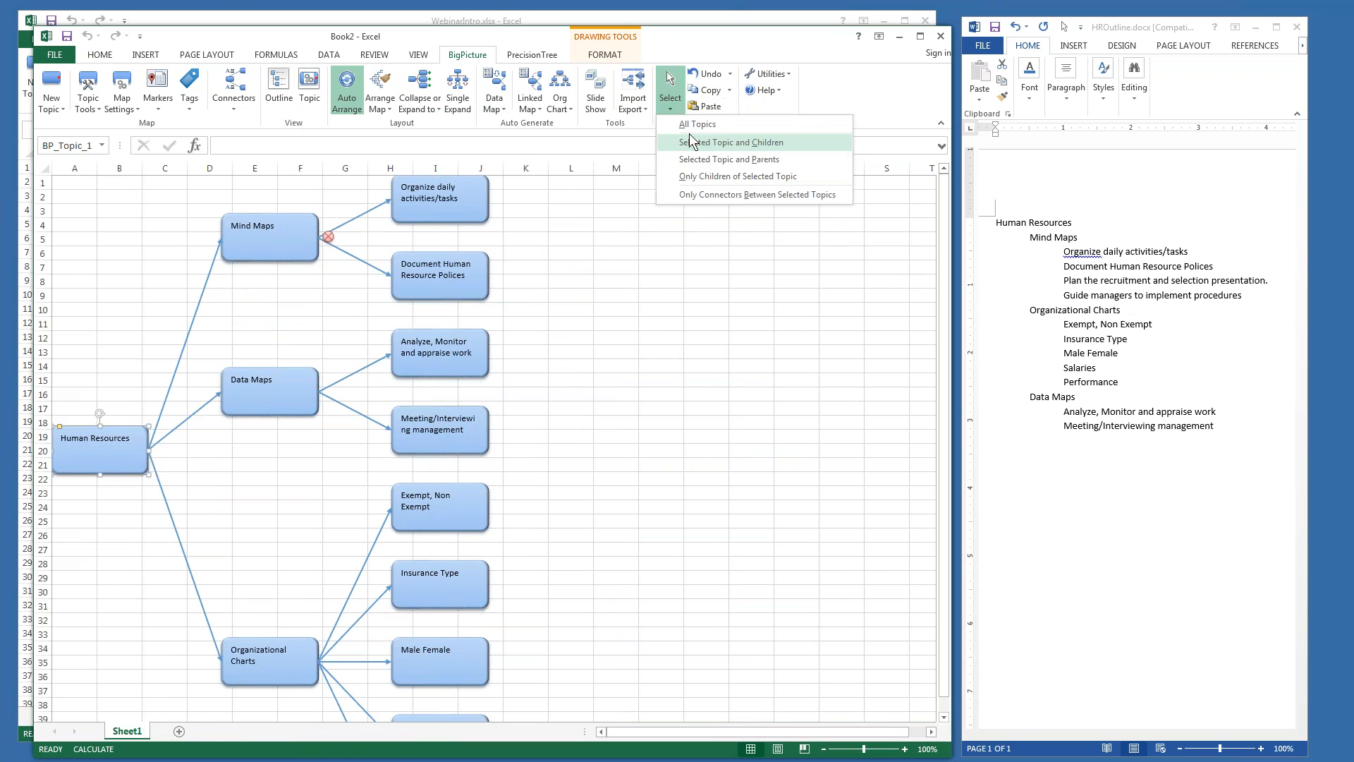
pyautogui.click(712, 139)
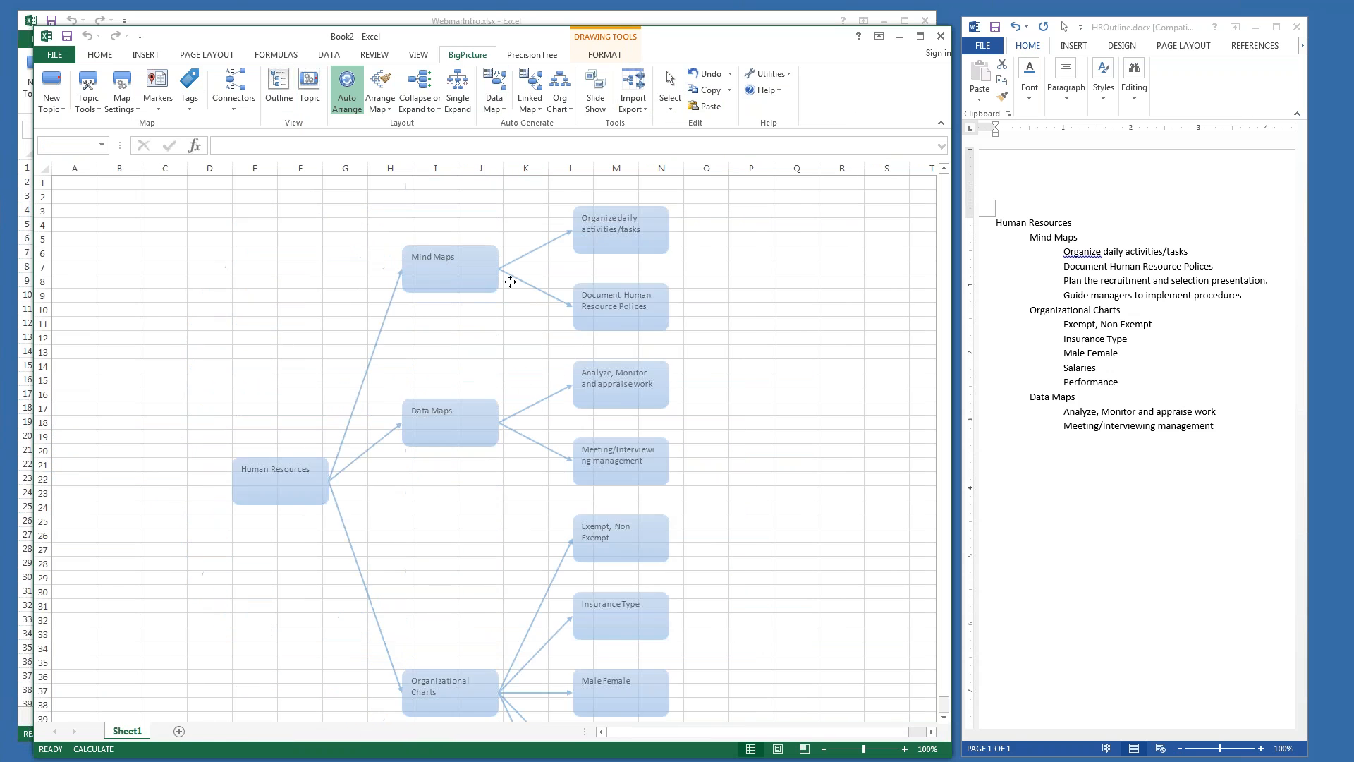
pyautogui.click(202, 283)
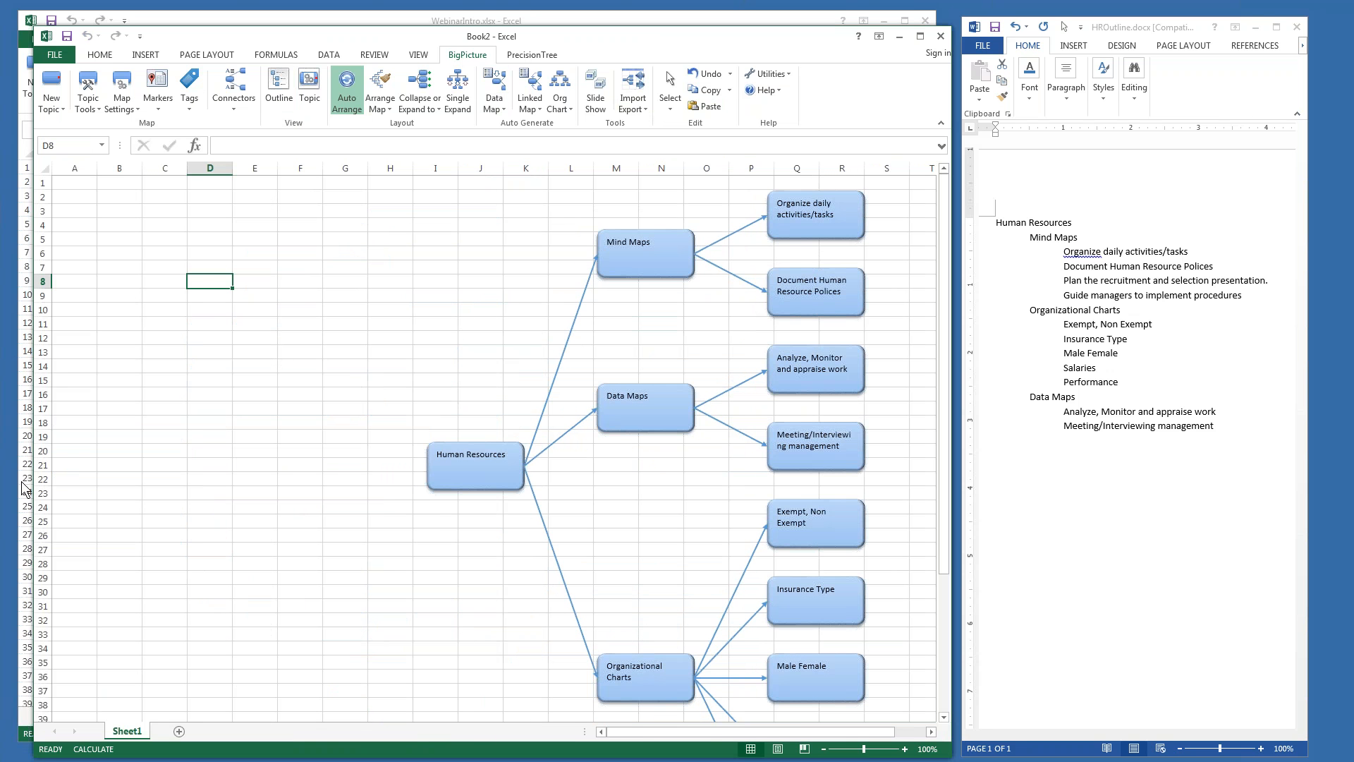
# Move the Data Maps branch to the opposite side of Human Resources, attaching it to that topic's left edge.
pyautogui.moveTo(674, 420)
pyautogui.click(652, 415)
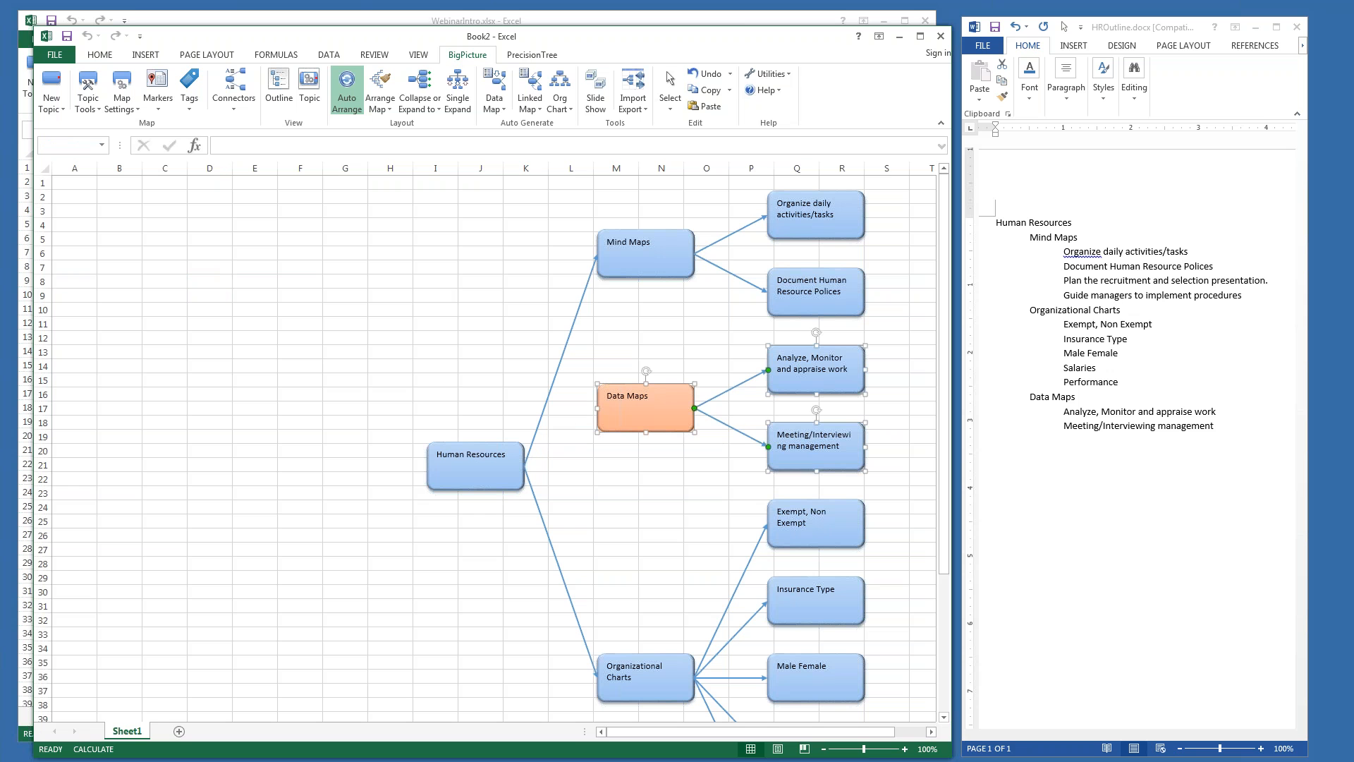
pyautogui.moveTo(656, 416)
pyautogui.mouseDown()
pyautogui.moveTo(676, 401)
pyautogui.moveTo(662, 413)
pyautogui.mouseUp()
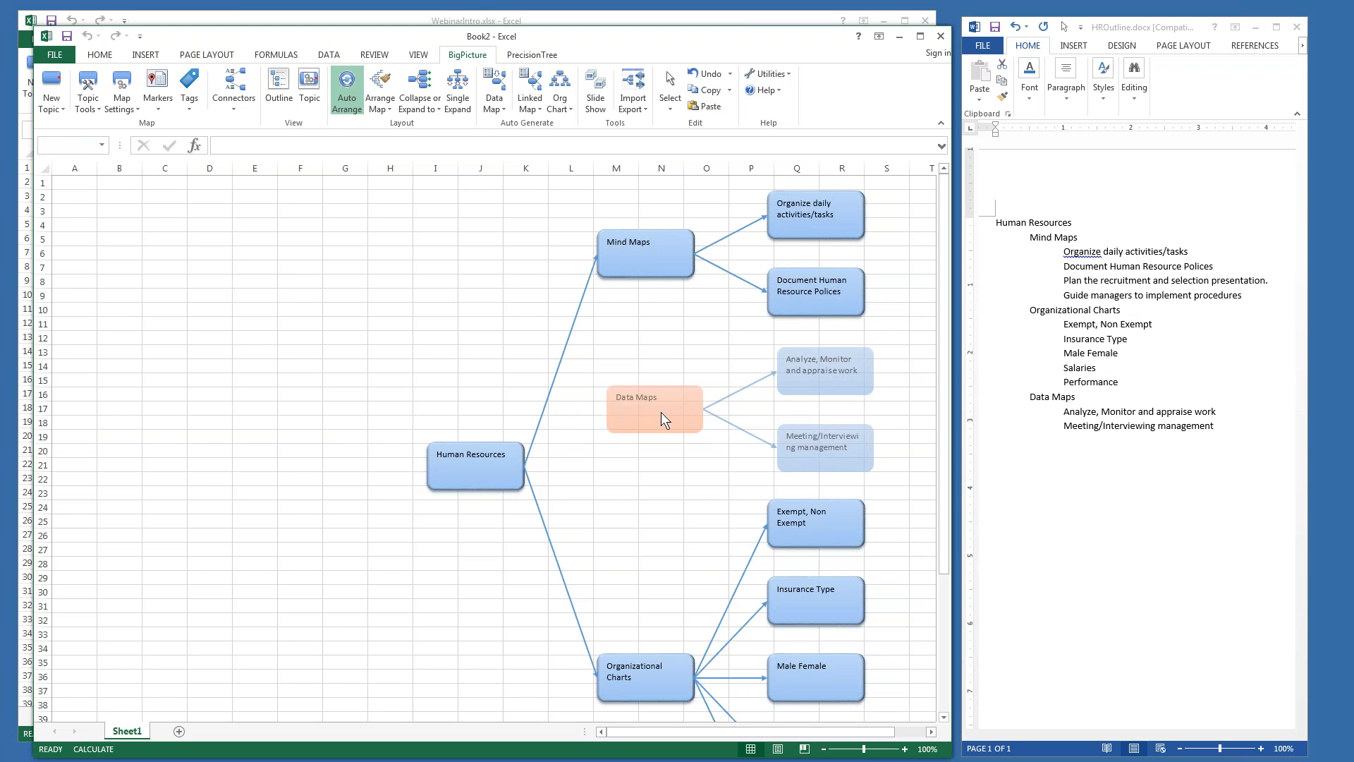
pyautogui.moveTo(662, 413)
pyautogui.mouseDown()
pyautogui.moveTo(553, 378)
pyautogui.moveTo(398, 402)
pyautogui.moveTo(370, 420)
pyautogui.moveTo(367, 470)
pyautogui.moveTo(387, 445)
pyautogui.moveTo(501, 415)
pyautogui.moveTo(408, 422)
pyautogui.moveTo(377, 465)
pyautogui.moveTo(391, 498)
pyautogui.moveTo(493, 532)
pyautogui.moveTo(632, 447)
pyautogui.moveTo(463, 394)
pyautogui.moveTo(400, 429)
pyautogui.moveTo(370, 467)
pyautogui.mouseUp()
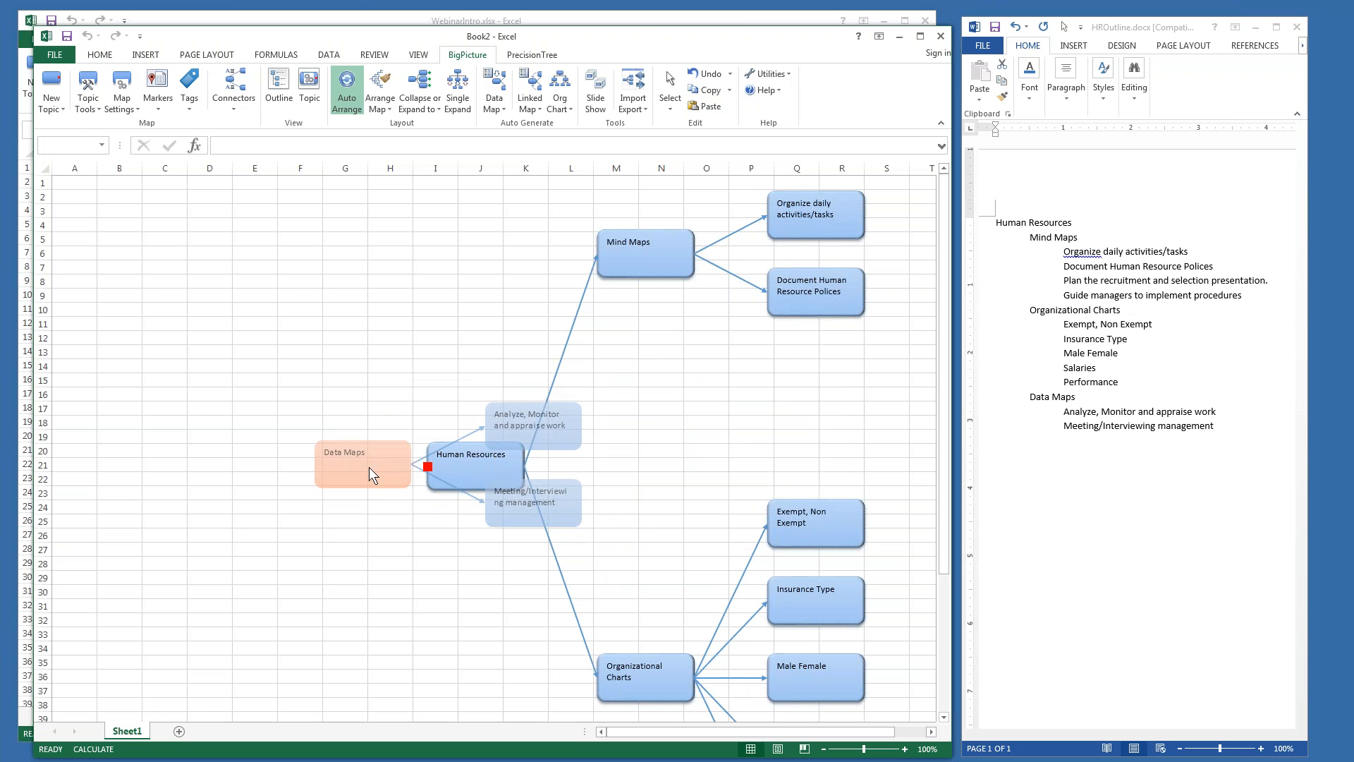
pyautogui.moveTo(369, 467); pyautogui.dragTo(370, 467)
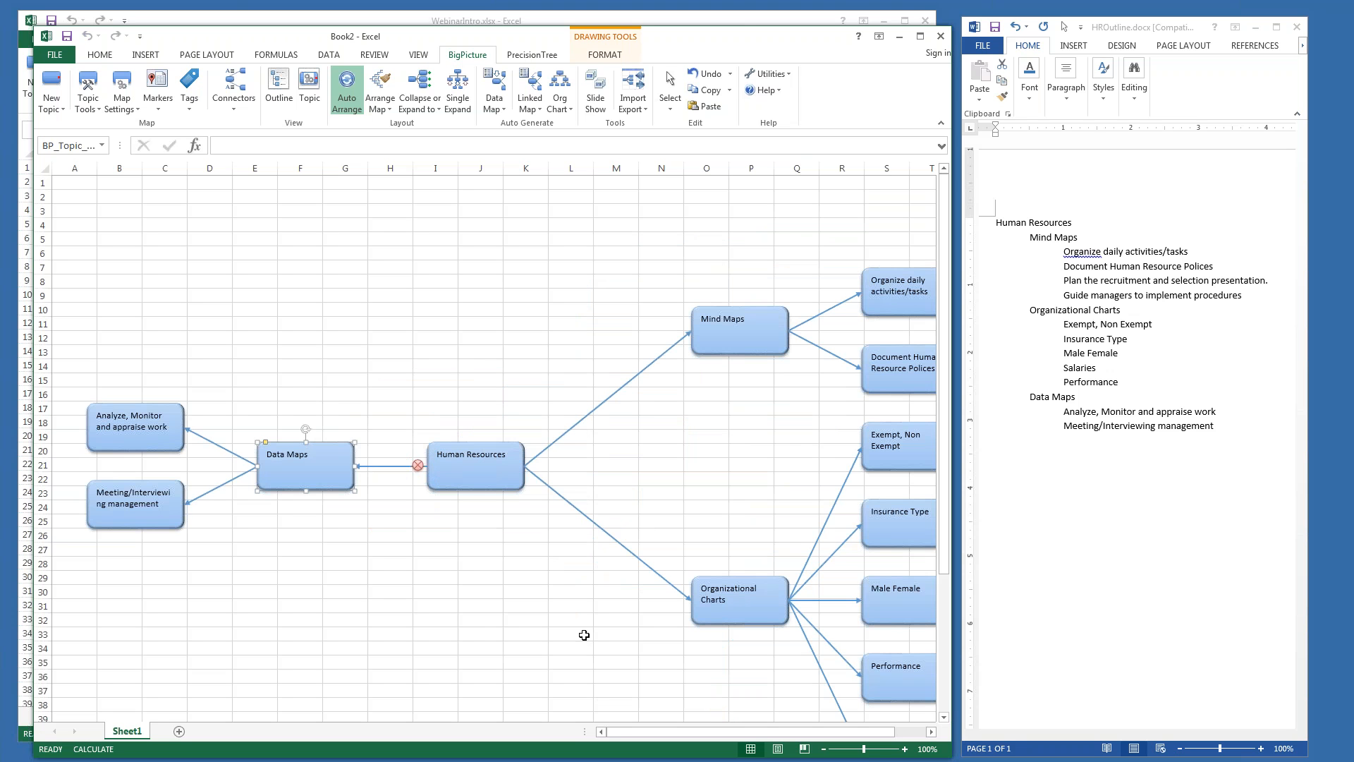
# Select all topics of the new map and change their connector line style to Curved.
pyautogui.click(670, 99)
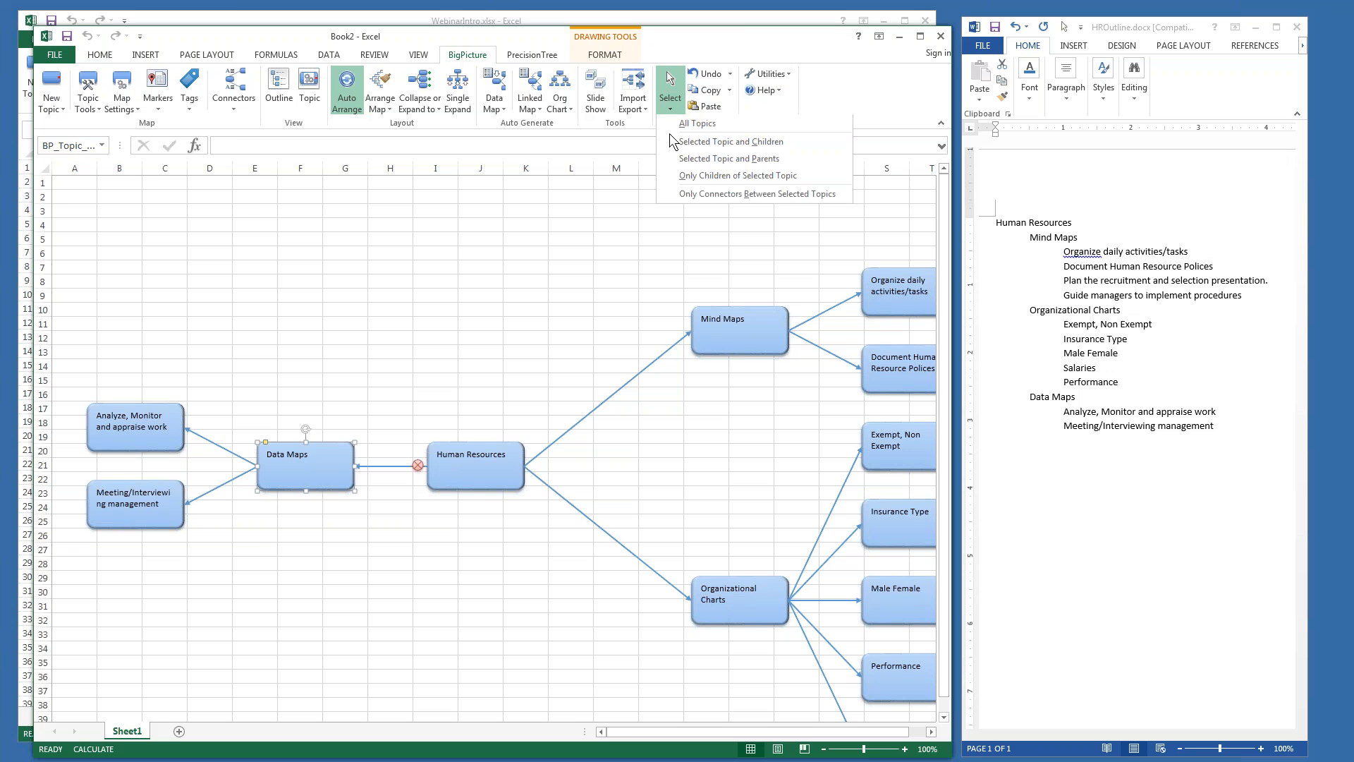
pyautogui.click(705, 123)
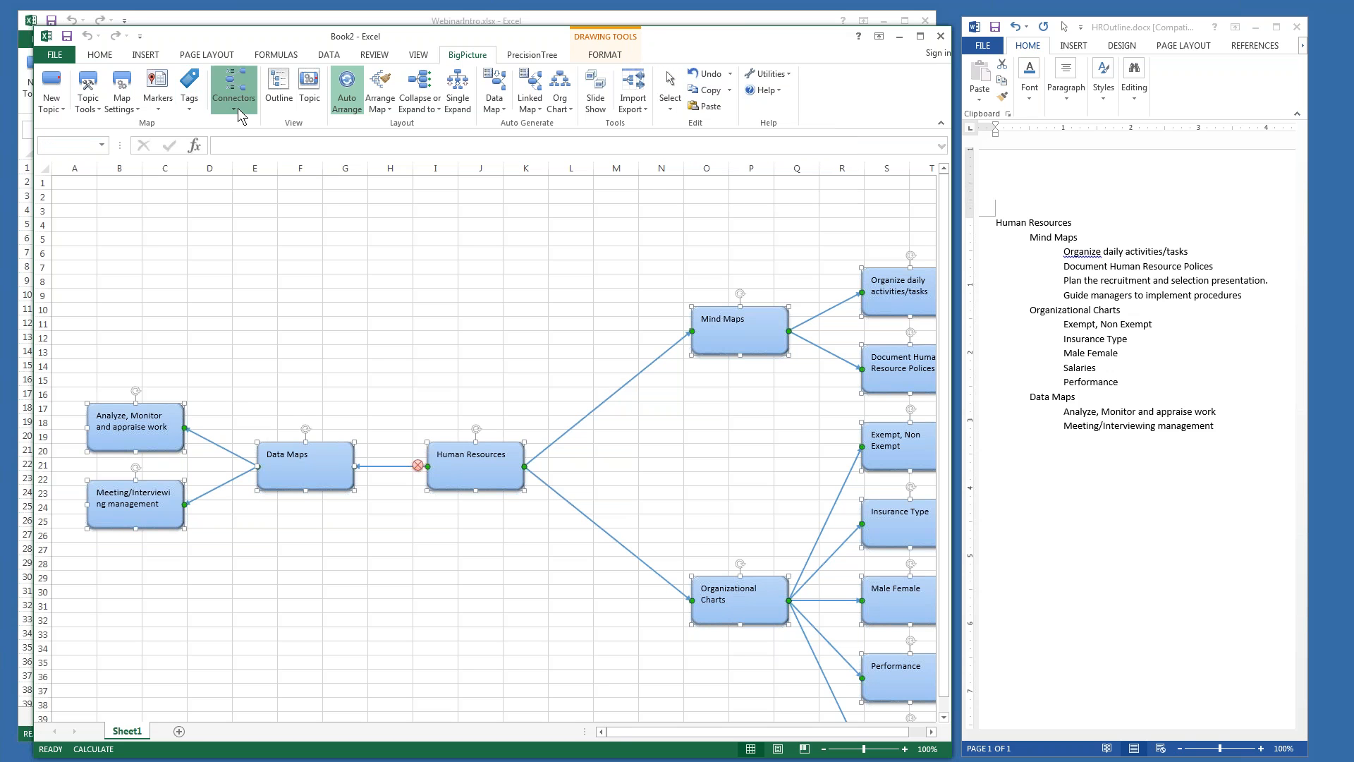
pyautogui.click(234, 91)
pyautogui.moveTo(248, 197)
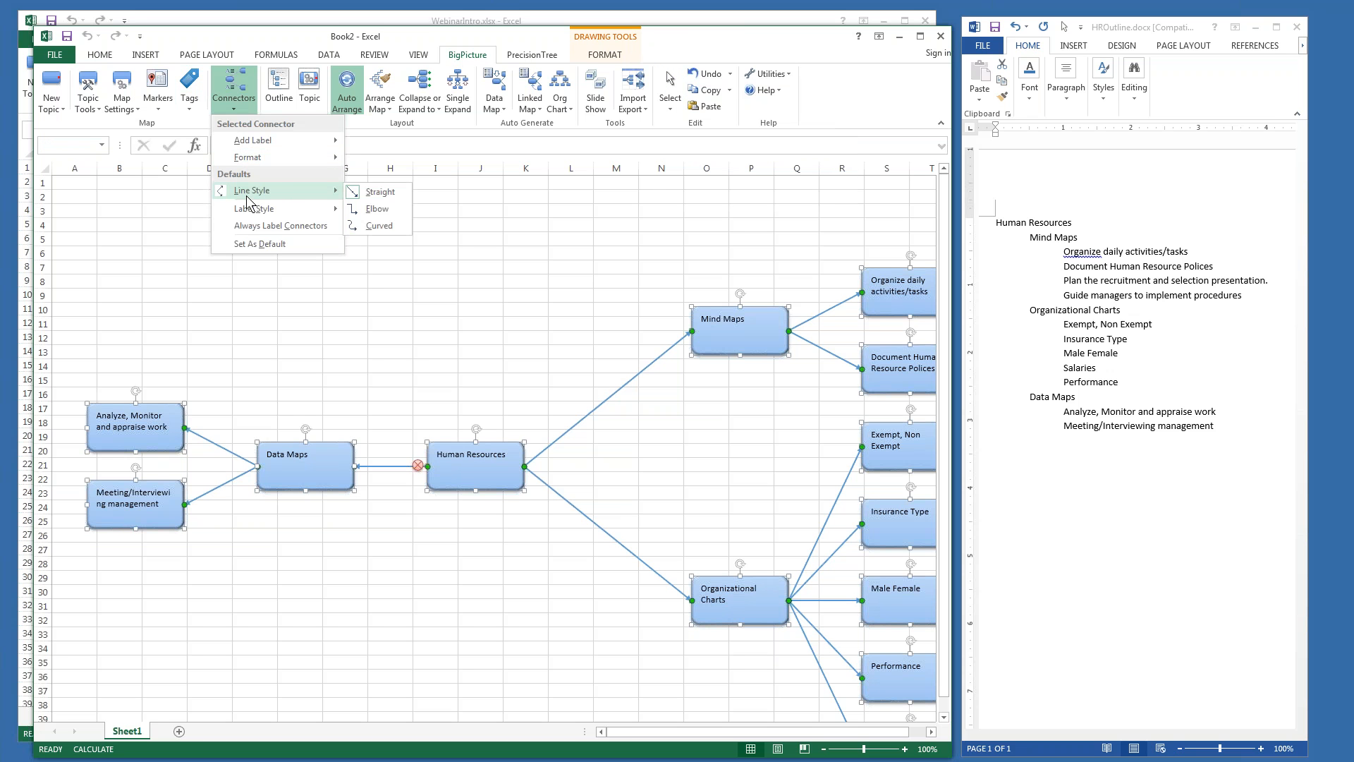
pyautogui.click(378, 226)
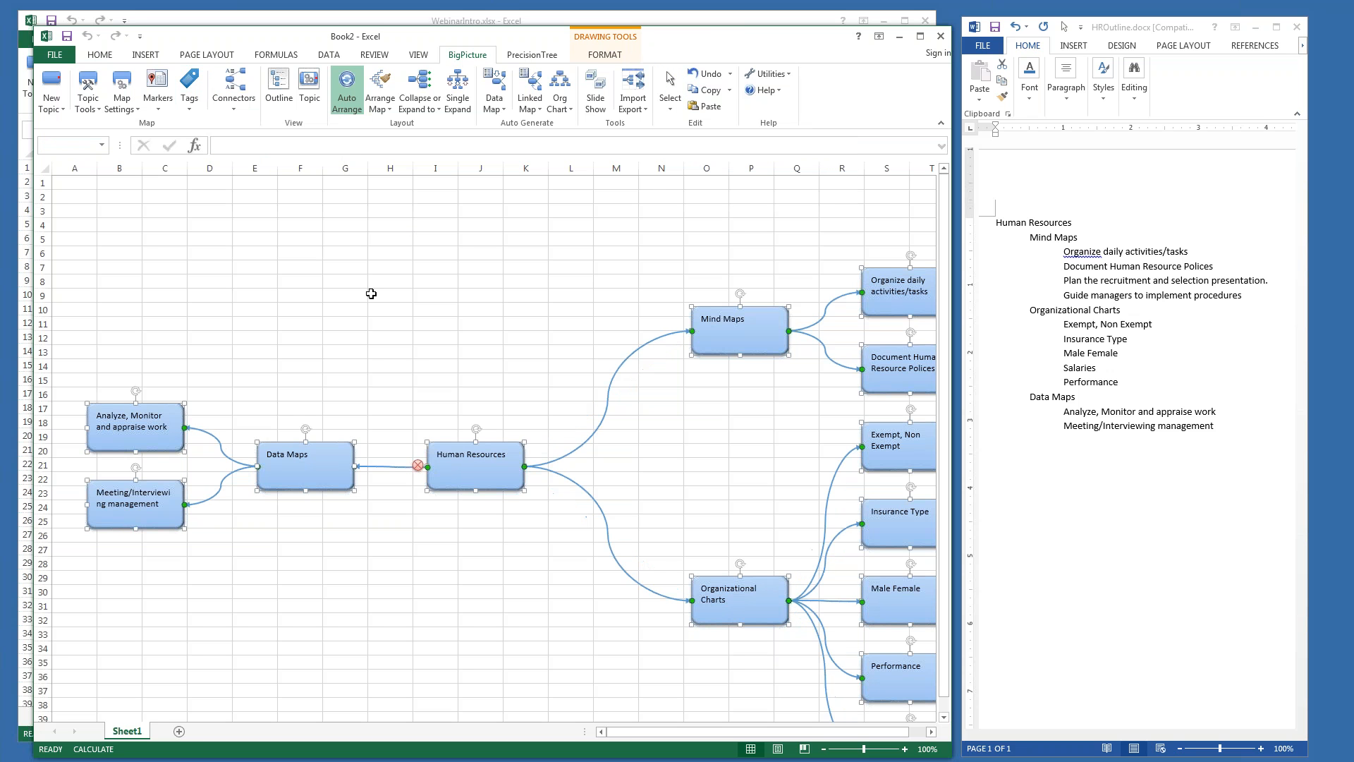
# Enlarge the Human Resources topic up and to the left so its upper edge reaches row 14, and deselect it.
pyautogui.click(494, 472)
pyautogui.moveTo(427, 442); pyautogui.dragTo(407, 359)
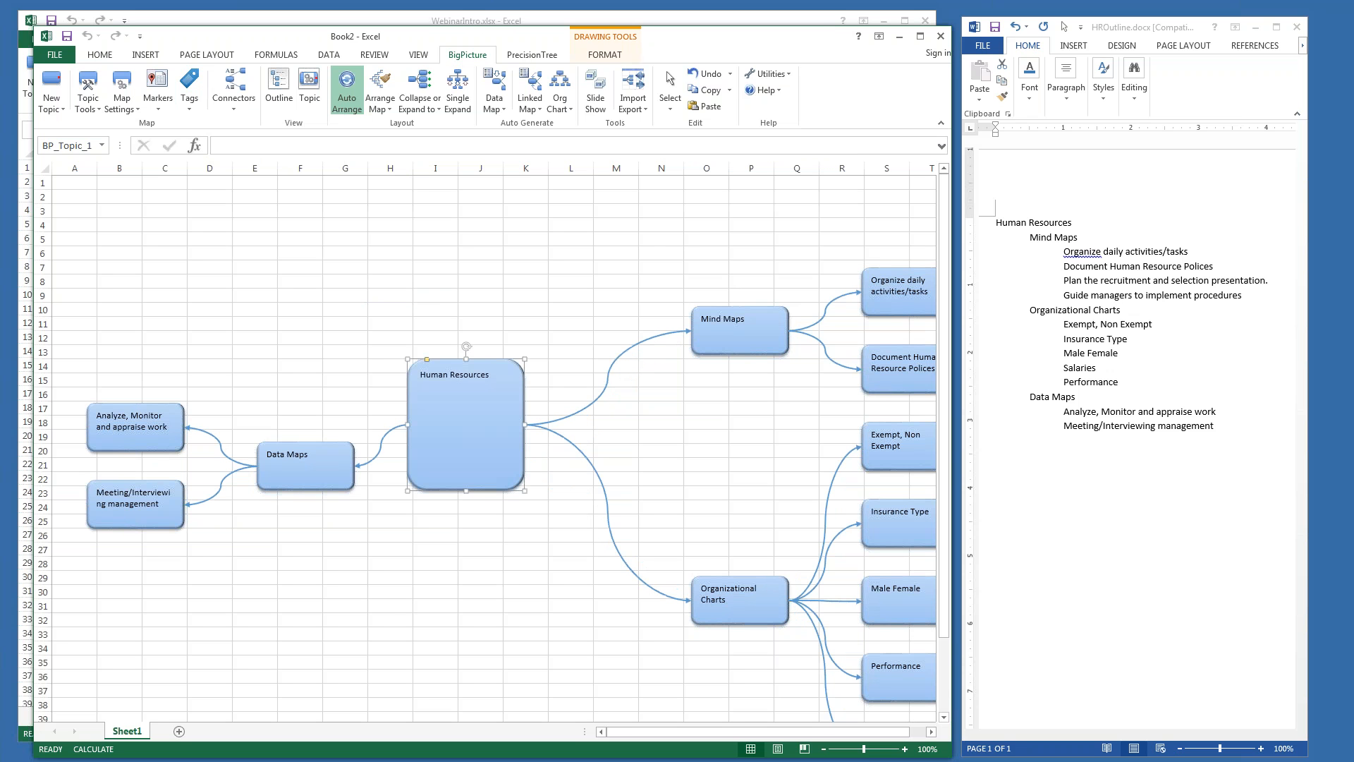
pyautogui.click(387, 623)
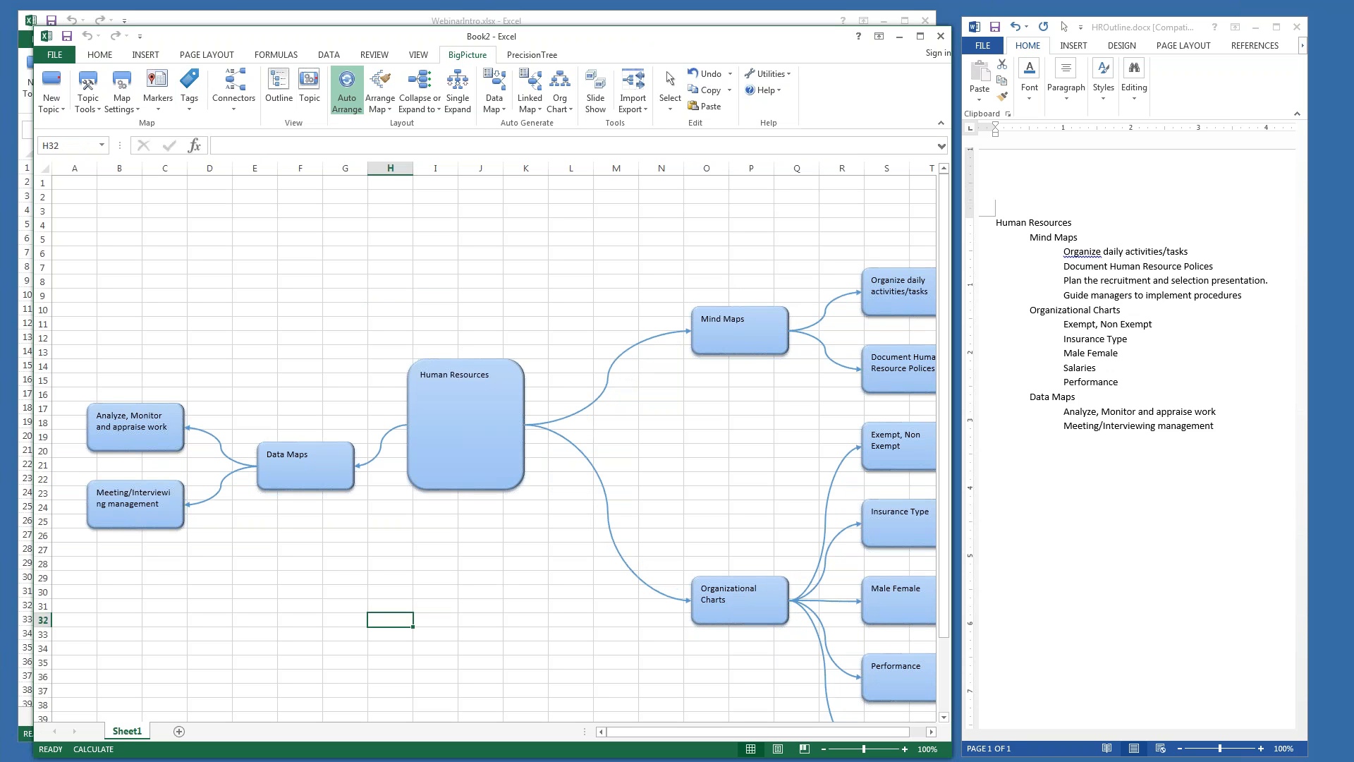
pyautogui.click(297, 588)
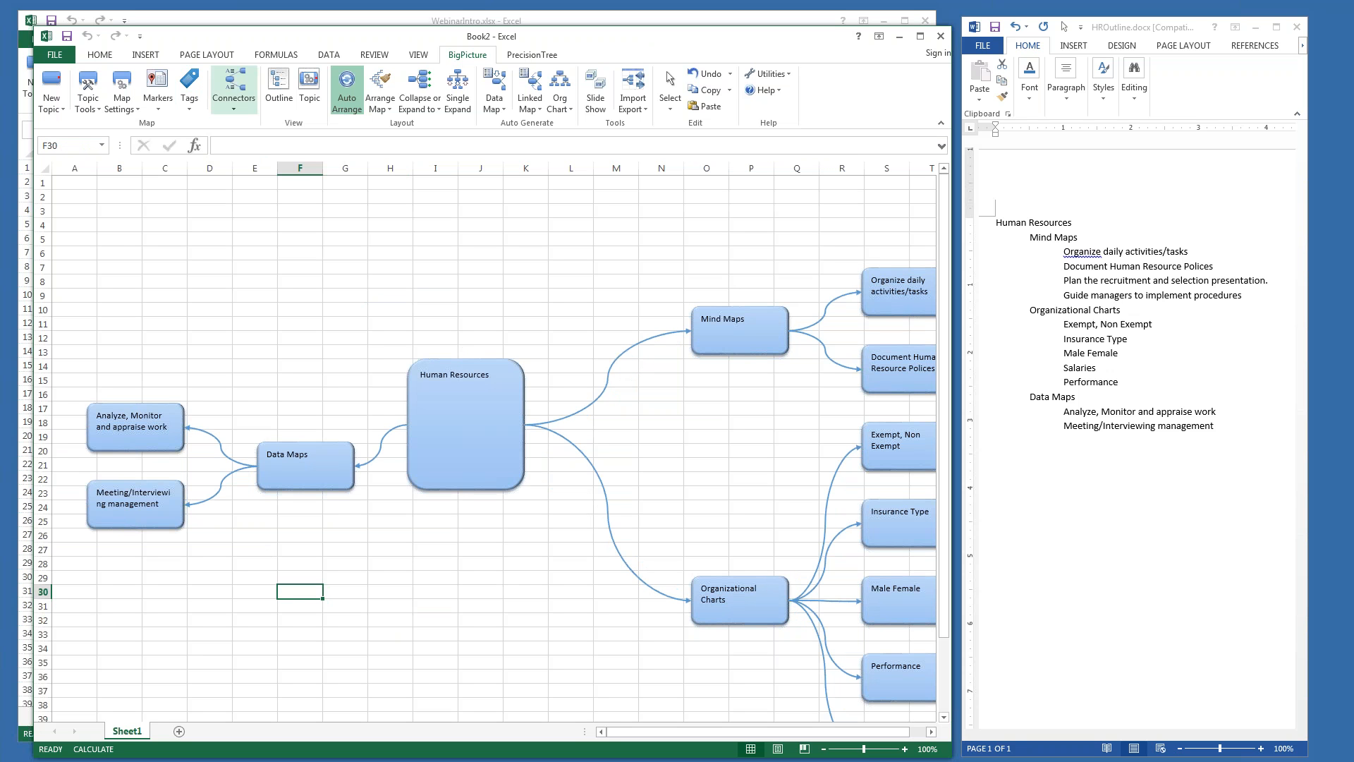
# Add a new topic at cell B5, separate from the Human Resources map, and attach a blank subtopic to it.
pyautogui.click(109, 237)
pyautogui.click(62, 112)
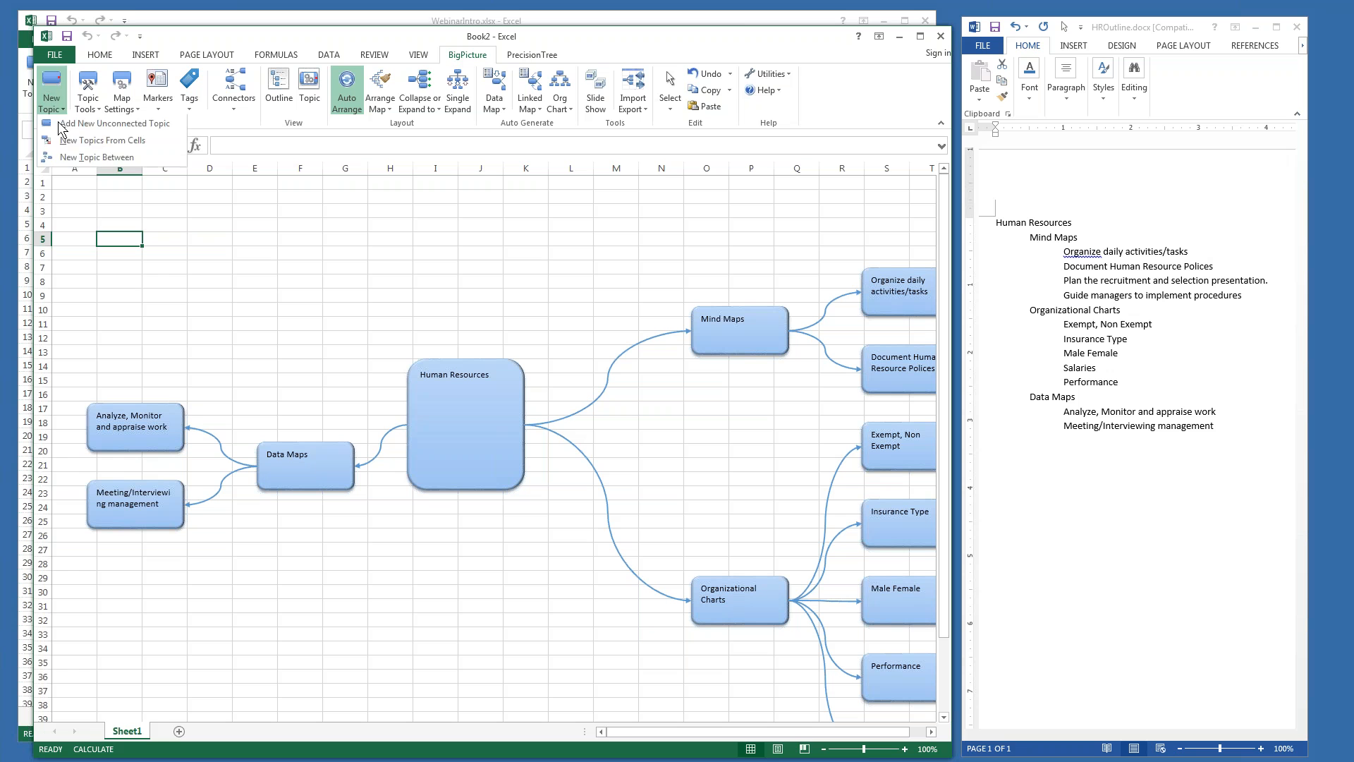
pyautogui.click(85, 161)
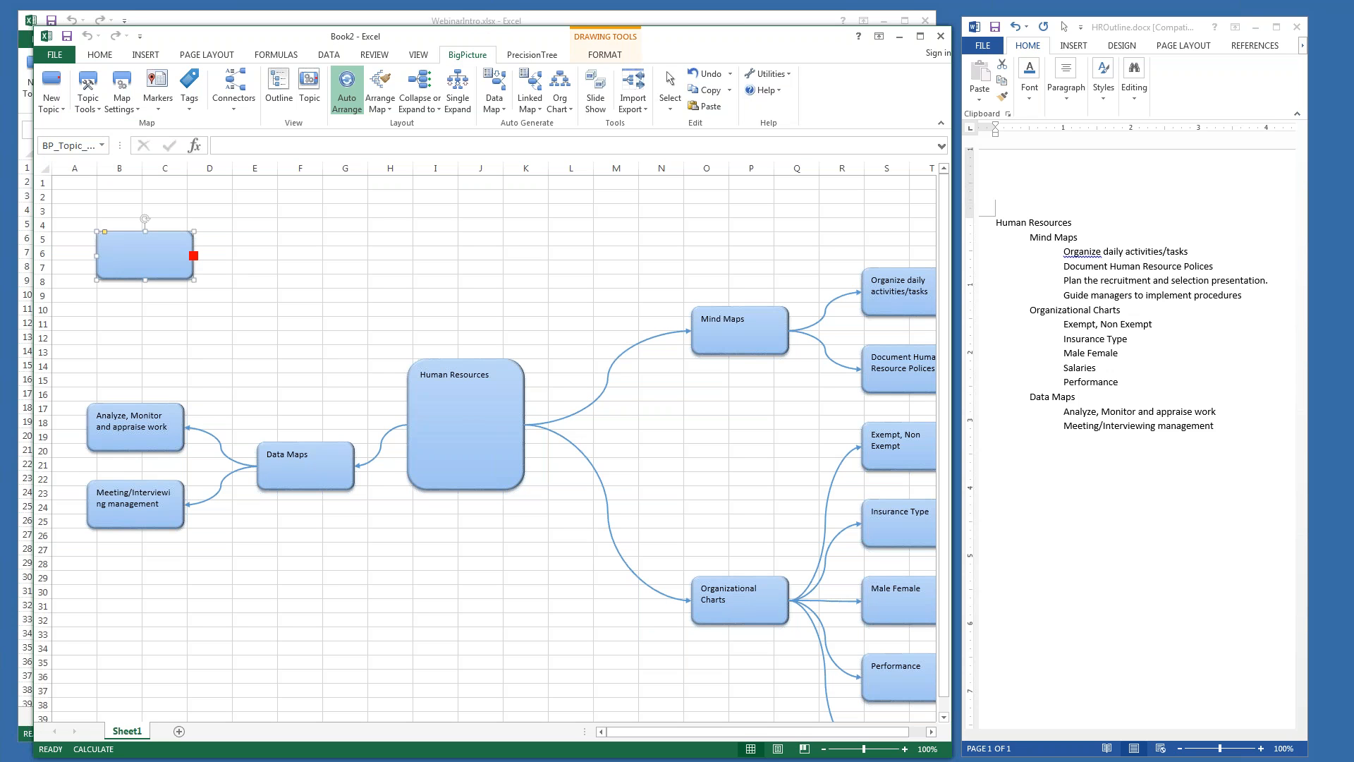
pyautogui.click(194, 256)
pyautogui.click(190, 255)
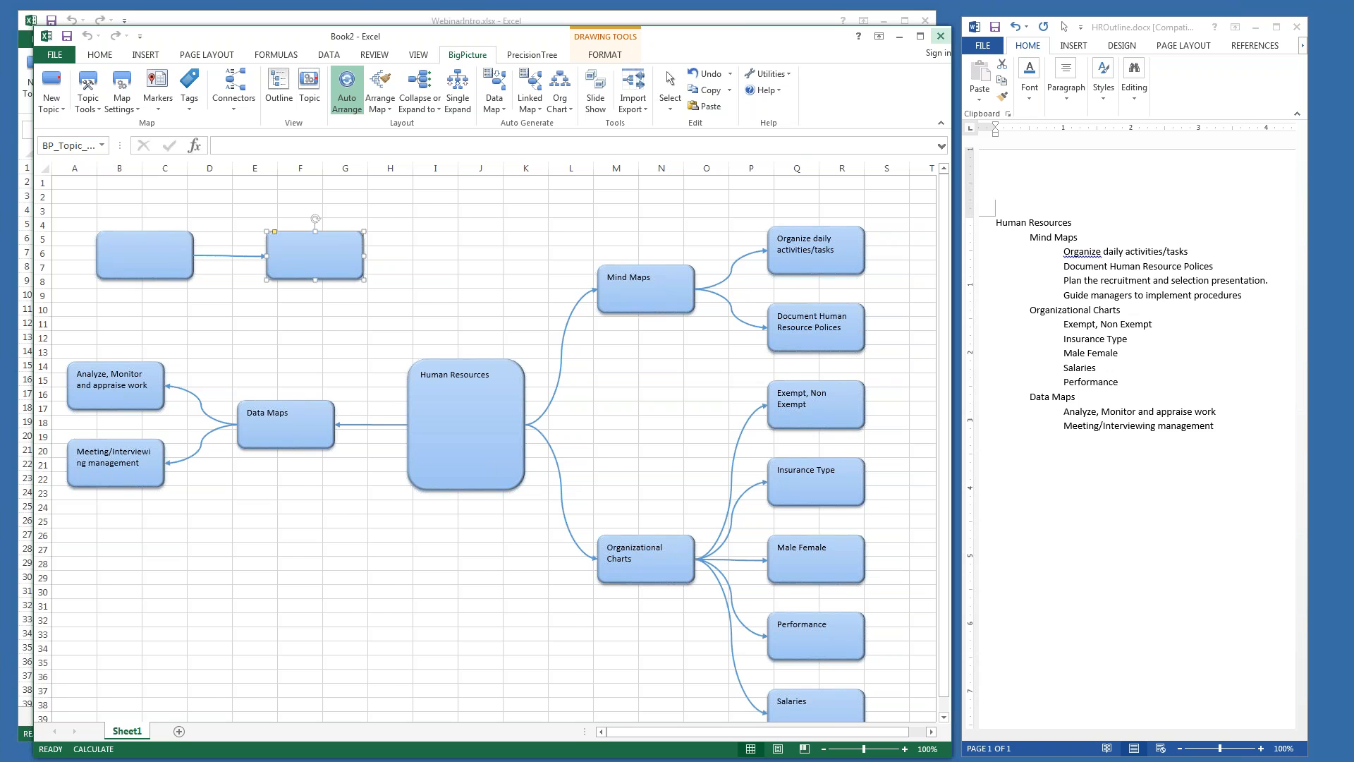
# Close the Book2 workbook without saving and open the recent workbook InsuranceExample.xlsx.
pyautogui.click(940, 37)
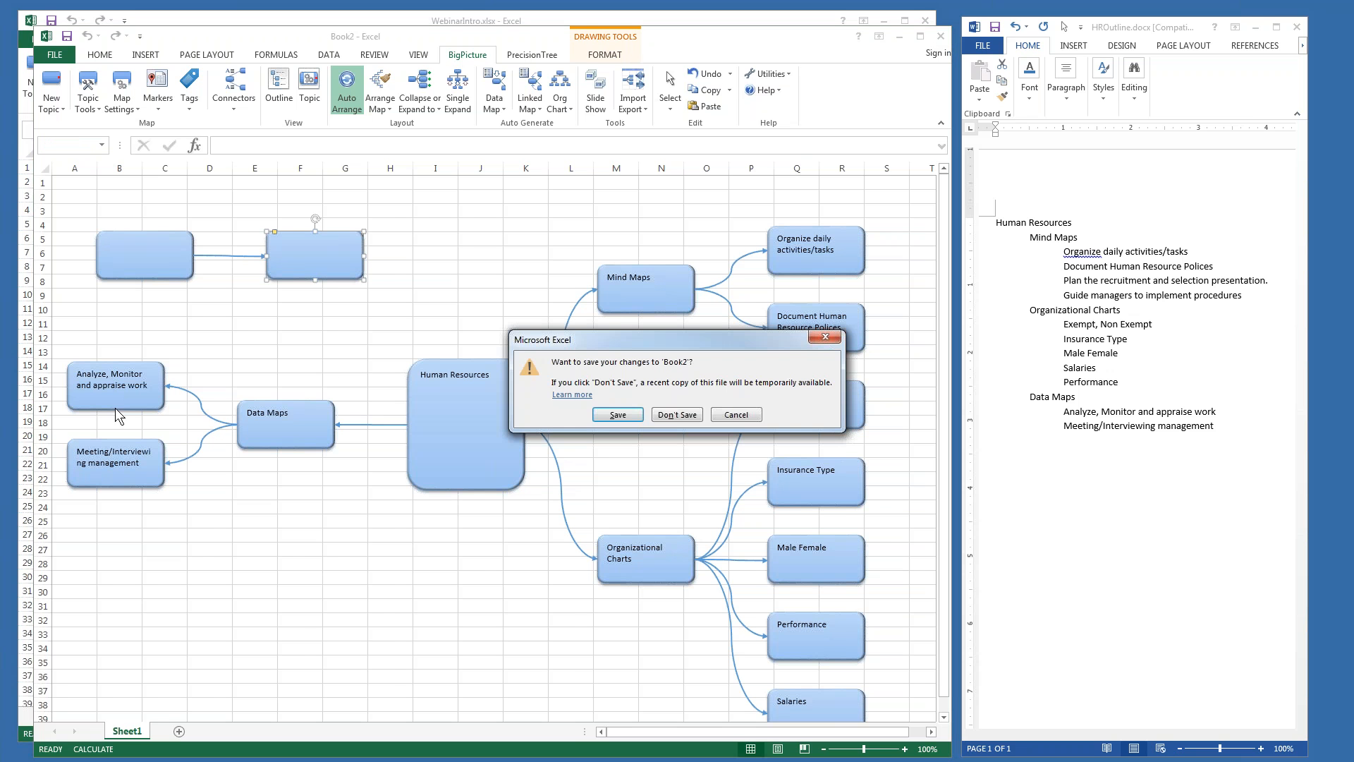
pyautogui.click(671, 419)
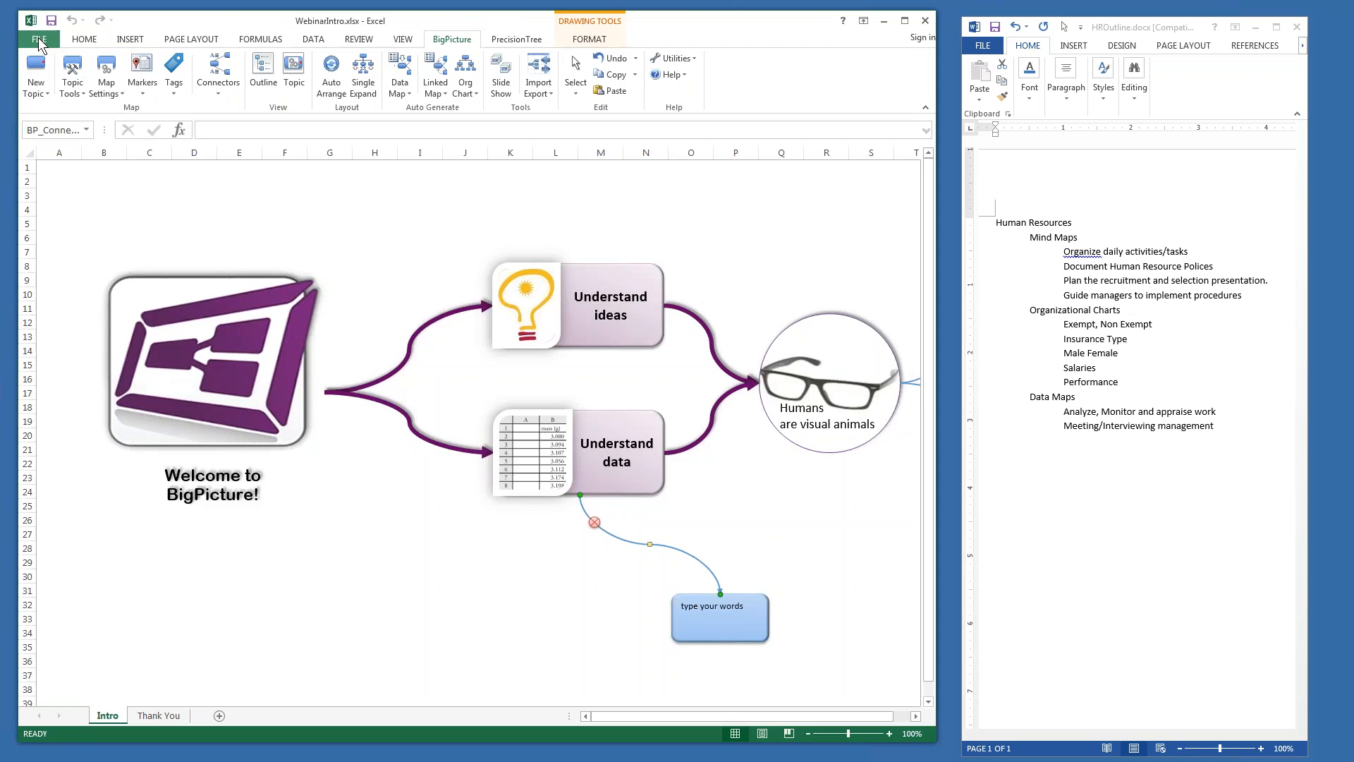
pyautogui.click(39, 41)
pyautogui.click(38, 126)
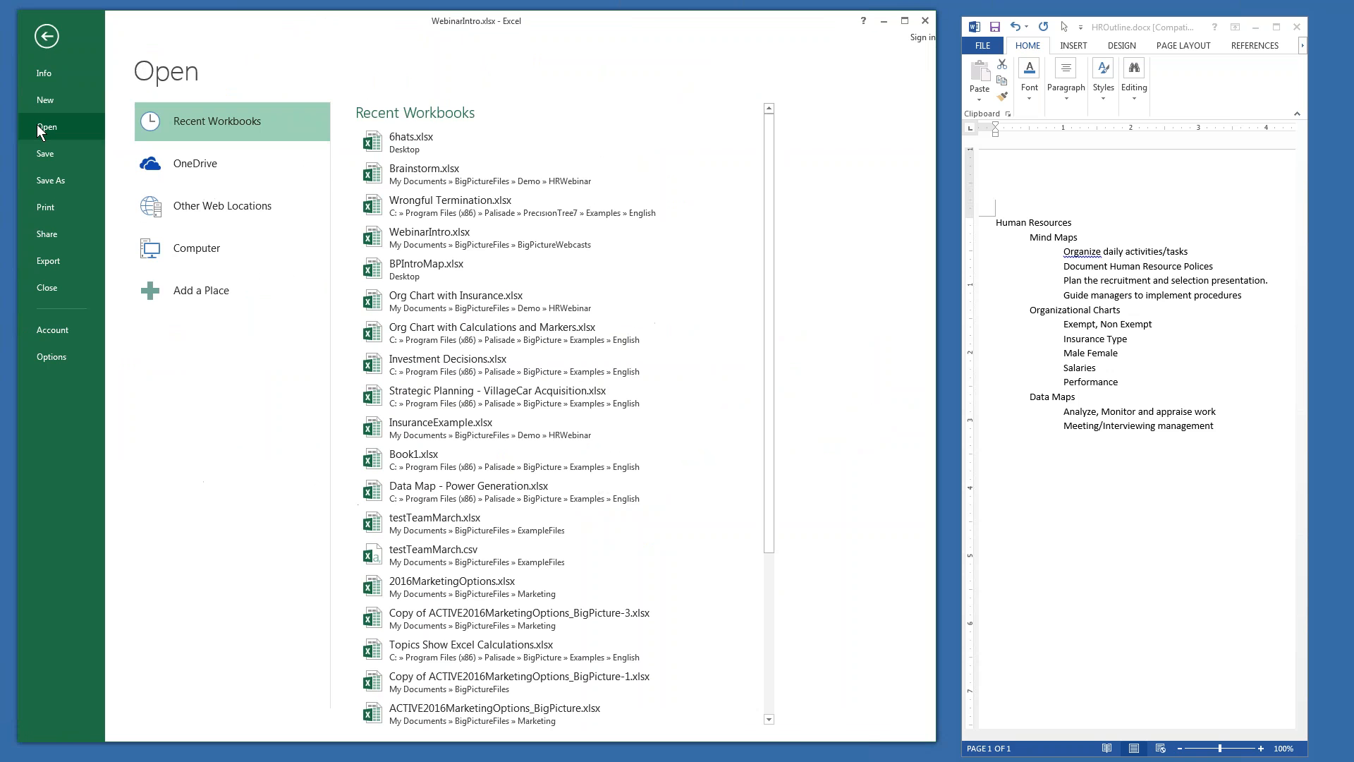
pyautogui.click(443, 426)
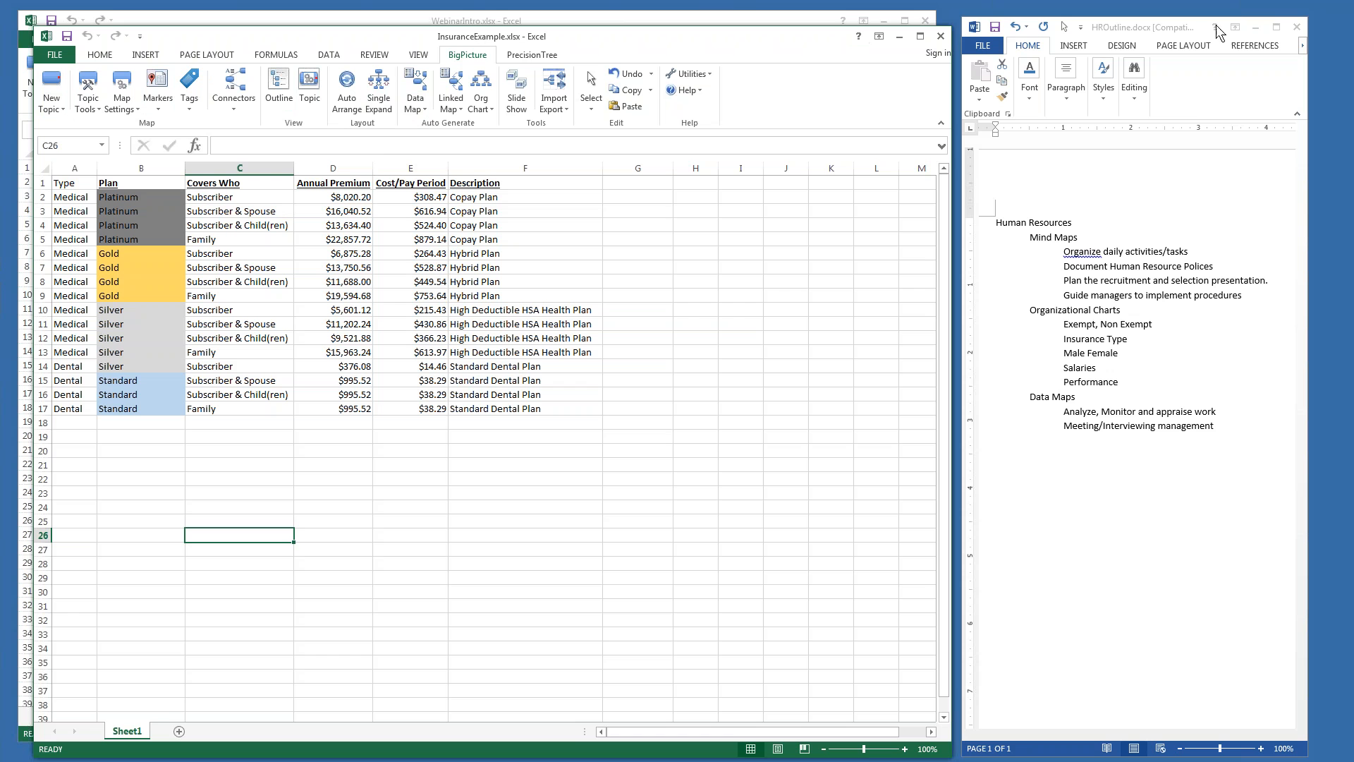
# Close HROutline.docx without saving and maximize the InsuranceExample.xlsx window.
pyautogui.click(1296, 28)
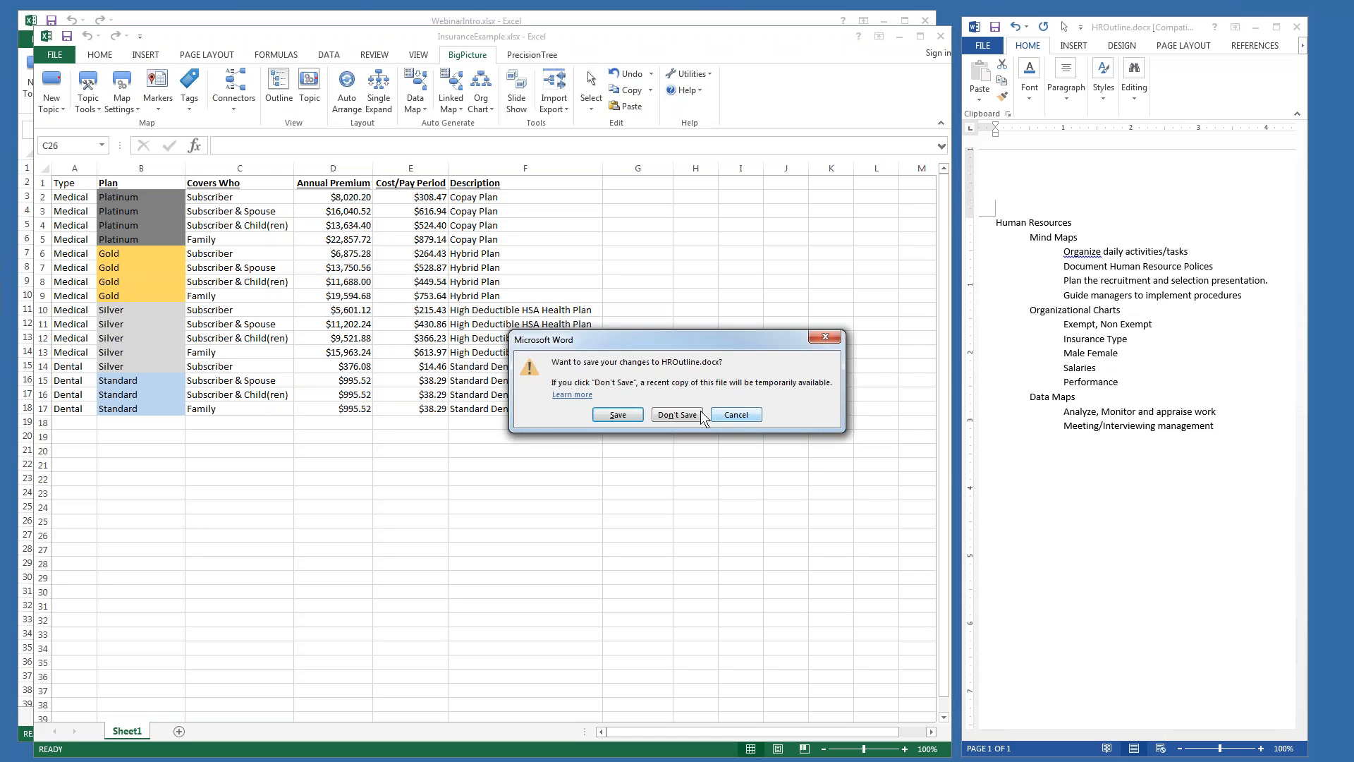
pyautogui.click(677, 415)
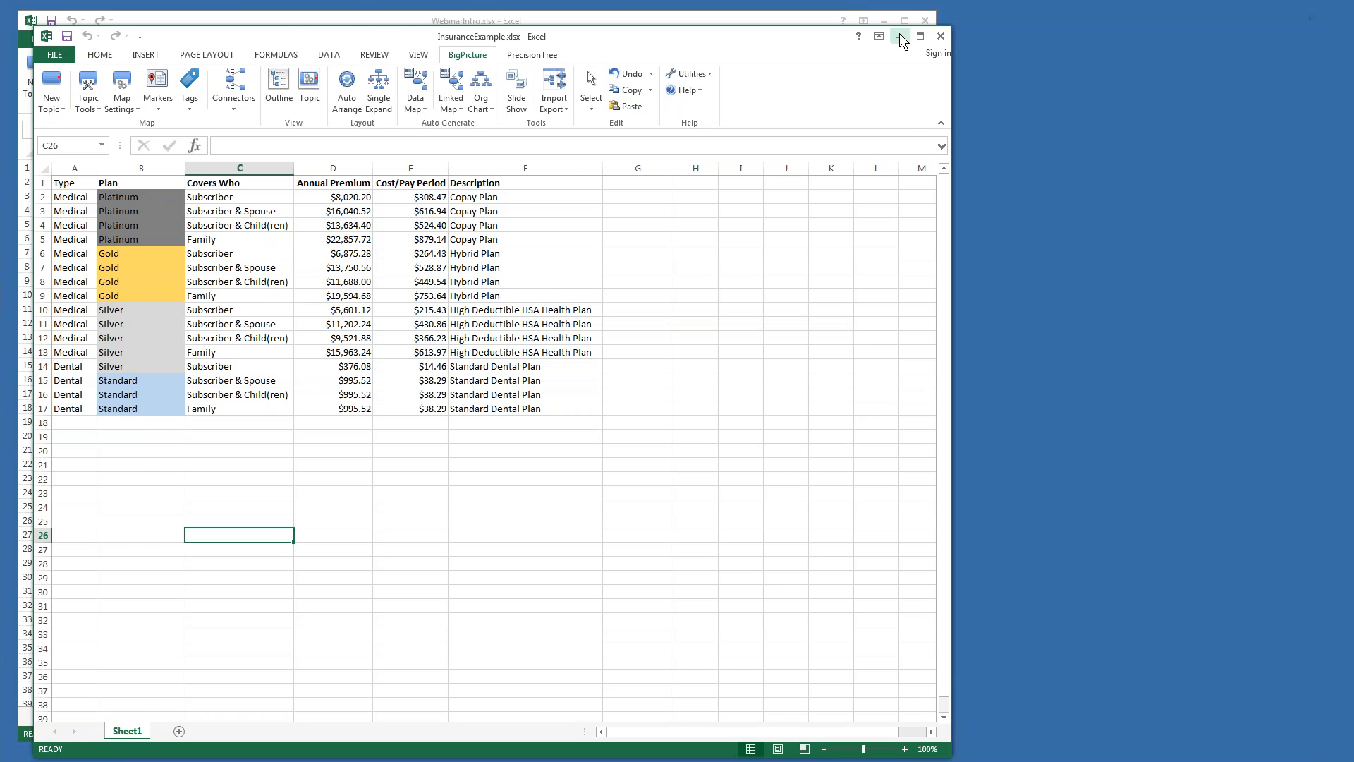
pyautogui.click(920, 37)
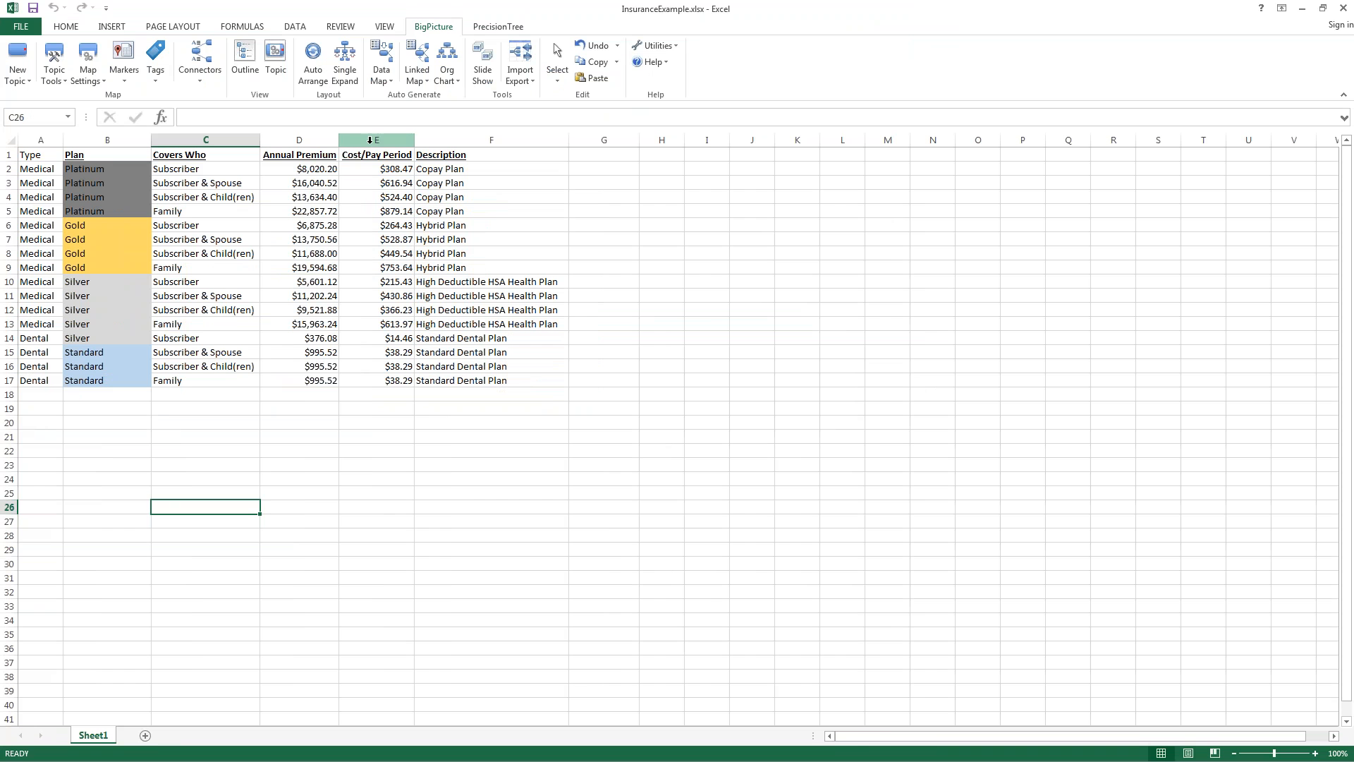
# Generate a data map from the insurance data with end topics displayed in tables and the Cost/Pay Period rollup to grouped topics turned off.
pyautogui.click(392, 80)
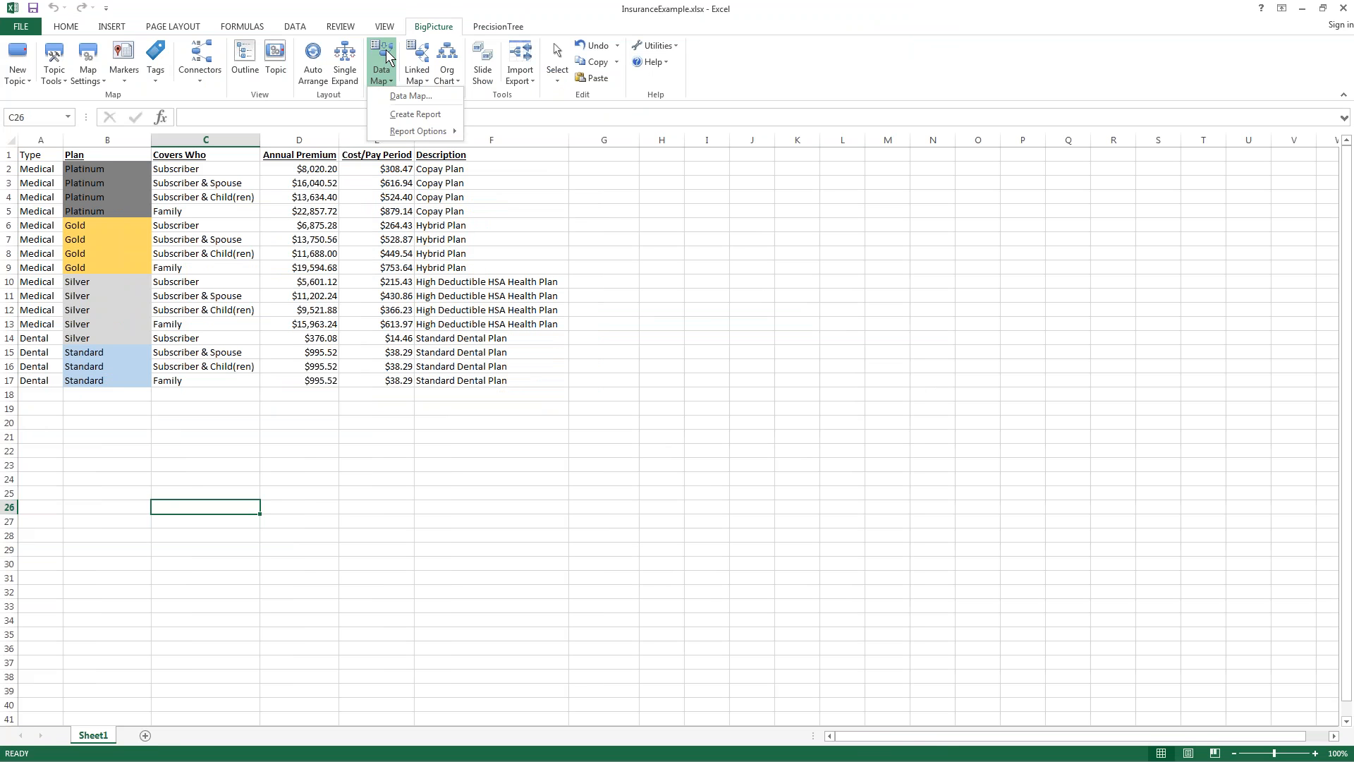
pyautogui.click(401, 97)
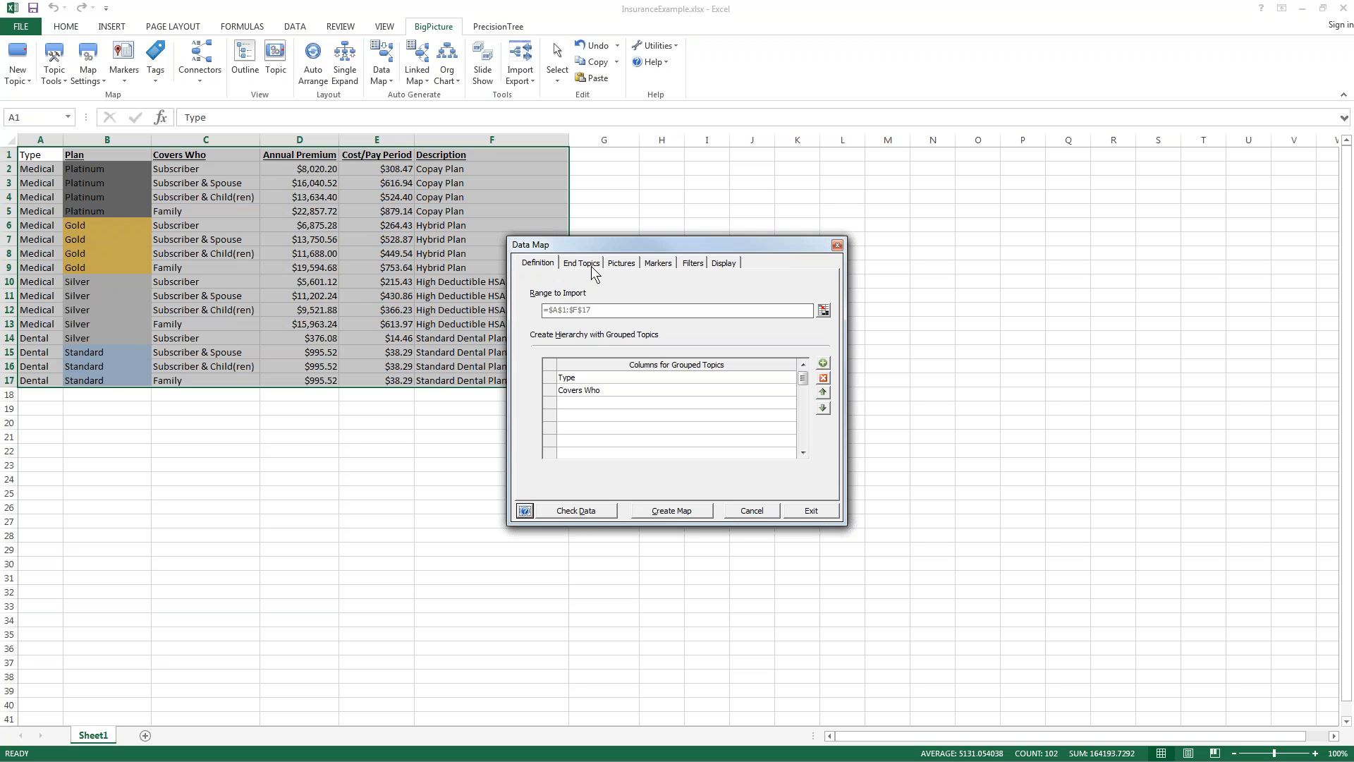
pyautogui.click(582, 263)
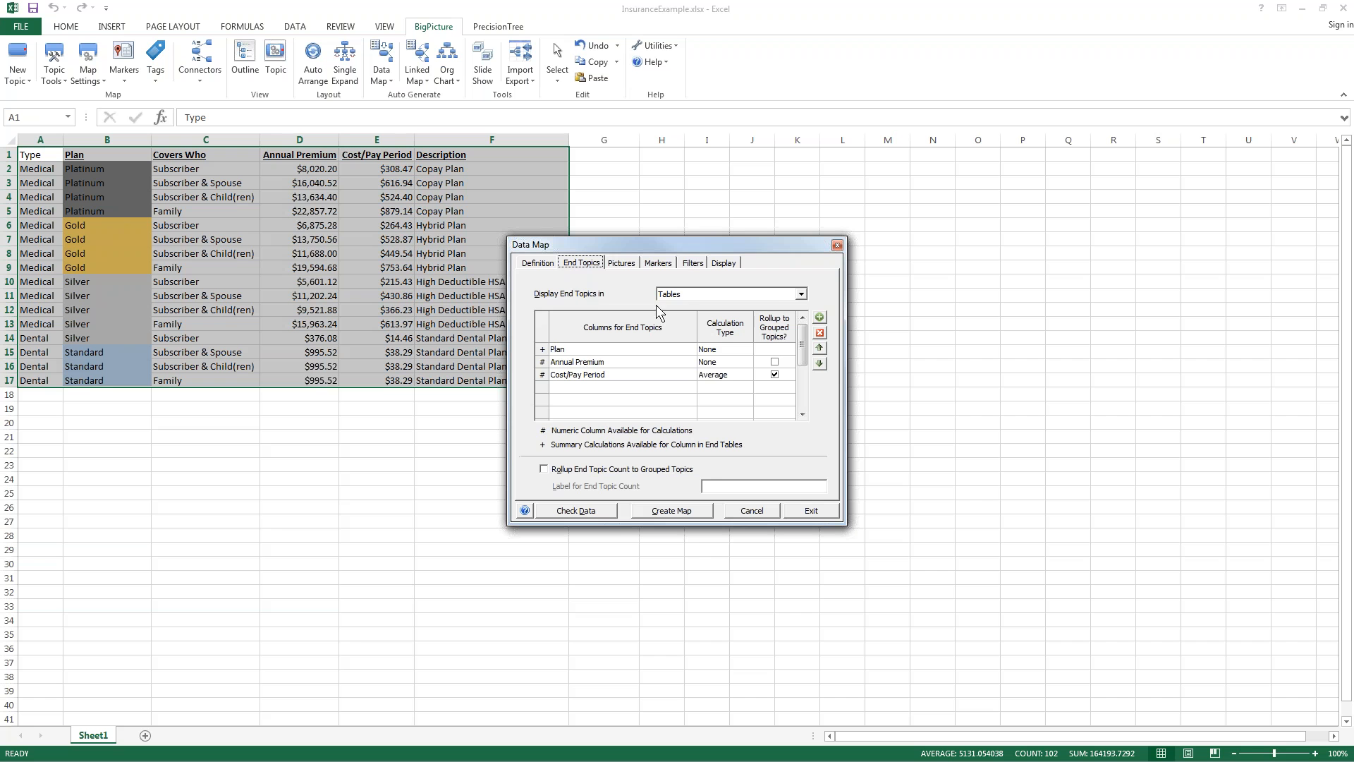
pyautogui.click(802, 295)
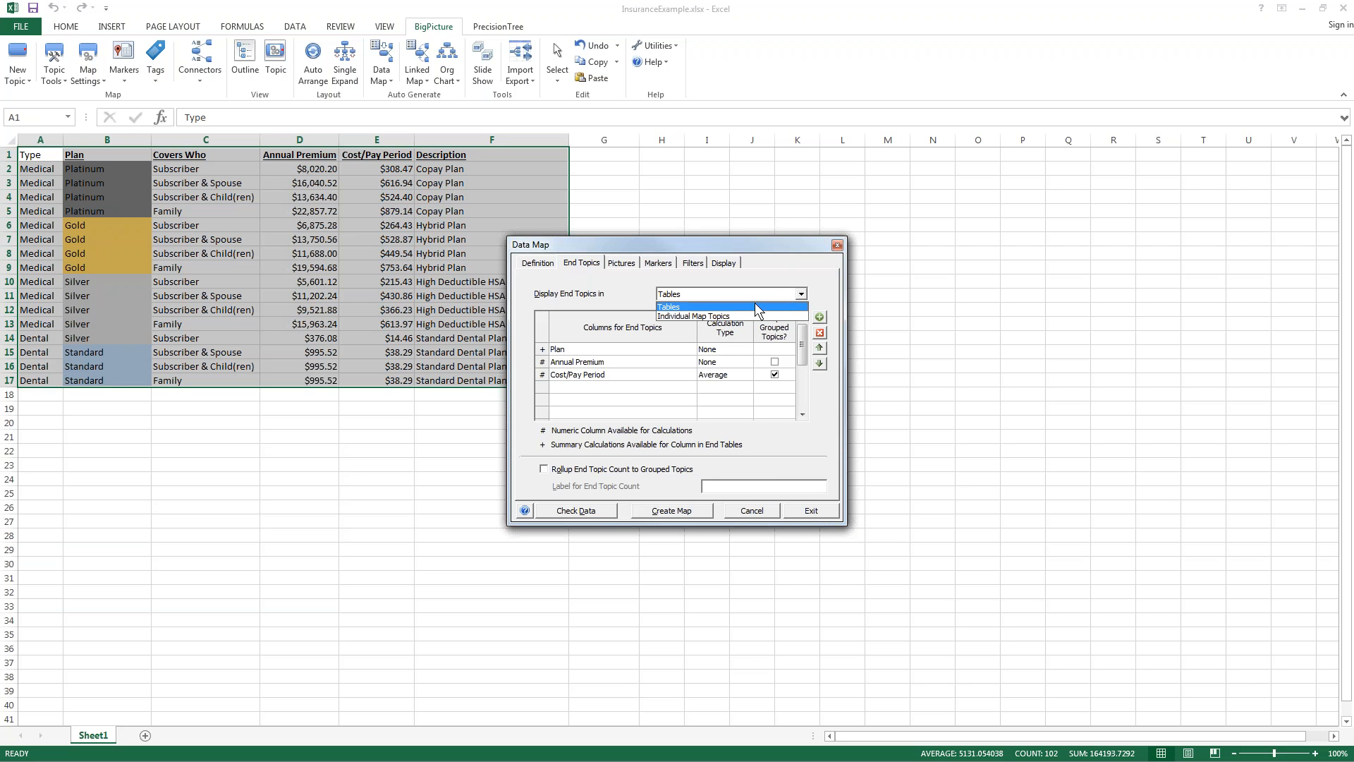
pyautogui.click(674, 306)
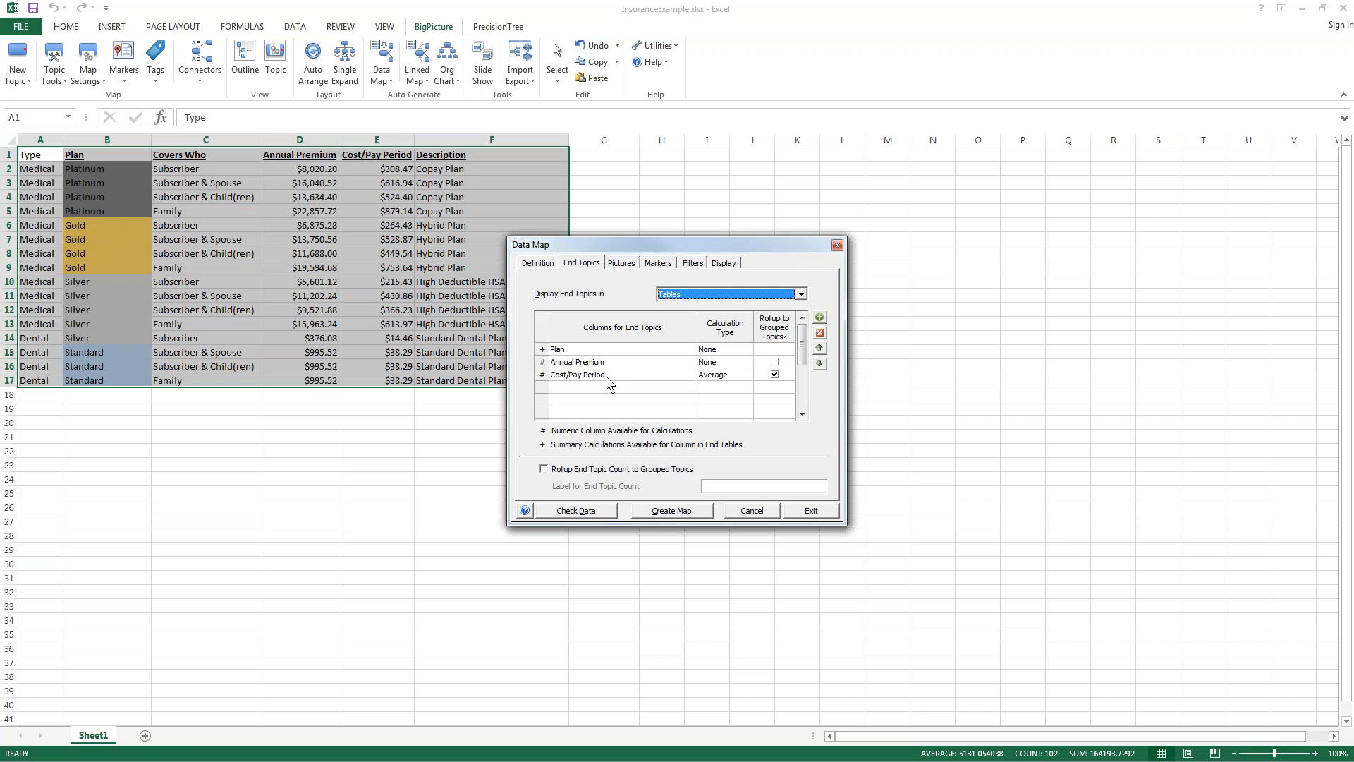
pyautogui.click(775, 375)
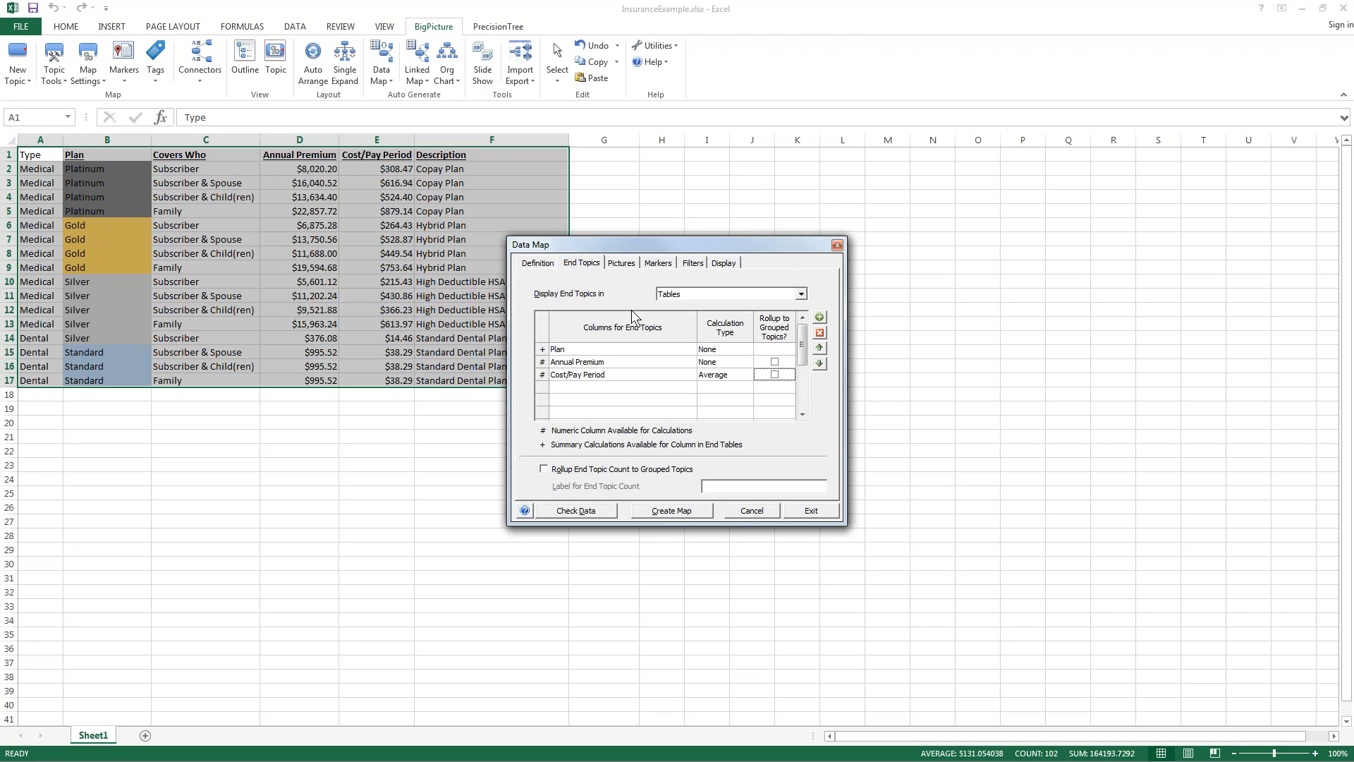
pyautogui.click(672, 513)
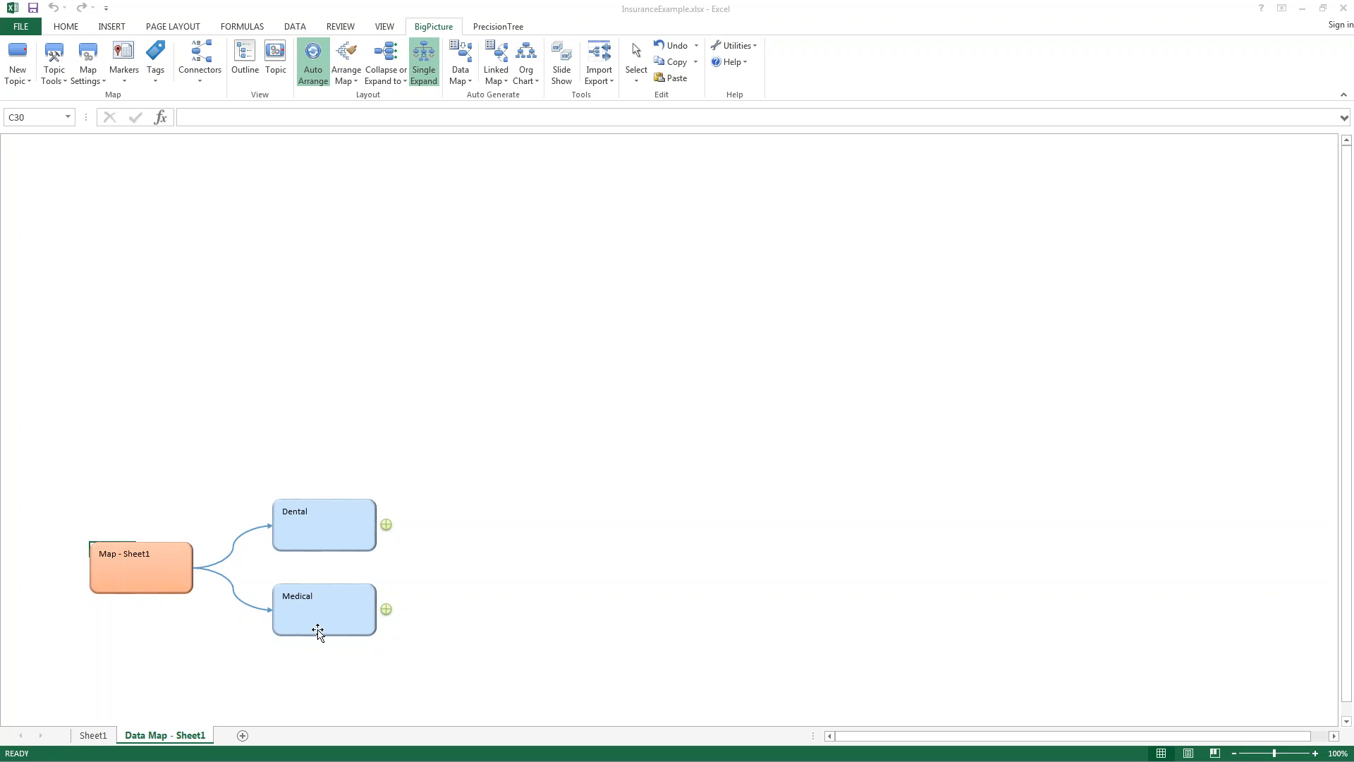
# Expand the Dental topic to show its Family table, and expand the Medical topic to reveal its coverage subtopics.
pyautogui.click(385, 524)
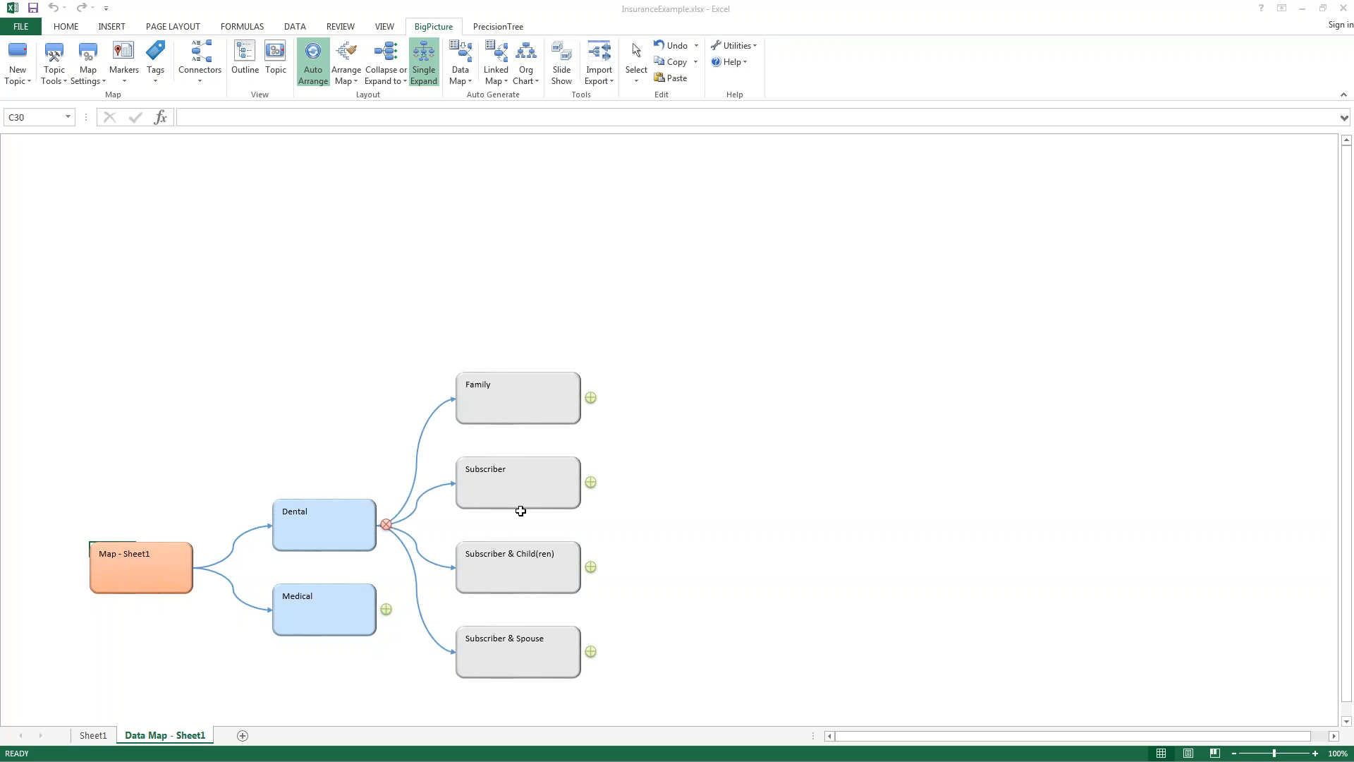
pyautogui.click(591, 399)
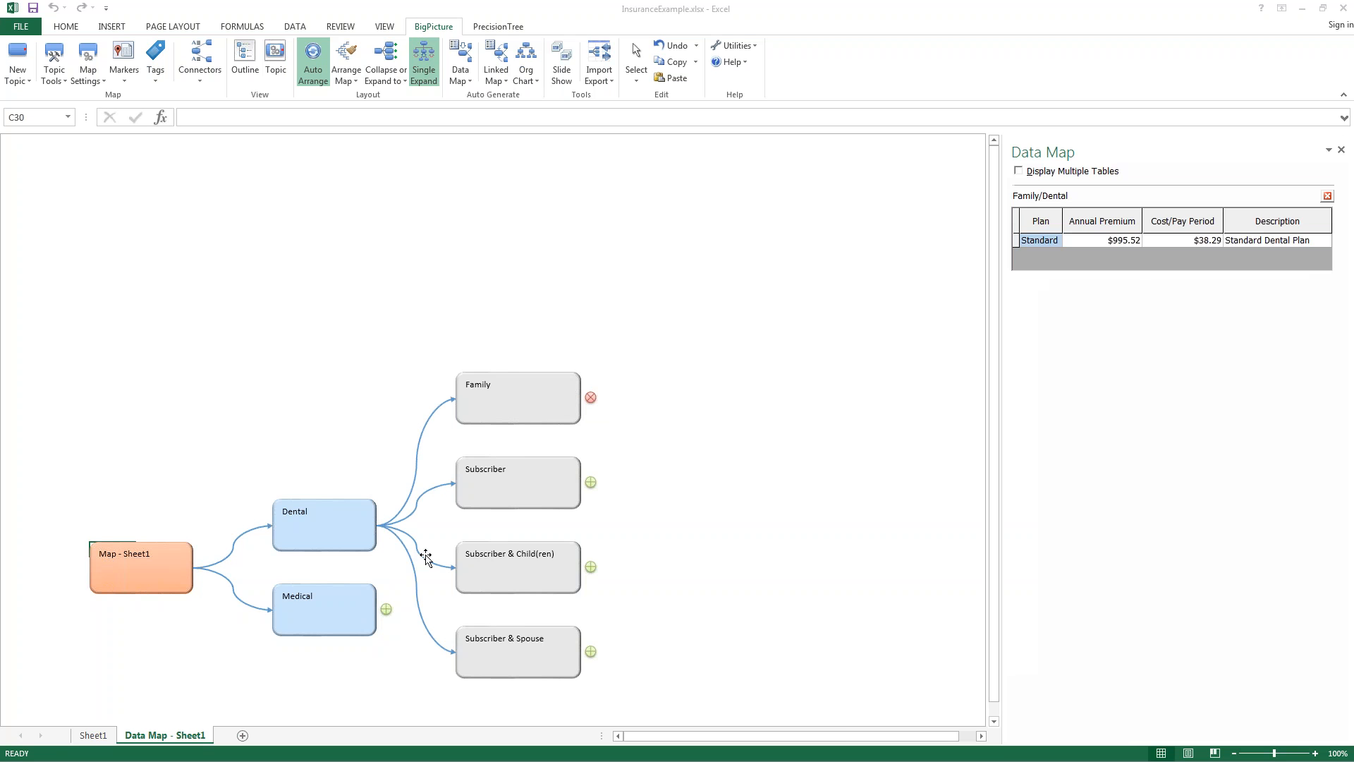
pyautogui.click(387, 612)
pyautogui.click(994, 721)
pyautogui.click(993, 721)
pyautogui.click(994, 720)
pyautogui.click(993, 720)
pyautogui.click(994, 721)
pyautogui.click(994, 720)
pyautogui.click(994, 721)
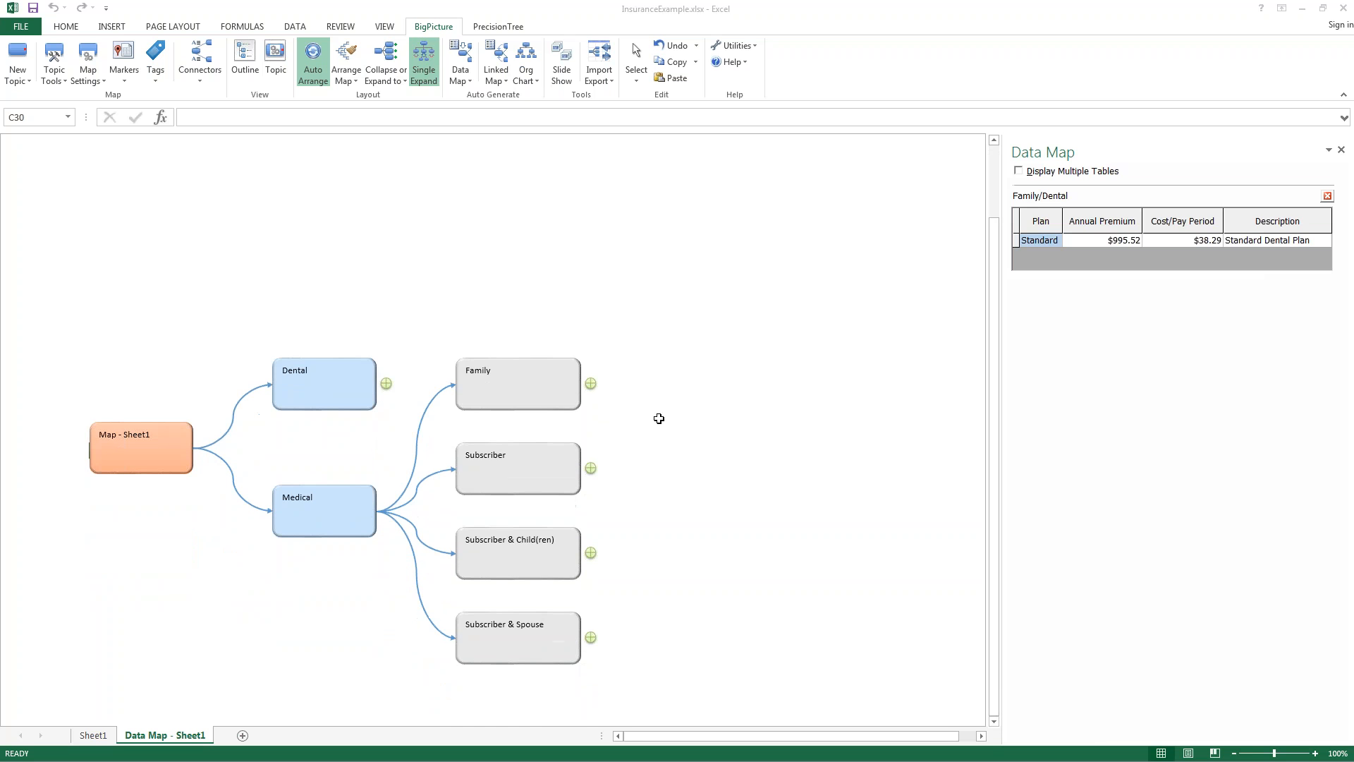
# Turn on Display Multiple Tables and show the tables of Medical's Subscriber, Family, Subscriber & Child(ren) and Subscriber & Spouse subtopics together.
pyautogui.click(591, 383)
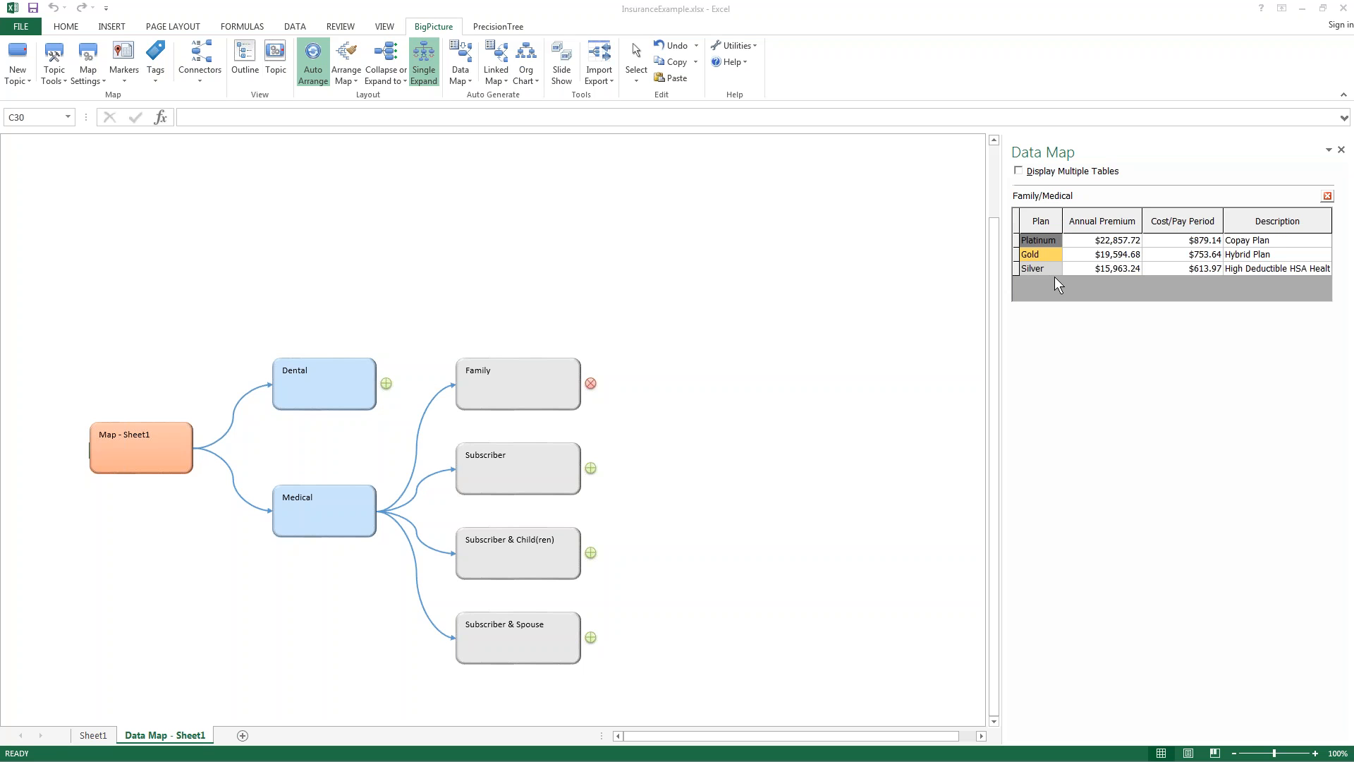
pyautogui.click(591, 469)
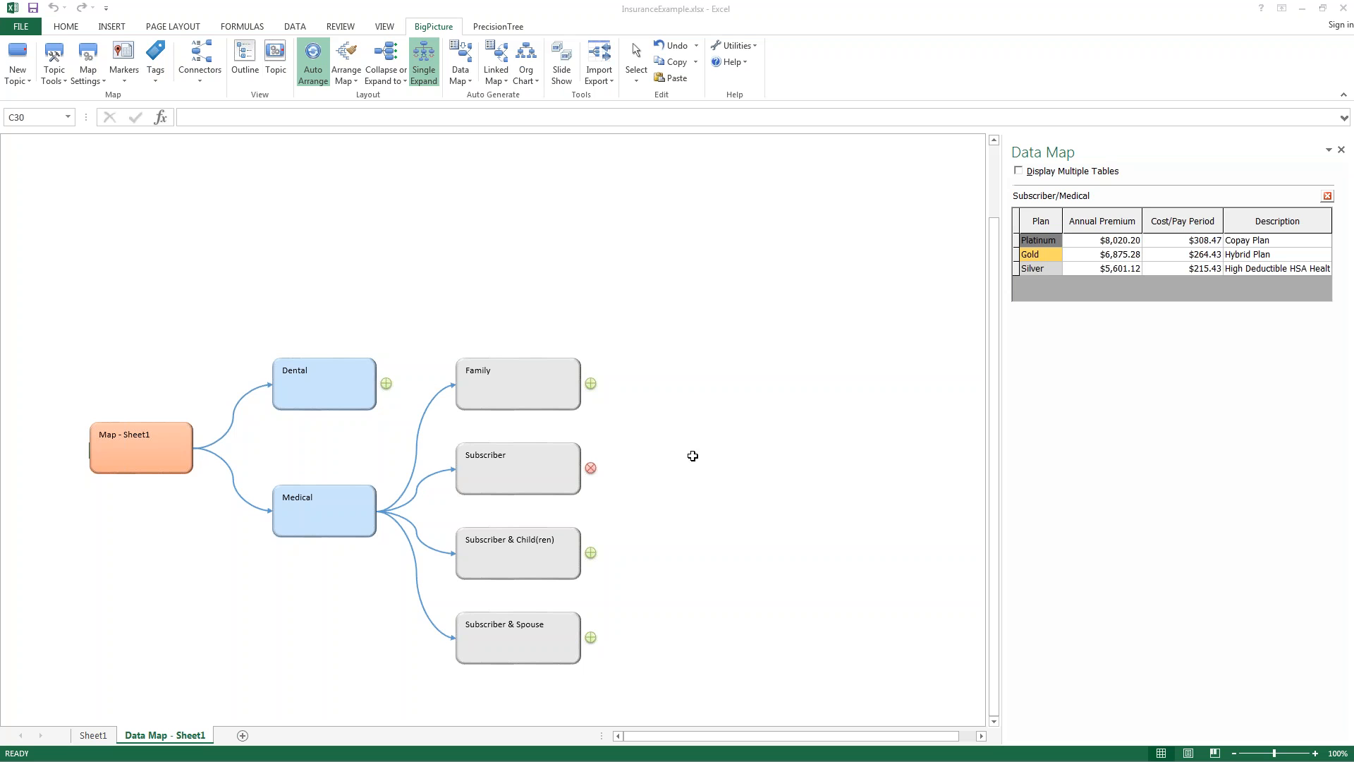
pyautogui.click(1020, 171)
pyautogui.click(591, 384)
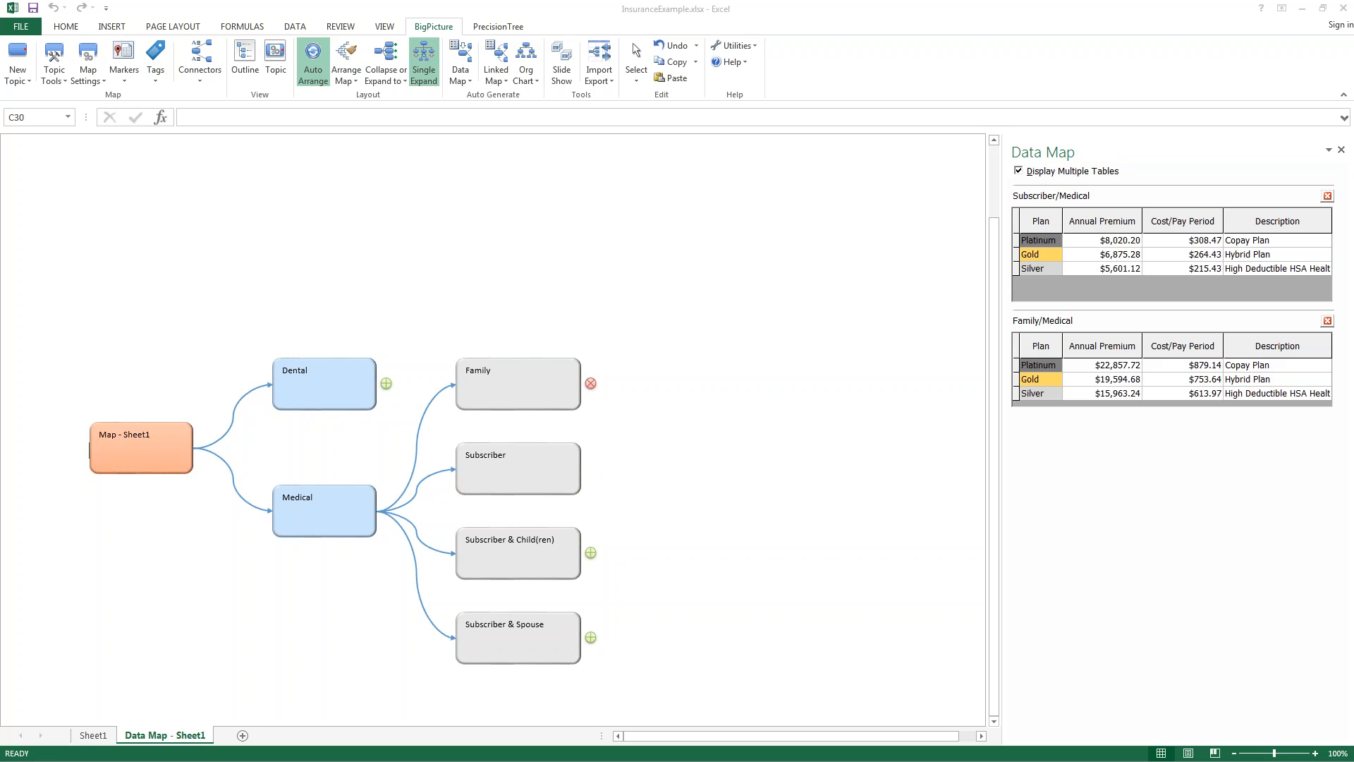
pyautogui.click(591, 552)
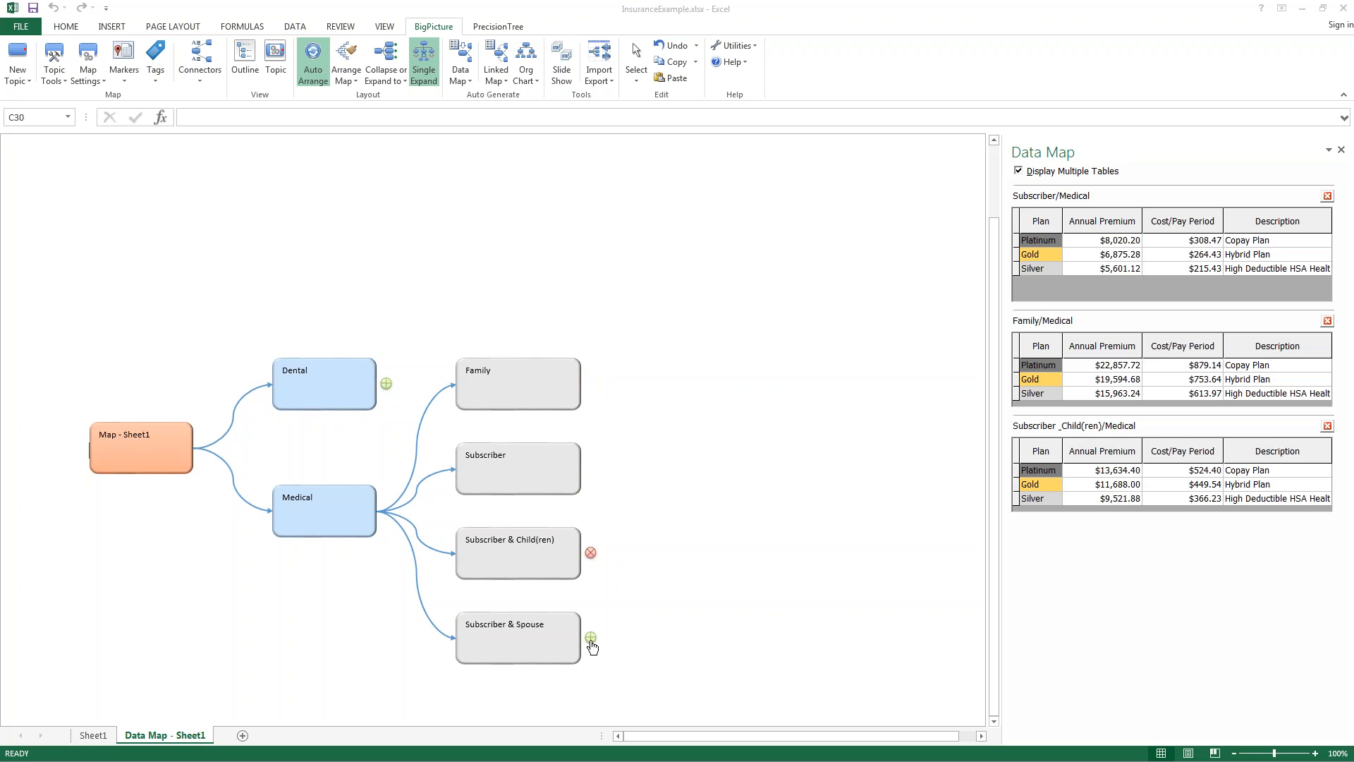
pyautogui.click(591, 637)
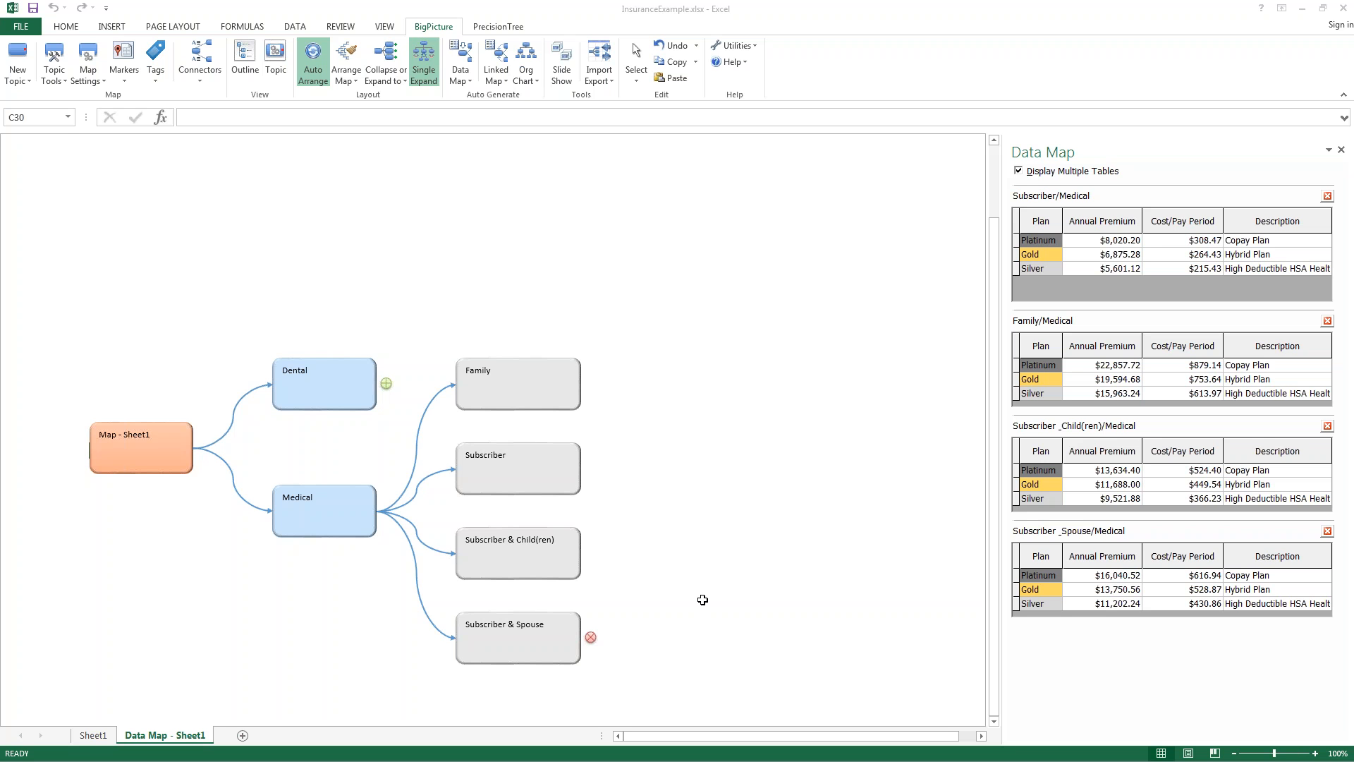
# Reopen the Data Map definition and change the second grouped-topic column from Covers Who to Plan.
pyautogui.click(464, 79)
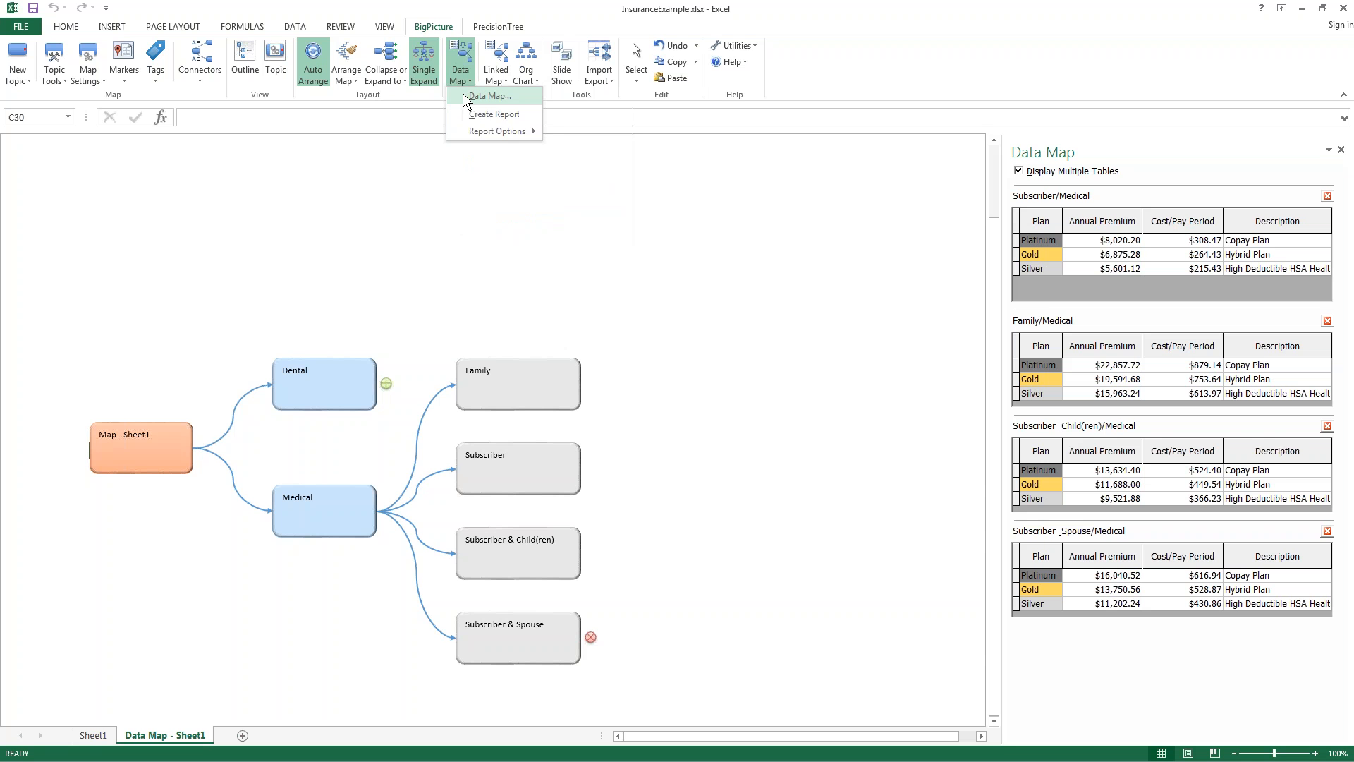
pyautogui.click(483, 95)
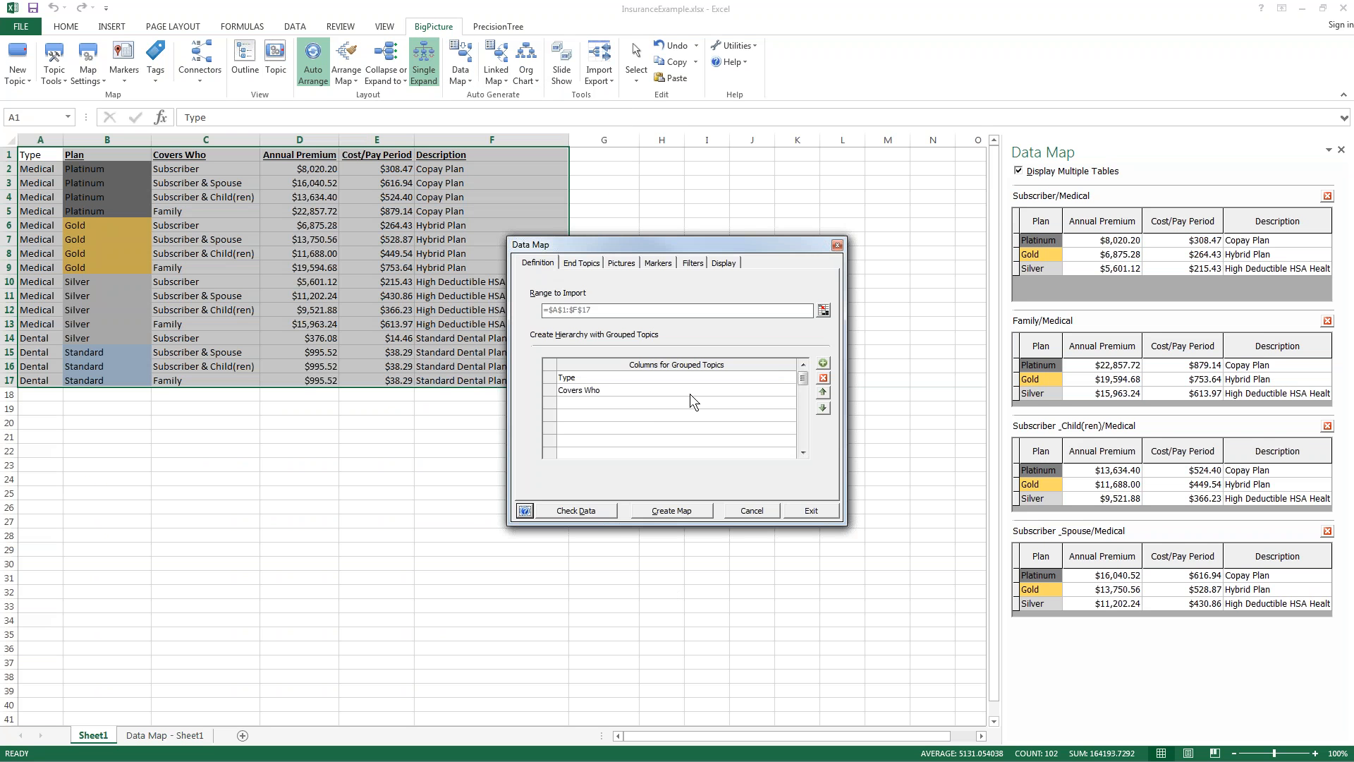
pyautogui.click(691, 392)
pyautogui.click(790, 391)
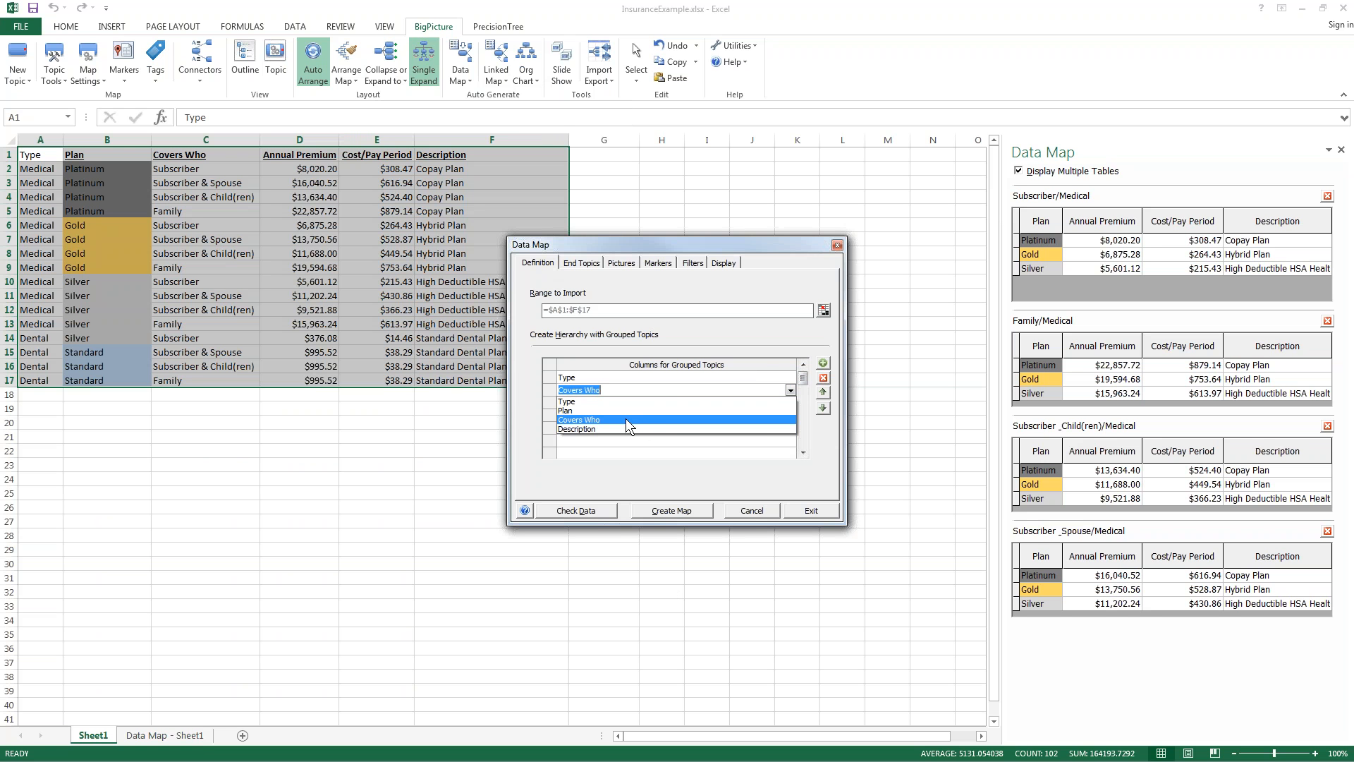
pyautogui.click(670, 408)
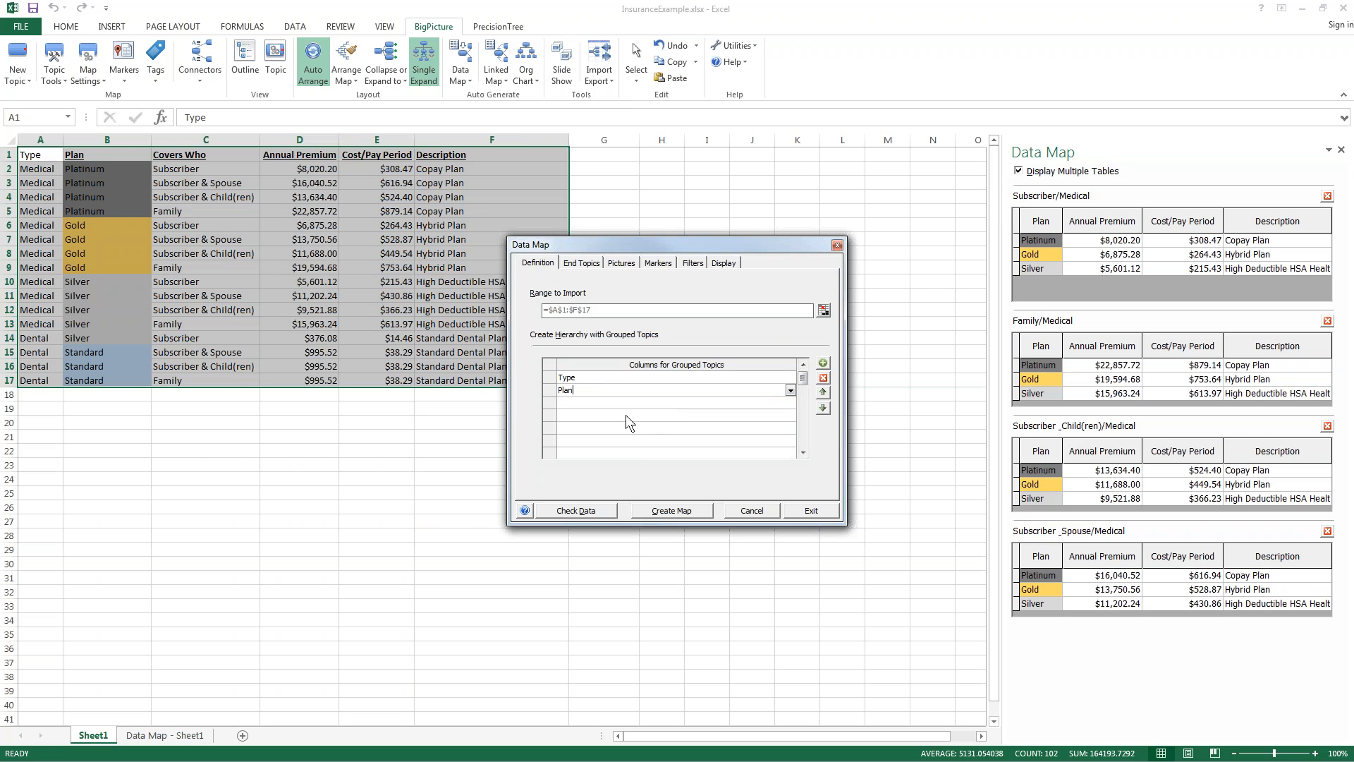
# Add Covers Who as the first end-topic column and create a new map without overwriting the existing one.
pyautogui.click(581, 262)
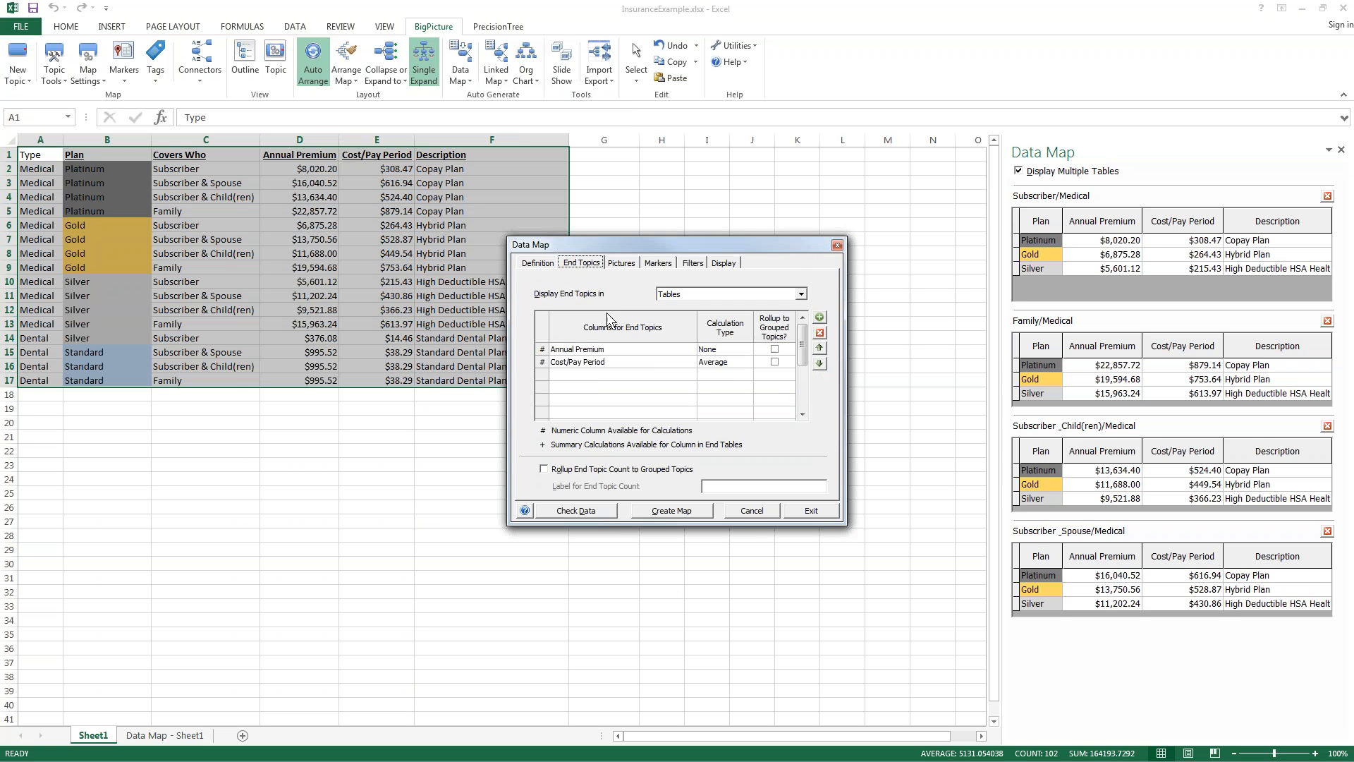
pyautogui.click(662, 375)
pyautogui.click(692, 375)
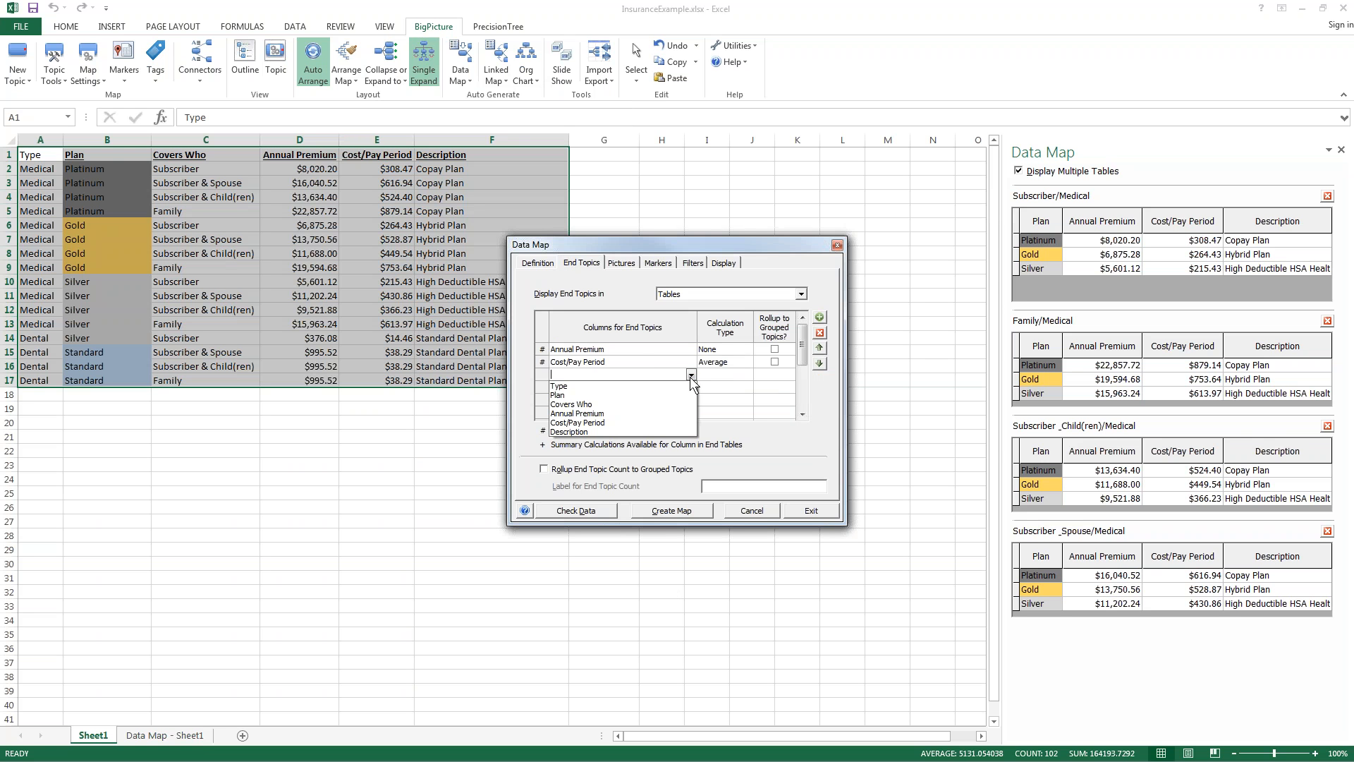
pyautogui.click(646, 404)
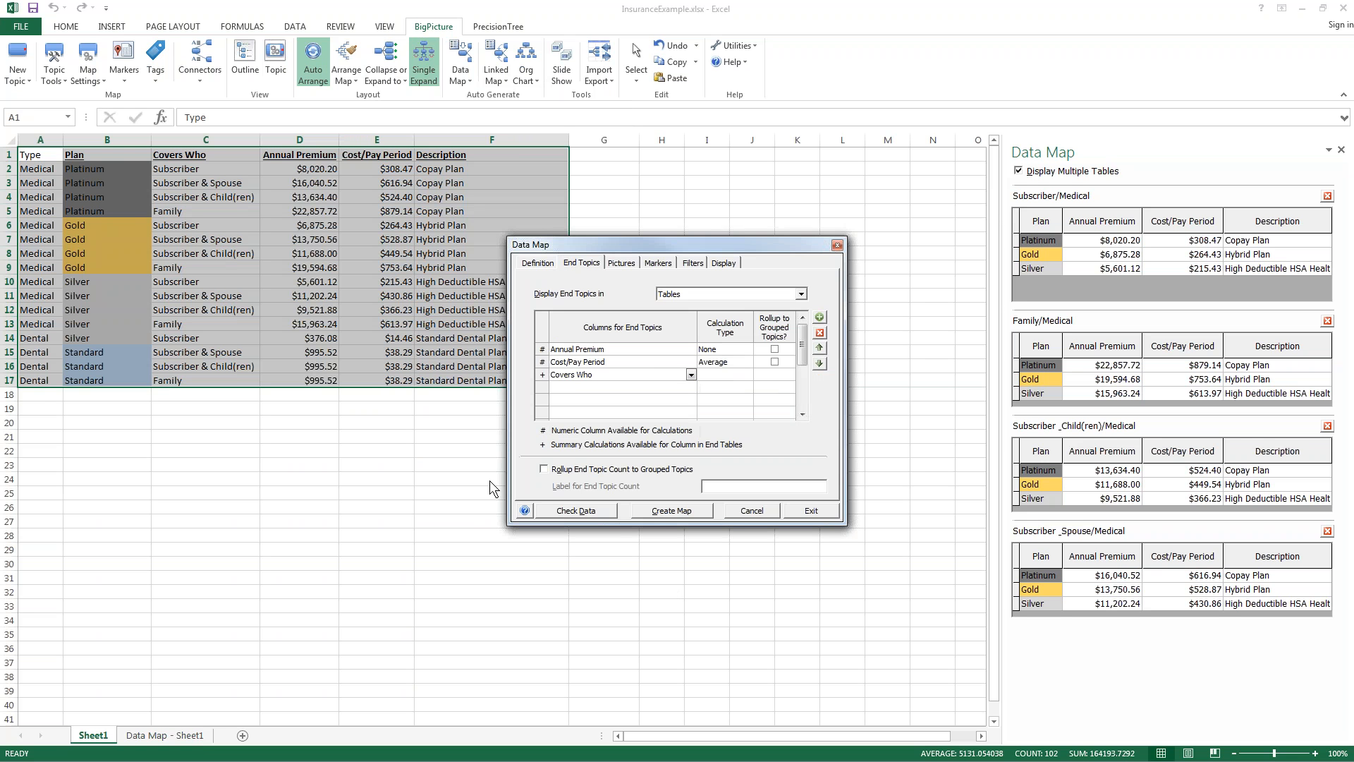
pyautogui.click(820, 348)
pyautogui.click(819, 348)
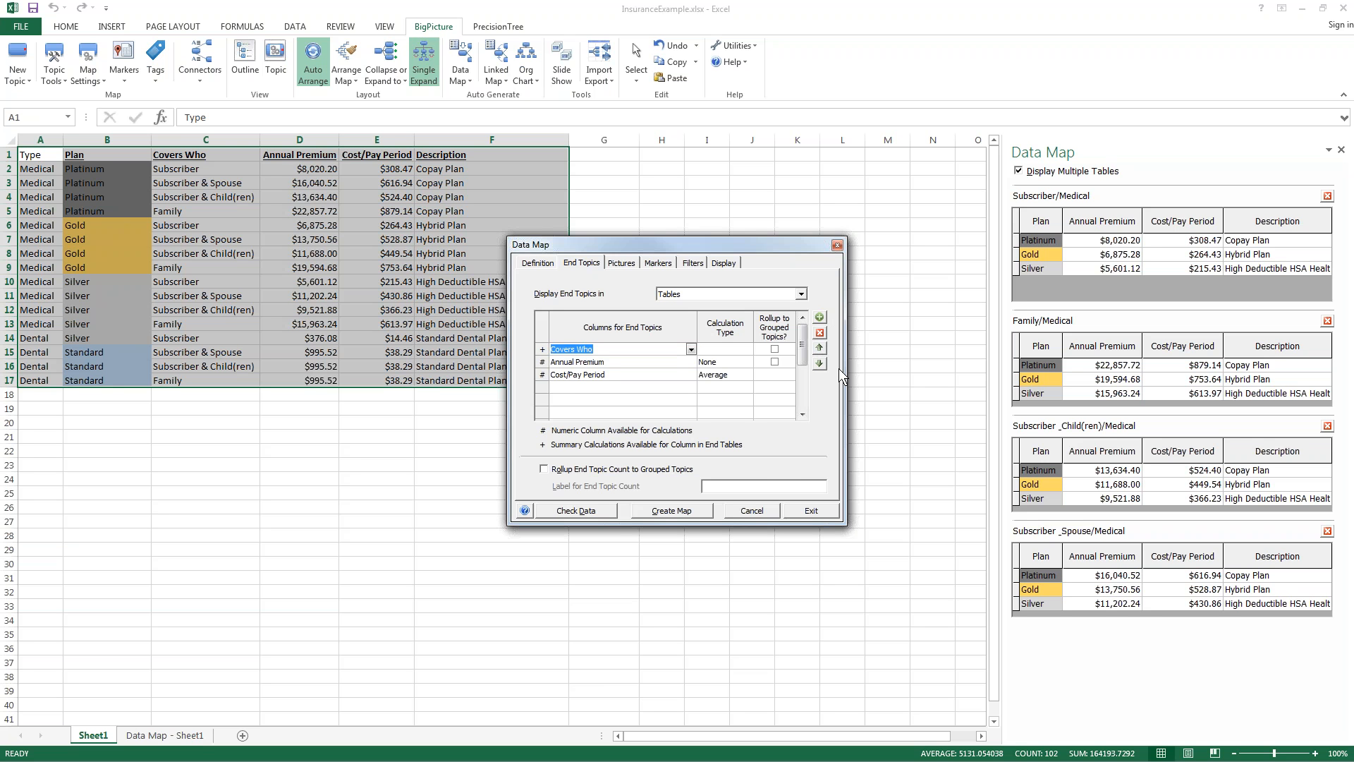
pyautogui.click(662, 511)
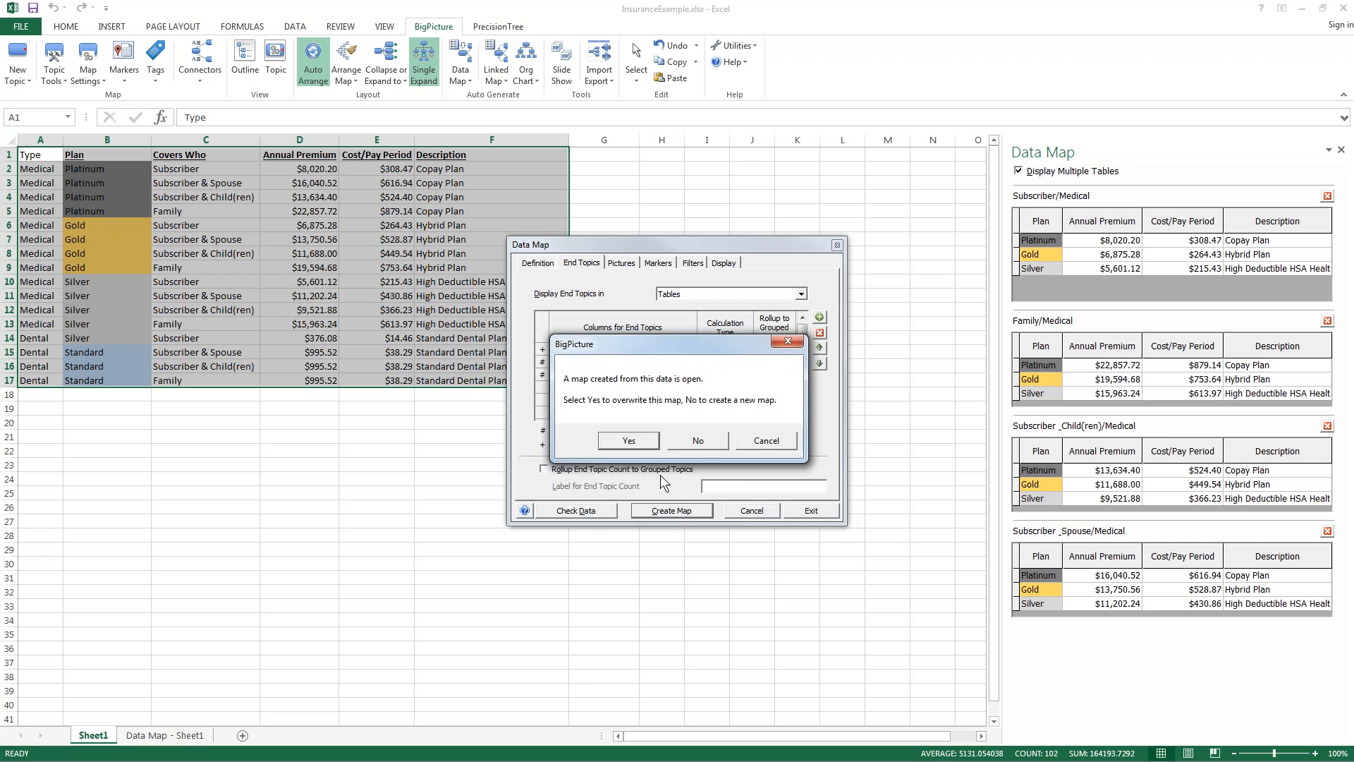
pyautogui.click(696, 441)
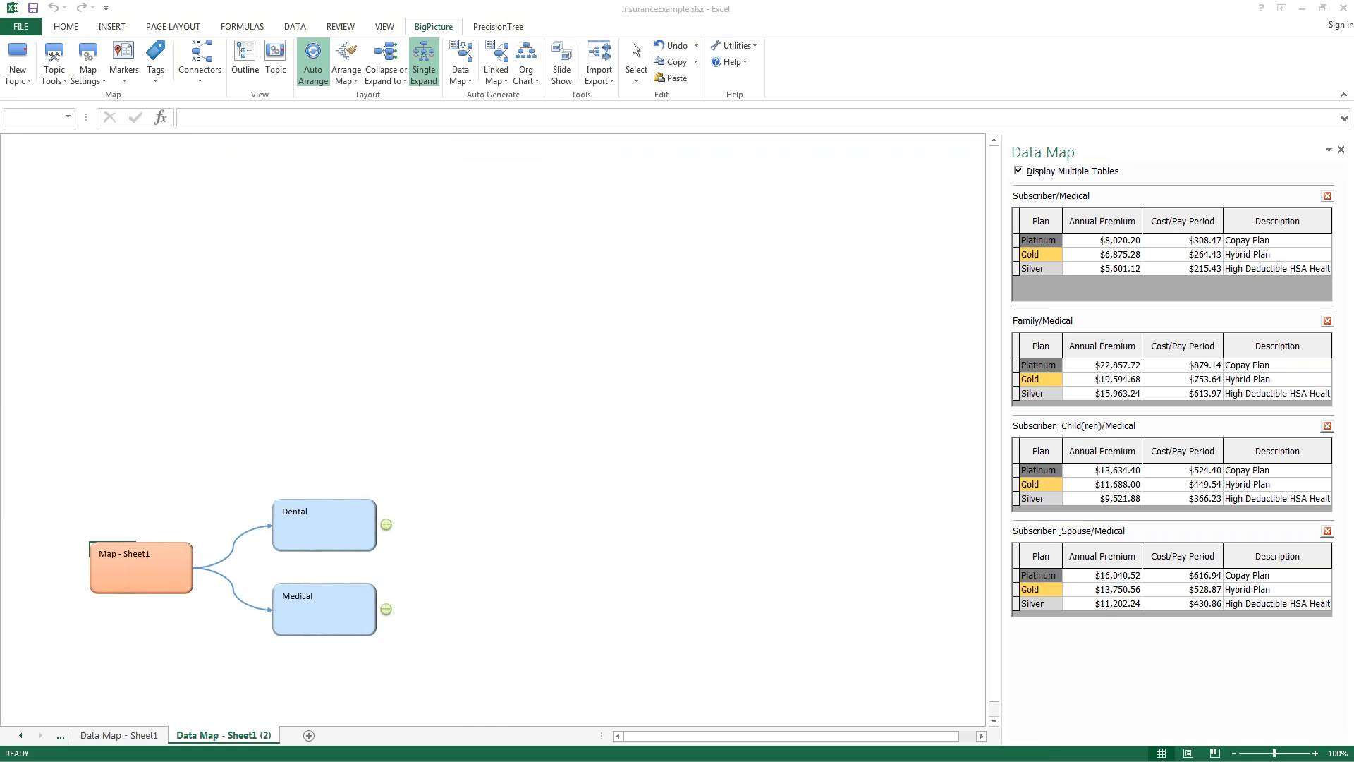
# Expand the Medical topic to show its Gold and Platinum tables, and turn off Display Multiple Tables.
pyautogui.click(386, 609)
pyautogui.click(1341, 149)
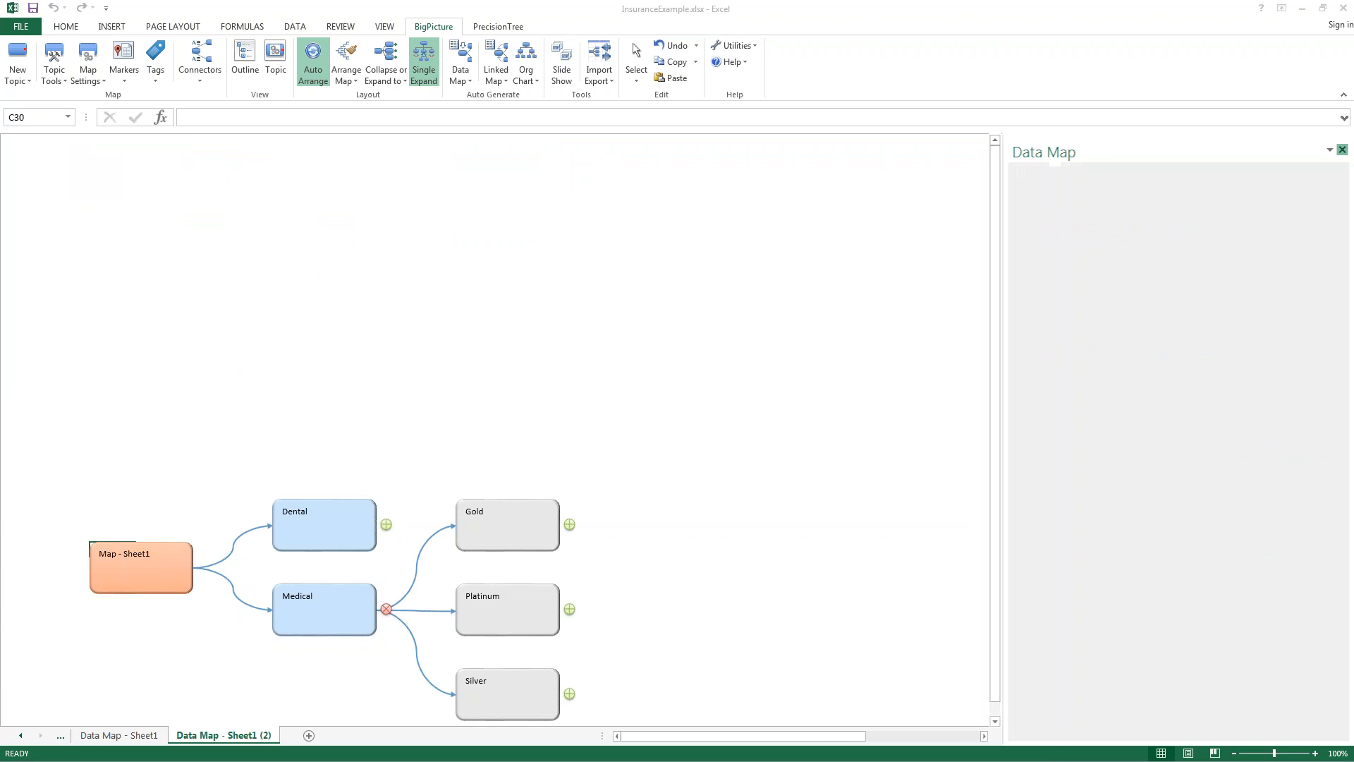
pyautogui.click(508, 525)
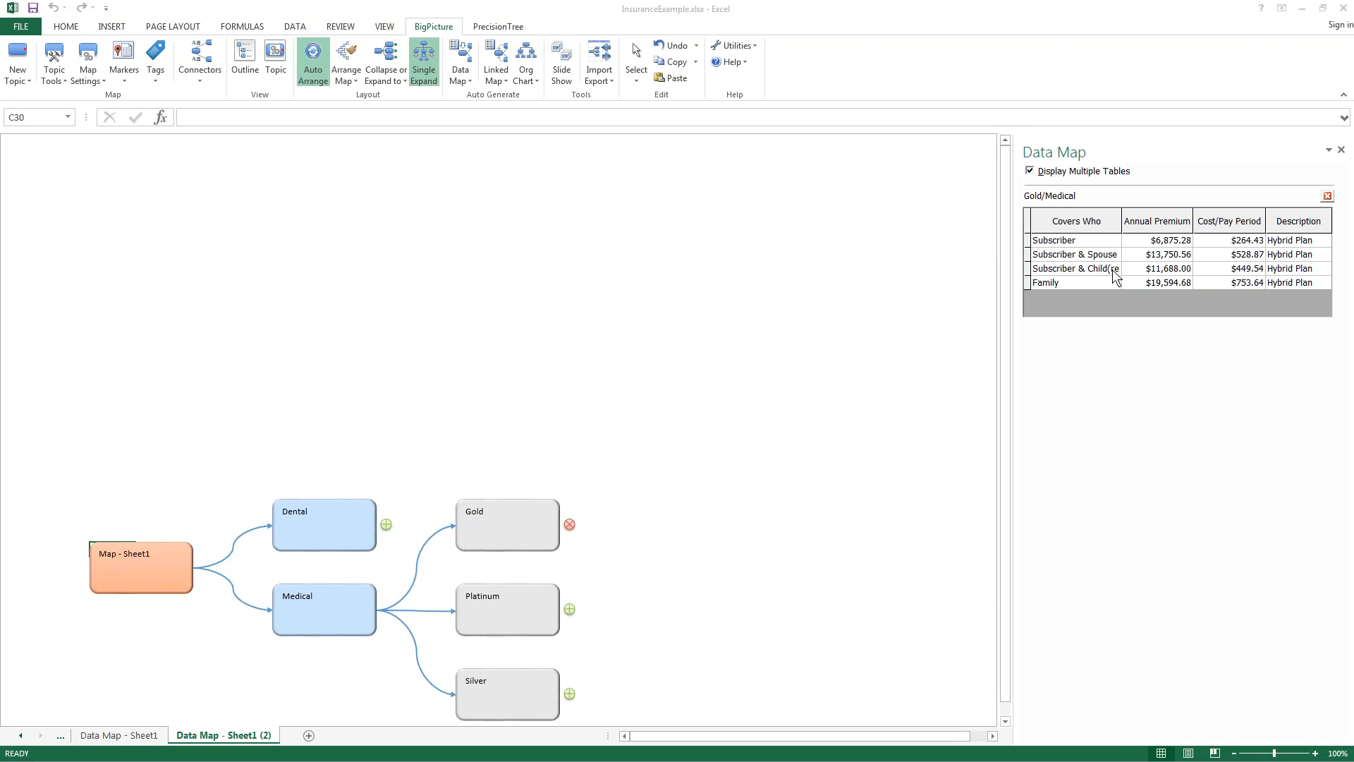
pyautogui.click(569, 609)
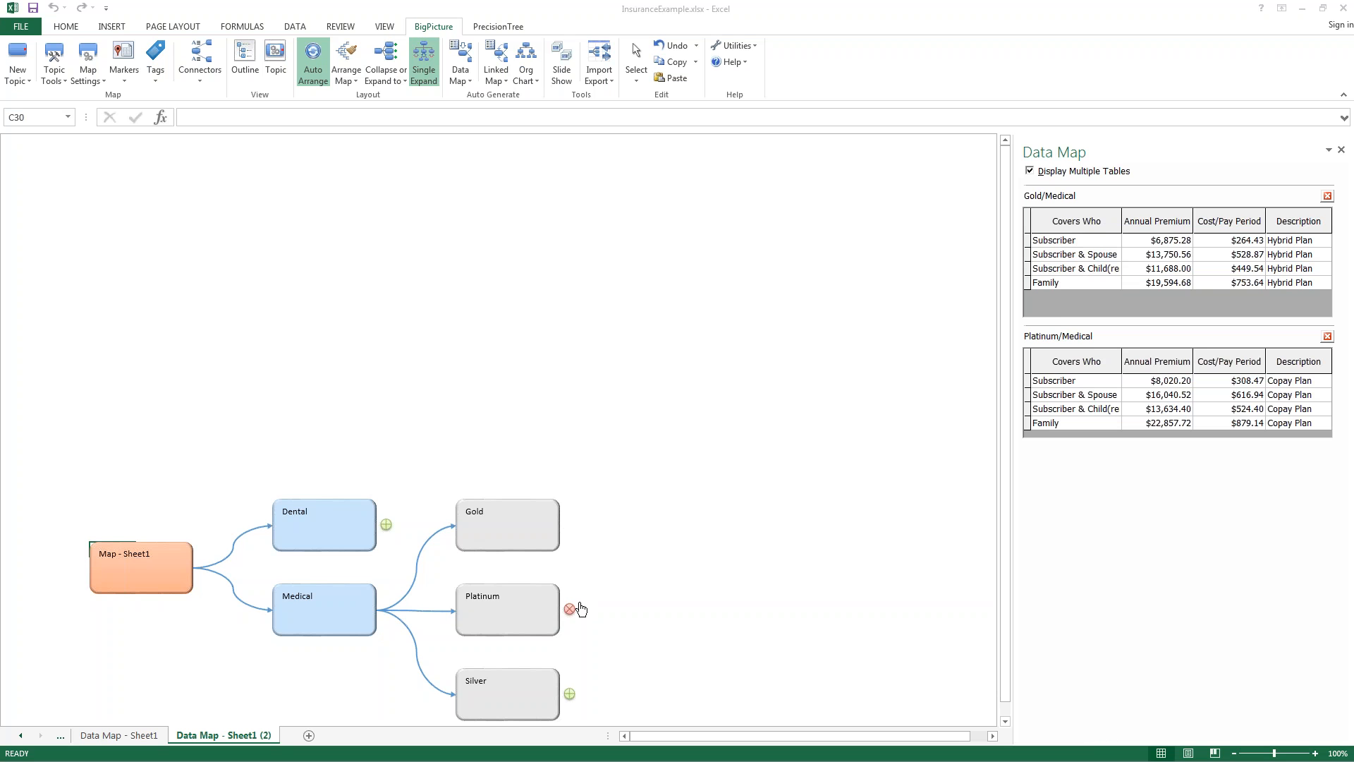
pyautogui.click(1030, 171)
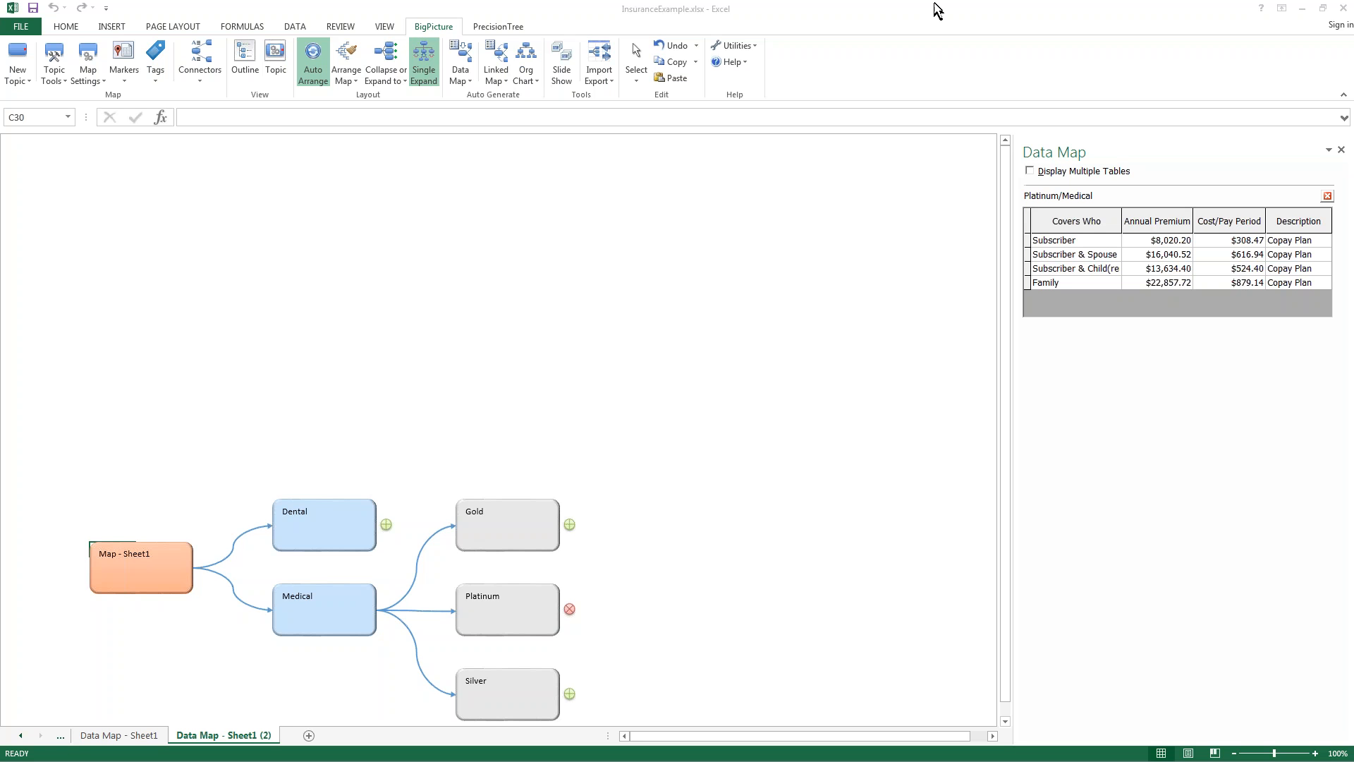
# Set the annual premium in cell D2 of Sheet1 to 10000, and close the pane showing the Platinum/Medical table.
pyautogui.click(118, 737)
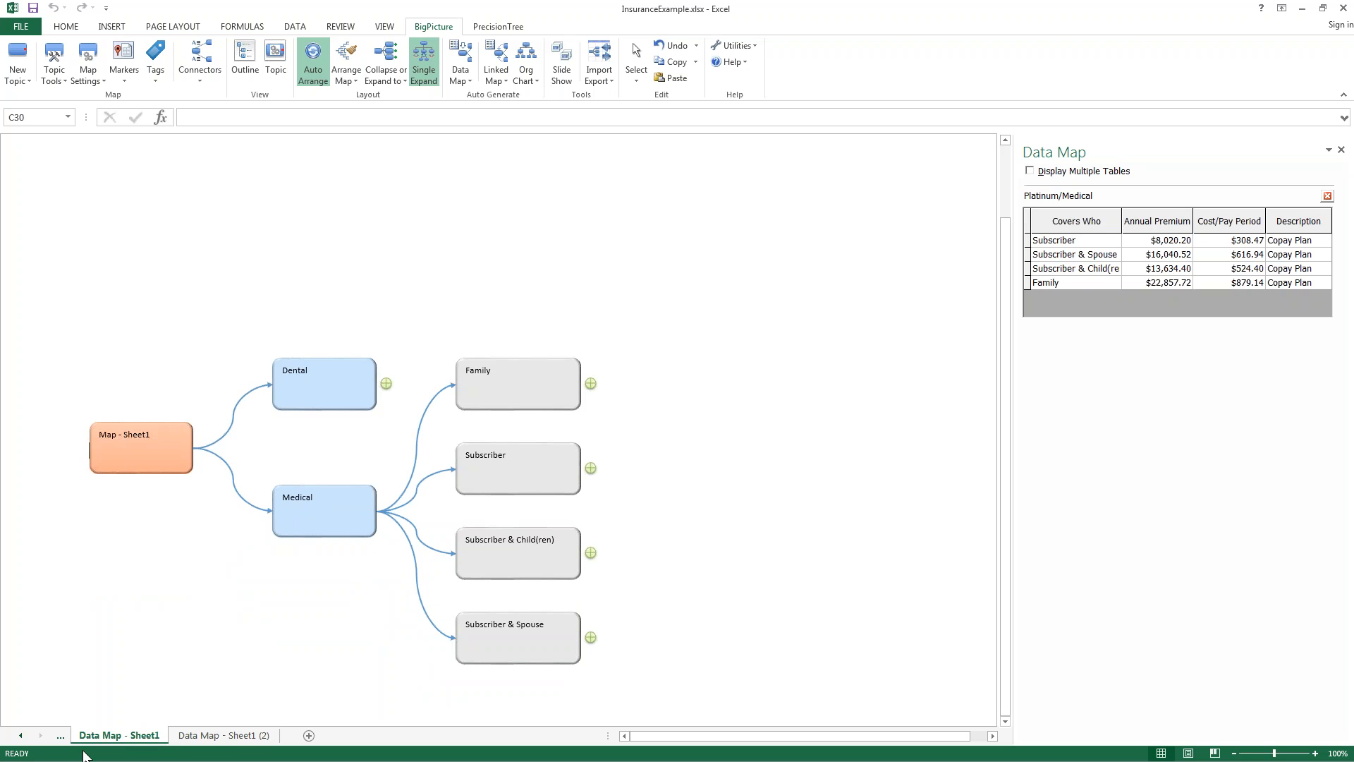
pyautogui.click(61, 736)
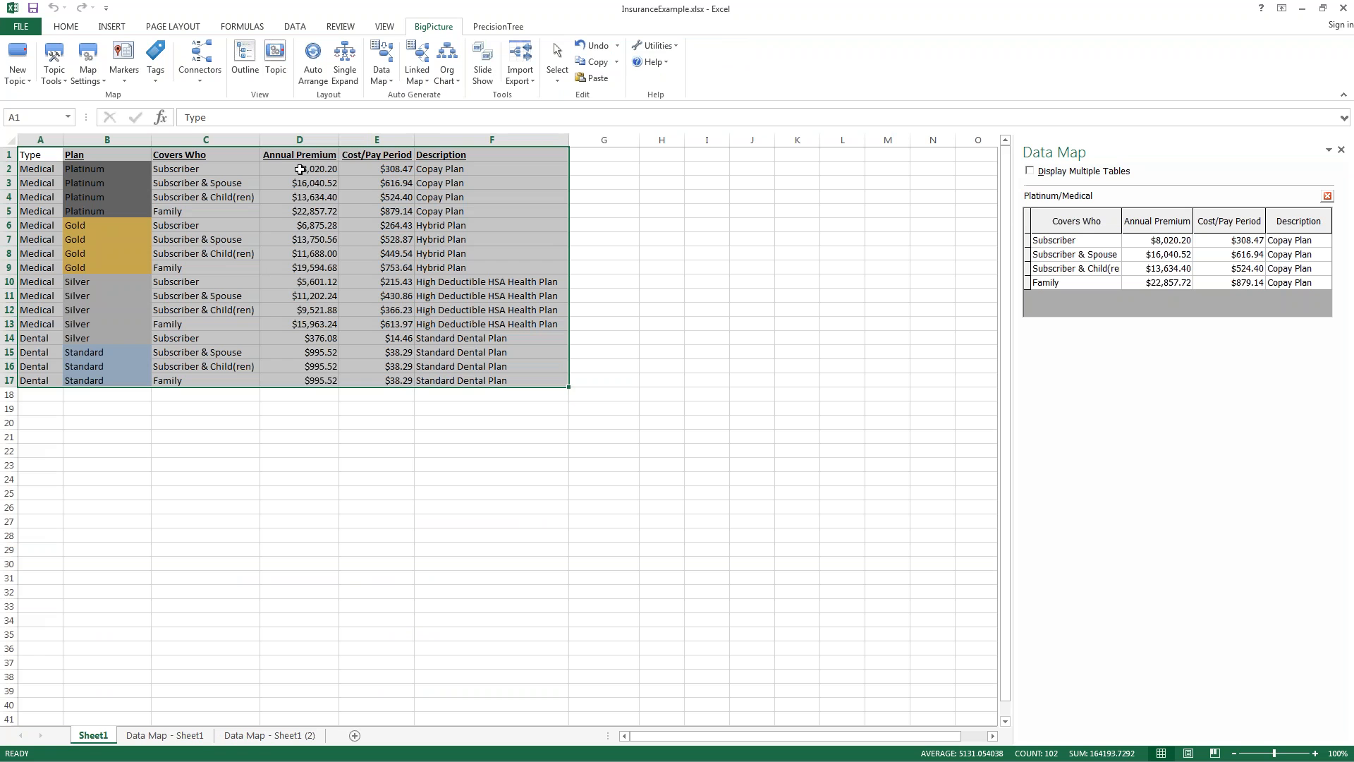
pyautogui.click(299, 169)
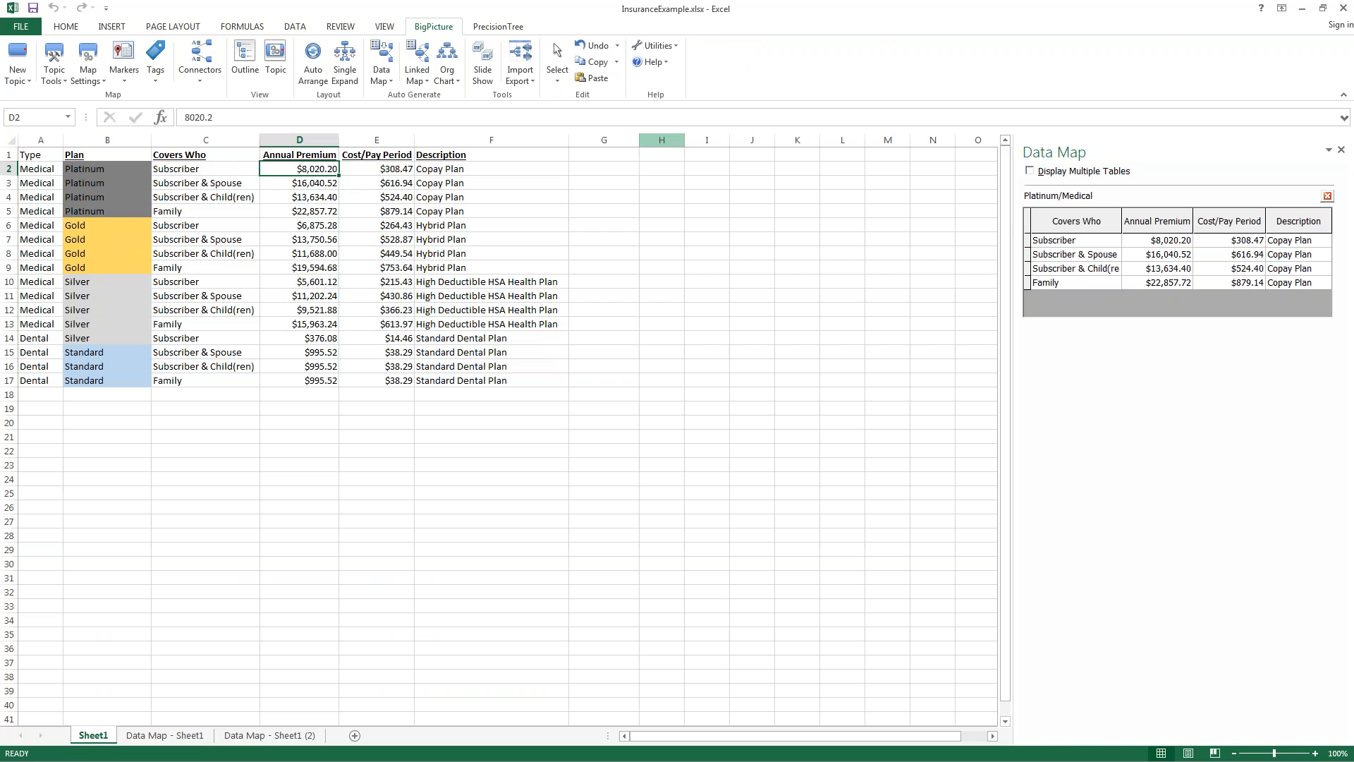
pyautogui.write('1')
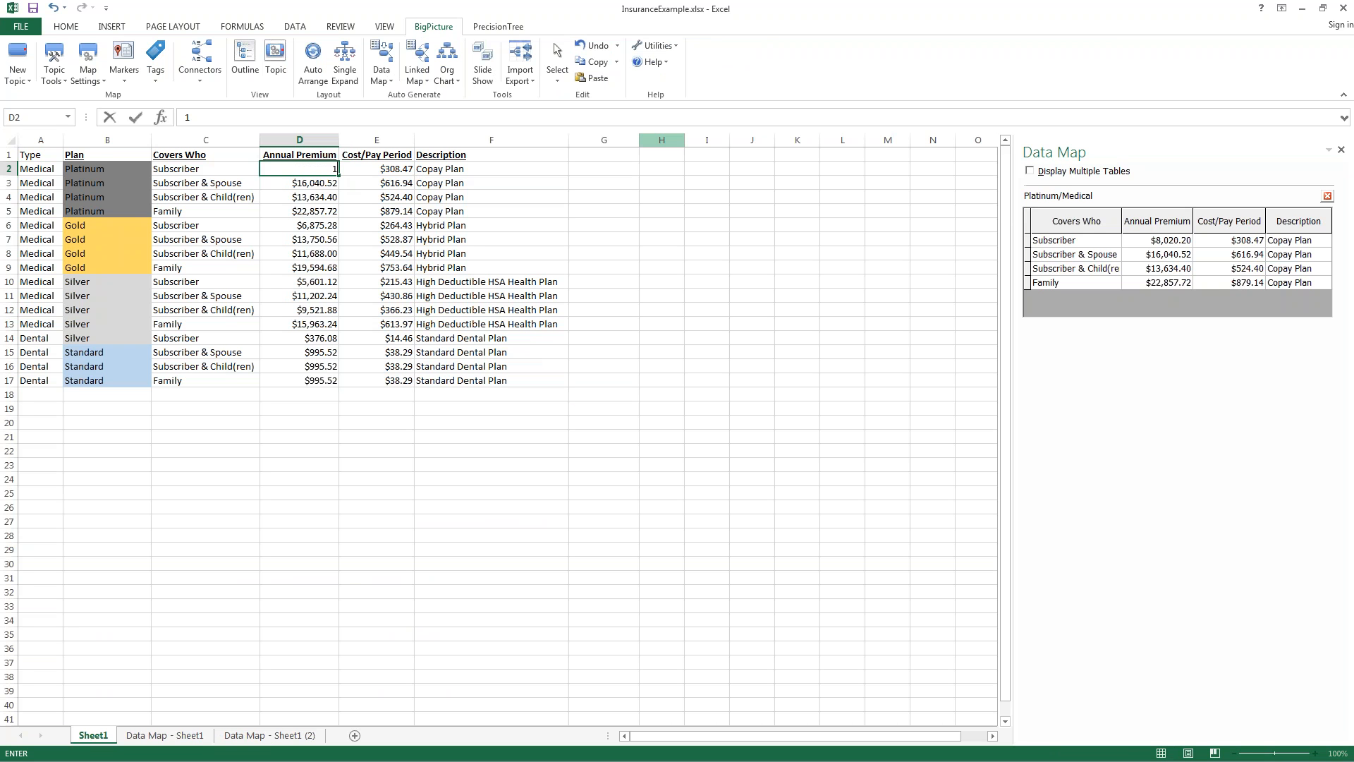
pyautogui.write('0')
pyautogui.write('000')
pyautogui.press('Return')
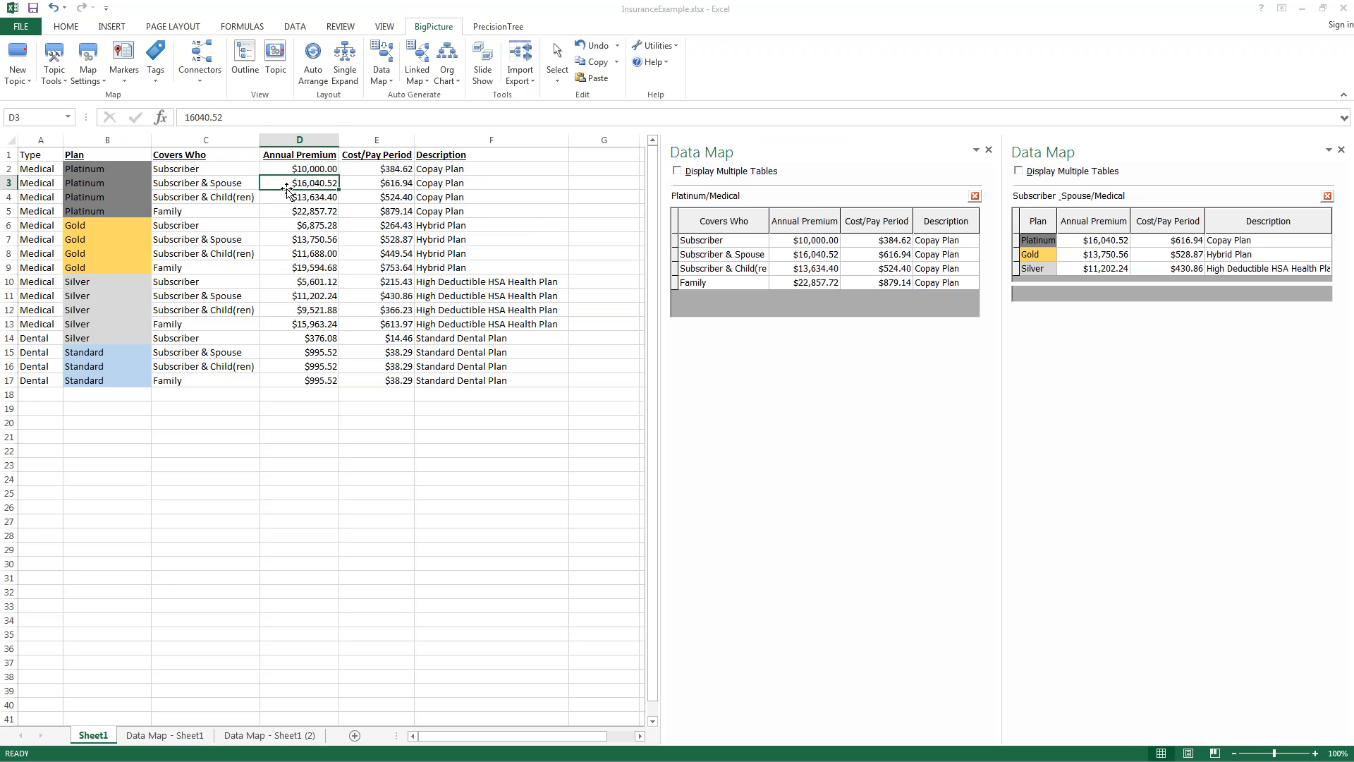
pyautogui.click(988, 149)
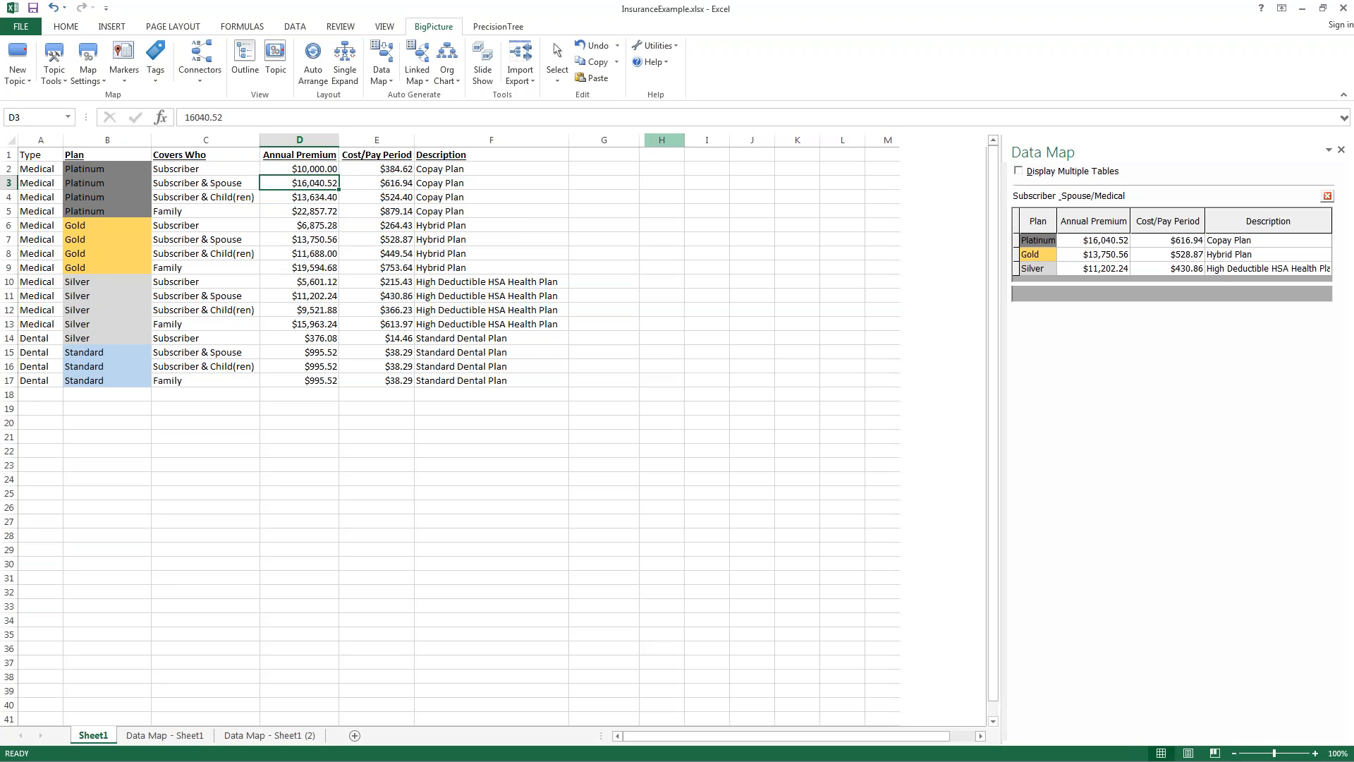
# Close the remaining Data Map pane and set the Platinum annual premiums in D3, D4 and D5 to 18000, 14000 and 25000.
pyautogui.click(1341, 151)
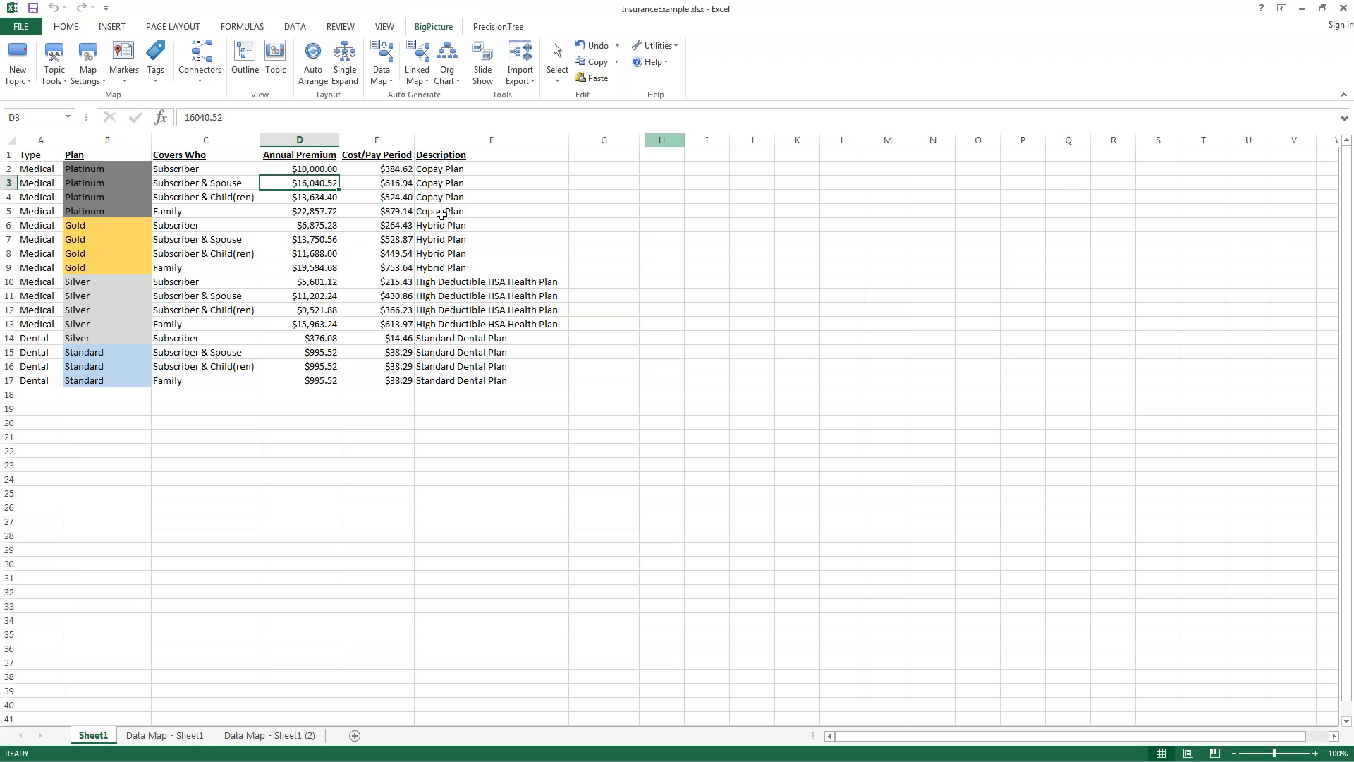
pyautogui.write('180000')
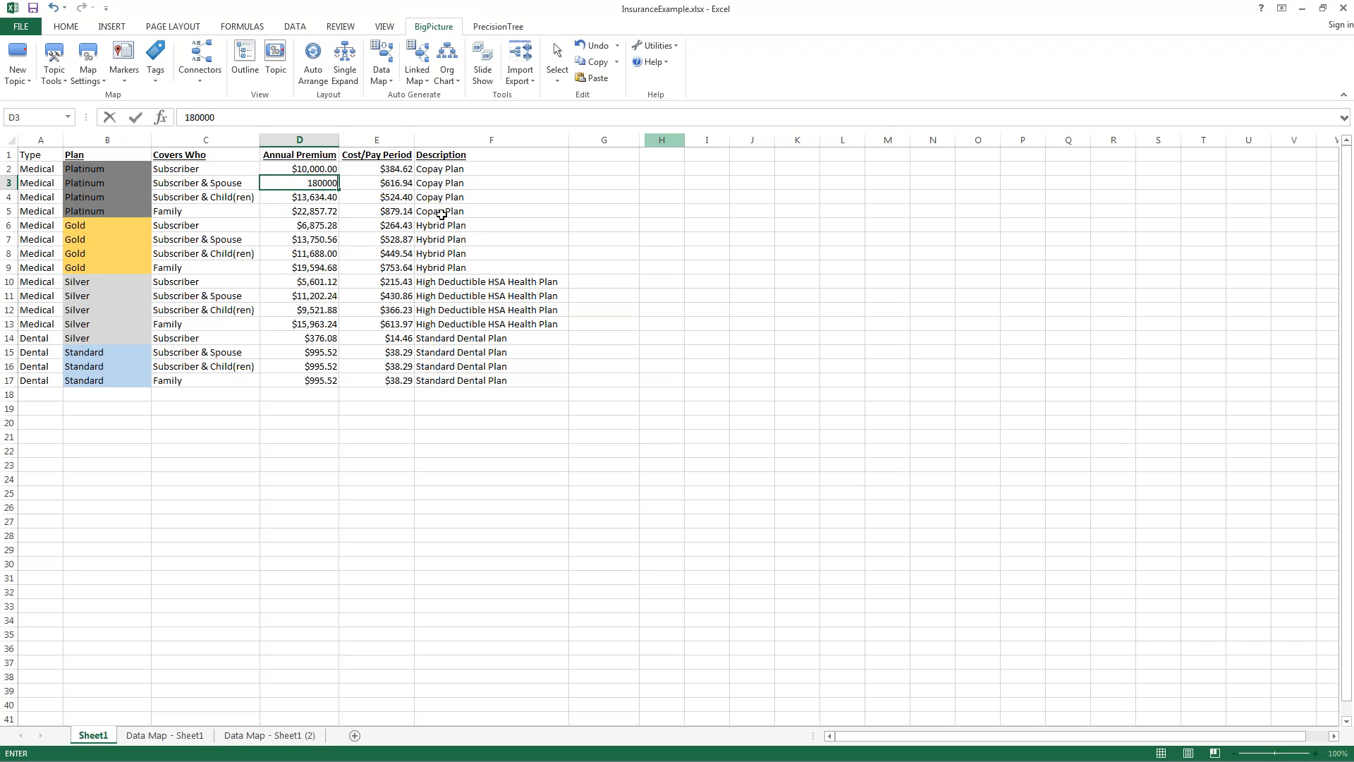
pyautogui.press('BackSpace')
pyautogui.press('Return')
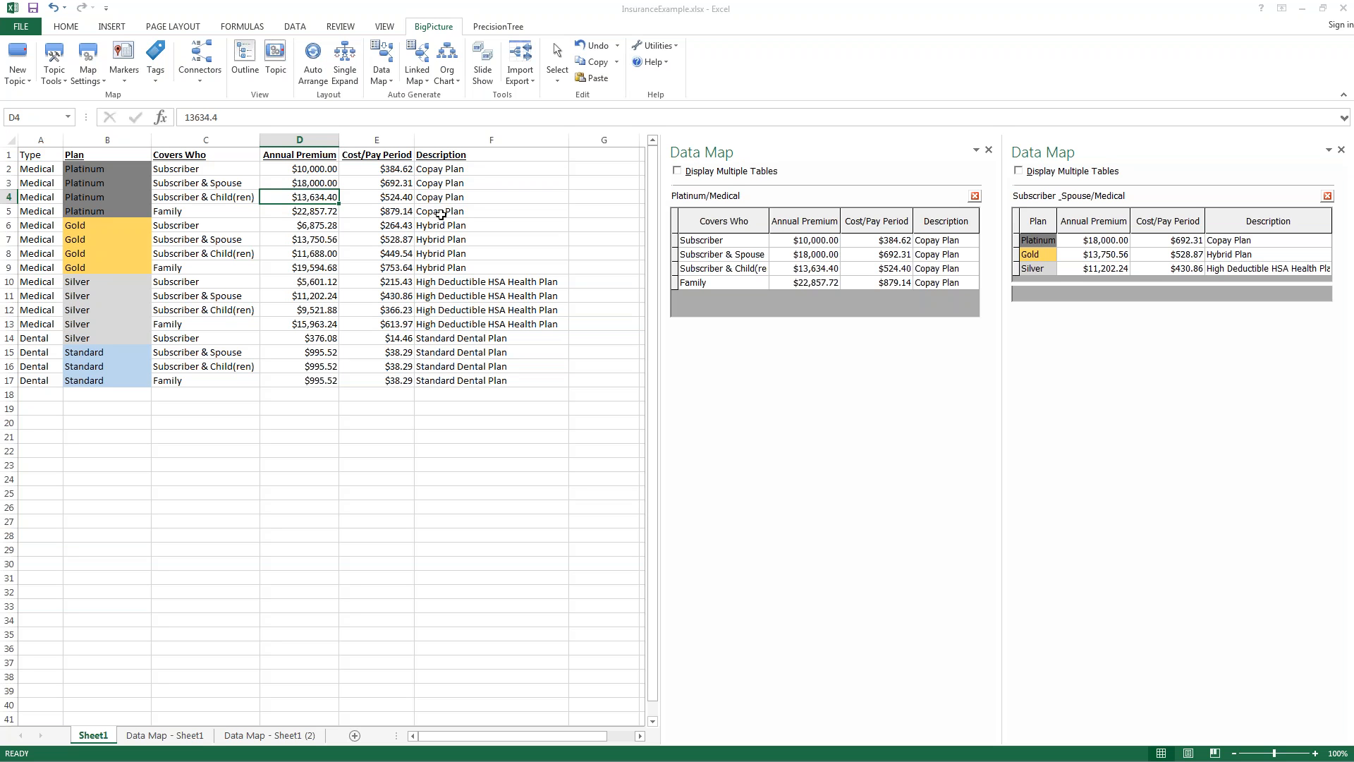
pyautogui.click(296, 197)
pyautogui.write('14000')
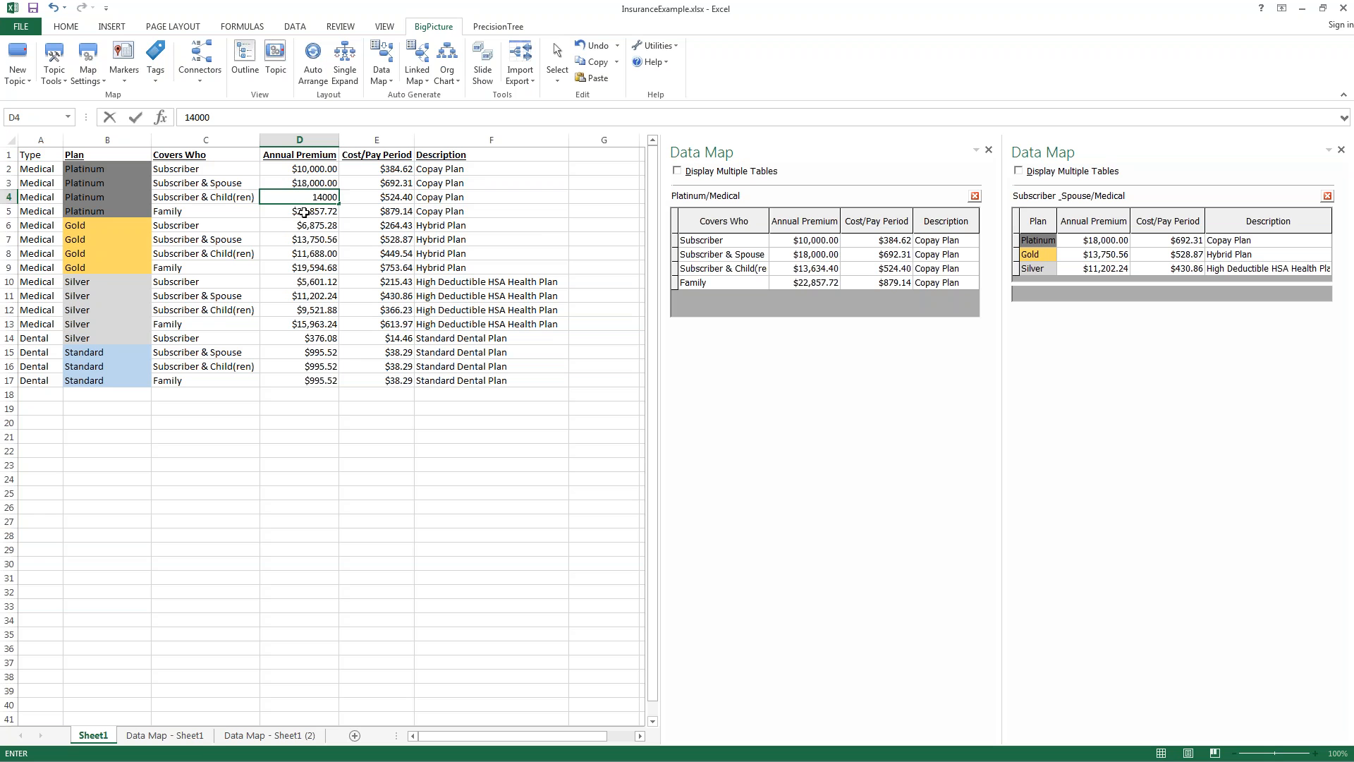
pyautogui.press('Return')
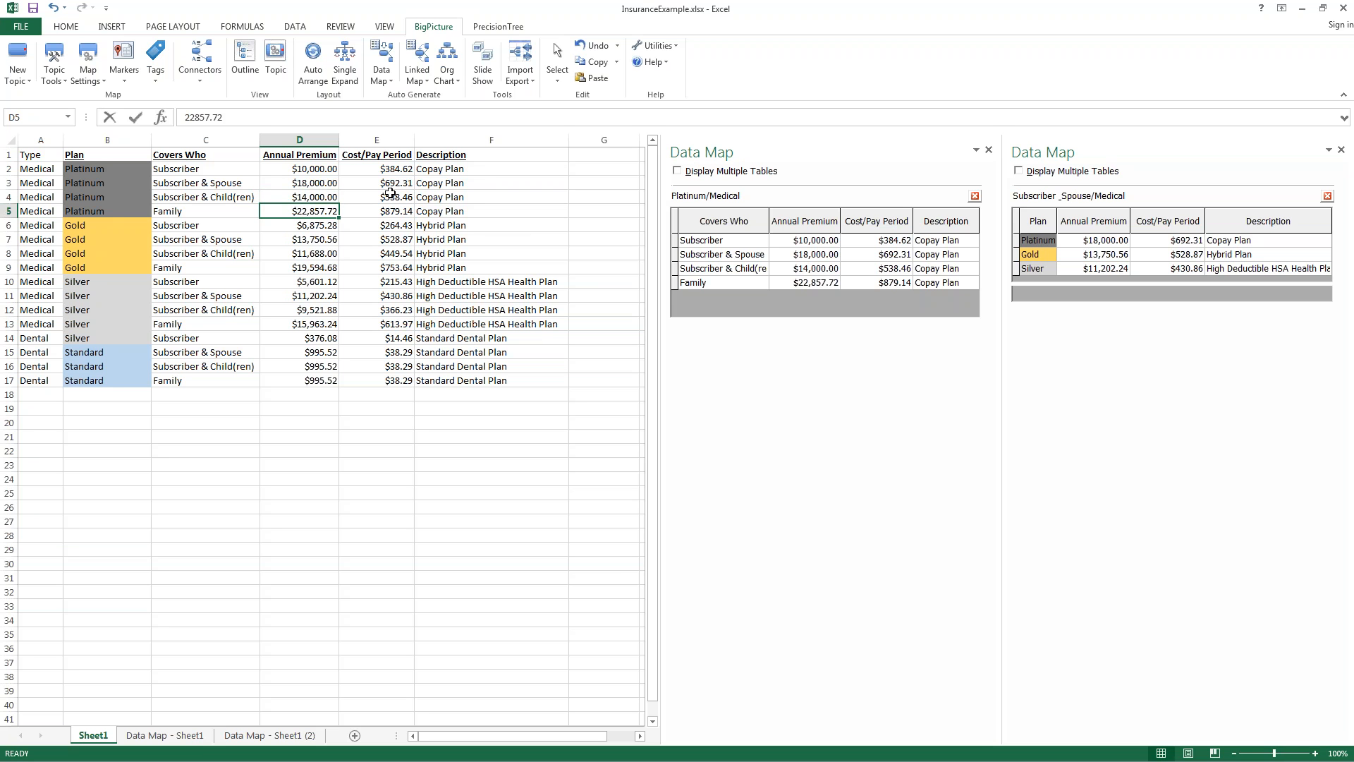
pyautogui.write('25000')
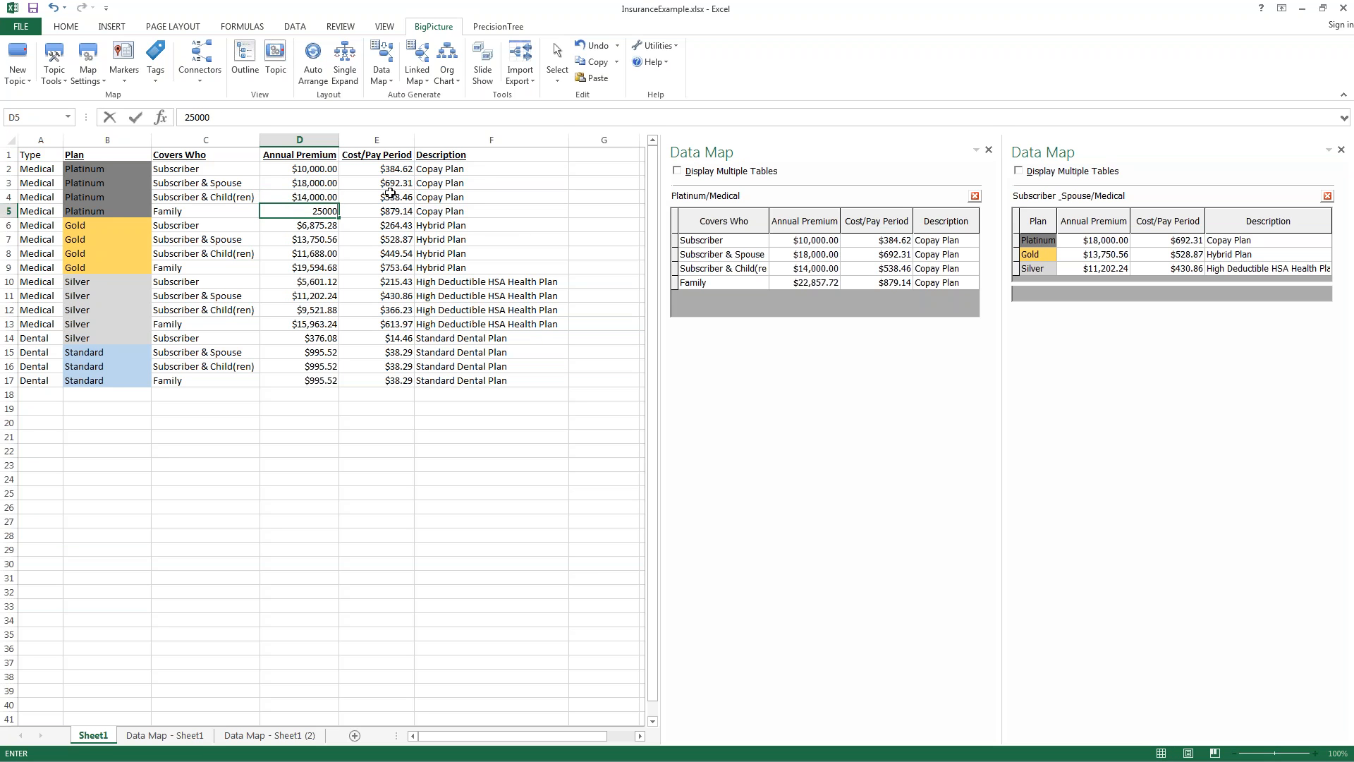
pyautogui.press('Return')
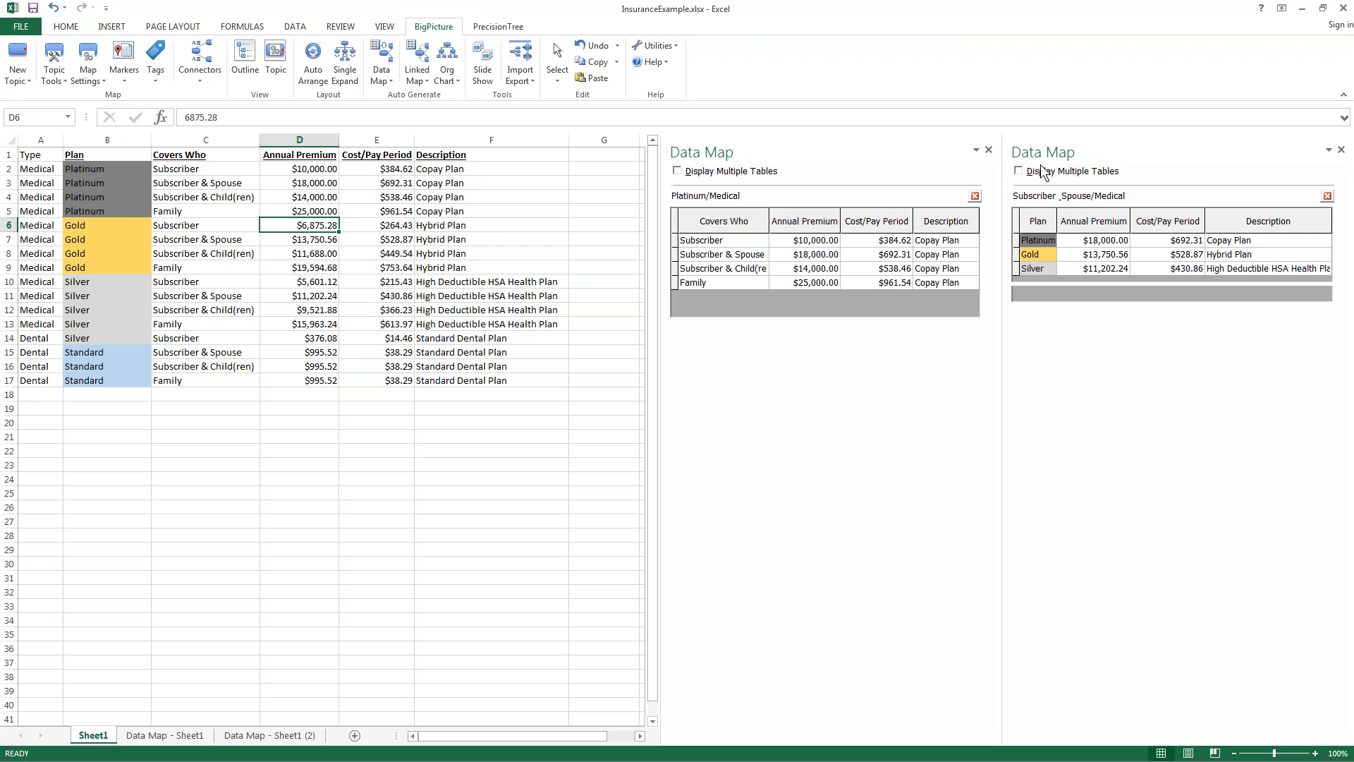
# Close both Data Map panes, and check the Cost/Pay Period values in the Platinum topic's table on Data Map - Sheet1 (2).
pyautogui.click(989, 150)
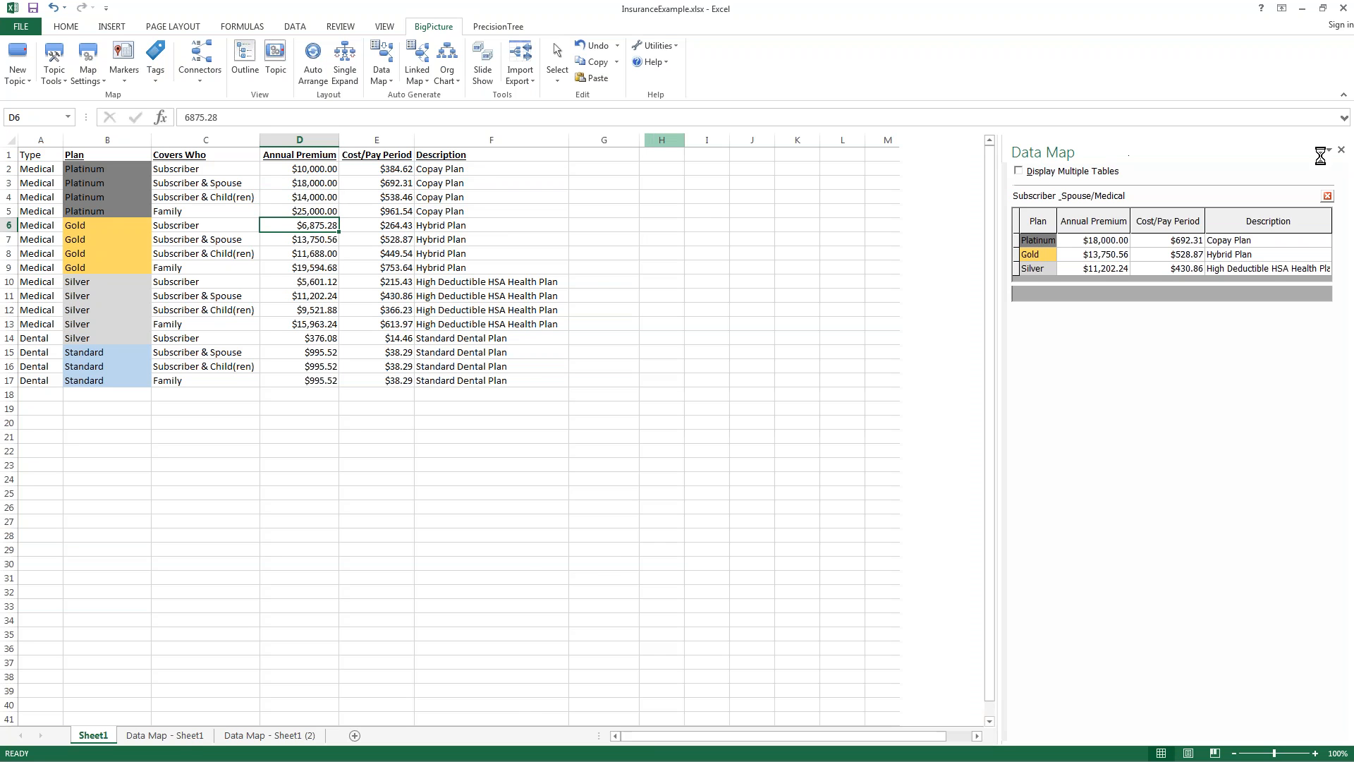
pyautogui.click(1341, 150)
pyautogui.click(261, 734)
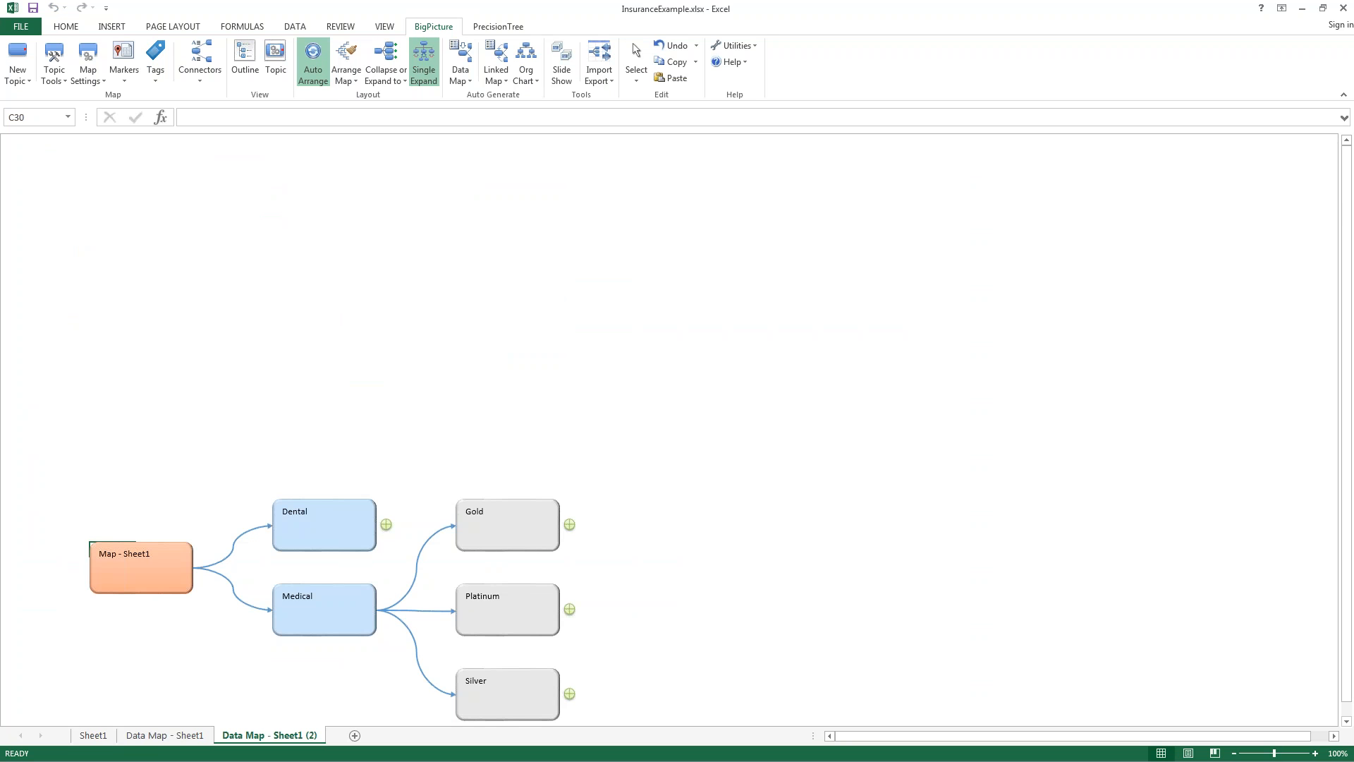
pyautogui.click(165, 735)
pyautogui.click(93, 735)
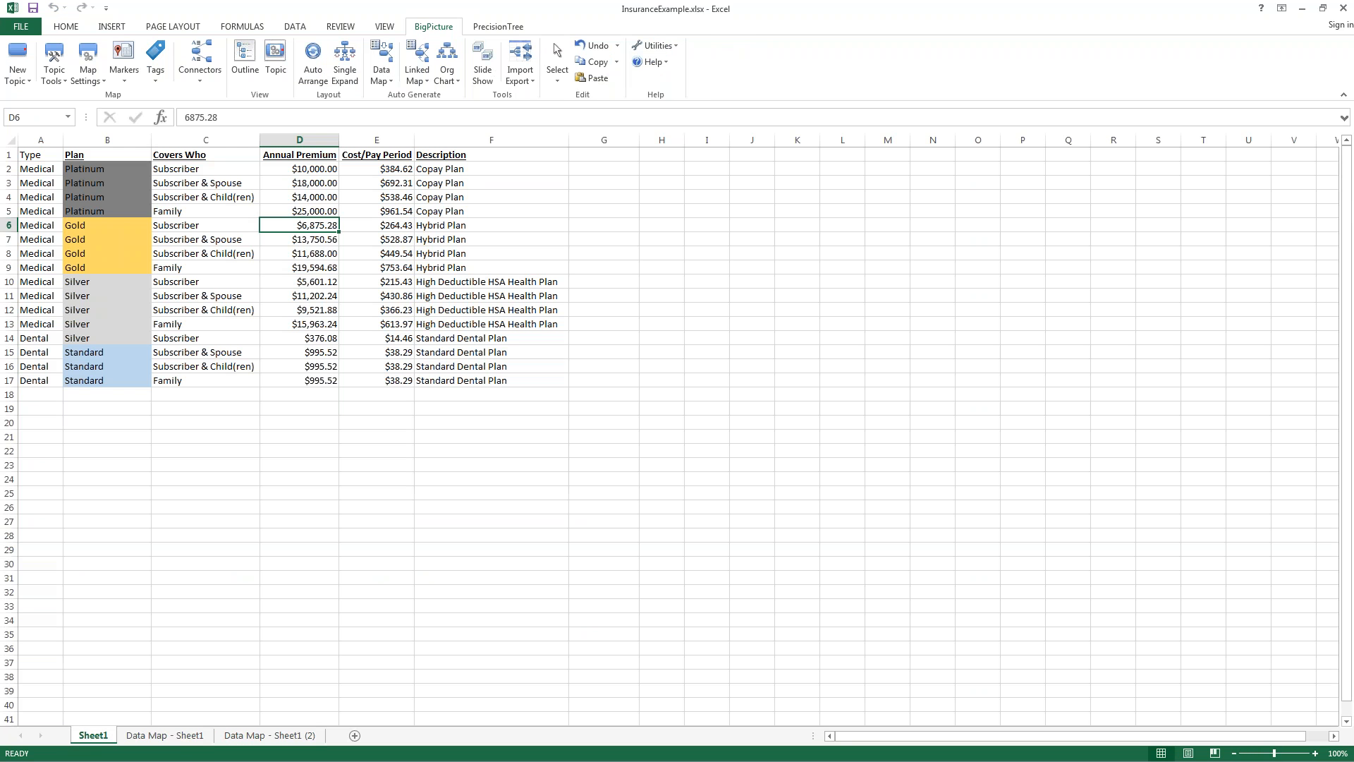
pyautogui.click(247, 738)
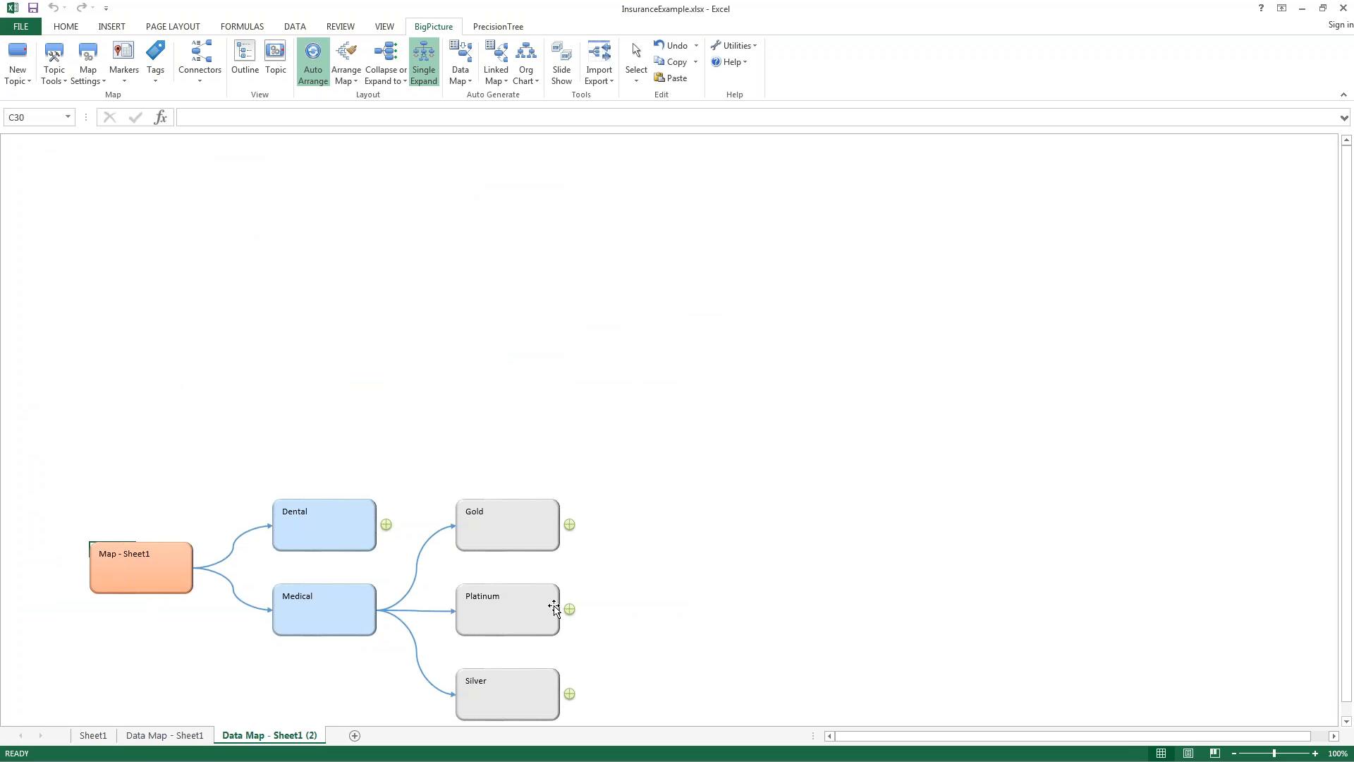
pyautogui.click(568, 609)
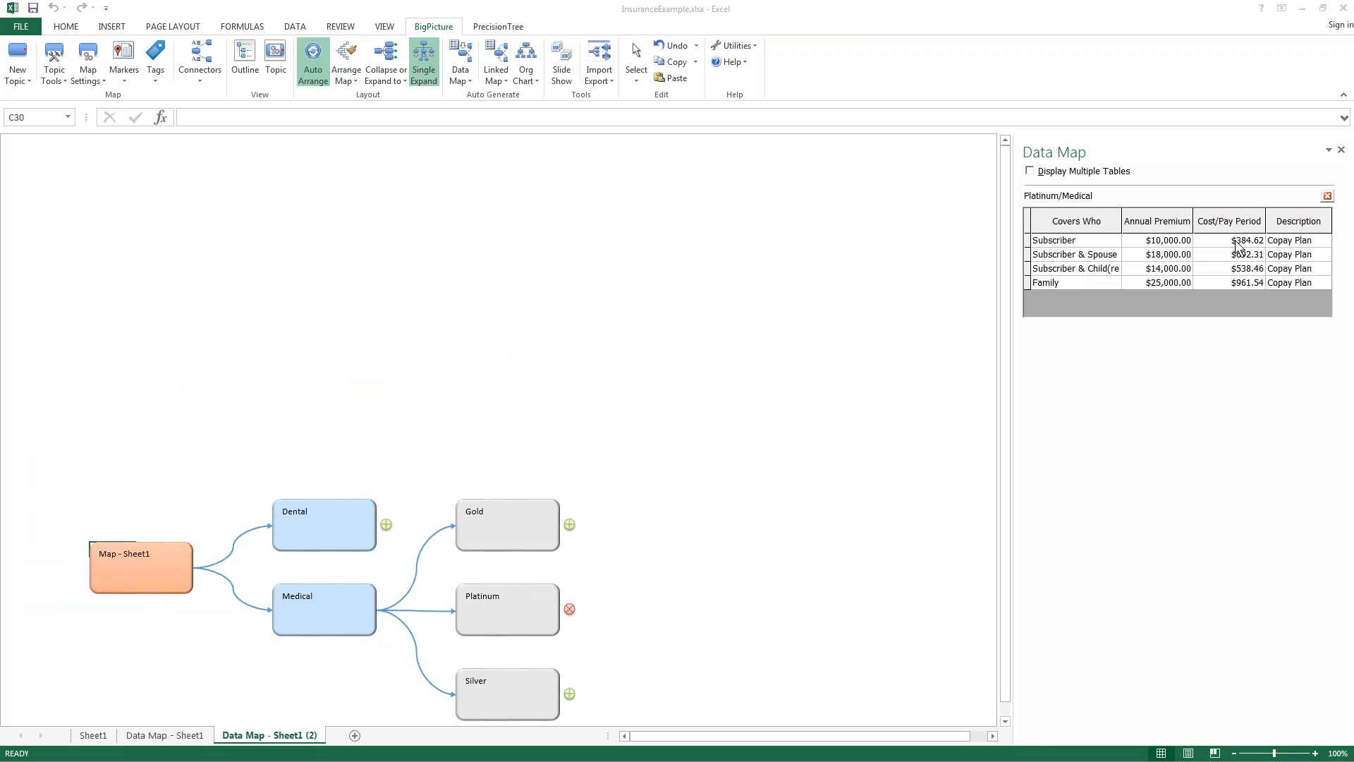
pyautogui.moveTo(1235, 241); pyautogui.dragTo(1234, 286)
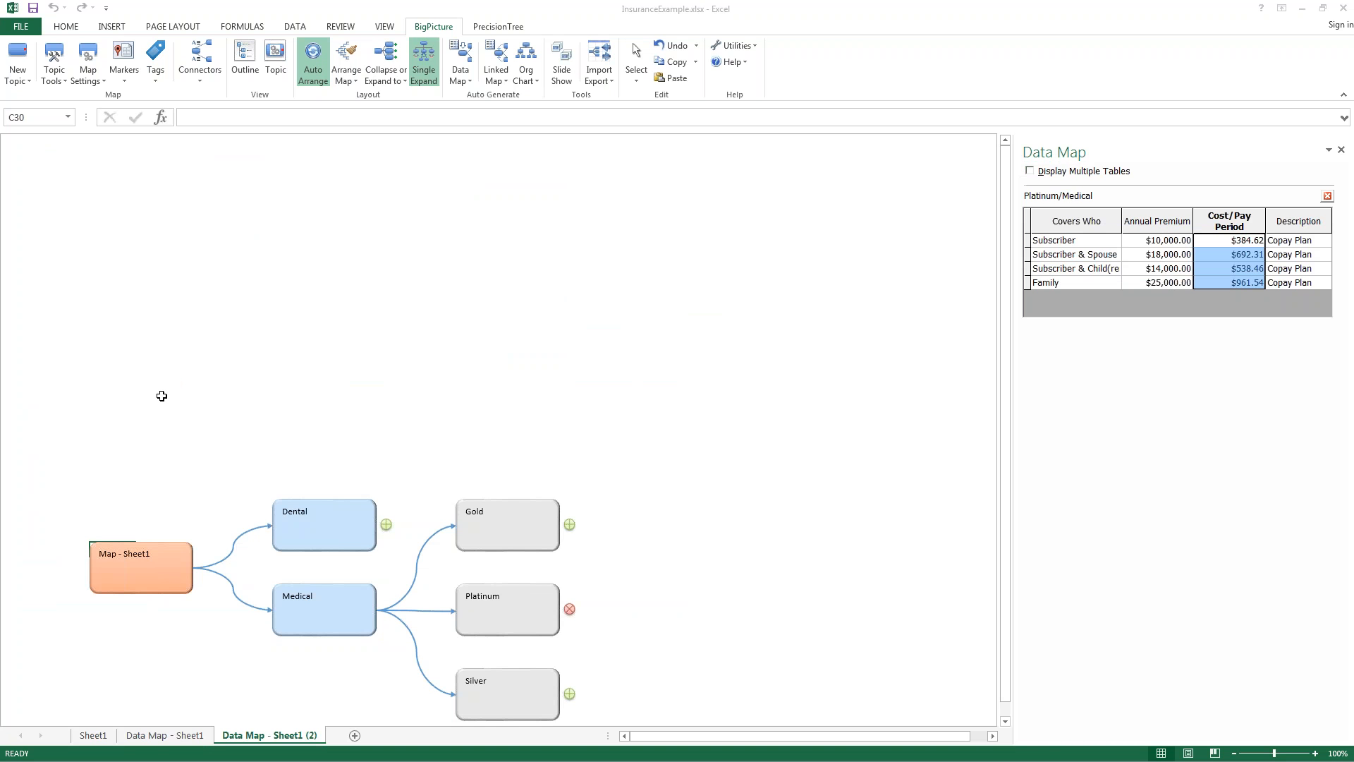
# Re-enter the Cost/Pay Period formula =D2/26 in cell E2 of Sheet1.
pyautogui.click(159, 736)
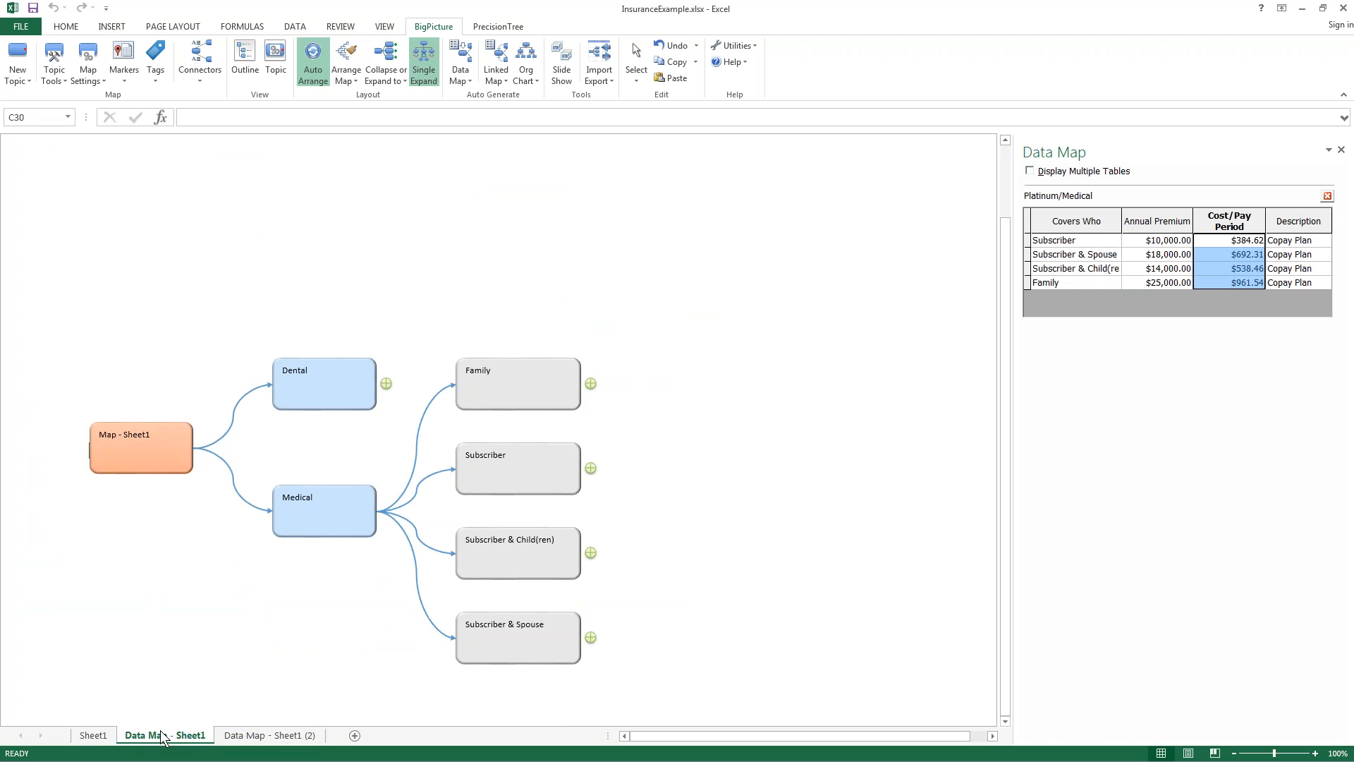
pyautogui.click(93, 736)
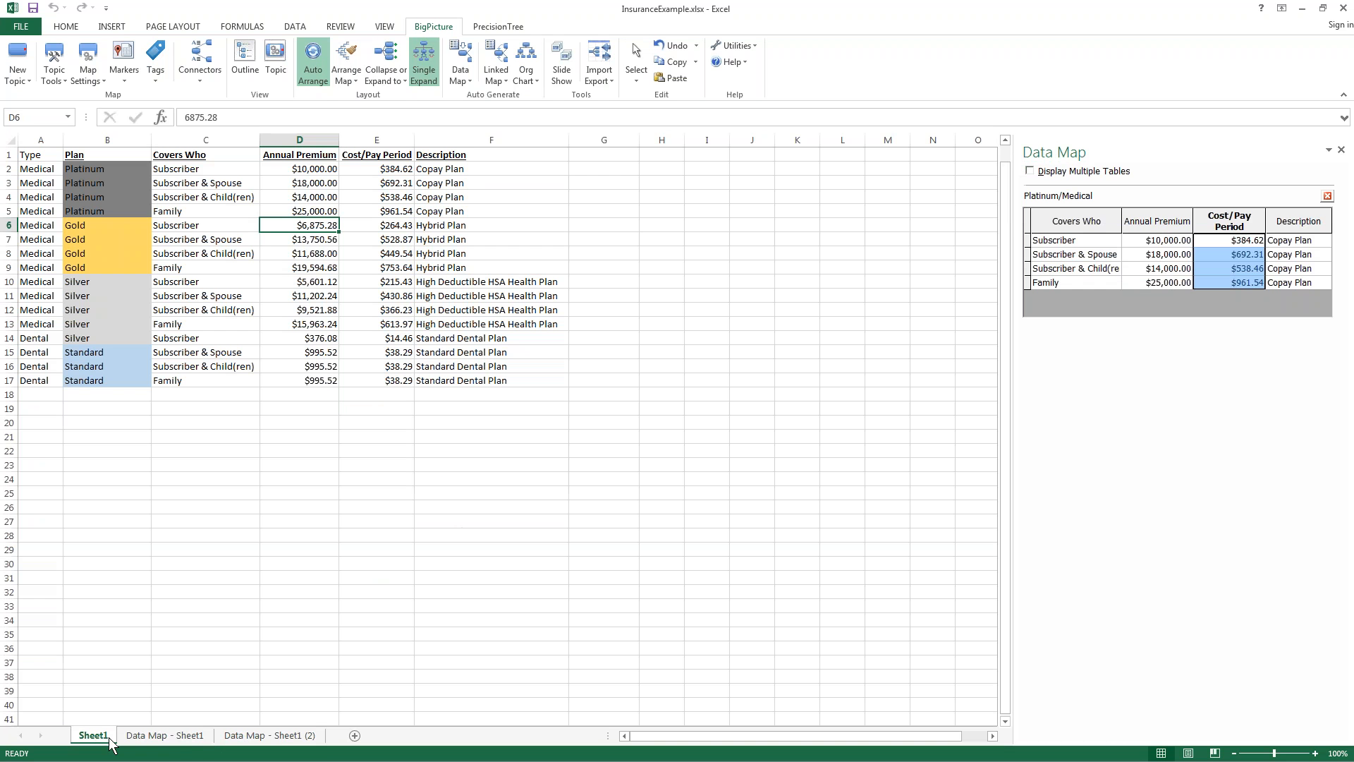
pyautogui.click(367, 169)
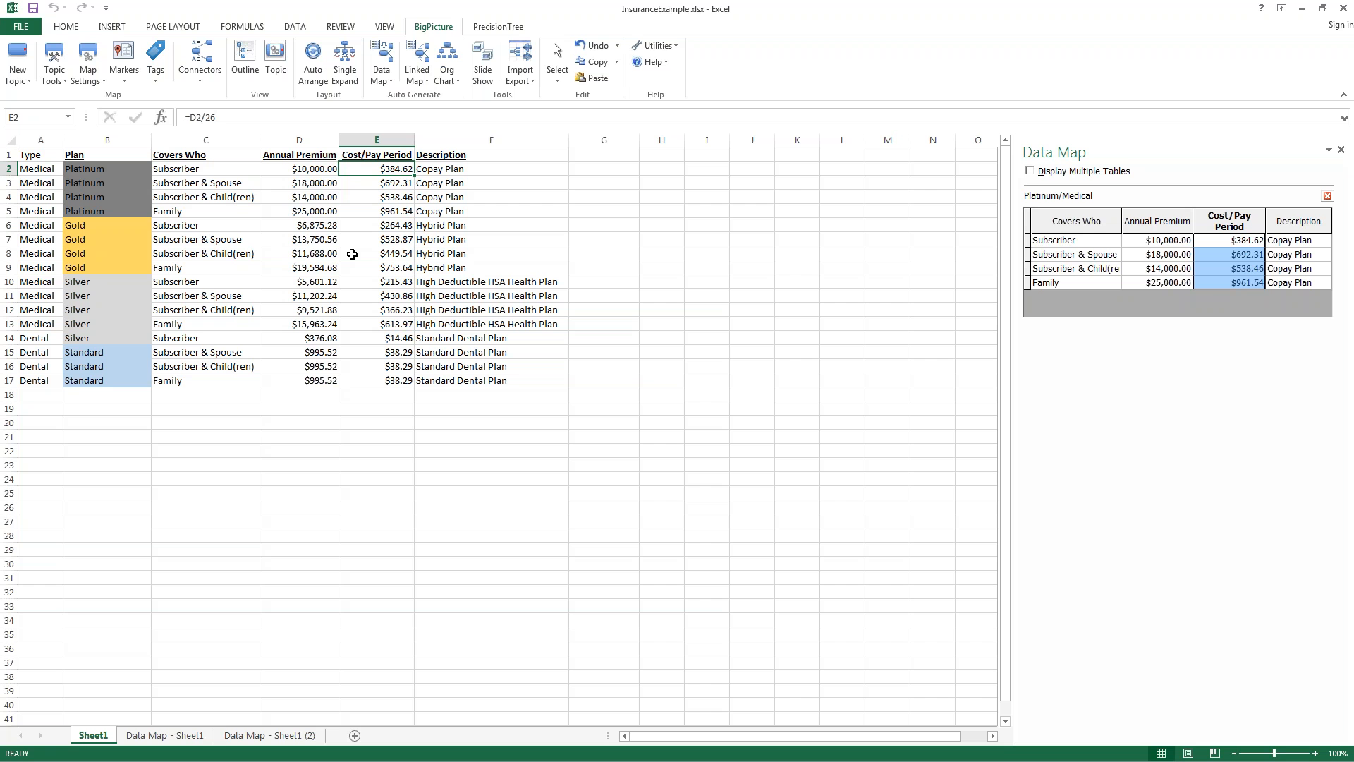
pyautogui.write('=')
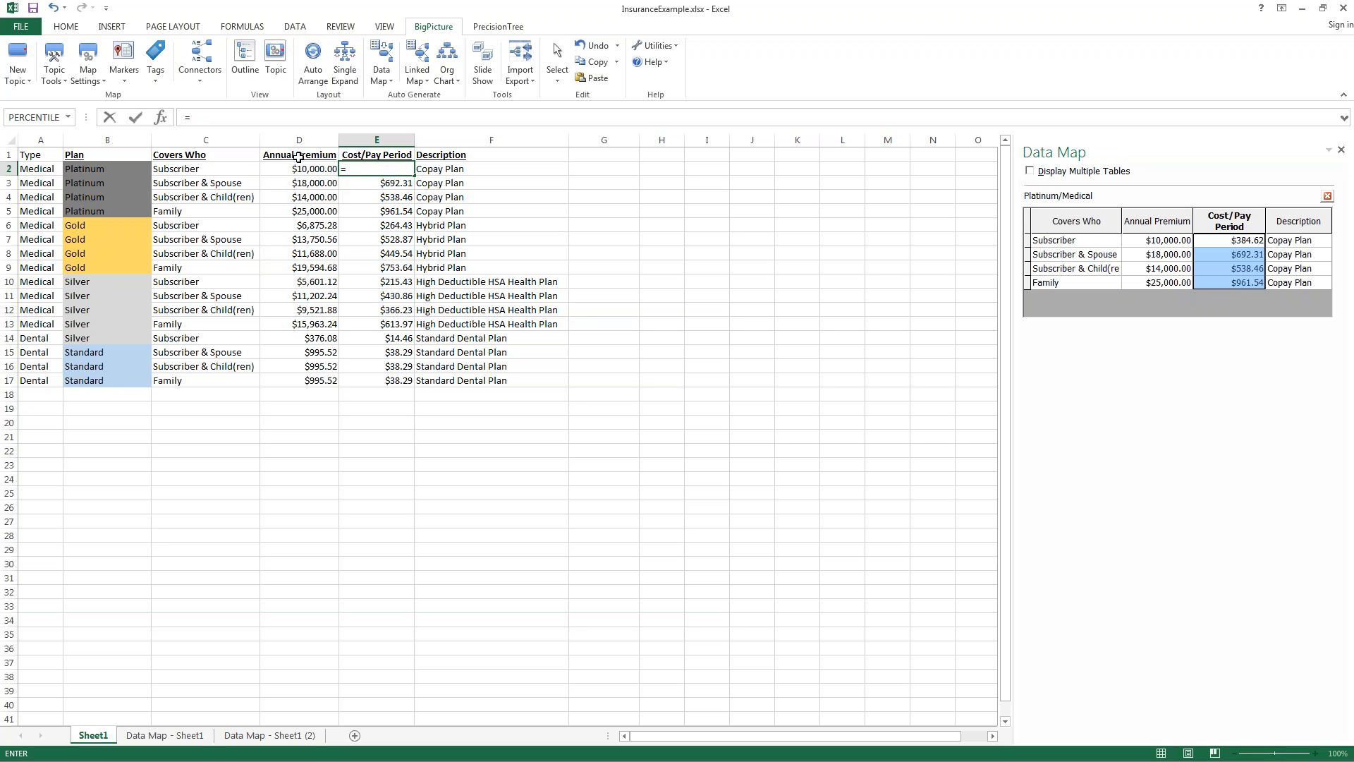
pyautogui.click(311, 170)
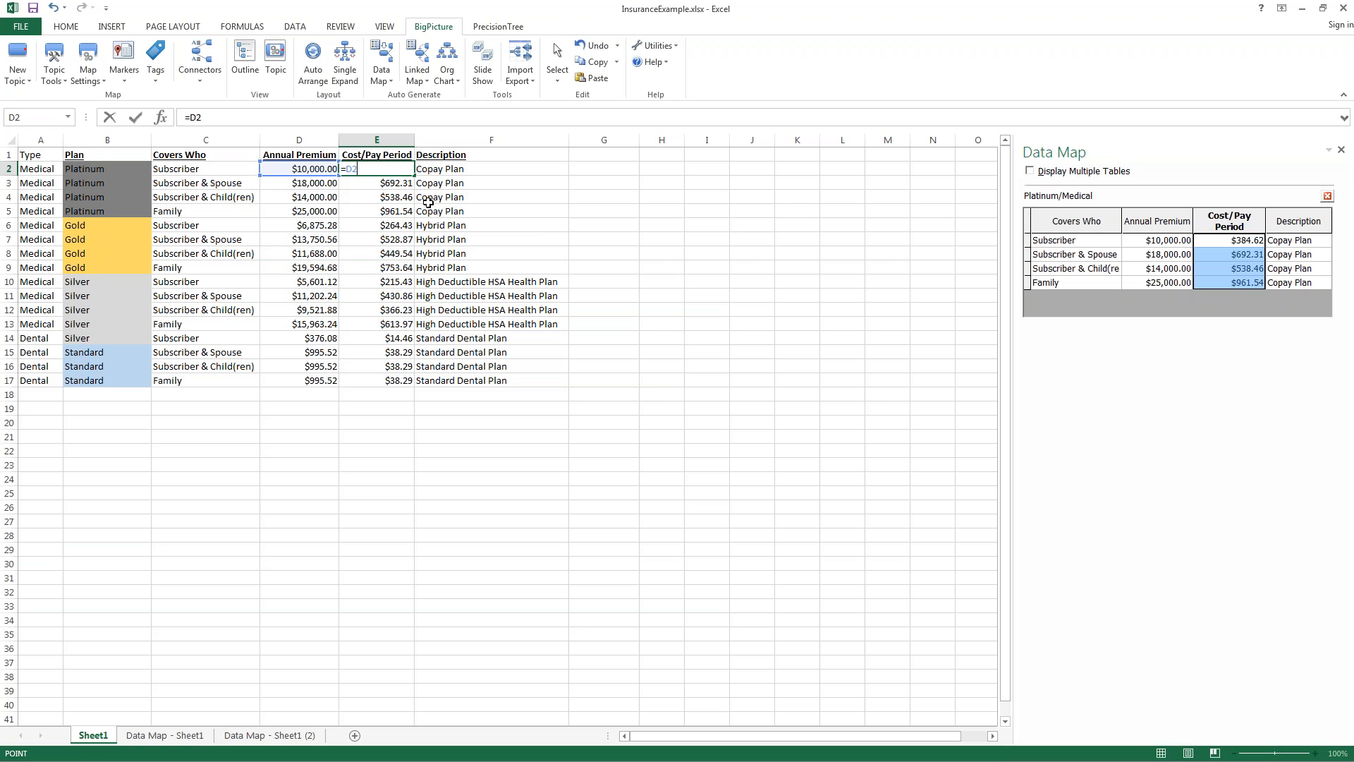
pyautogui.write('/26')
pyautogui.press('Return')
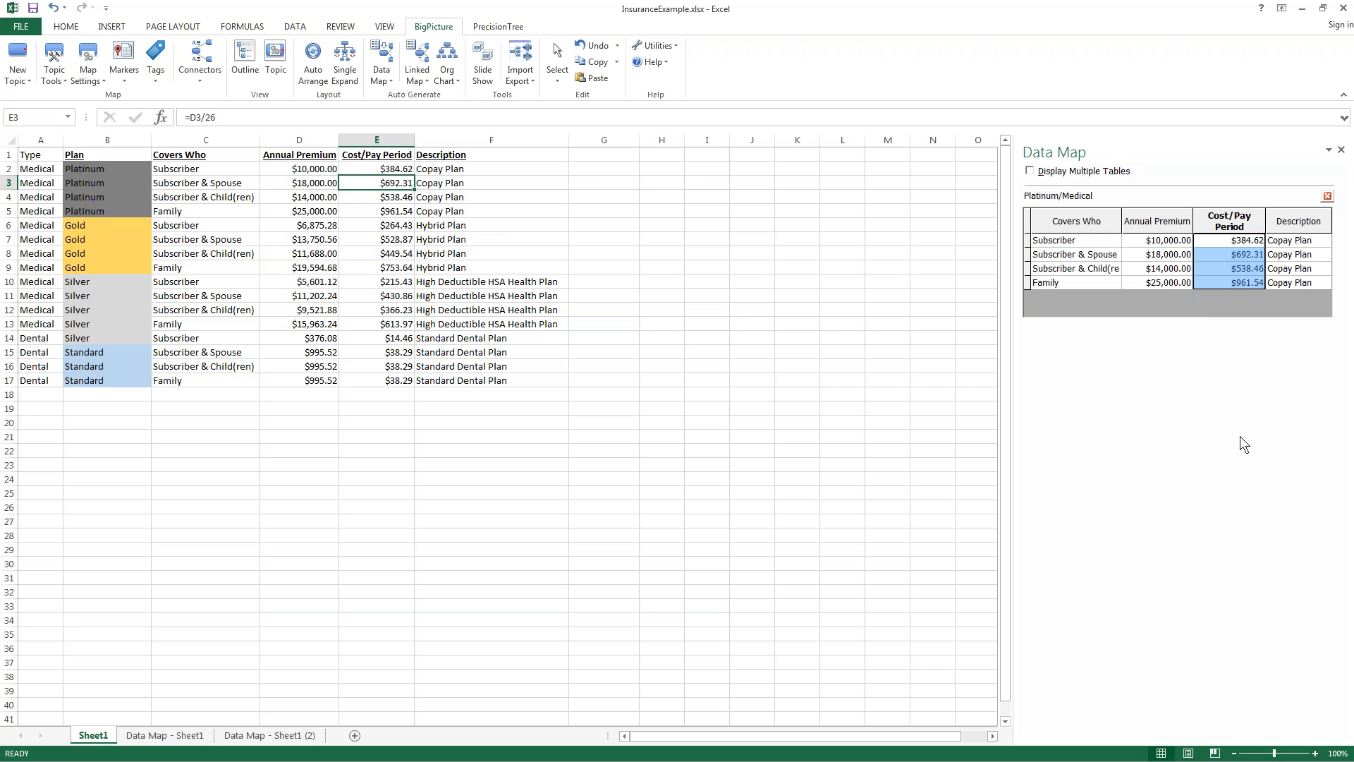
# Check the Cost/Pay Period formula in cell E4 and close the Data Map pane.
pyautogui.click(600, 211)
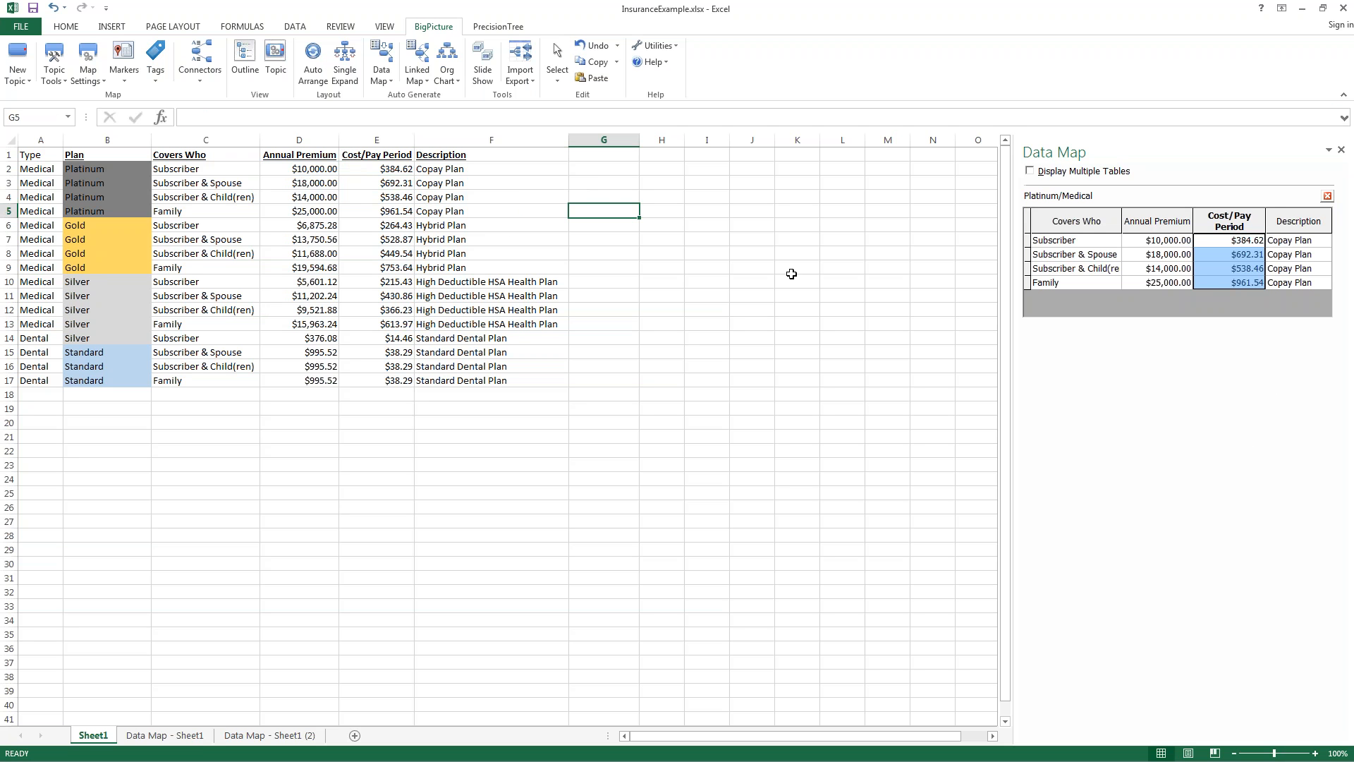
pyautogui.click(389, 197)
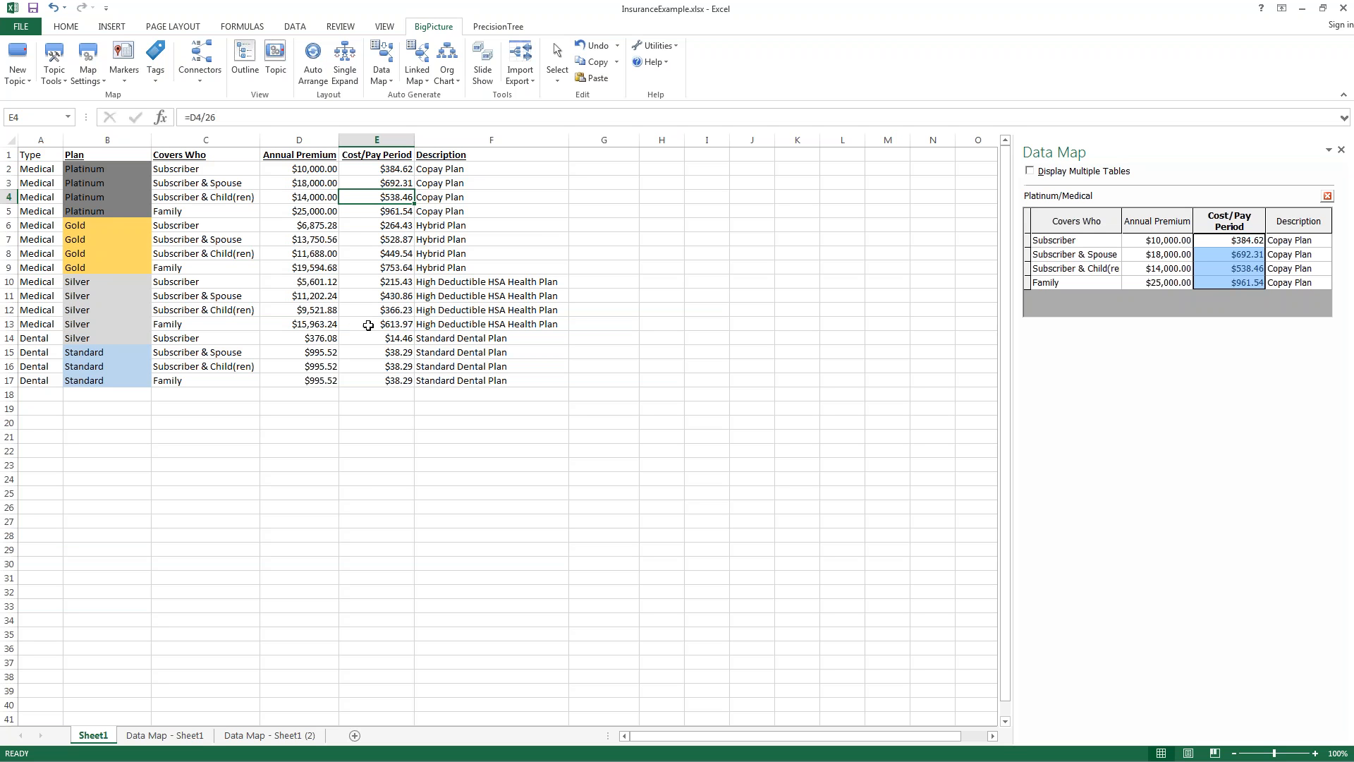
pyautogui.click(381, 508)
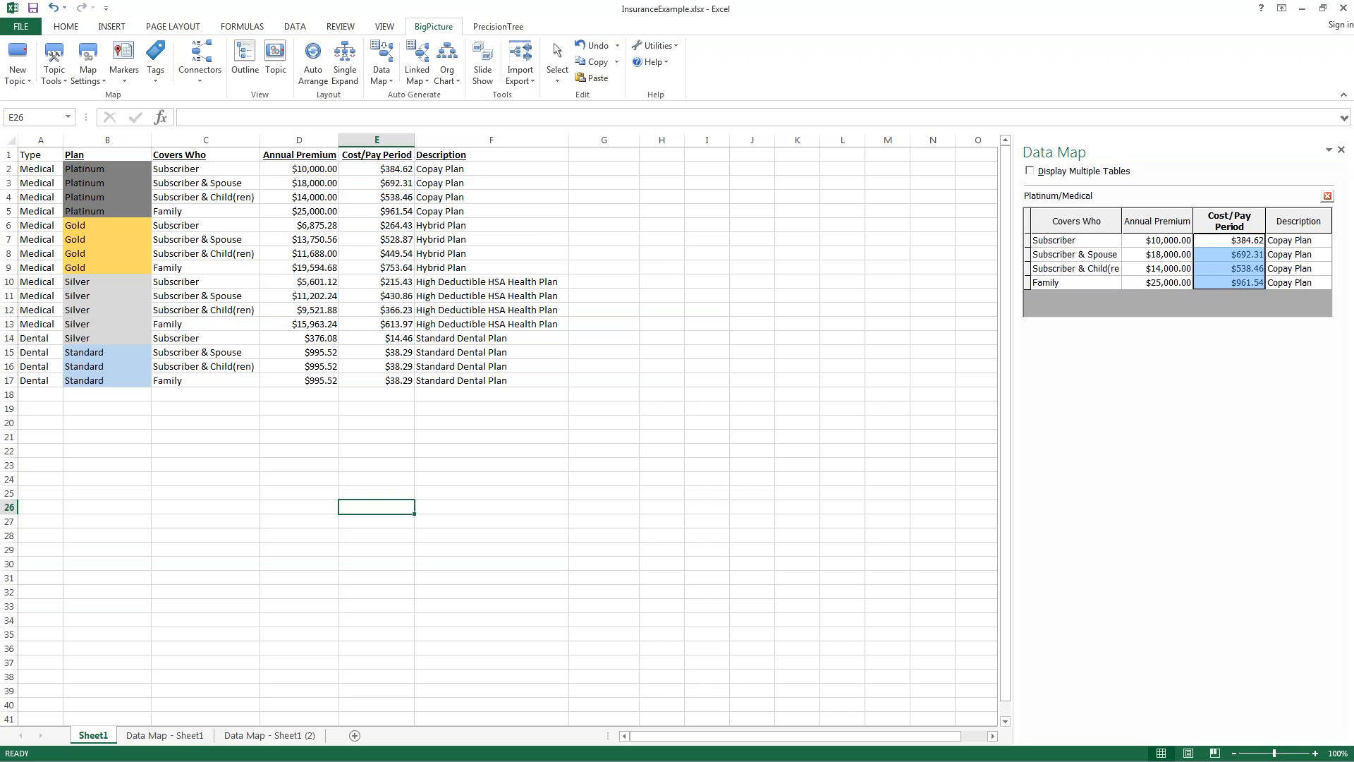
pyautogui.click(825, 338)
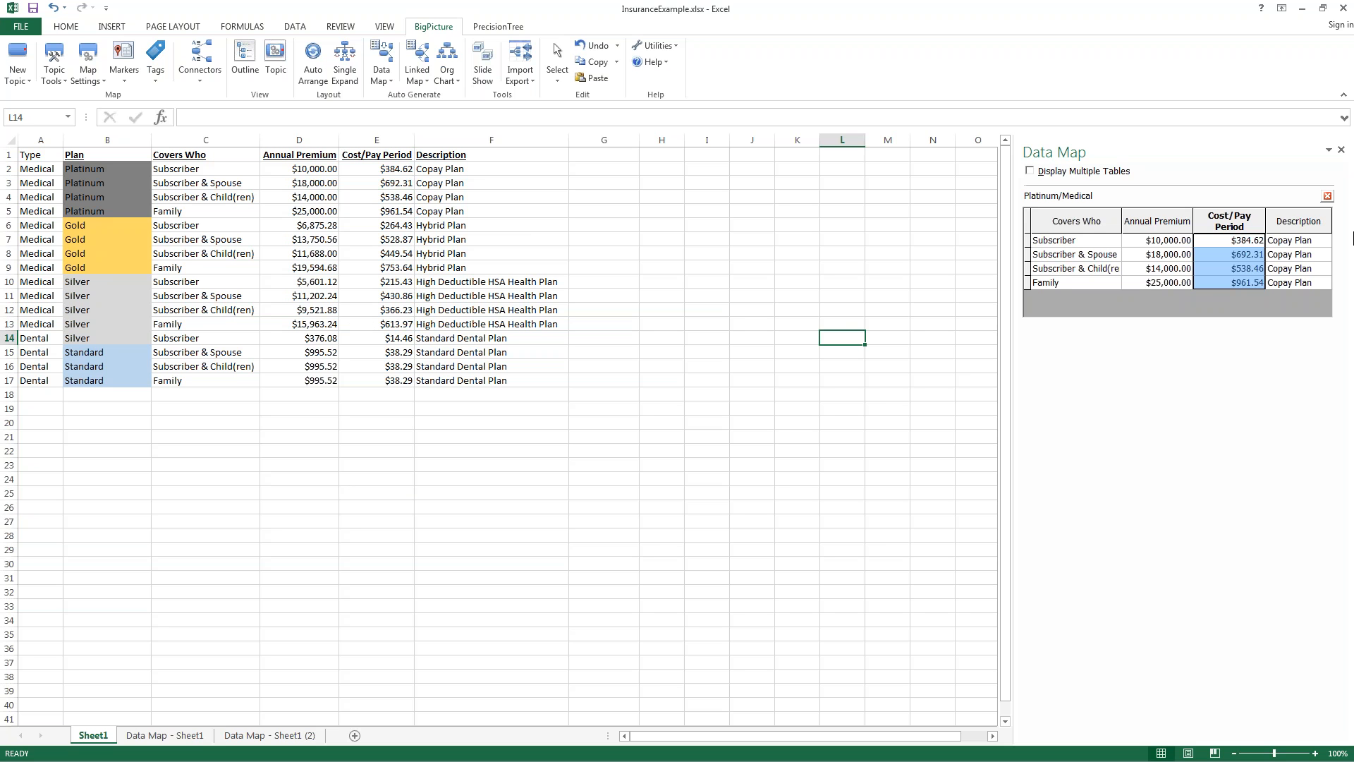
pyautogui.click(1342, 149)
pyautogui.click(808, 310)
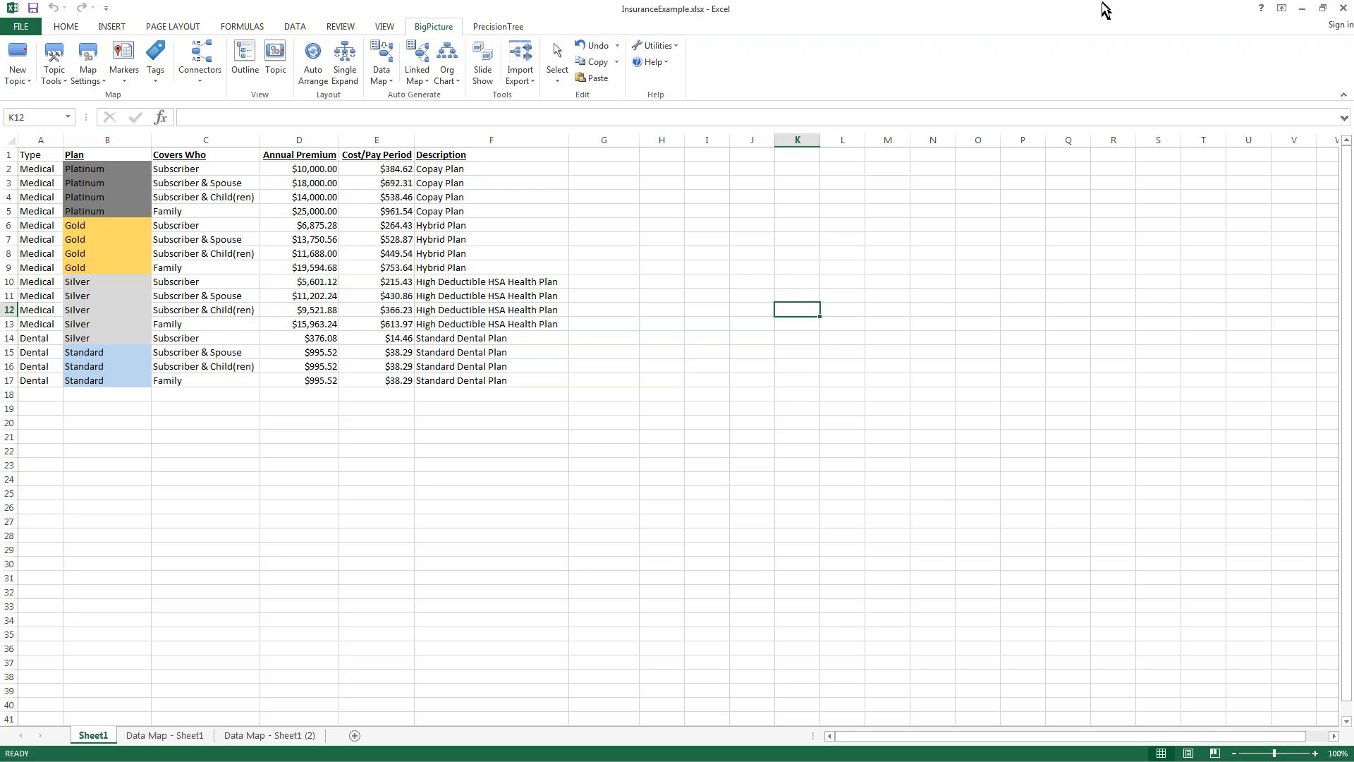
# Open the BigPicture example spreadsheets list and show which help command leads to it.
pyautogui.click(655, 62)
pyautogui.click(688, 96)
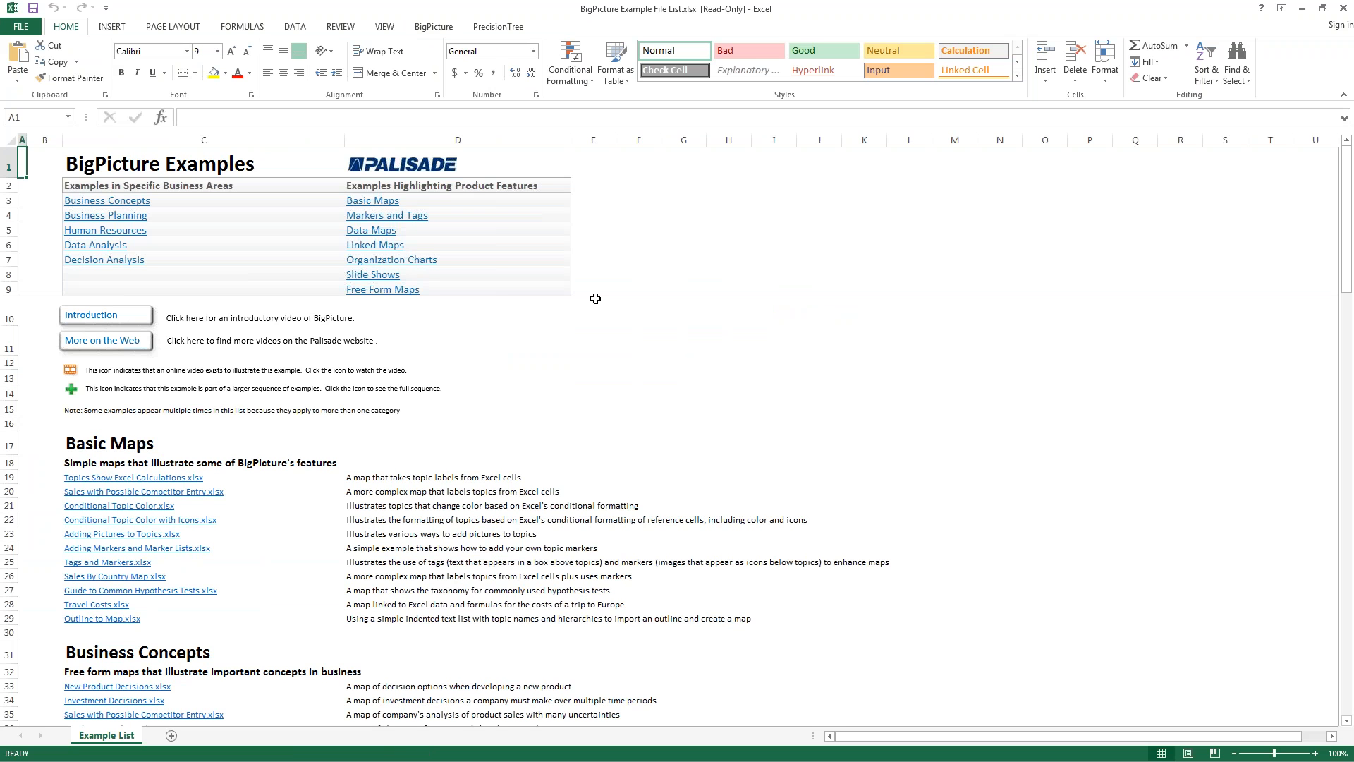
pyautogui.click(433, 27)
pyautogui.click(653, 62)
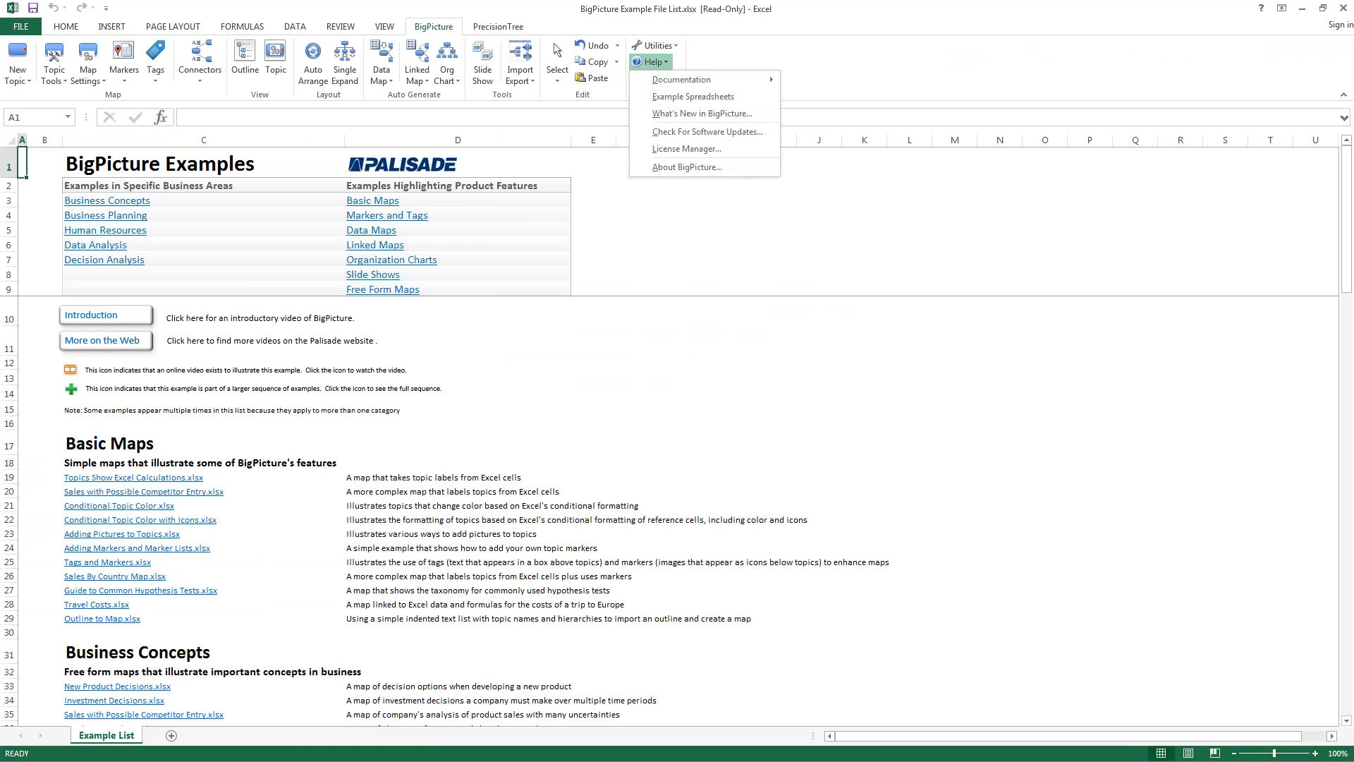
pyautogui.click(666, 96)
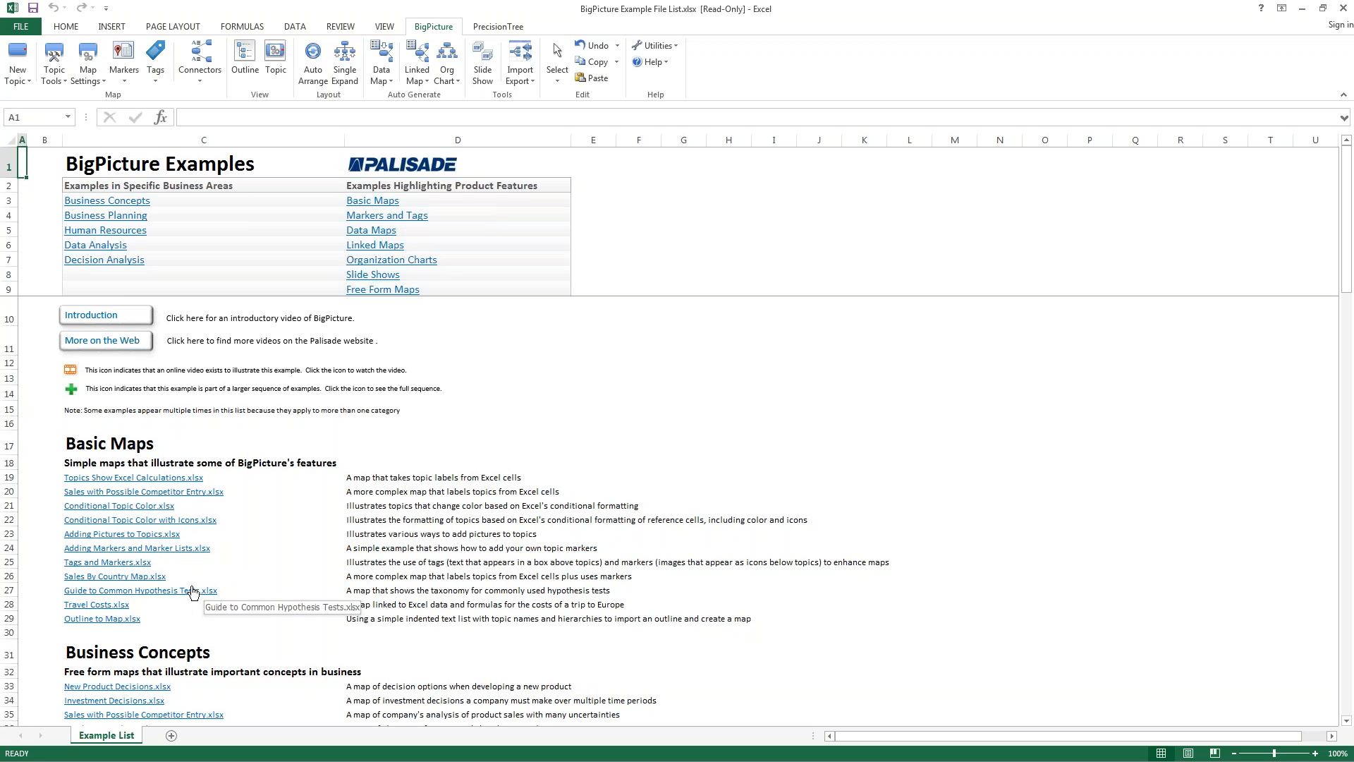
# Open the Org Chart with Calculations and Markers.xlsx example from the Organization Charts section and show its Employees sheet.
pyautogui.click(395, 260)
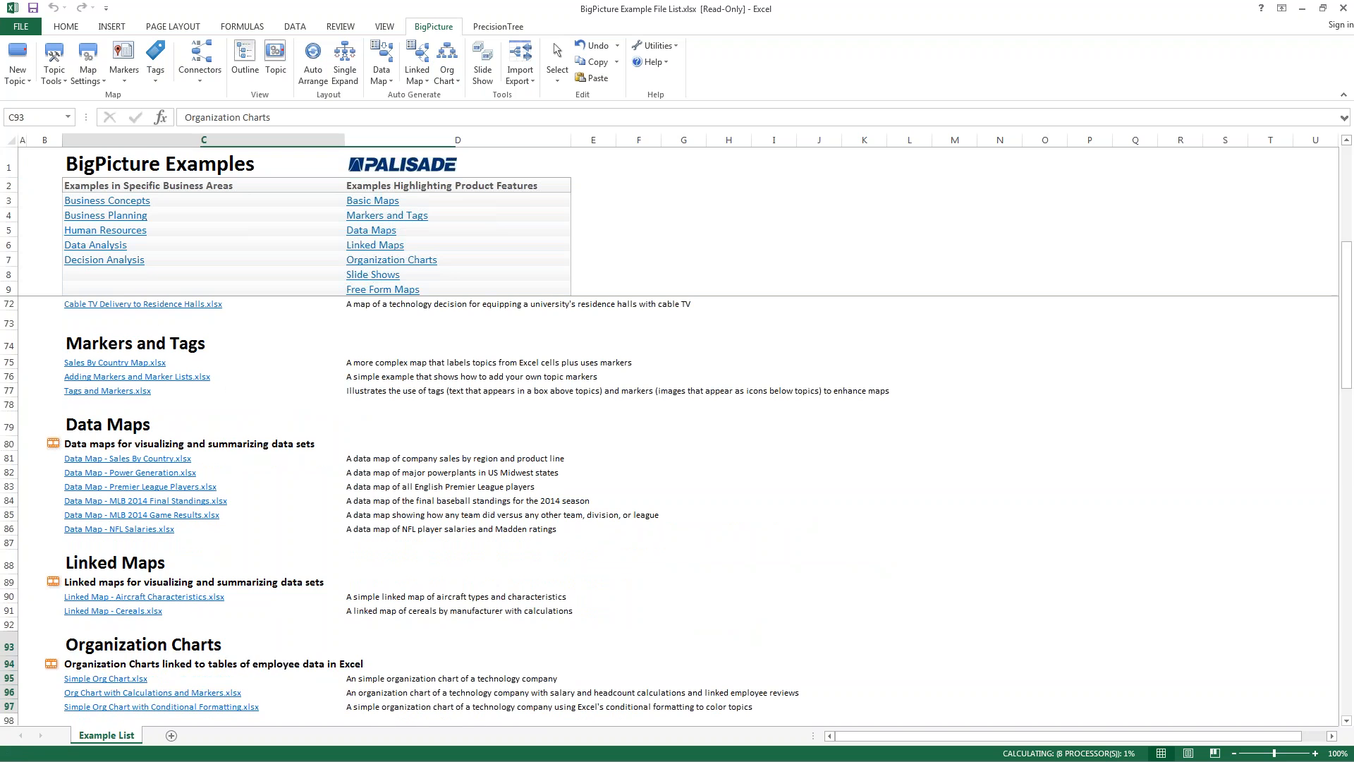
pyautogui.click(130, 695)
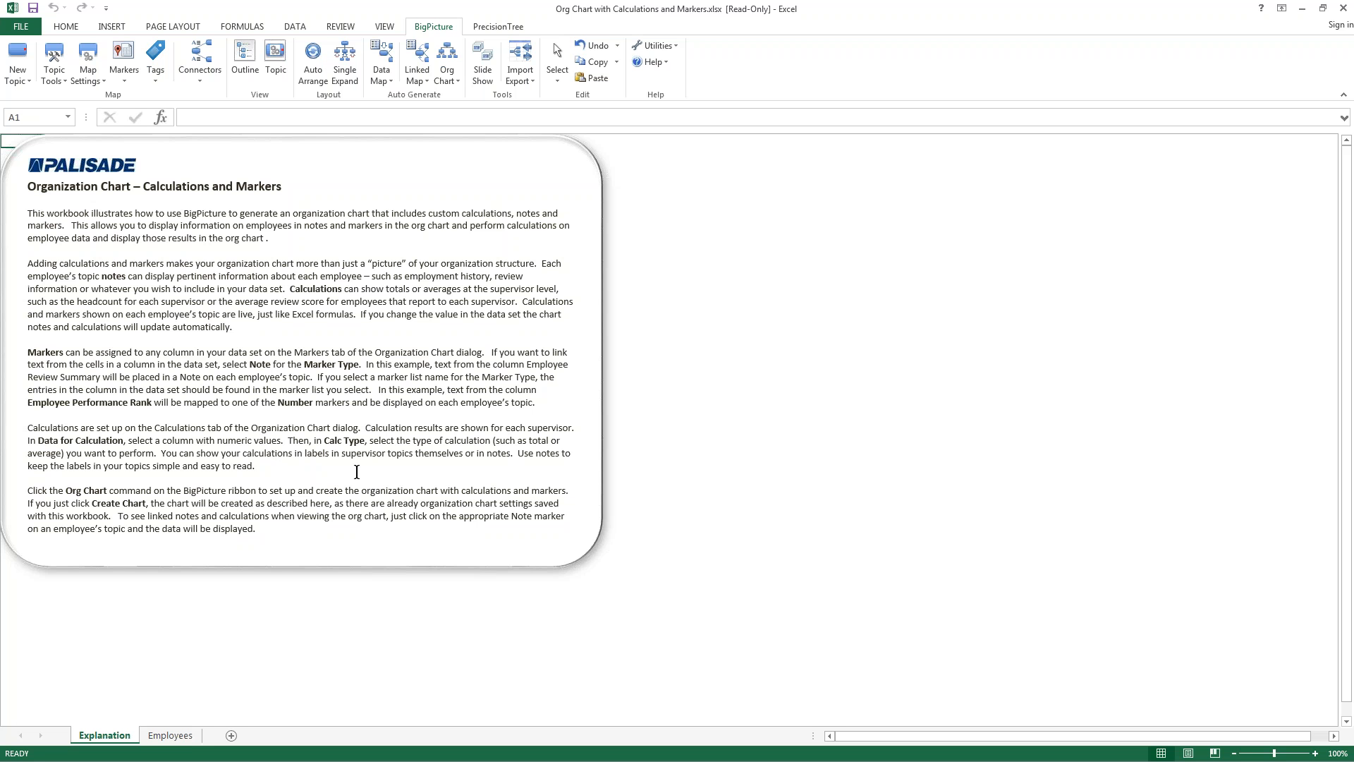
pyautogui.click(175, 739)
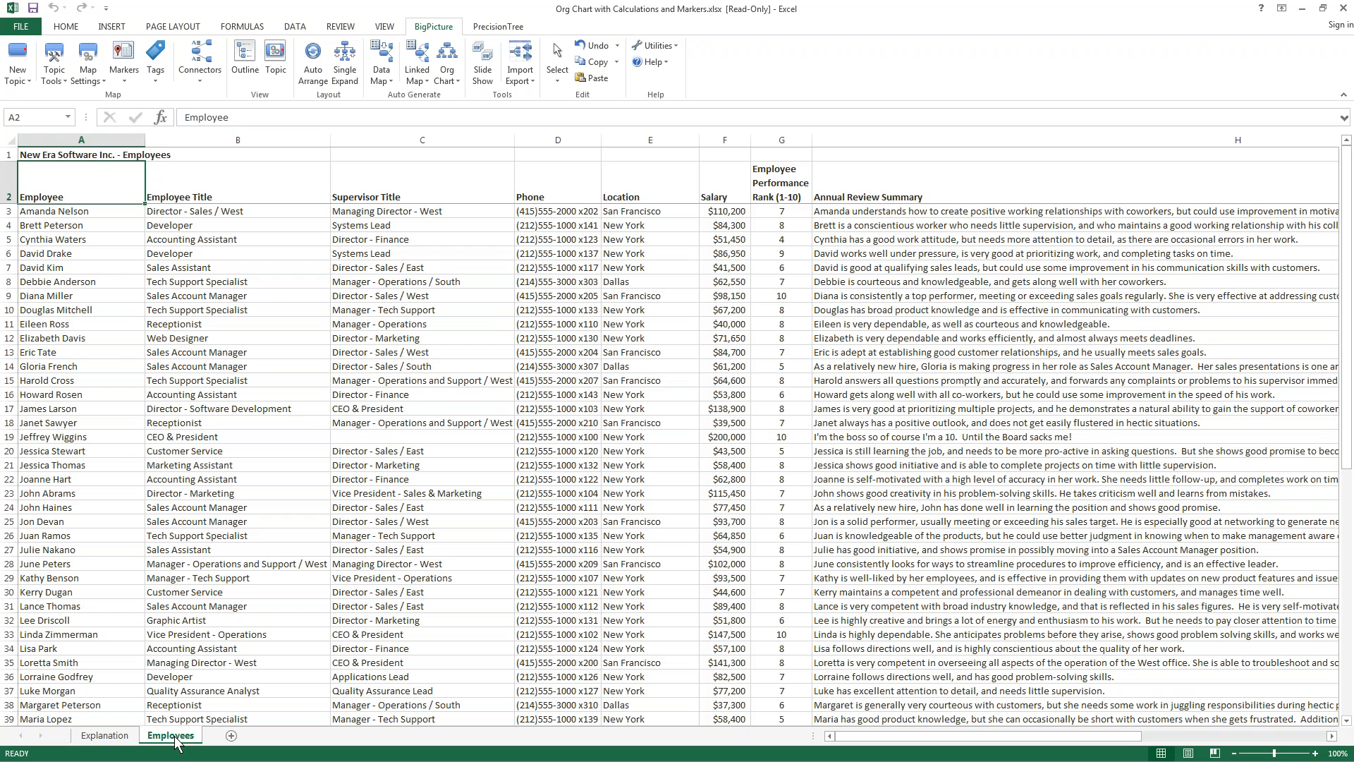
# Examine how the Employee Title and Supervisor Title columns relate employees to their supervisors.
pyautogui.click(237, 139)
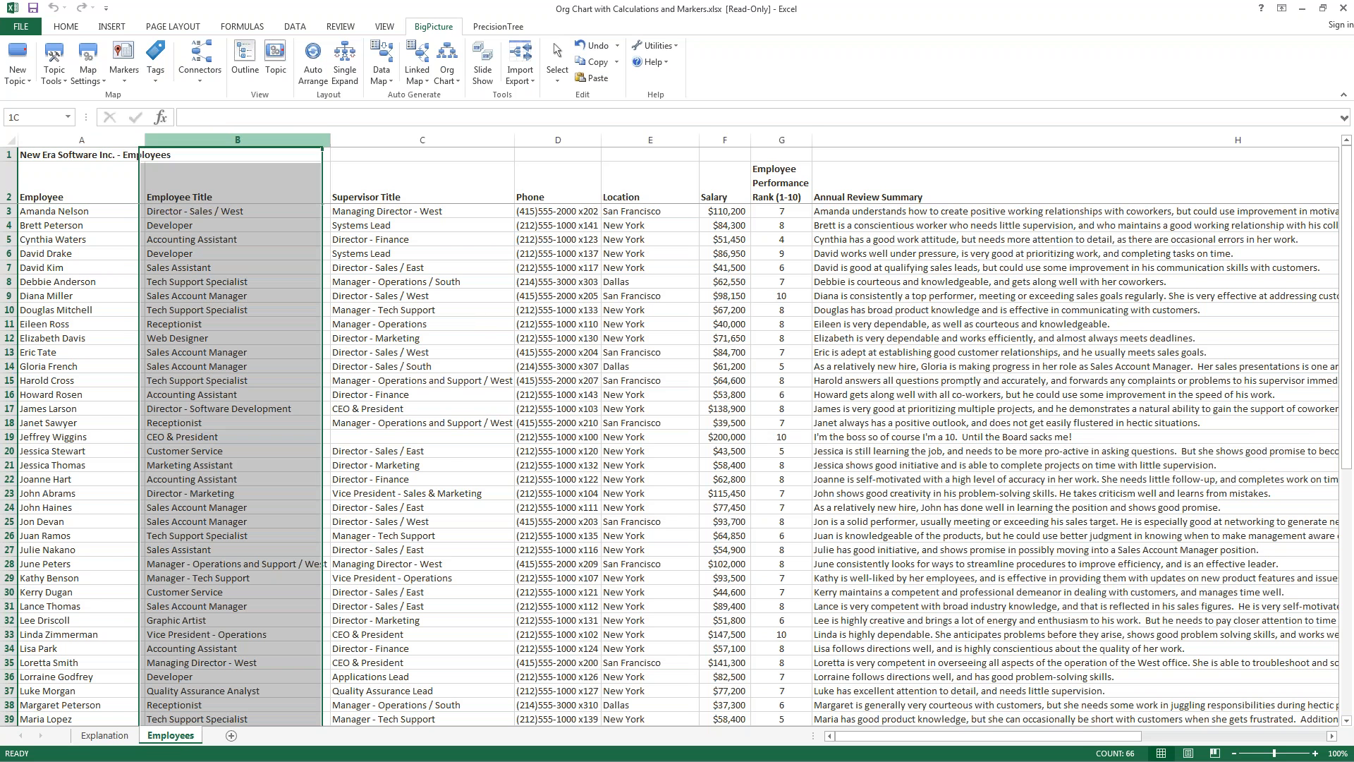
pyautogui.moveTo(236, 140); pyautogui.dragTo(342, 140)
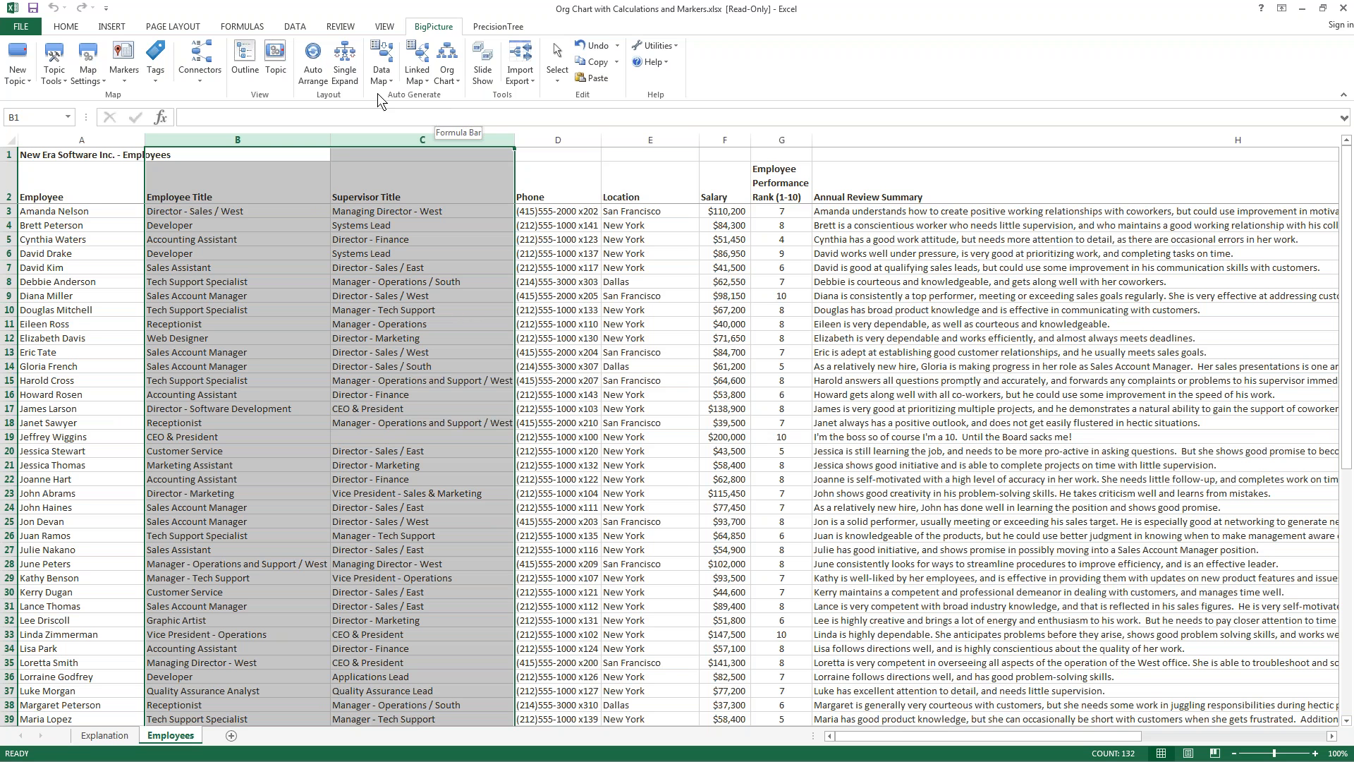
pyautogui.click(237, 139)
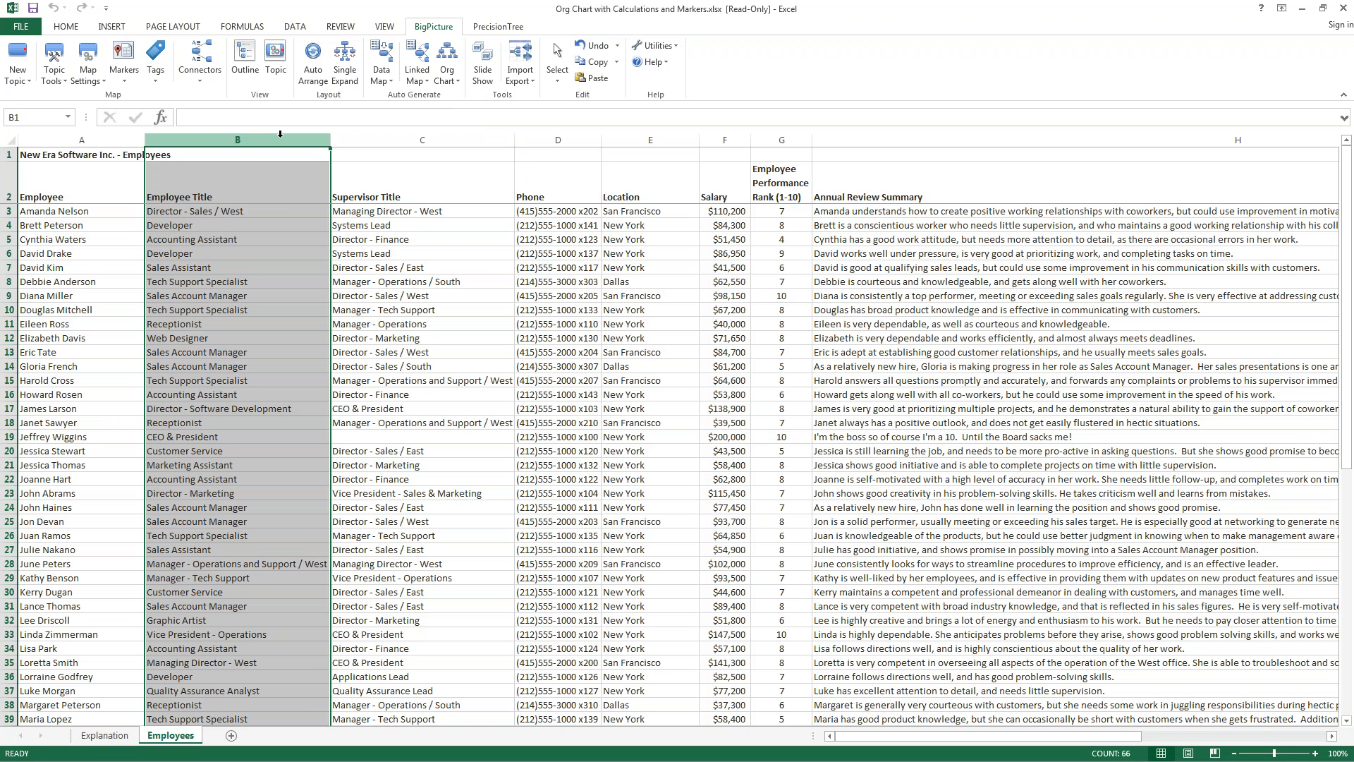
pyautogui.click(237, 211)
pyautogui.click(359, 210)
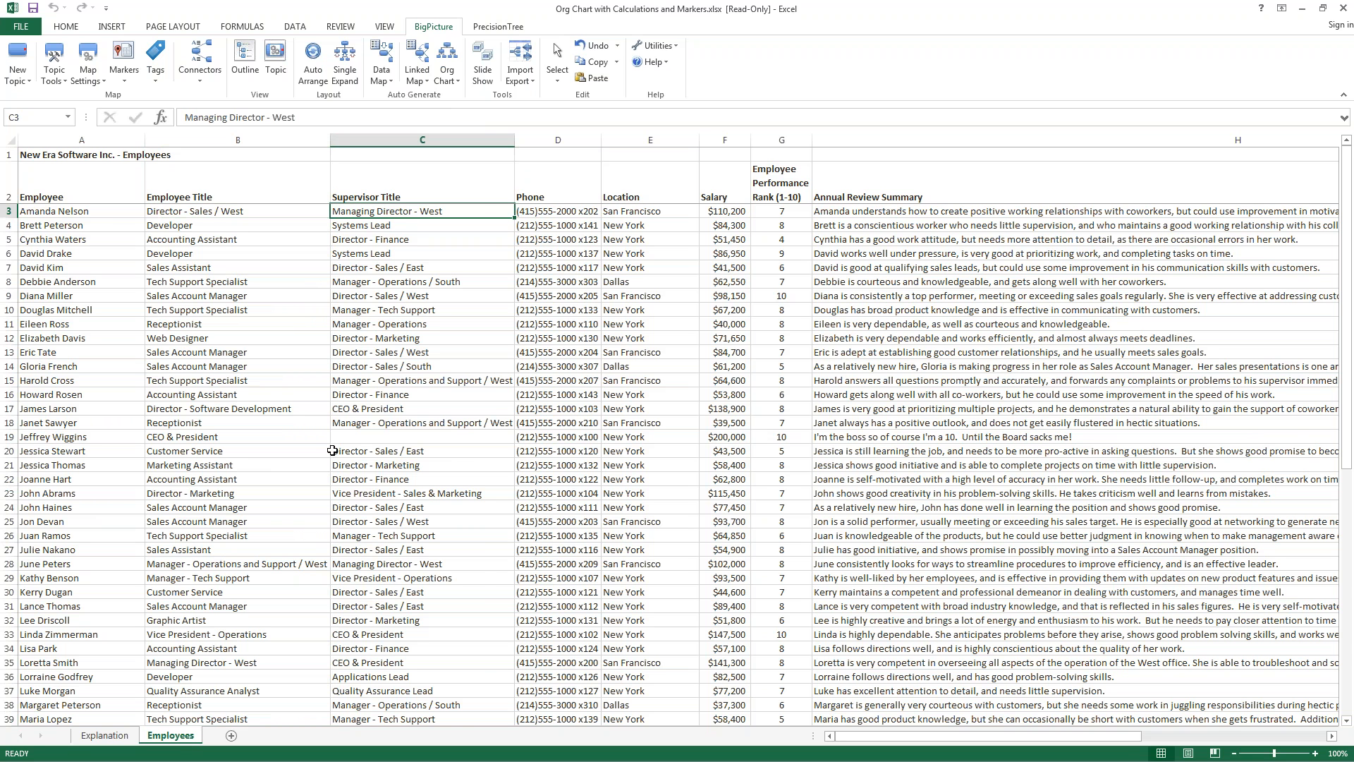
pyautogui.click(220, 136)
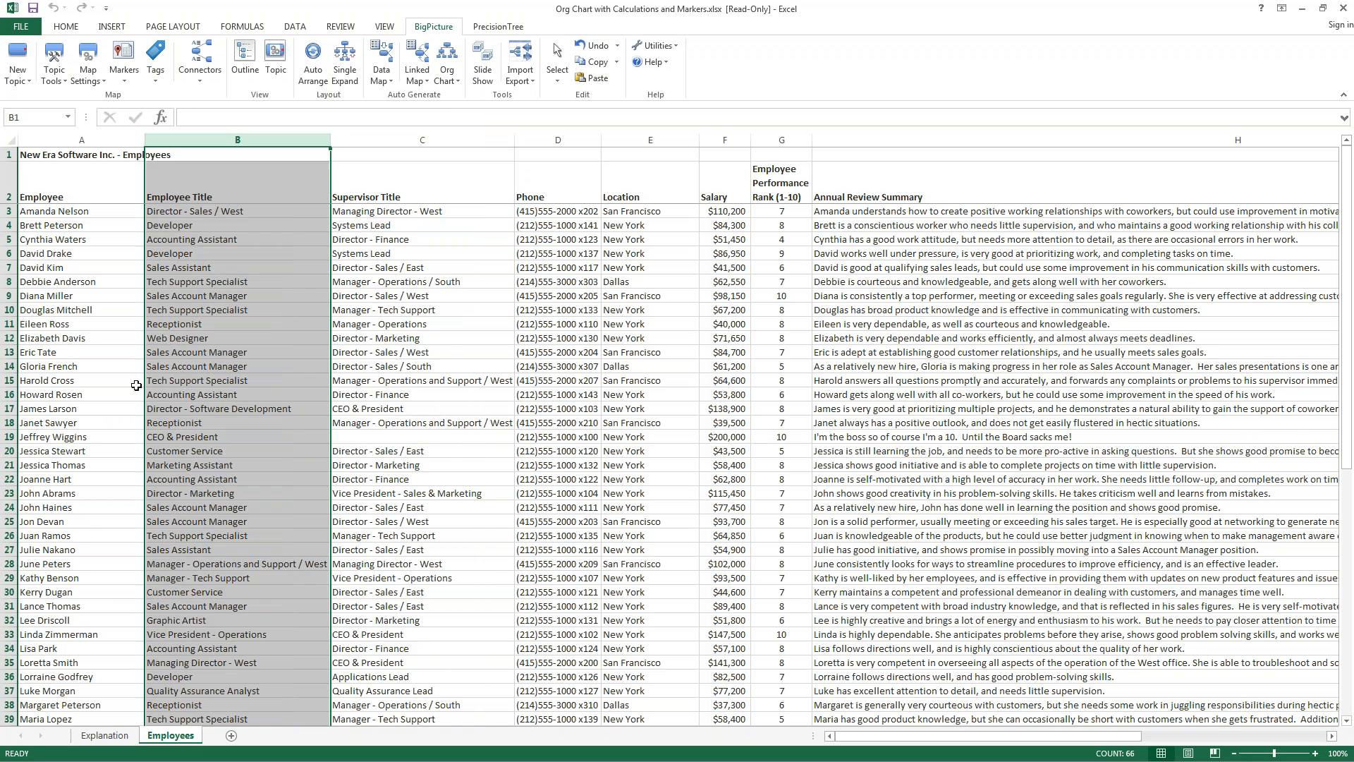
# Trace the reporting chain from Director - Sales / West through Managing Director - West to CEO & President, checking the CEO's Supervisor Title cell.
pyautogui.click(253, 217)
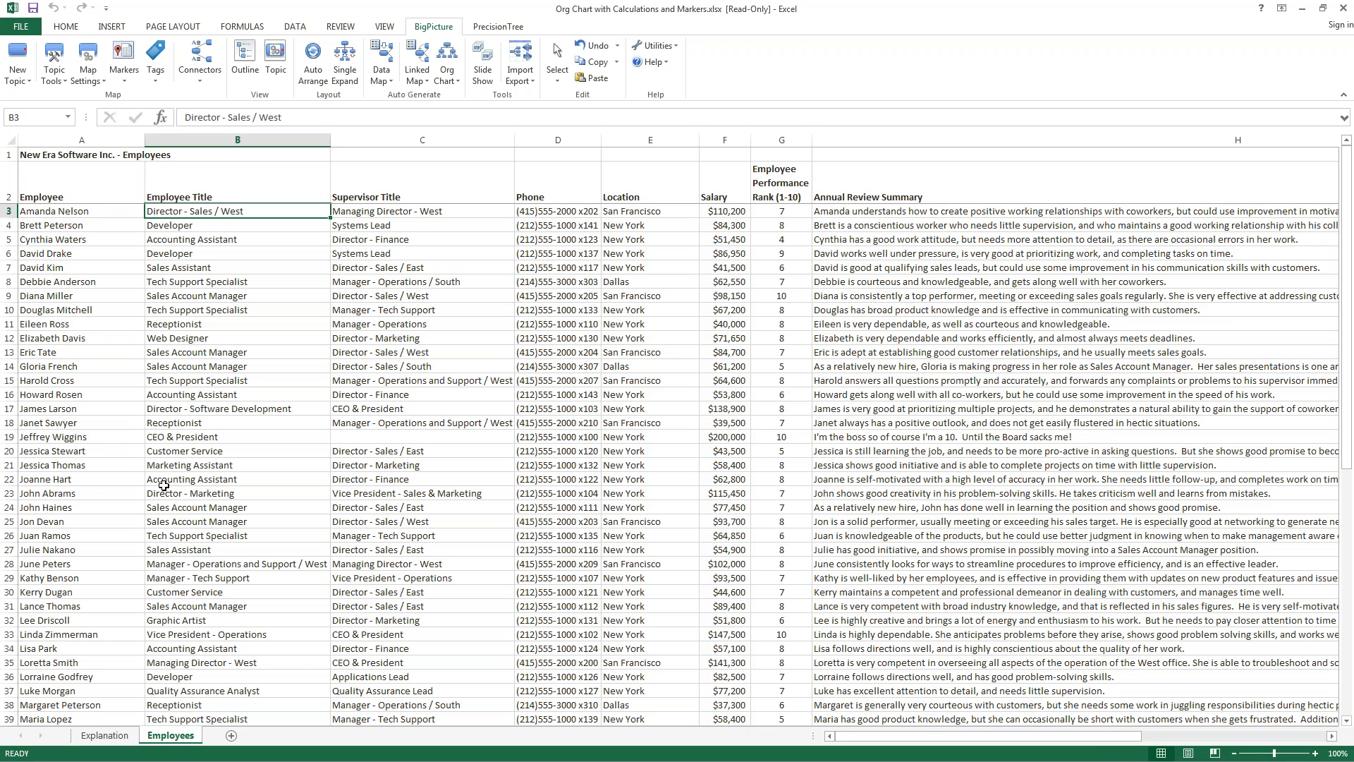
pyautogui.click(415, 210)
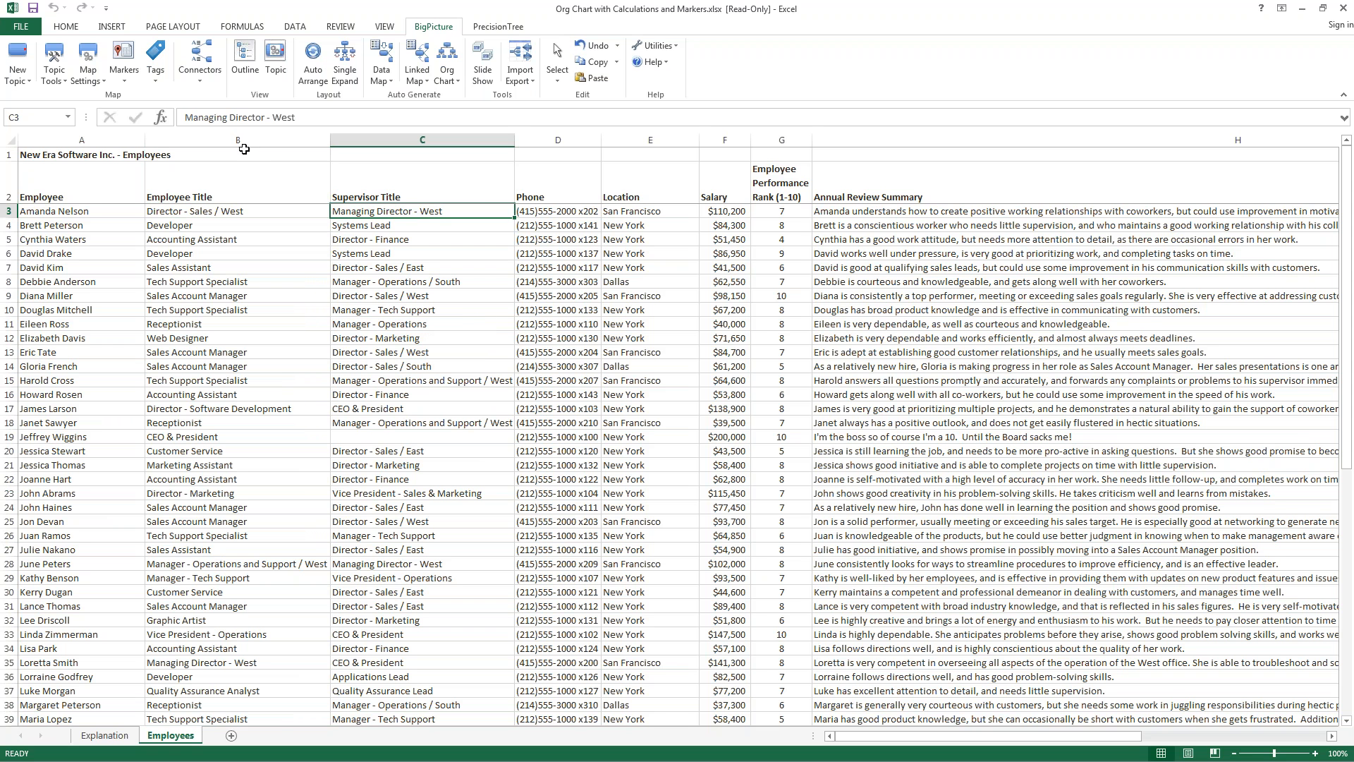
pyautogui.click(254, 138)
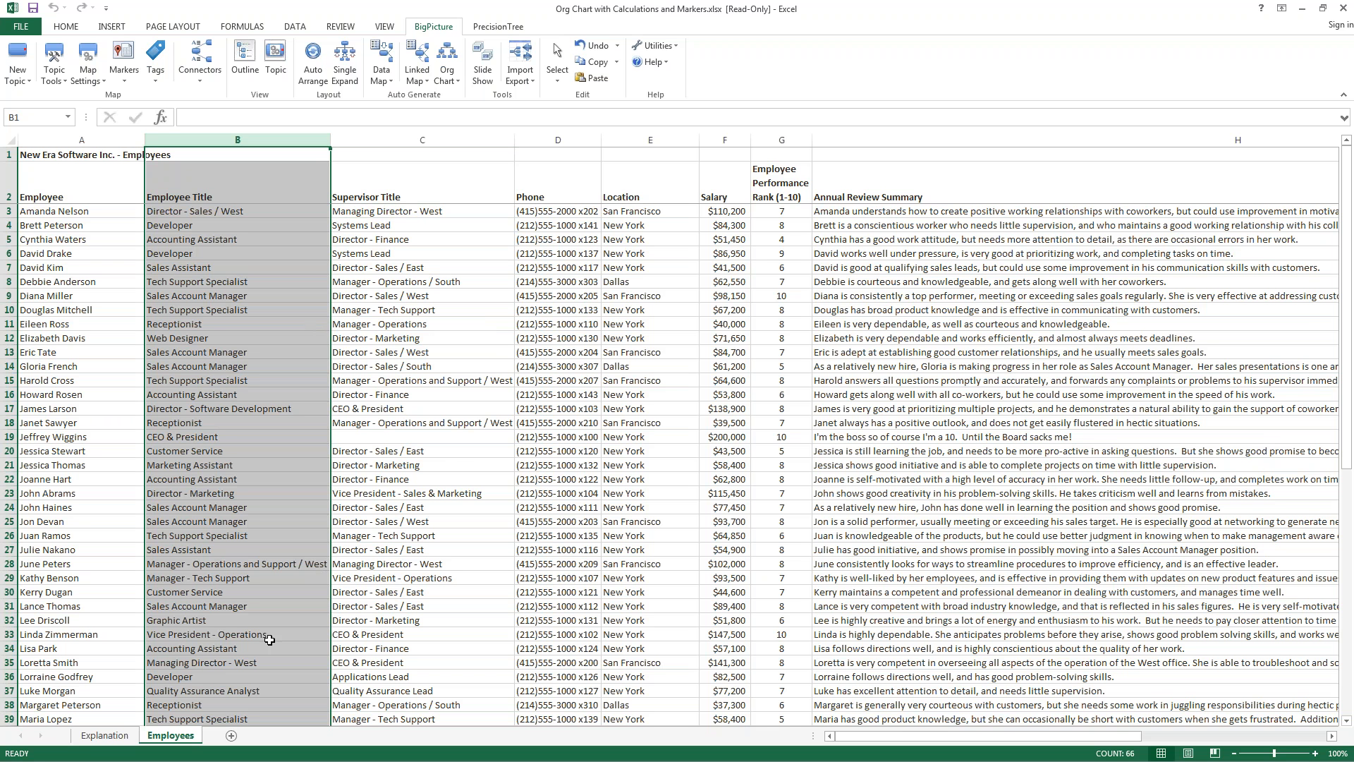
pyautogui.click(217, 664)
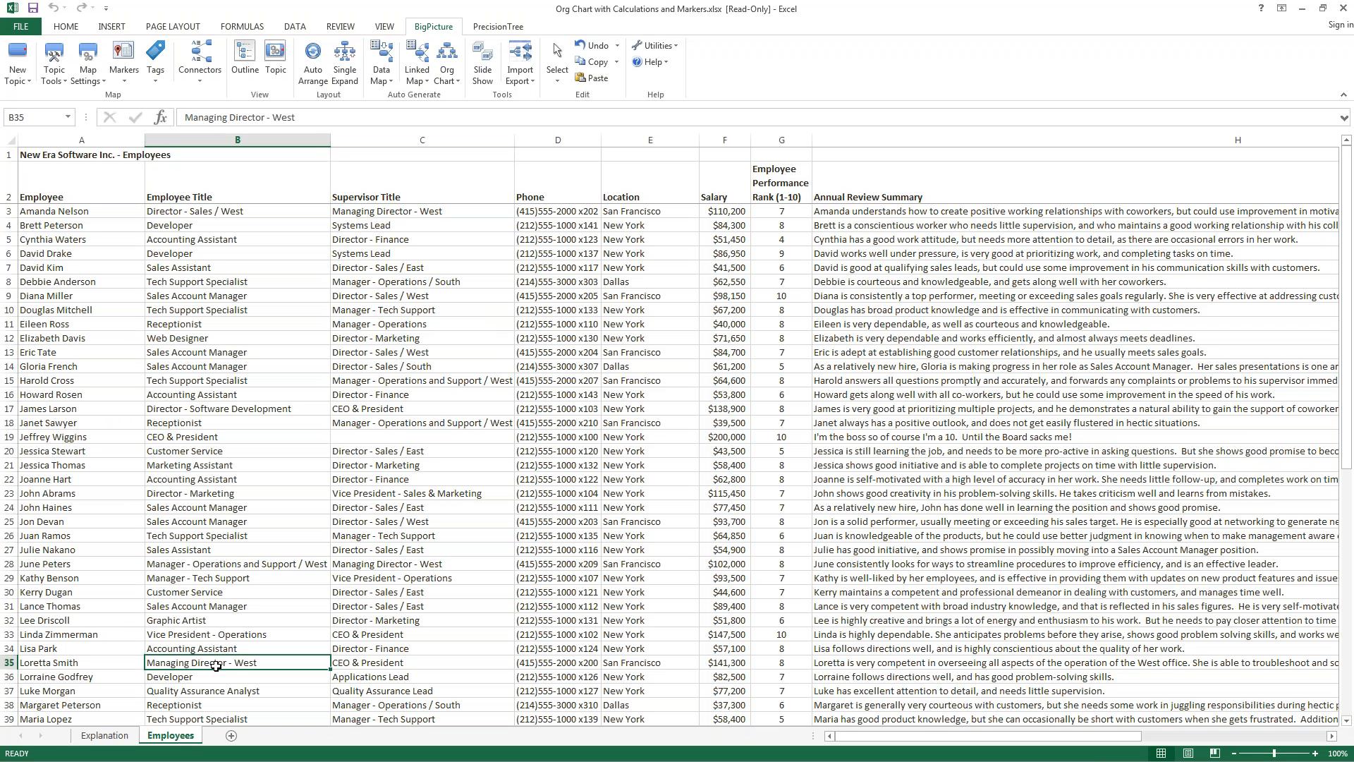
pyautogui.click(386, 663)
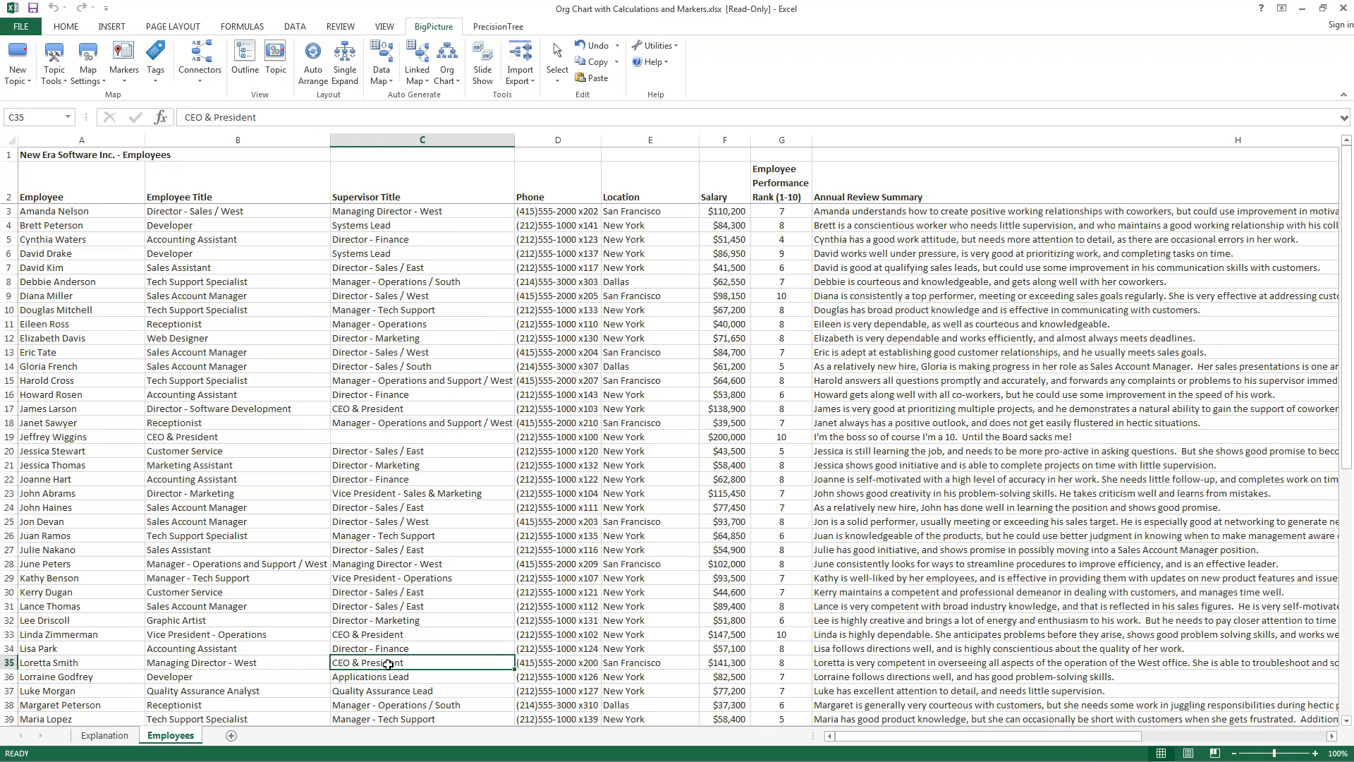
pyautogui.click(216, 140)
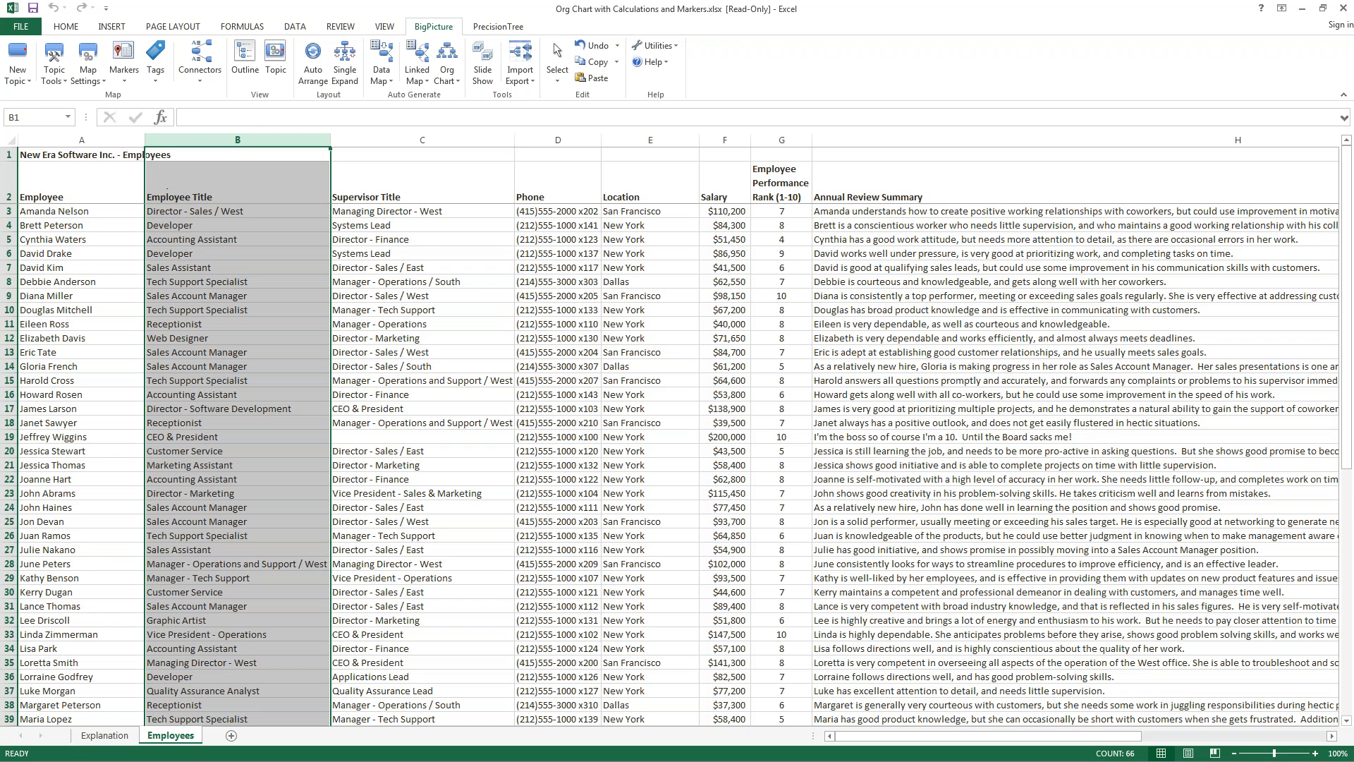
pyautogui.click(190, 437)
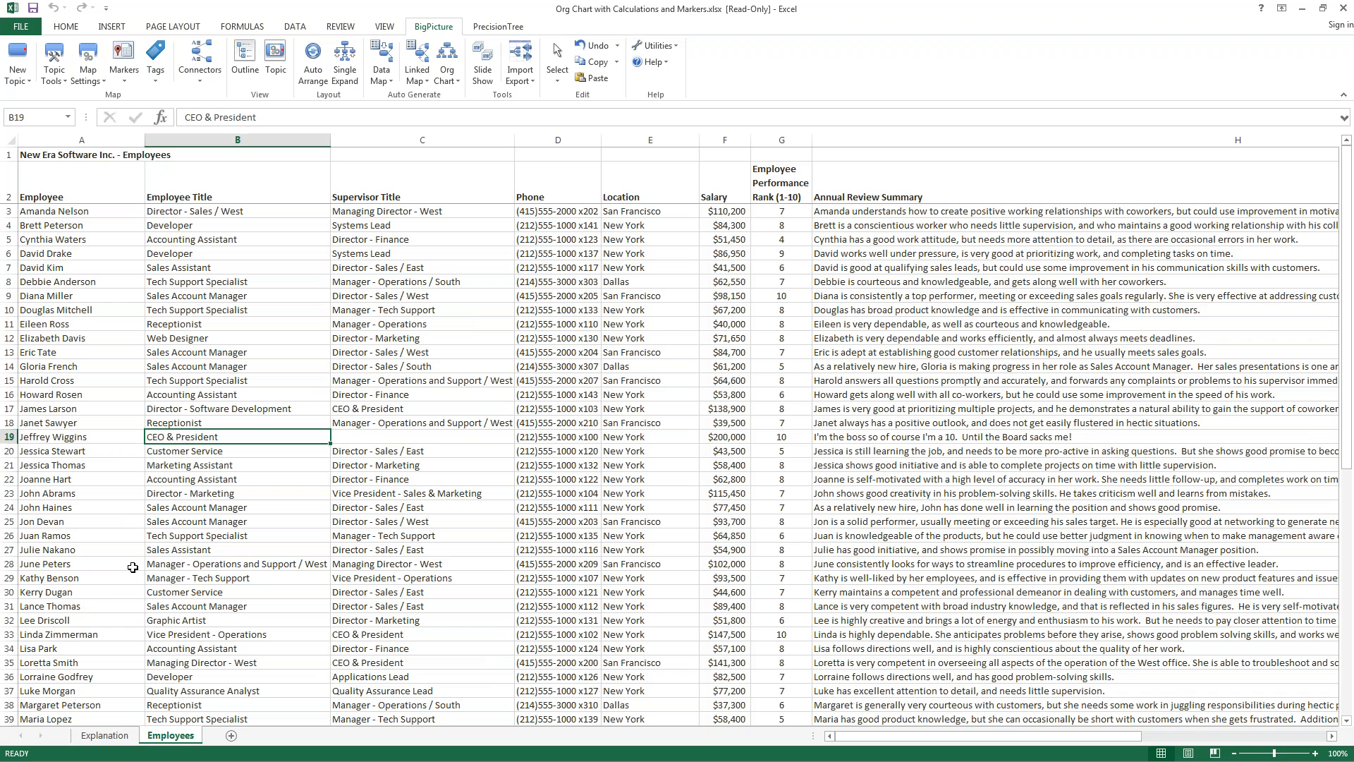
pyautogui.click(347, 438)
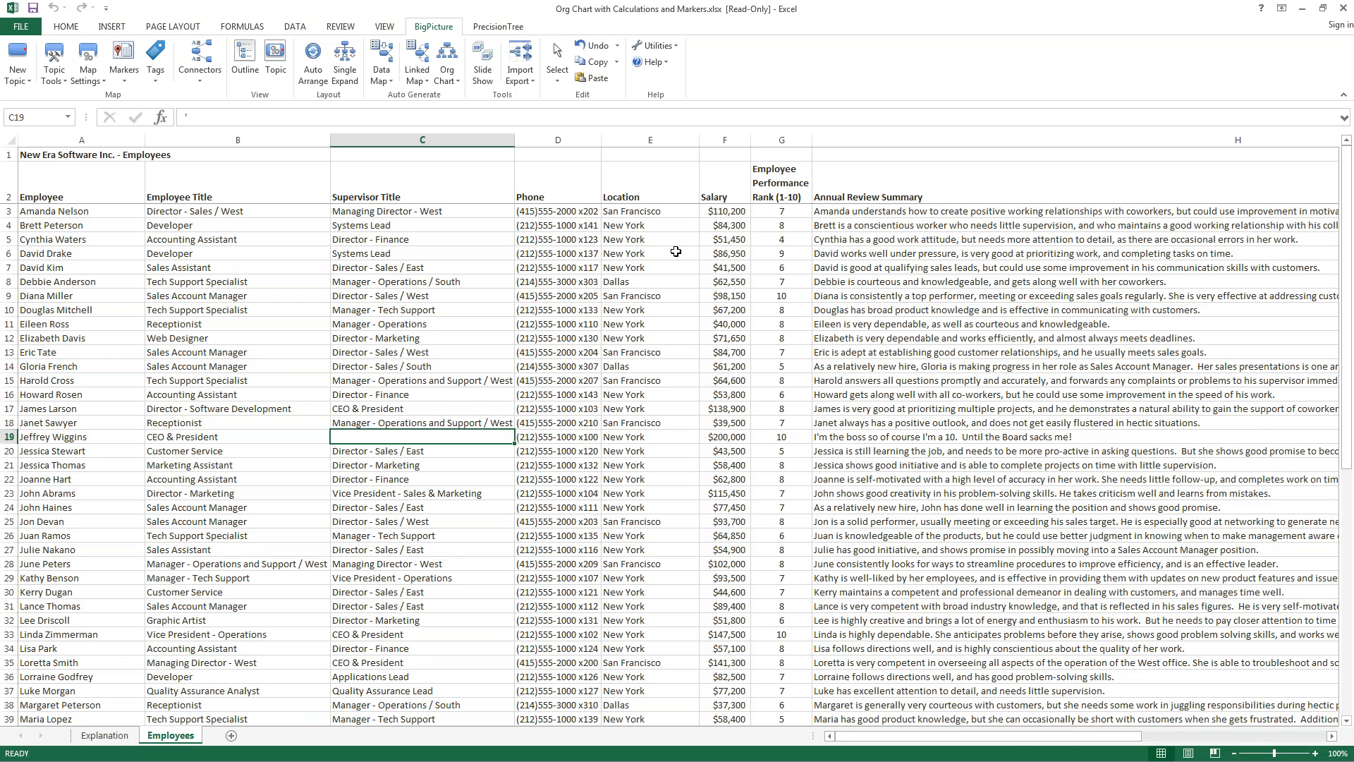
# Start an organization chart from the Employees table and show its settings for adding employee pictures.
pyautogui.click(446, 79)
pyautogui.click(452, 97)
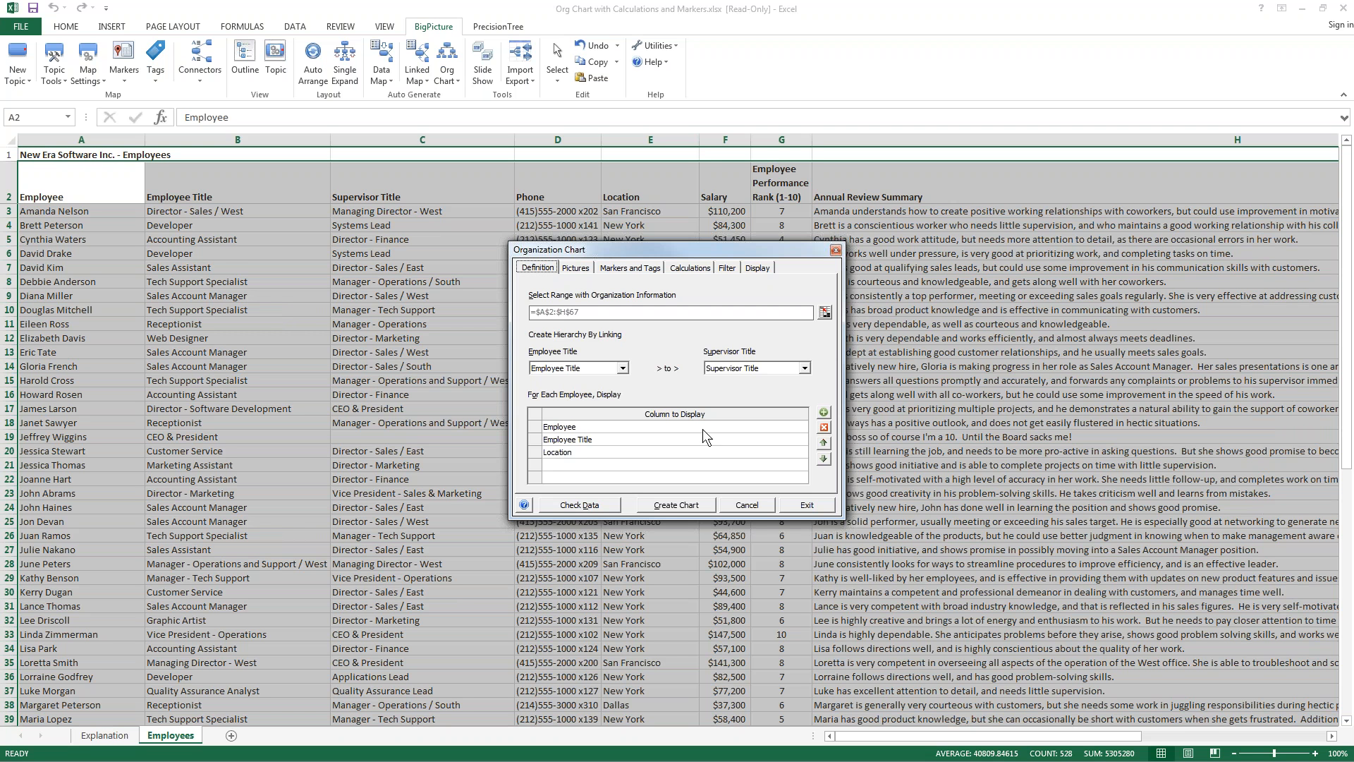
pyautogui.click(571, 269)
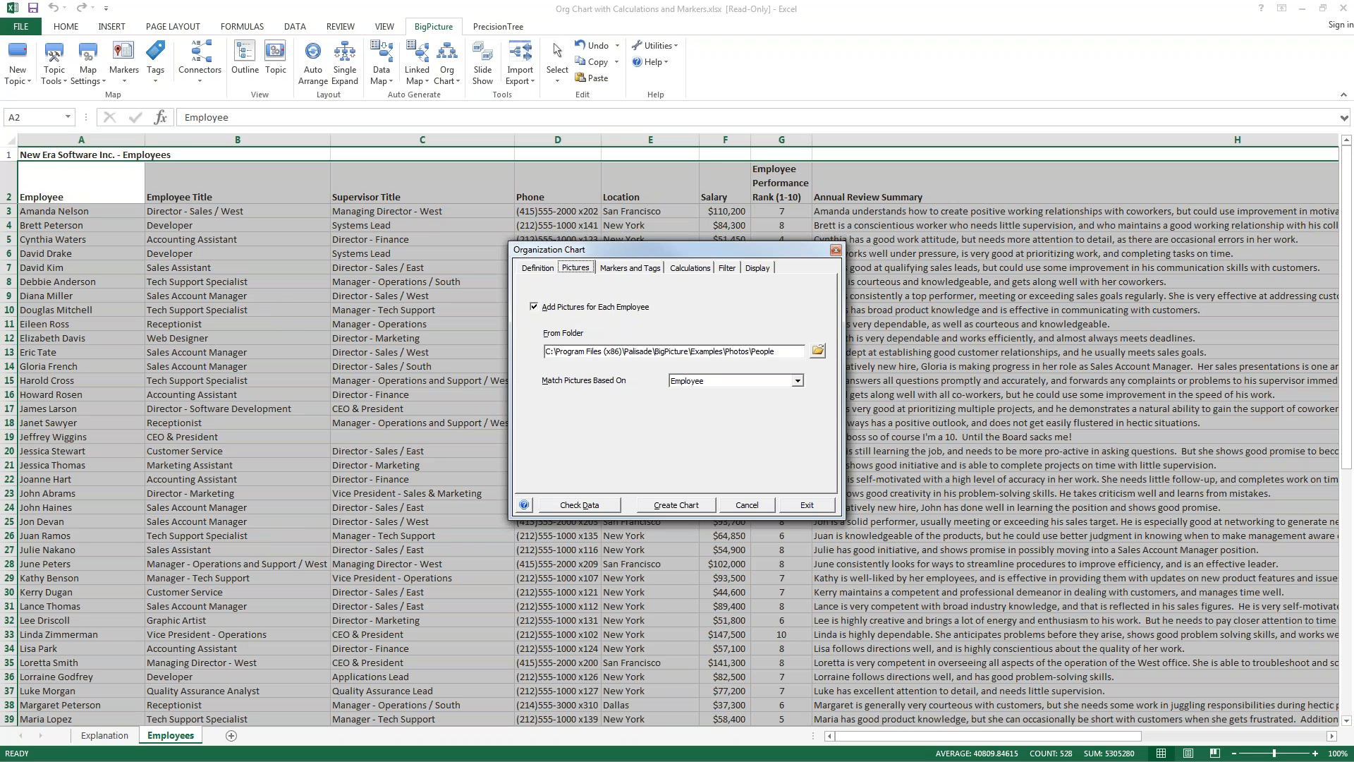
# Open the BigPicture Examples\Photos\People folder in Windows Explorer and place its window beside the Organization Chart dialog.
pyautogui.press('super+e')
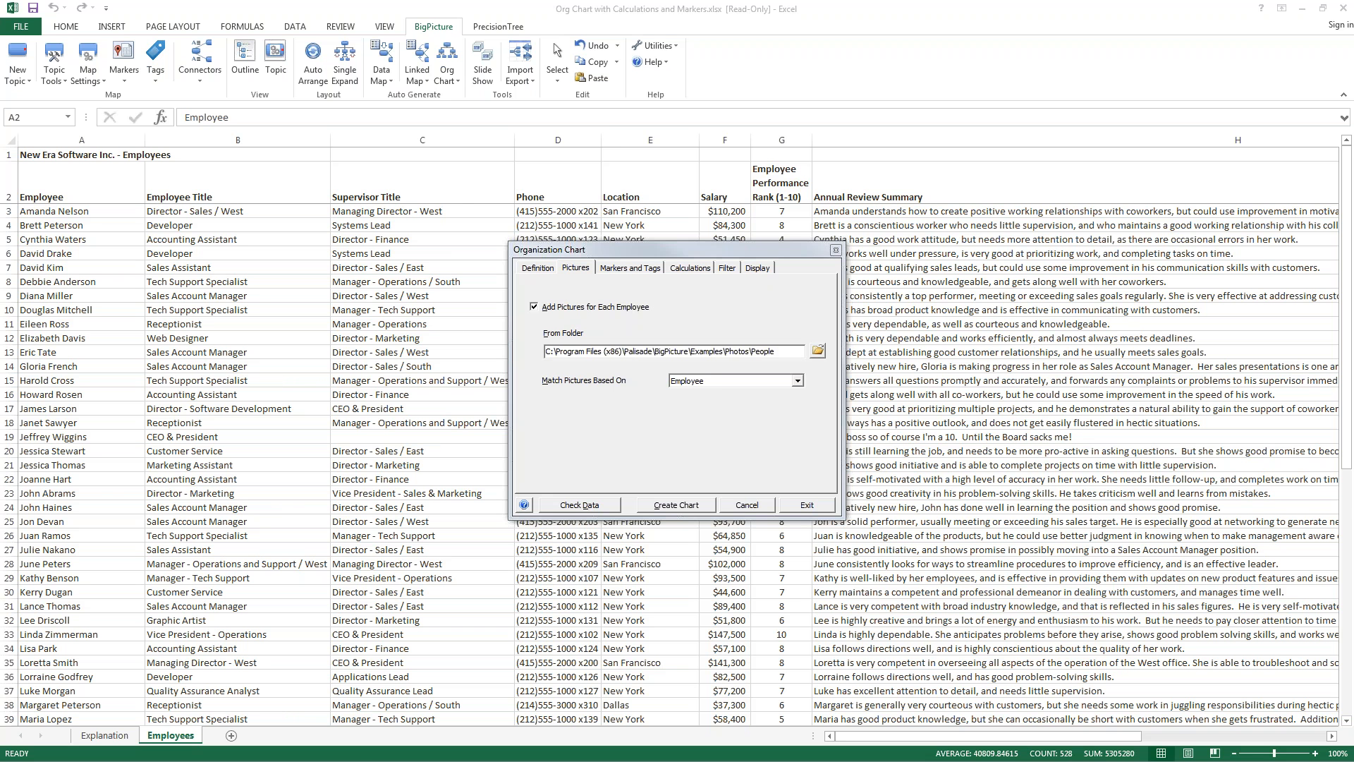
pyautogui.moveTo(0, 339); pyautogui.dragTo(258, 111)
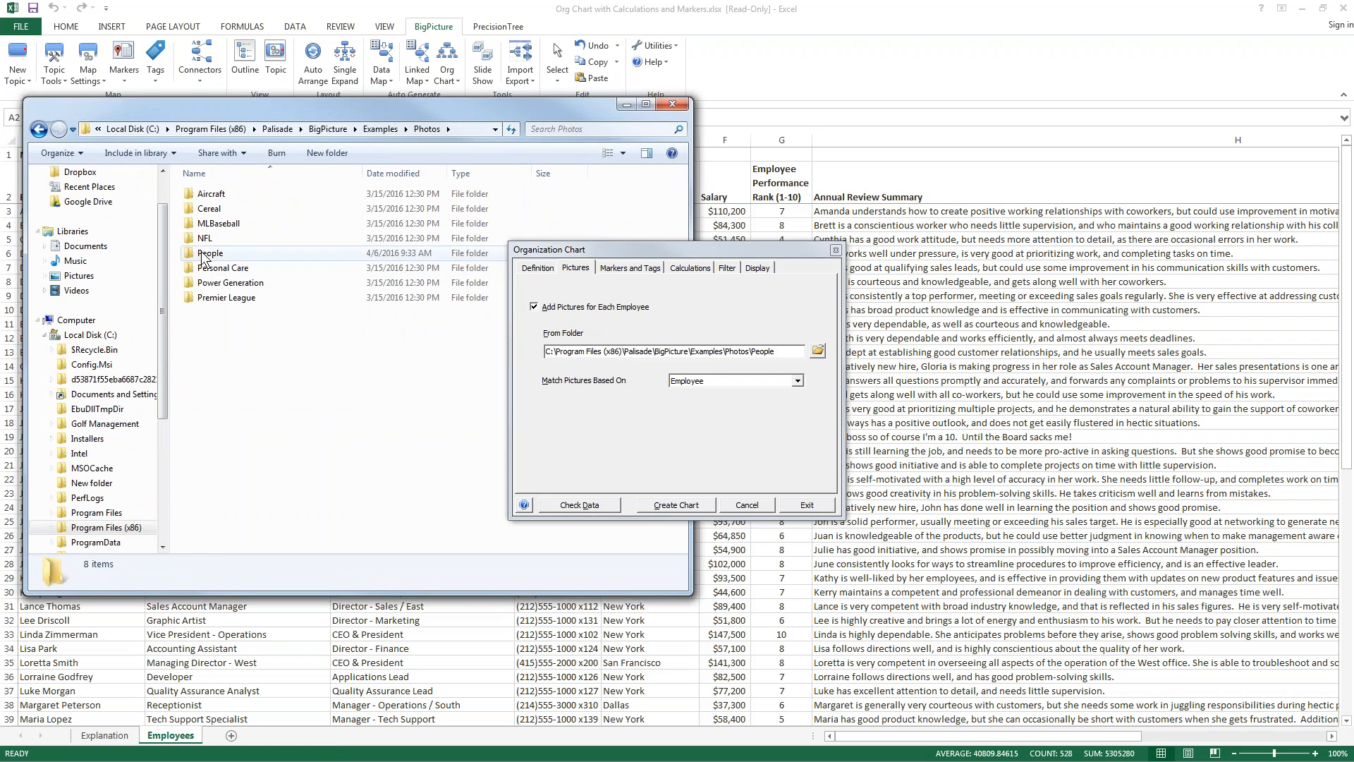
pyautogui.doubleClick(209, 253)
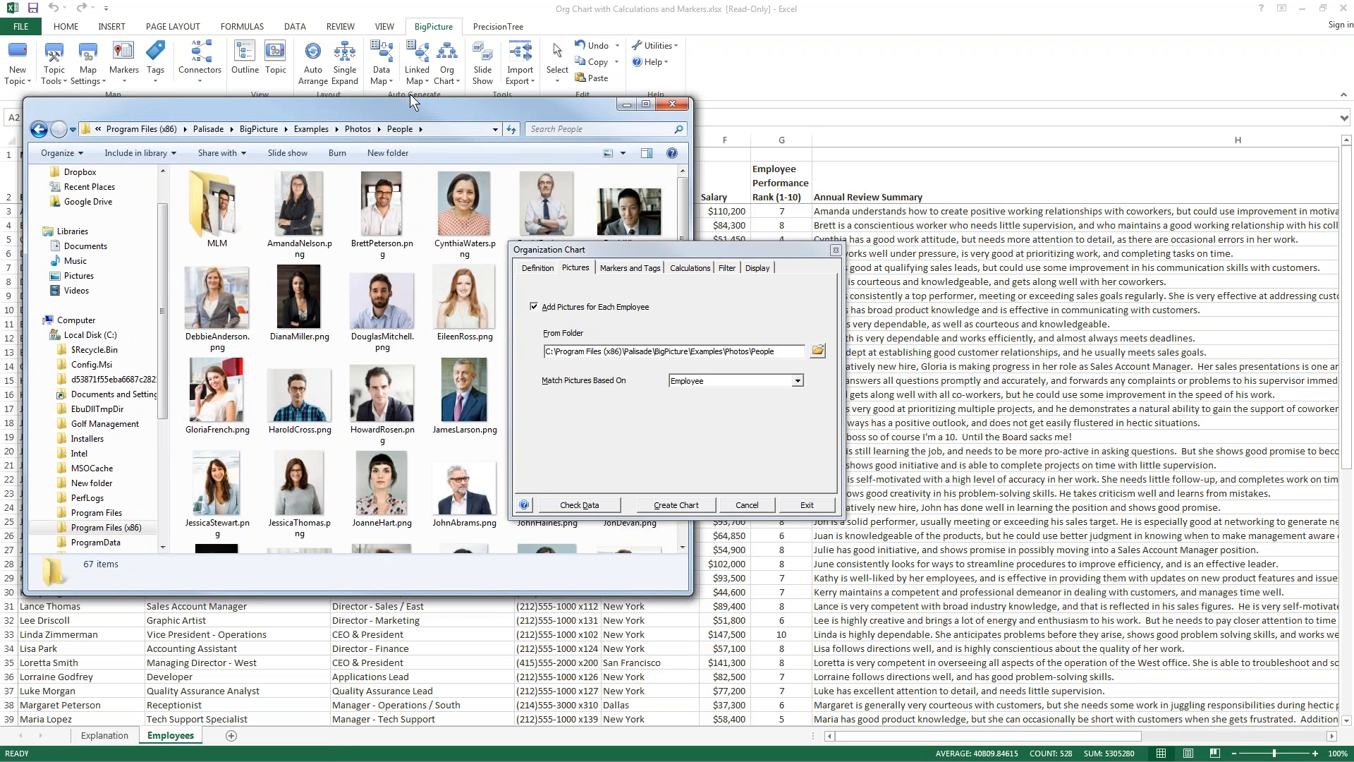
pyautogui.moveTo(409, 95); pyautogui.dragTo(1017, 60)
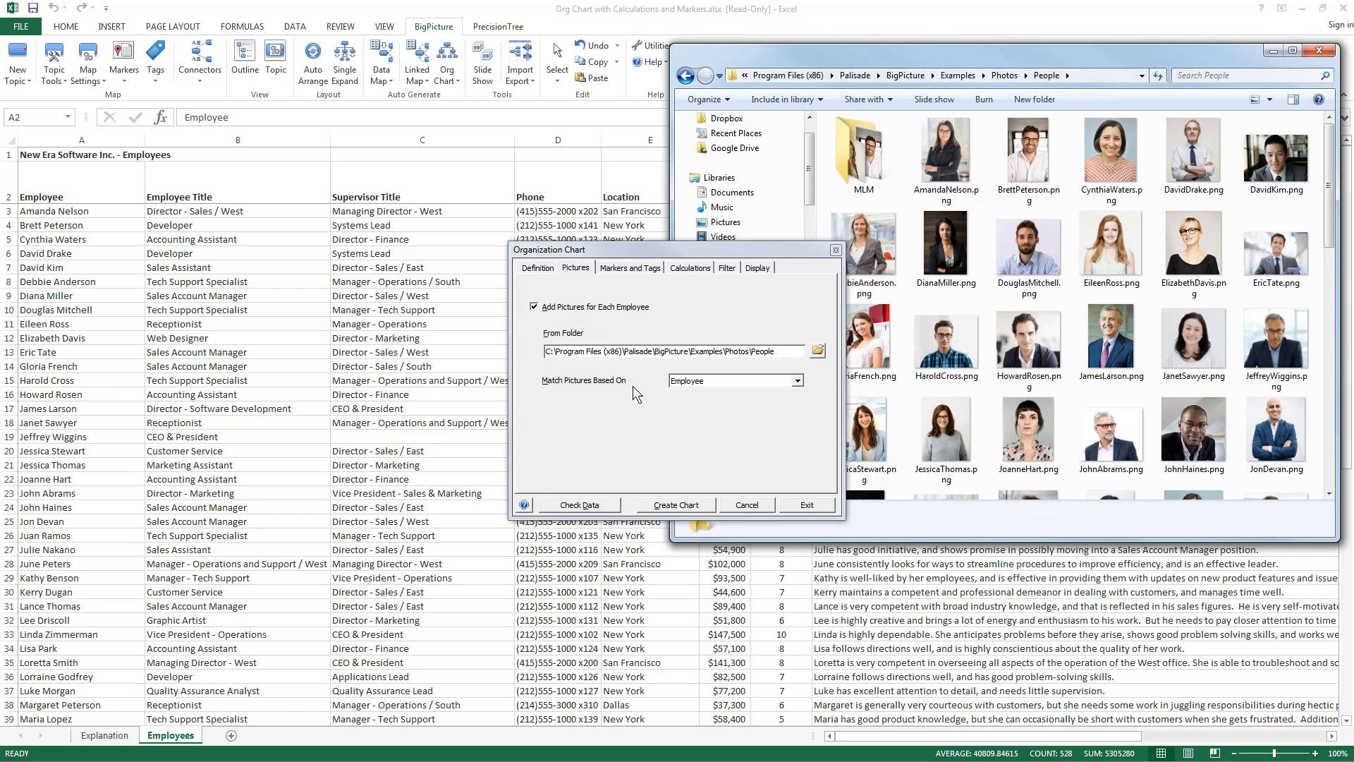
# Match the pictures based on the Employee column, and show the markers and tags settings with the photo folder minimized.
pyautogui.click(798, 382)
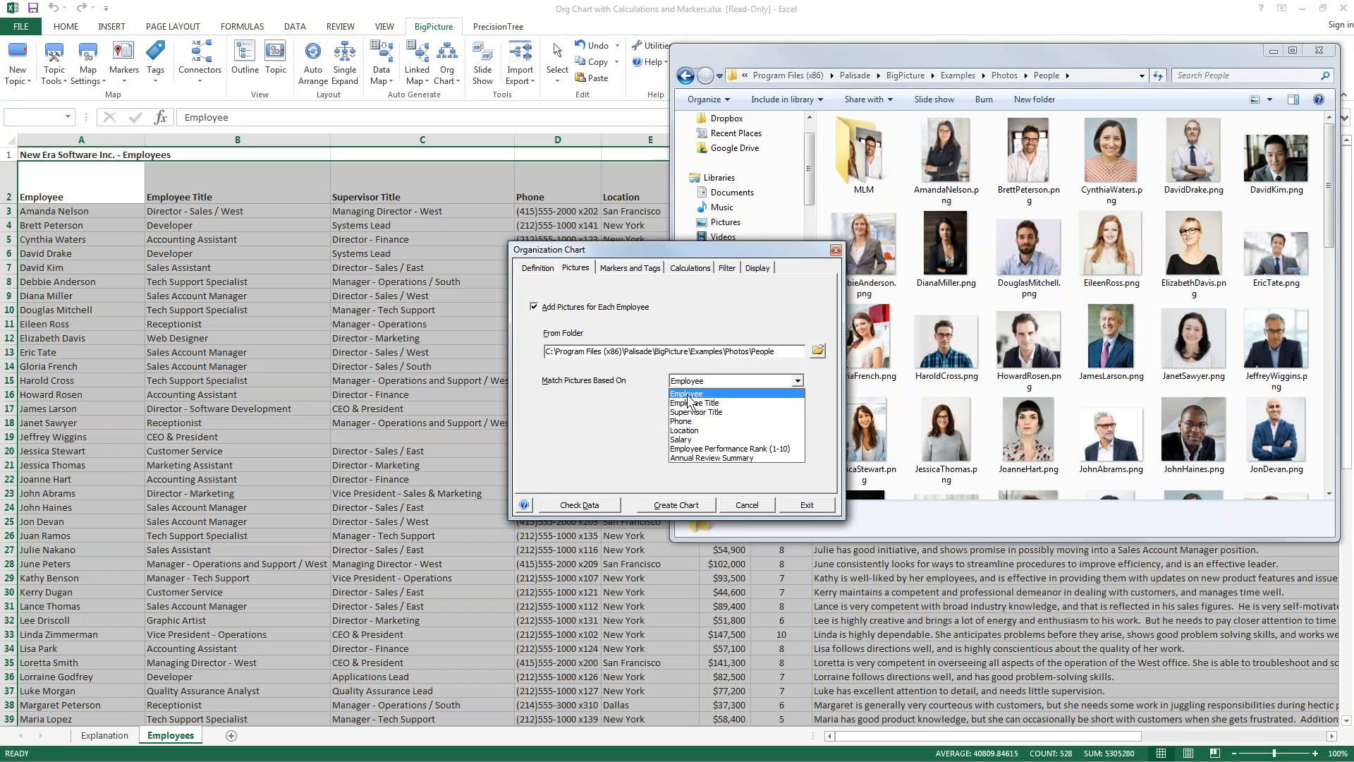
pyautogui.click(690, 395)
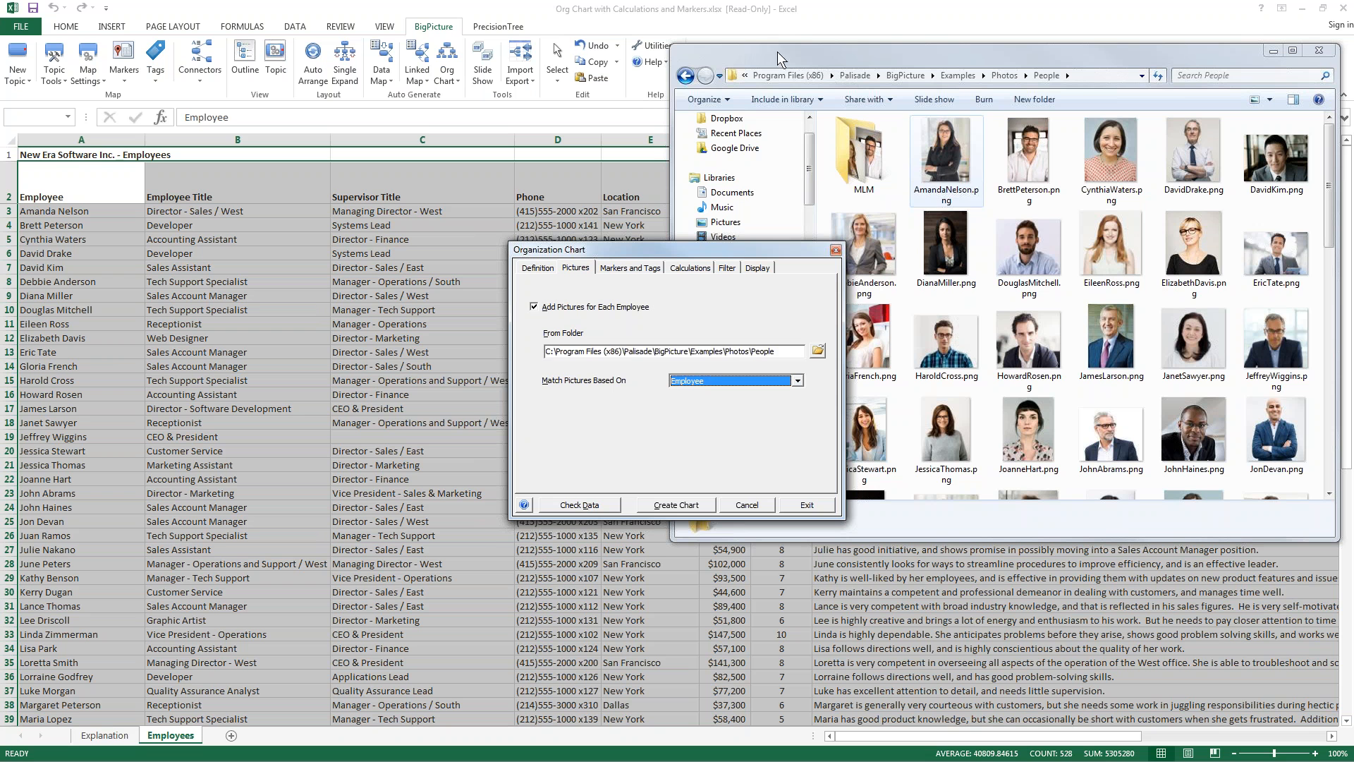
pyautogui.click(629, 274)
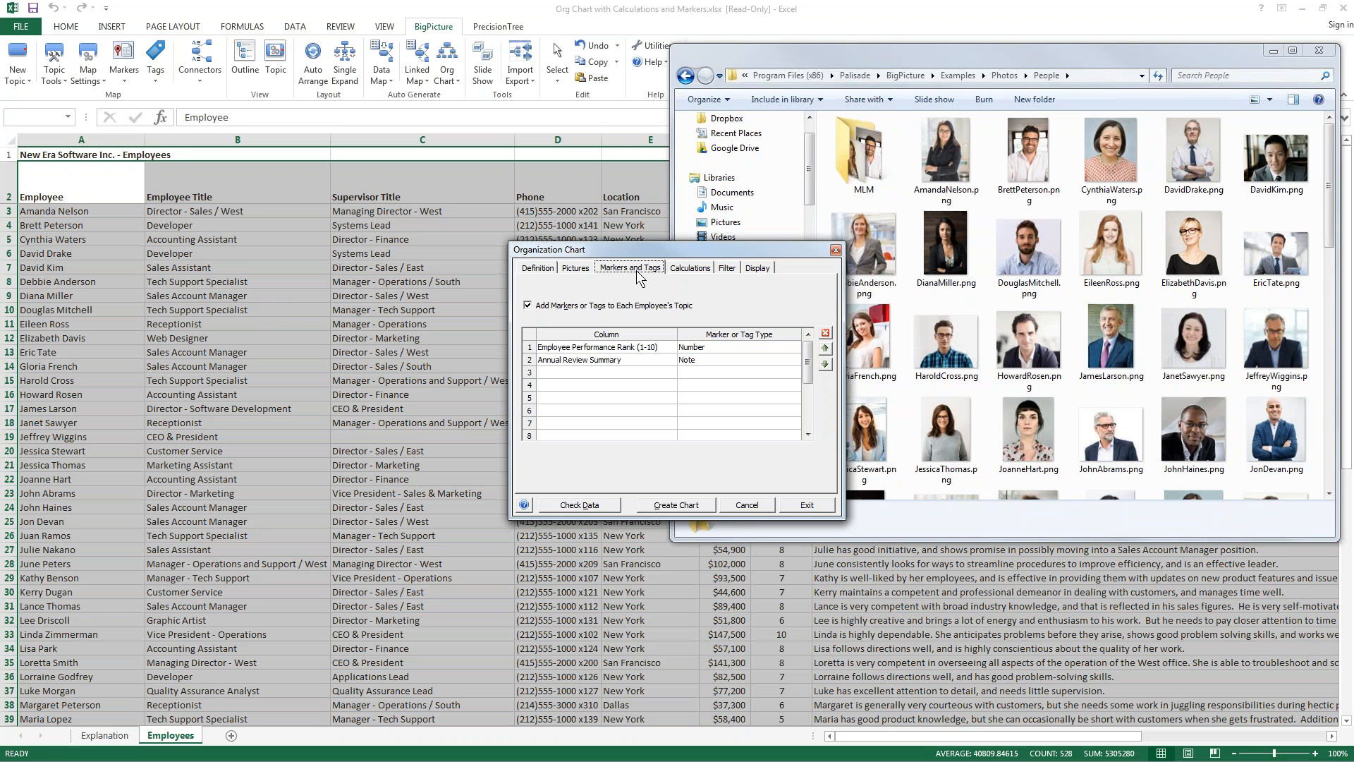
pyautogui.click(1272, 50)
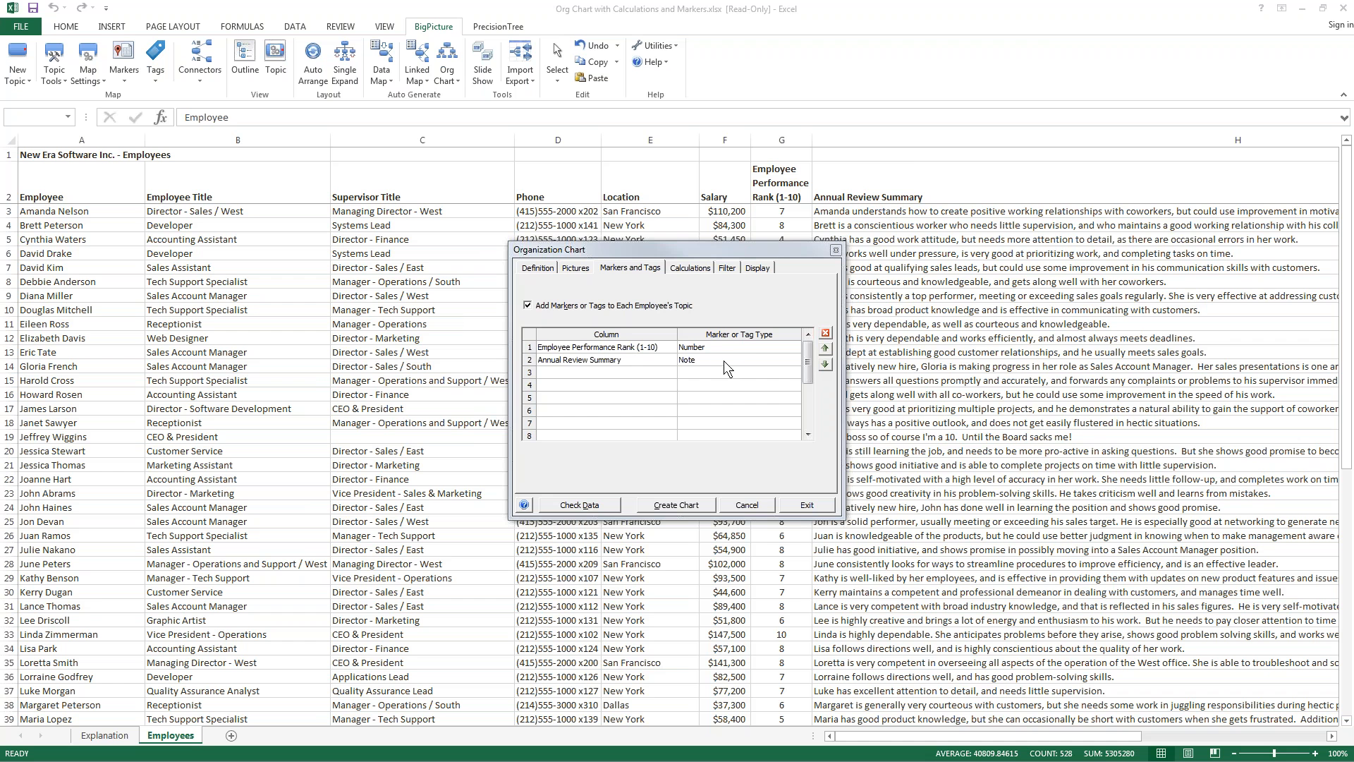
# Set the Salary rollup calculation for supervisors to Average with a calculation depth of Direct Reports.
pyautogui.click(696, 268)
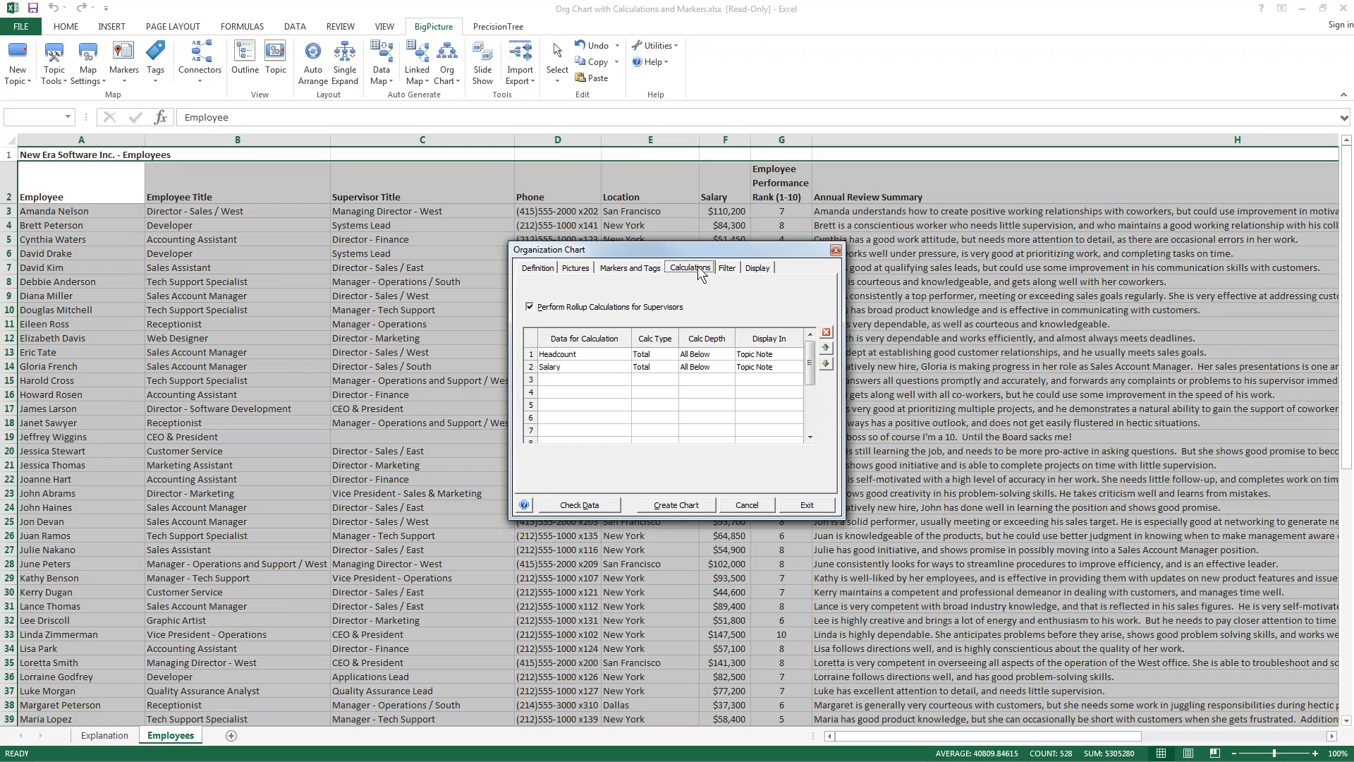
pyautogui.click(672, 368)
pyautogui.click(672, 368)
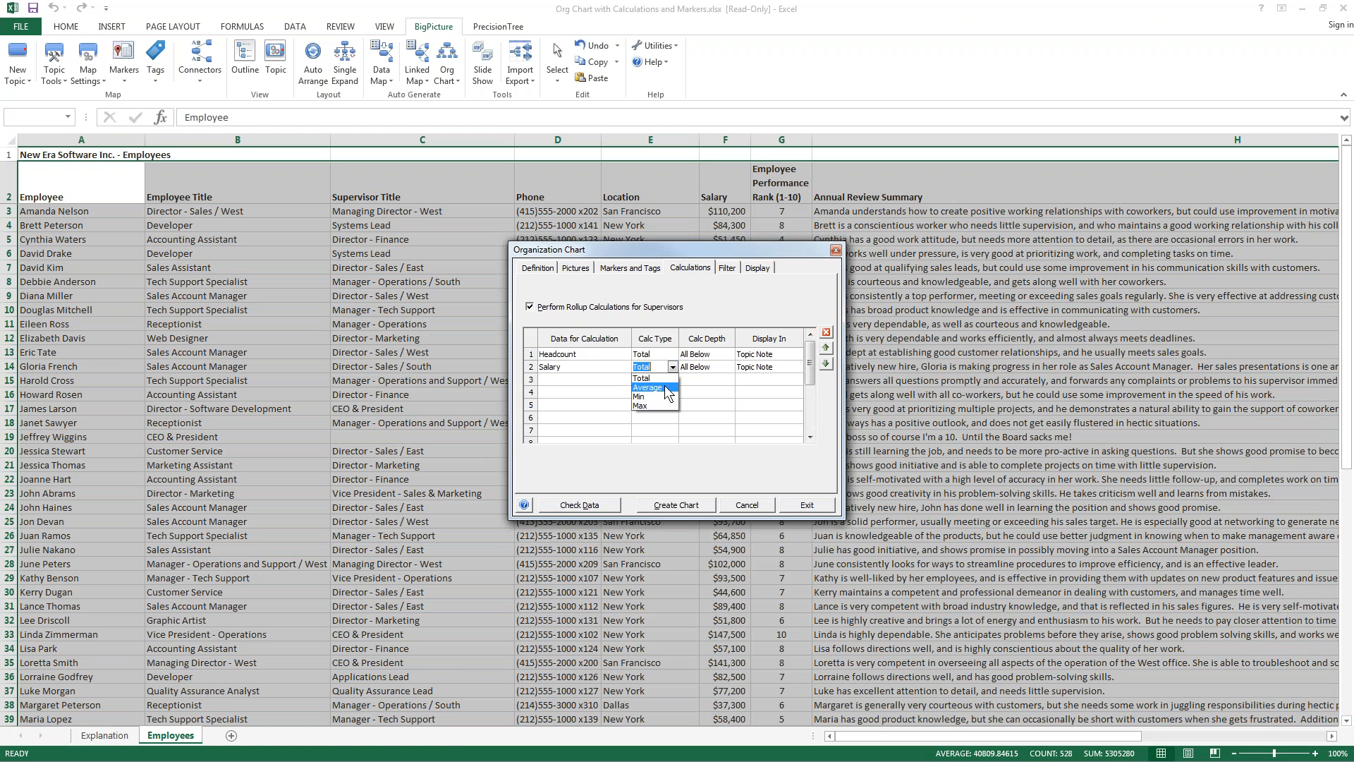
pyautogui.click(723, 371)
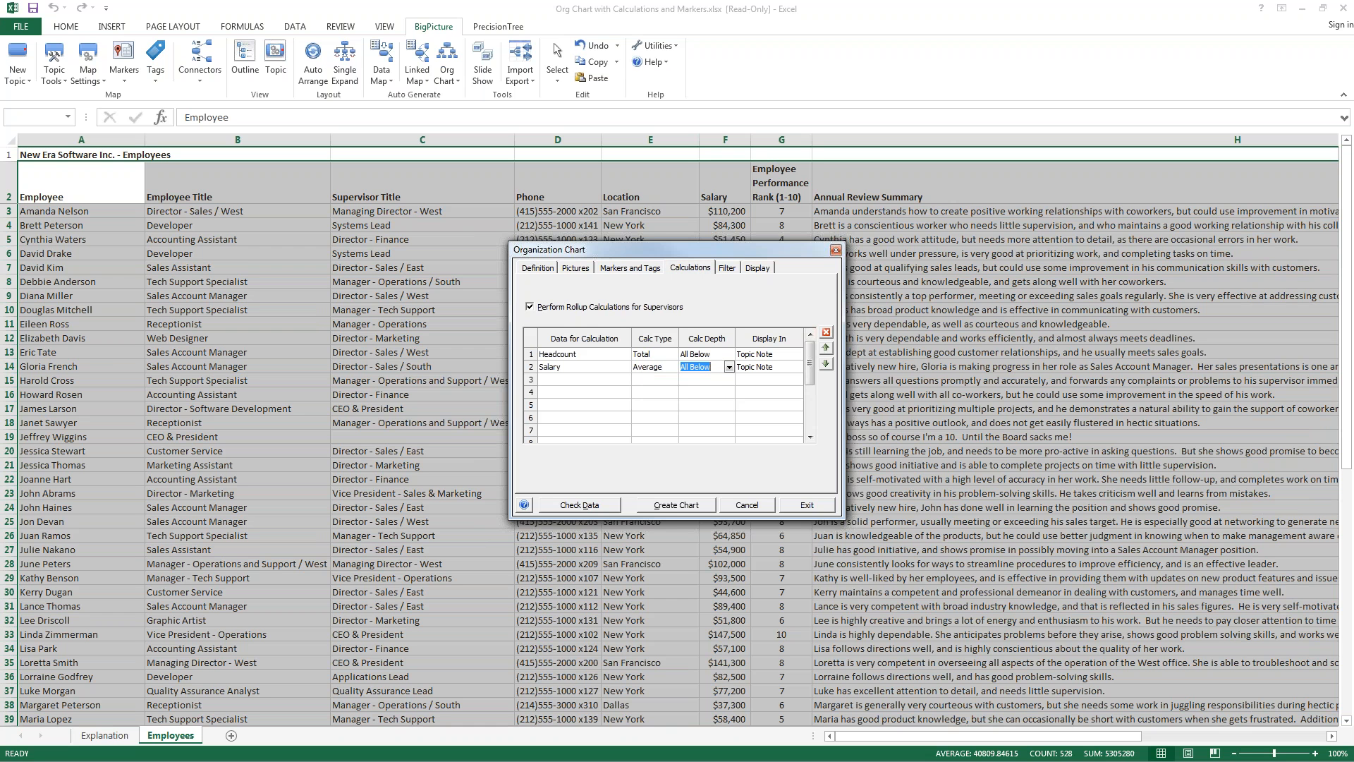
pyautogui.click(728, 368)
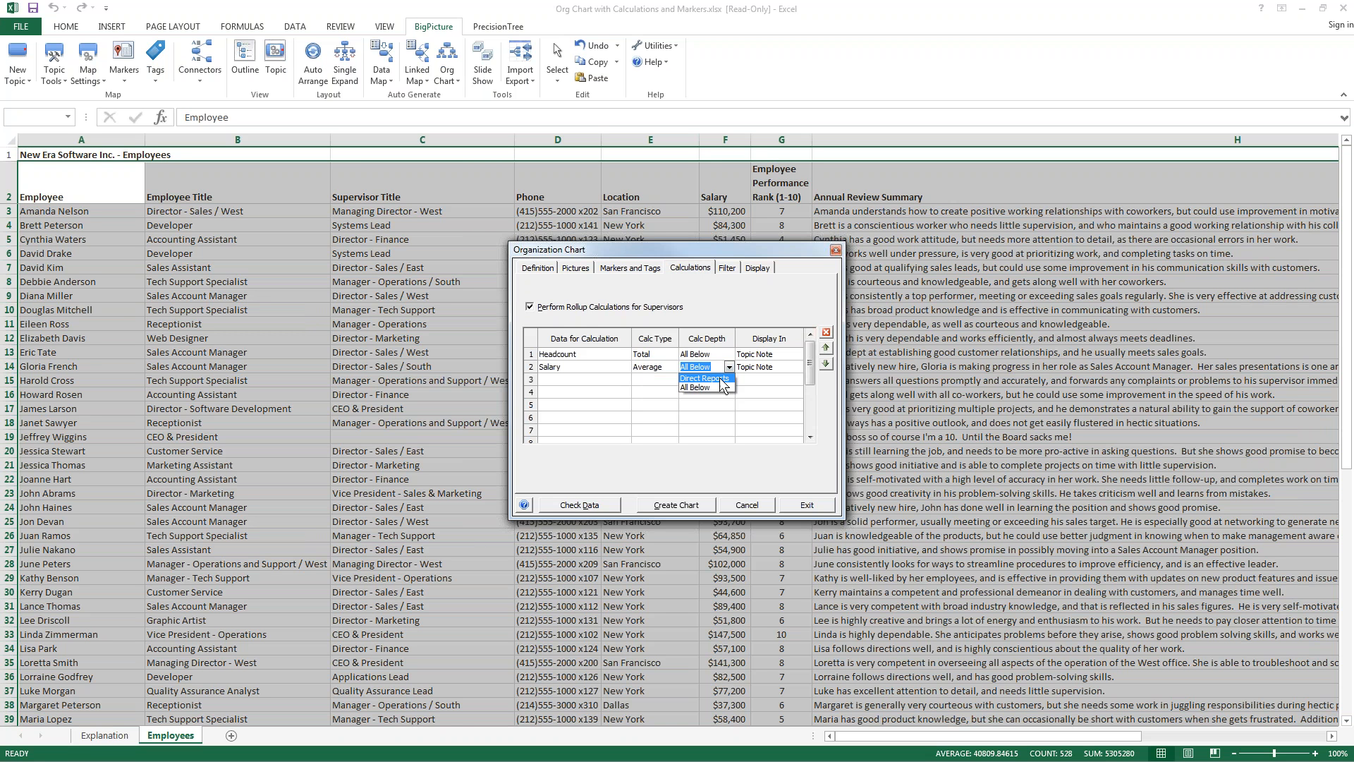
pyautogui.click(722, 387)
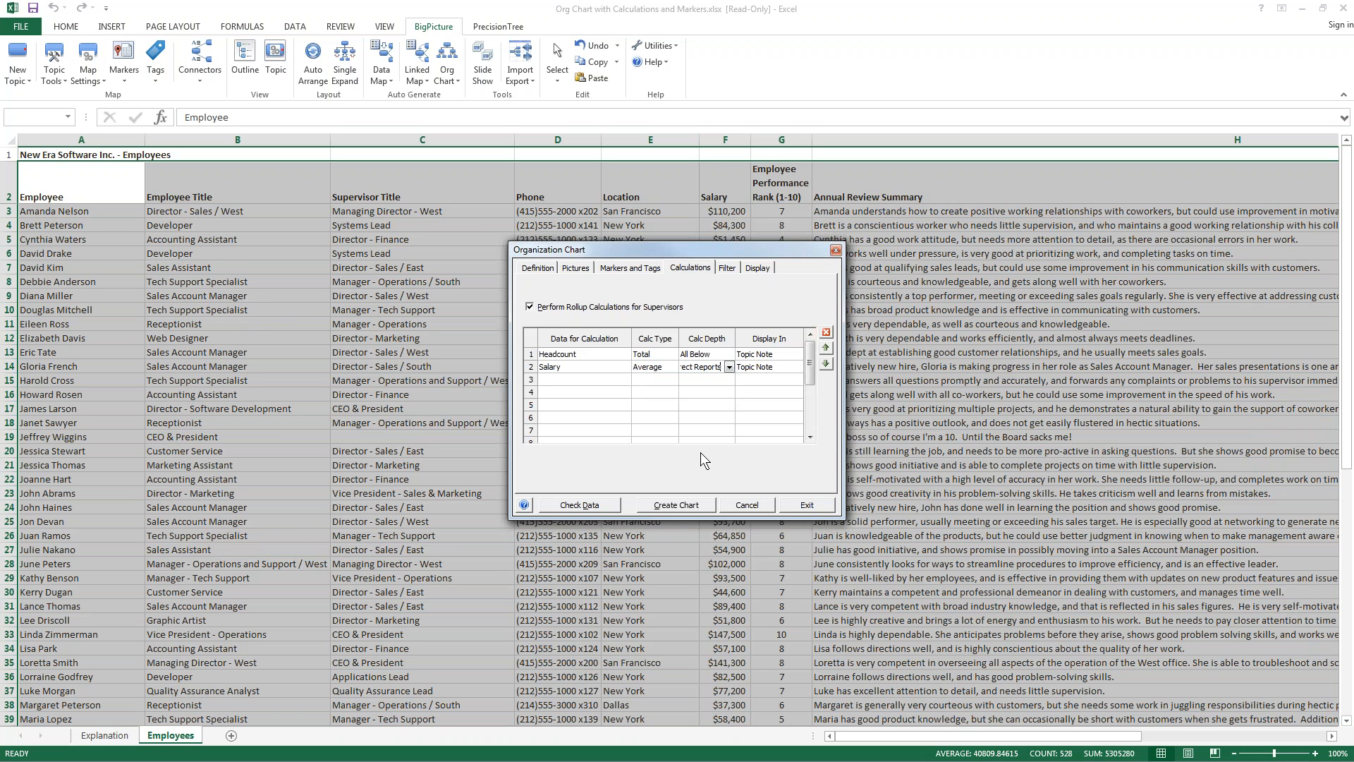
# Review the chart's display settings and create the organization chart in the workbook with the data.
pyautogui.click(761, 270)
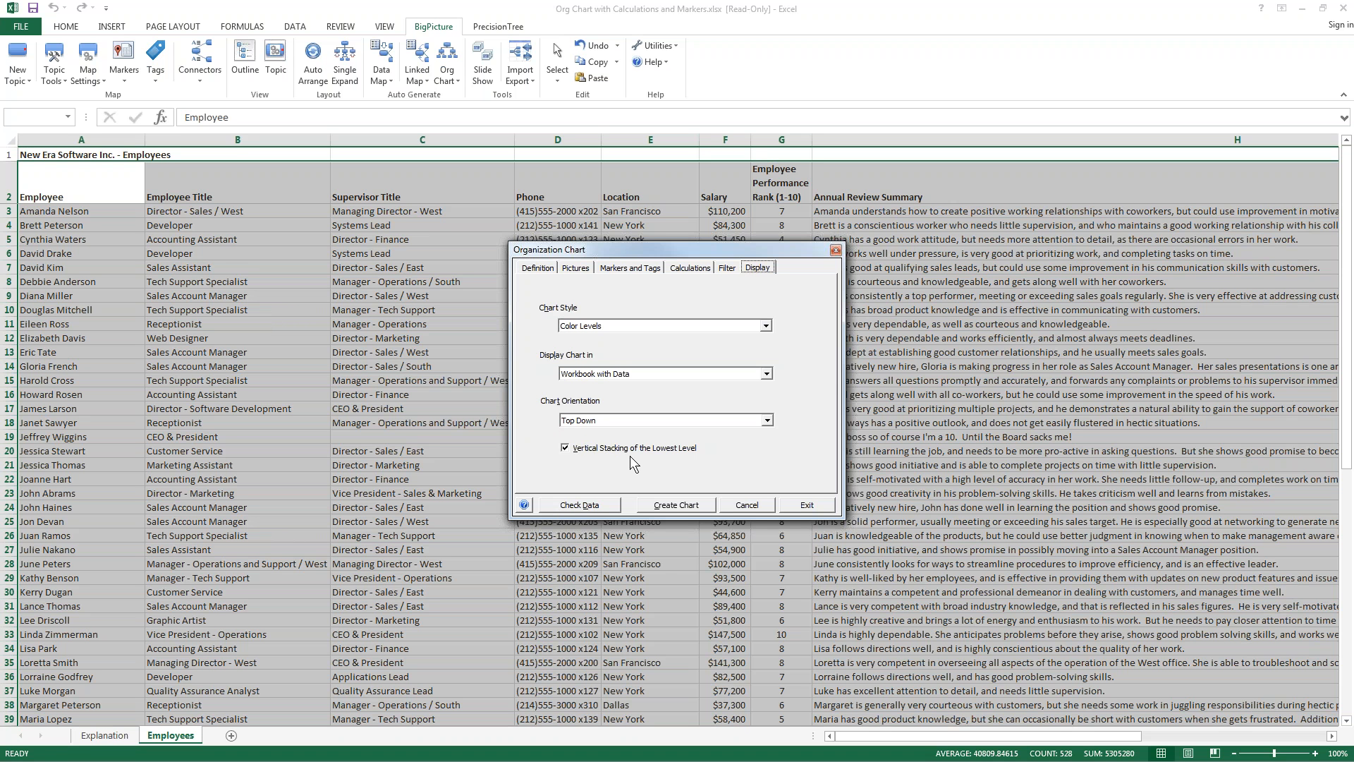
pyautogui.click(674, 505)
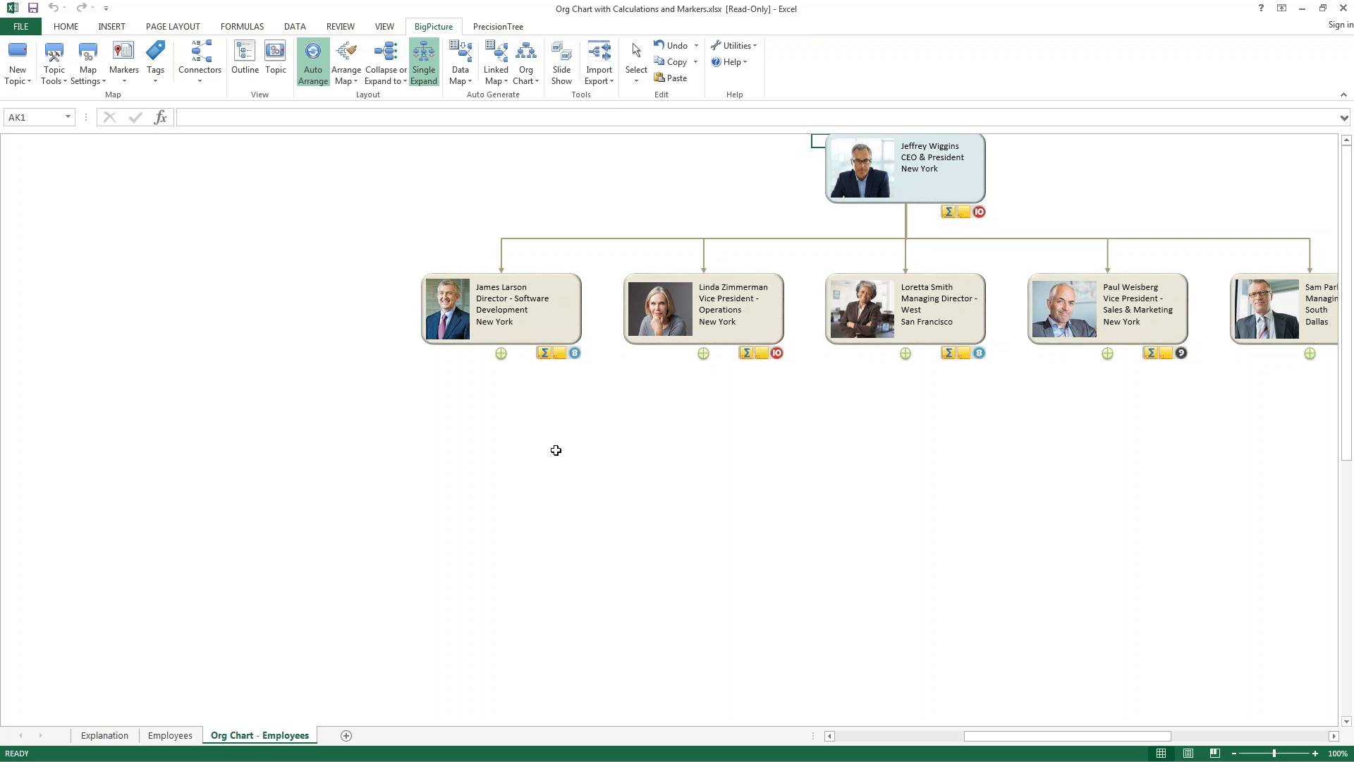
# Select the whole organization chart and move it slightly down and to the left so the CEO topic is fully in view.
pyautogui.click(637, 77)
pyautogui.click(643, 96)
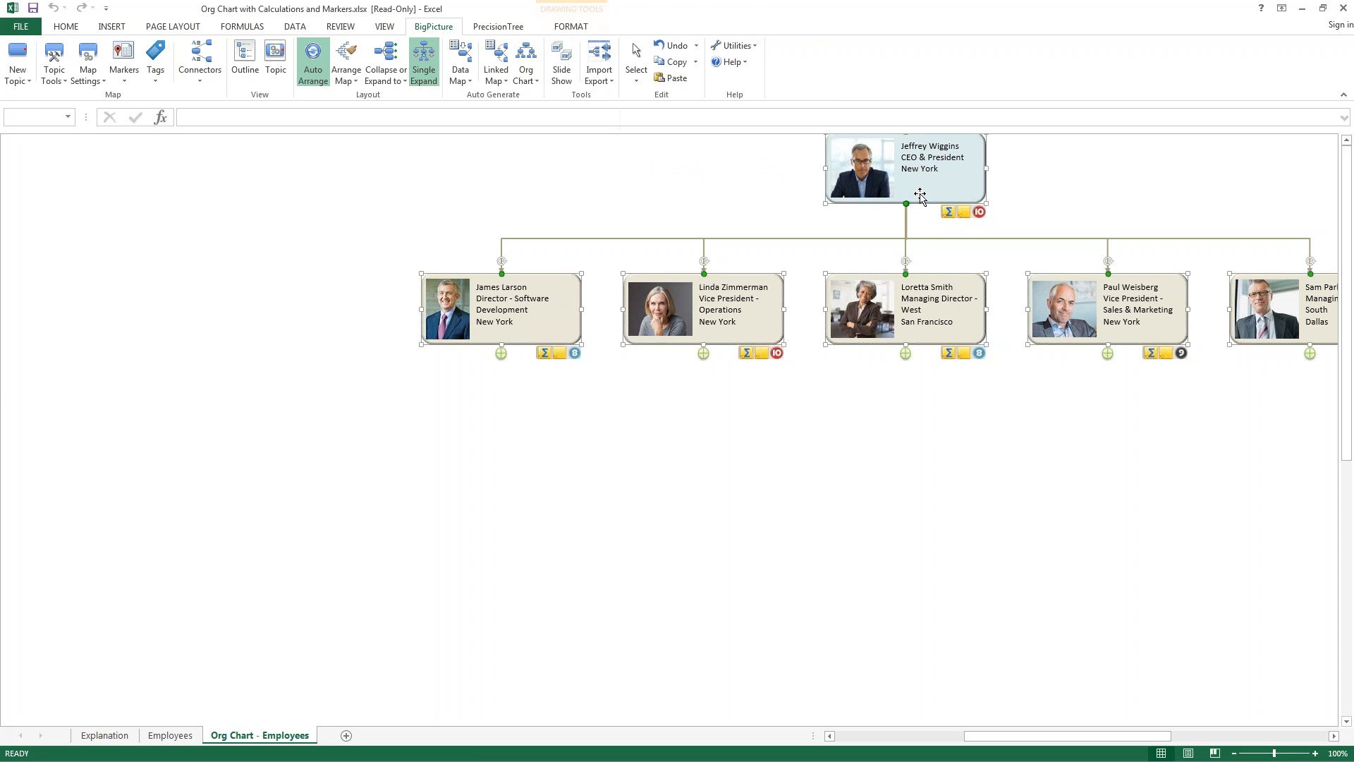
pyautogui.moveTo(920, 187)
pyautogui.mouseDown()
pyautogui.moveTo(885, 217)
pyautogui.moveTo(905, 212)
pyautogui.mouseUp()
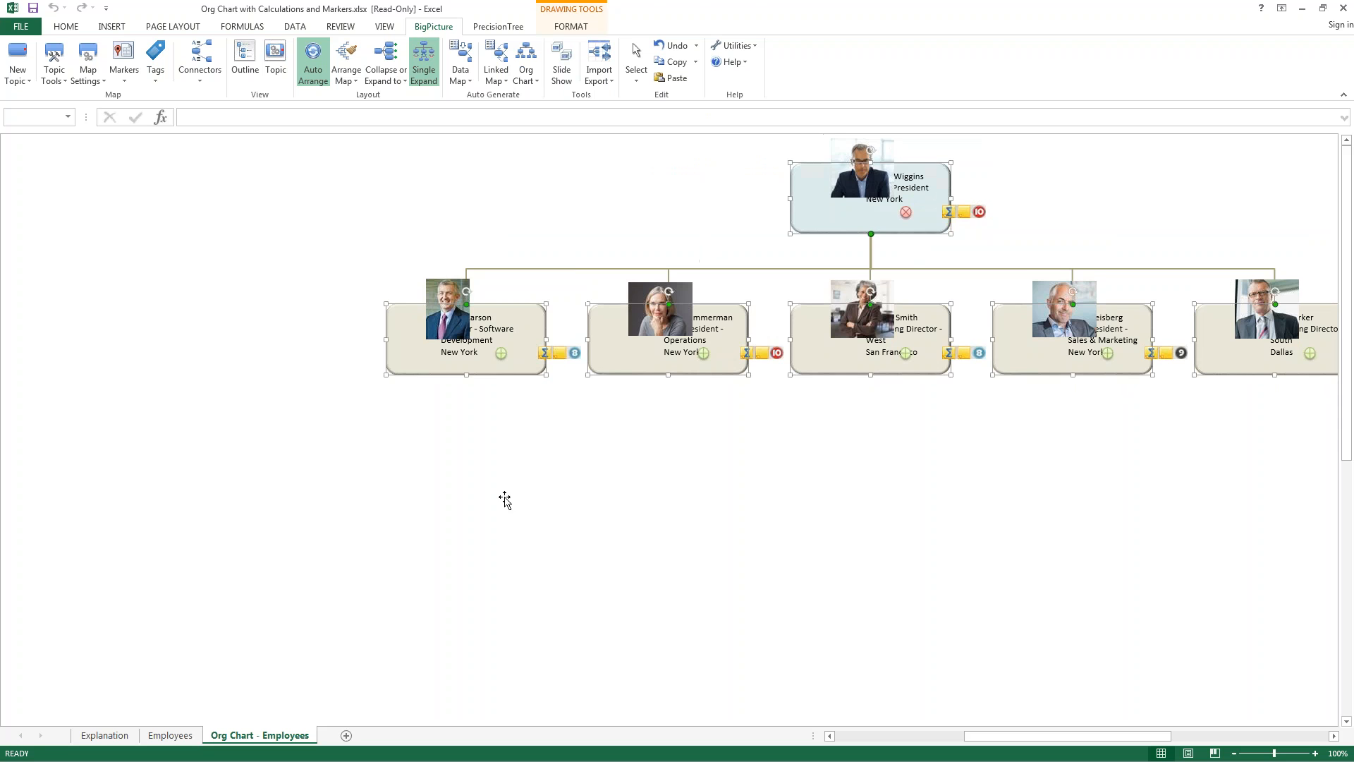
pyautogui.click(472, 507)
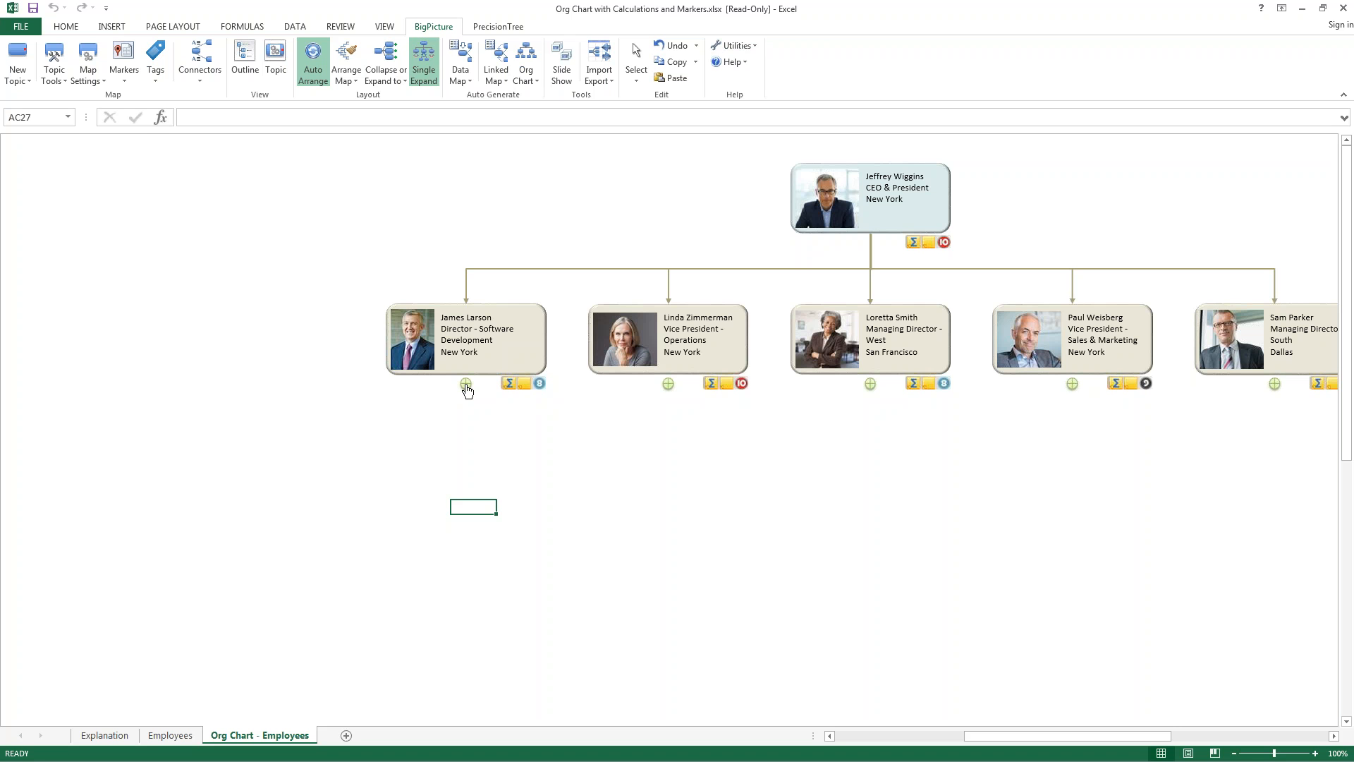
# Show the supervisor rollup note and the annual review note of the Director - Software Development topic.
pyautogui.click(510, 386)
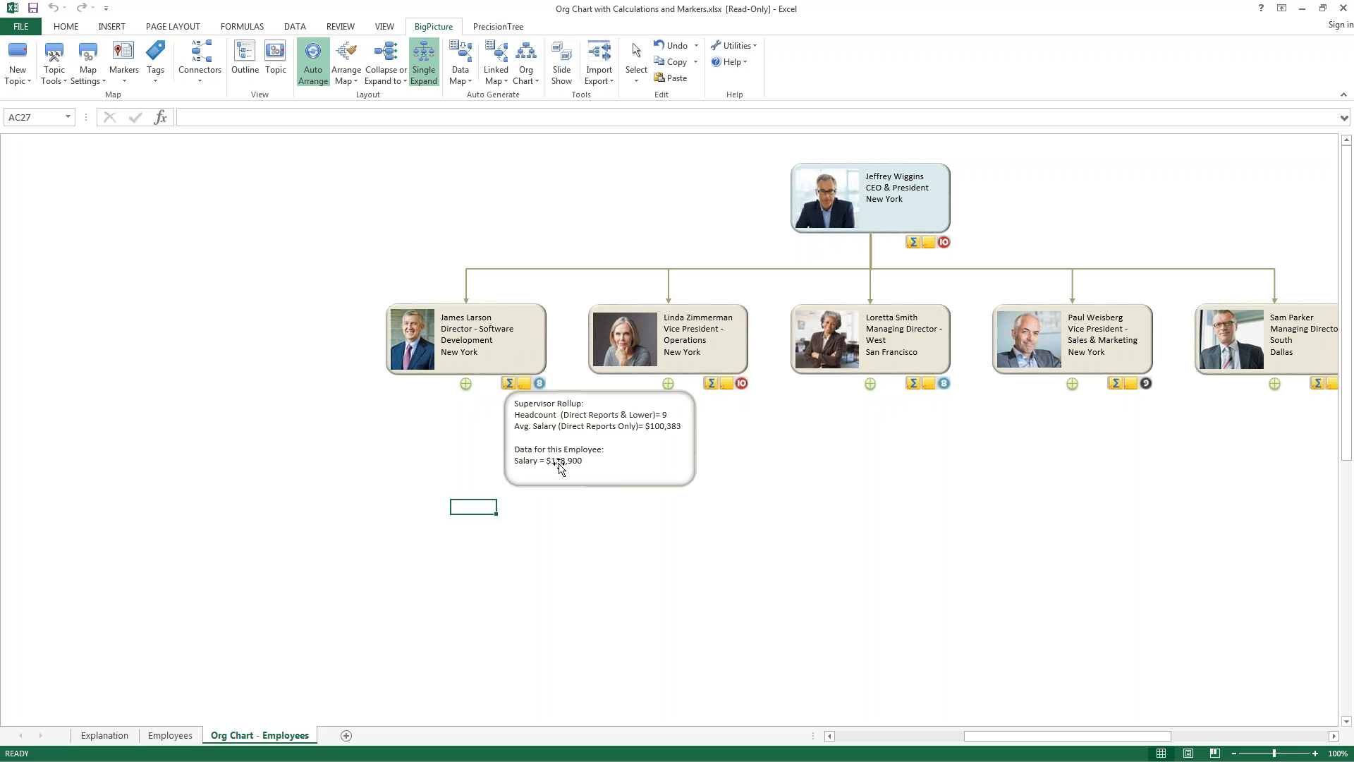
pyautogui.click(459, 450)
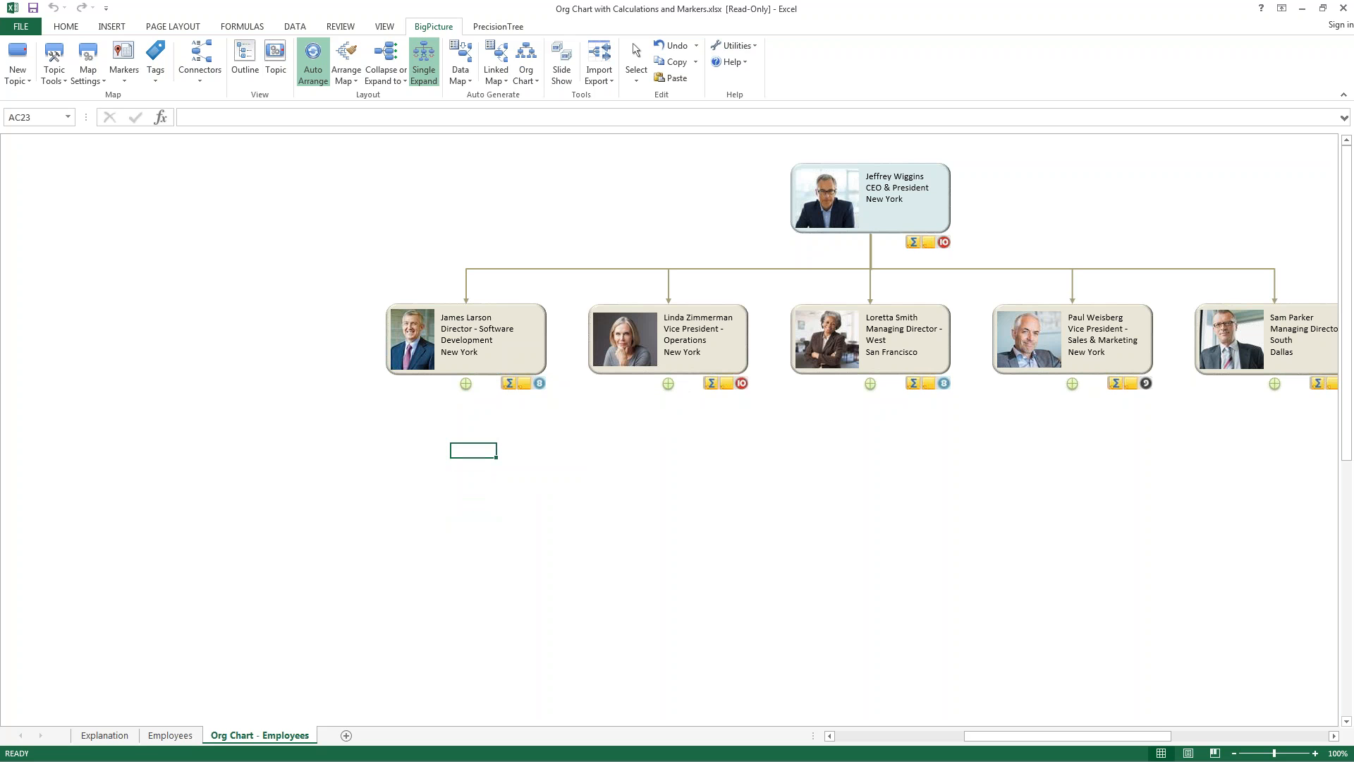
pyautogui.click(525, 386)
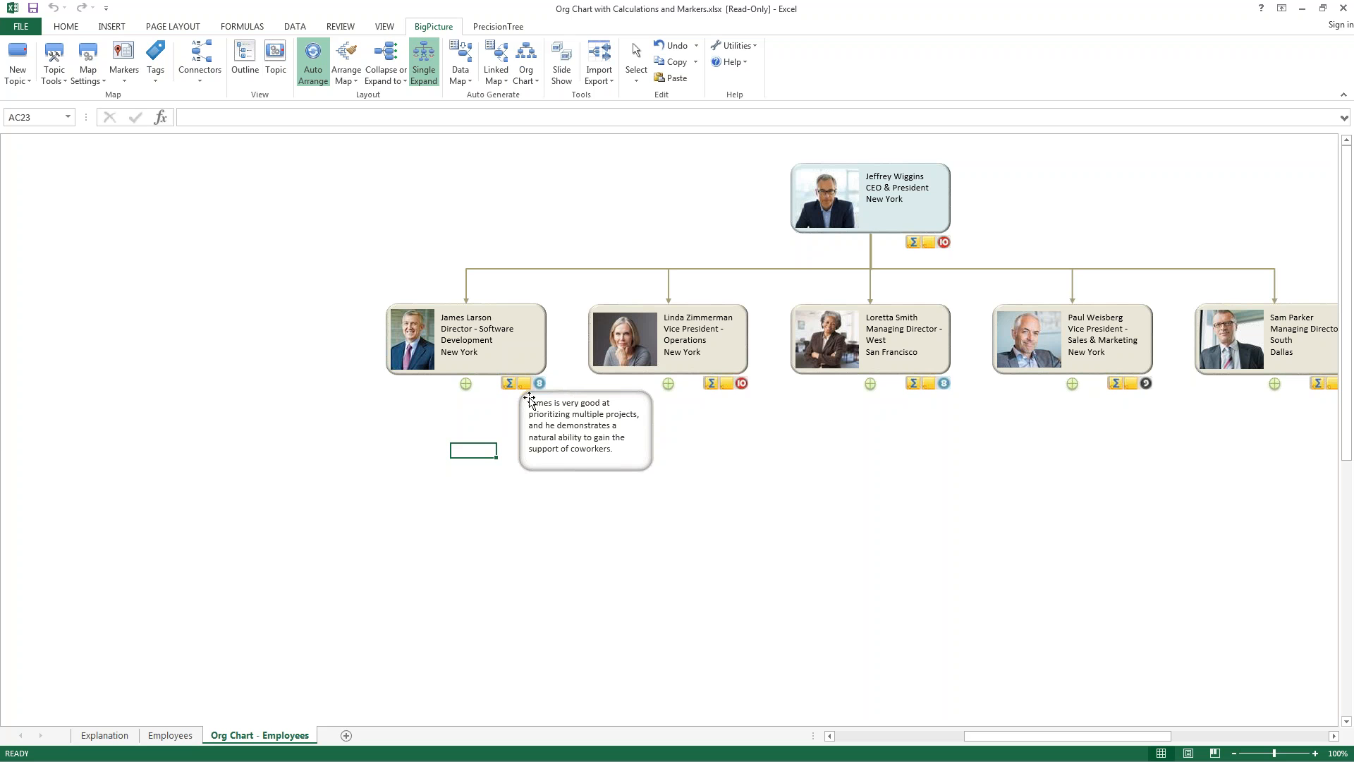
# Expand the reports below the Director - Software Development and the Systems Lead, and view the stacked Developer topics.
pyautogui.click(466, 384)
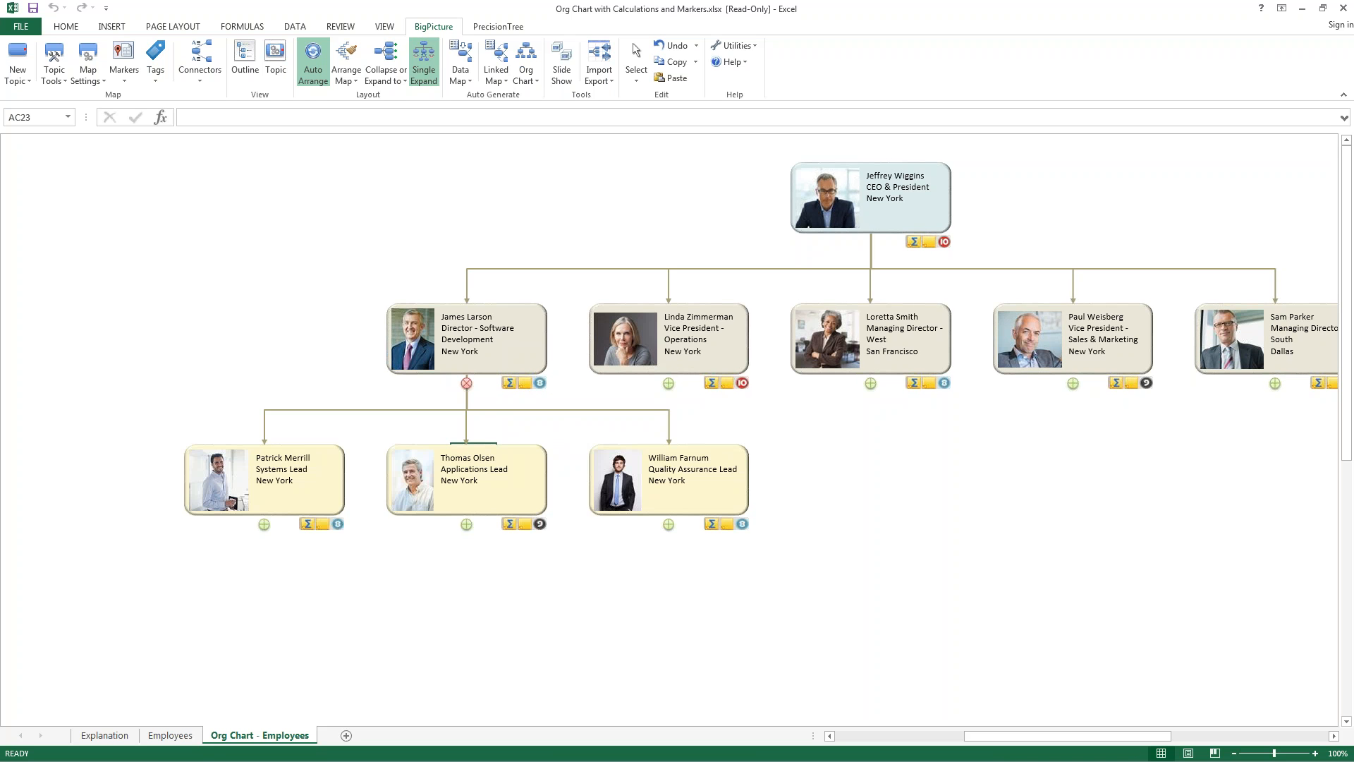
pyautogui.click(263, 525)
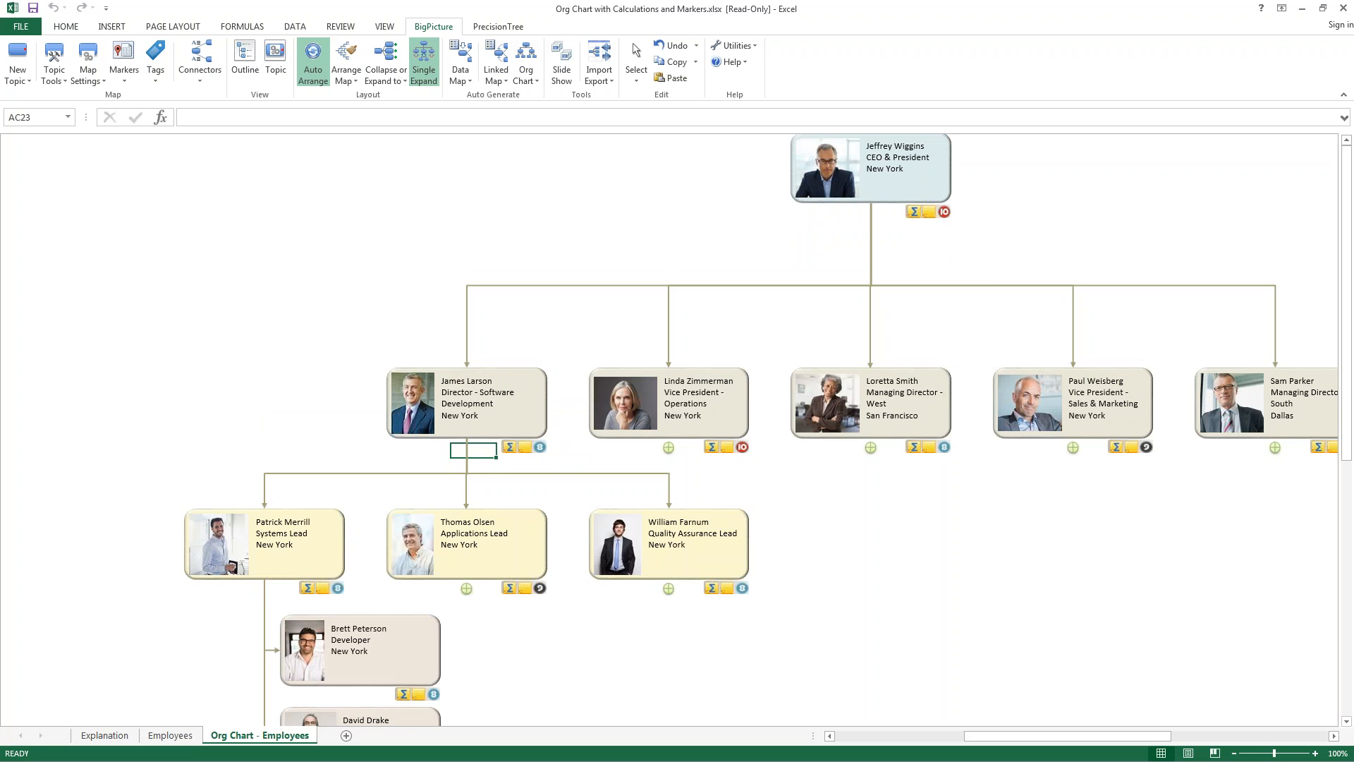
pyautogui.click(1346, 721)
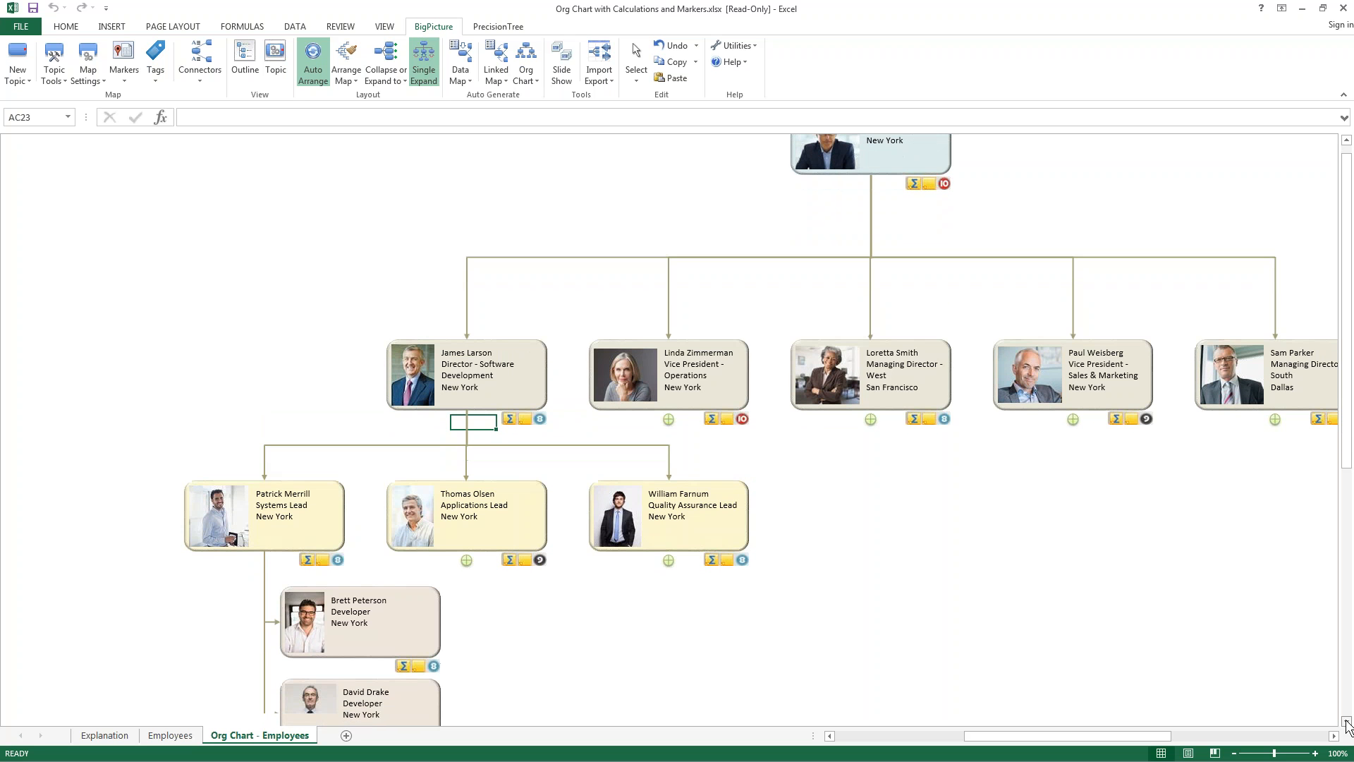
pyautogui.click(1347, 721)
pyautogui.click(1346, 721)
pyautogui.click(1347, 721)
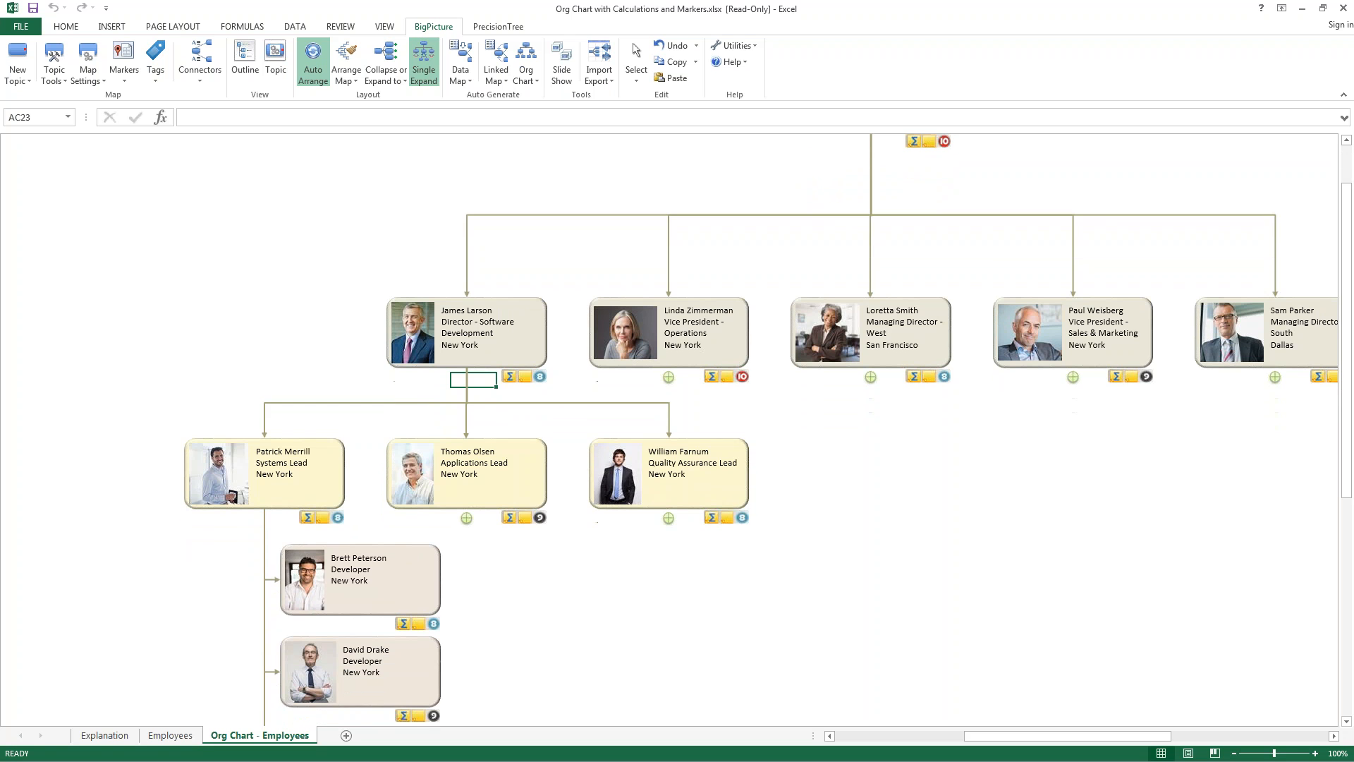
# Expand the Applications Lead's reports, turn off Single Expand, and expand the Systems Lead's reports alongside them.
pyautogui.click(466, 519)
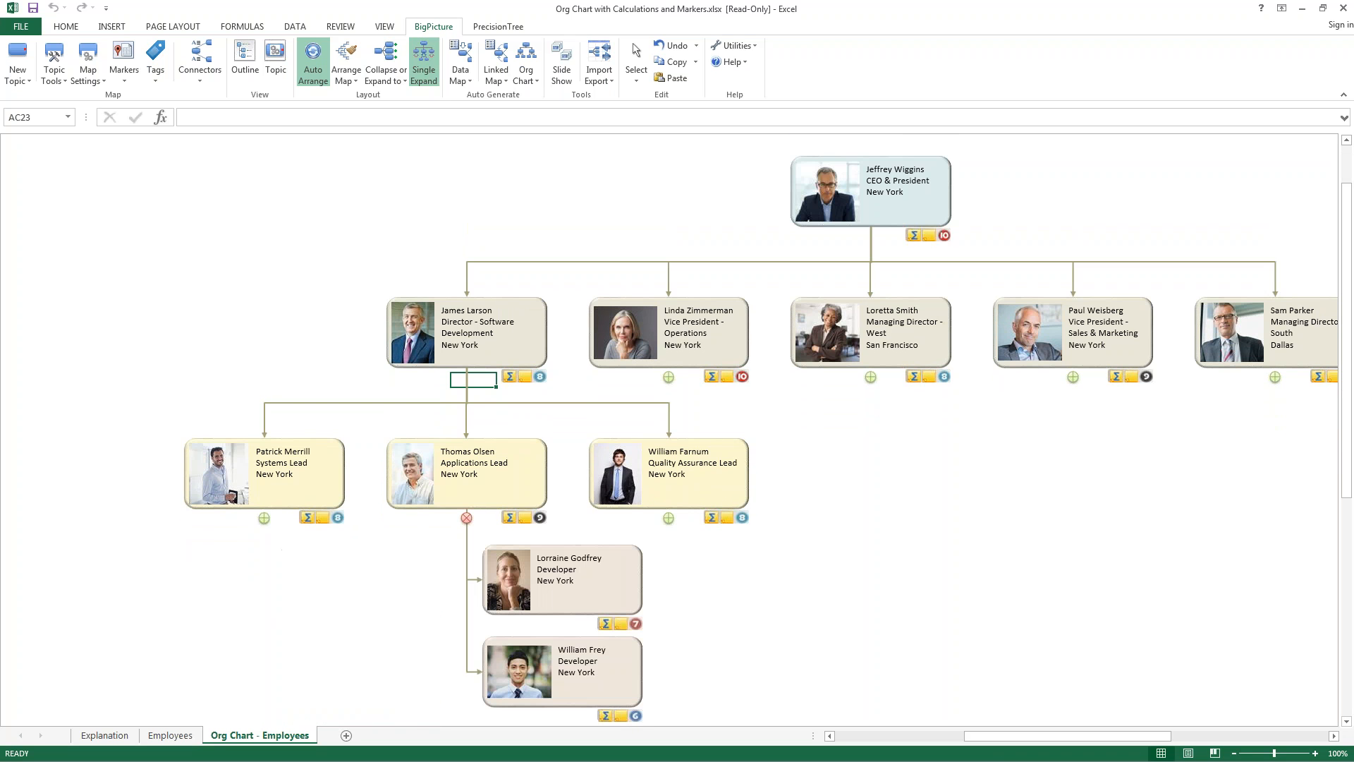
pyautogui.click(426, 86)
pyautogui.click(417, 77)
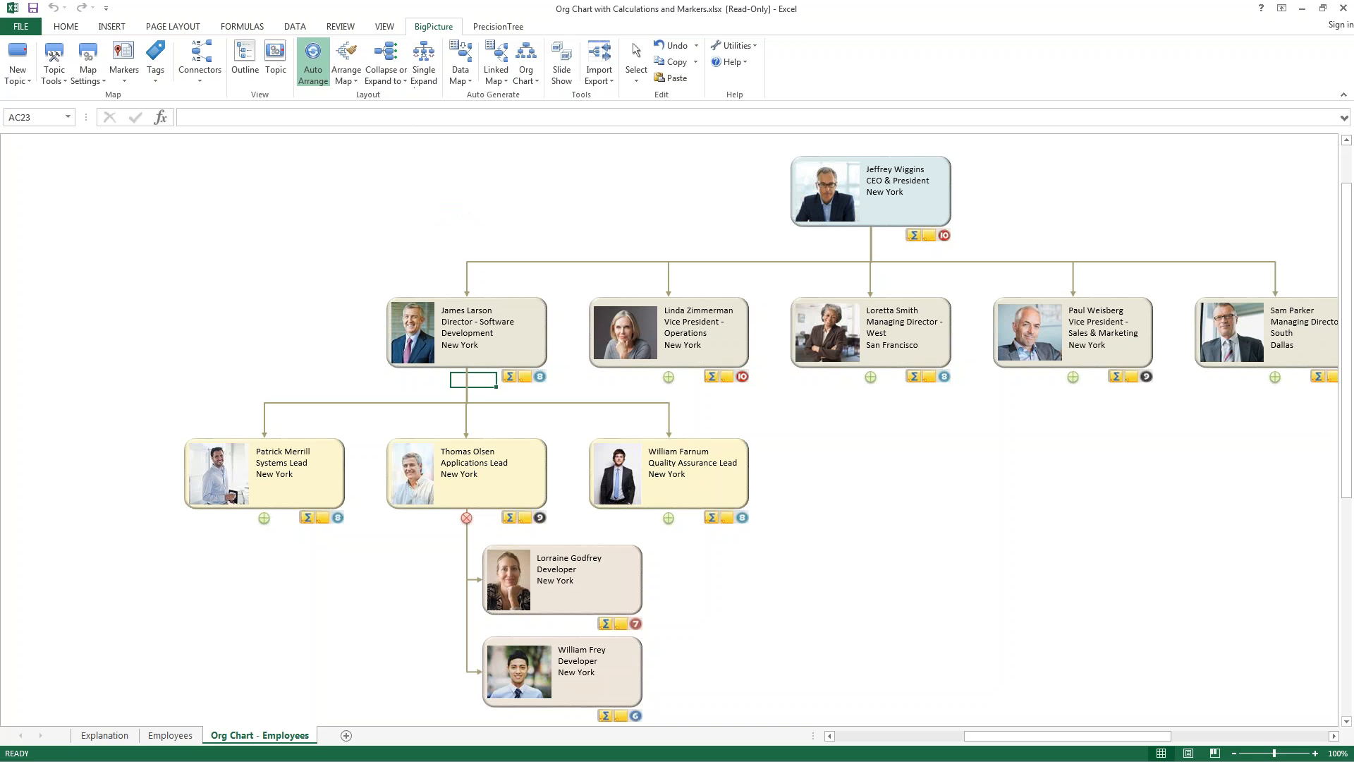
pyautogui.click(264, 518)
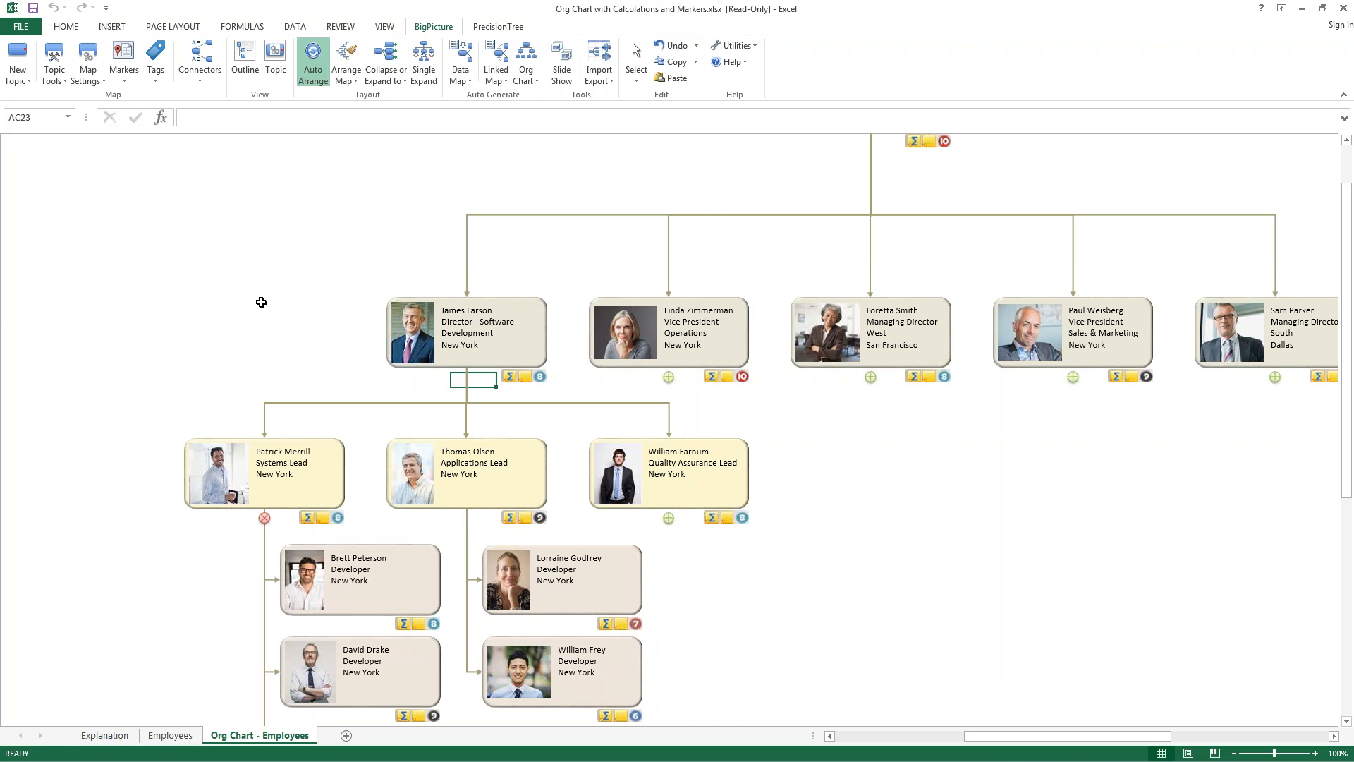
# Turn Single Expand back on and expand the reports of the Quality Assurance Lead.
pyautogui.click(424, 70)
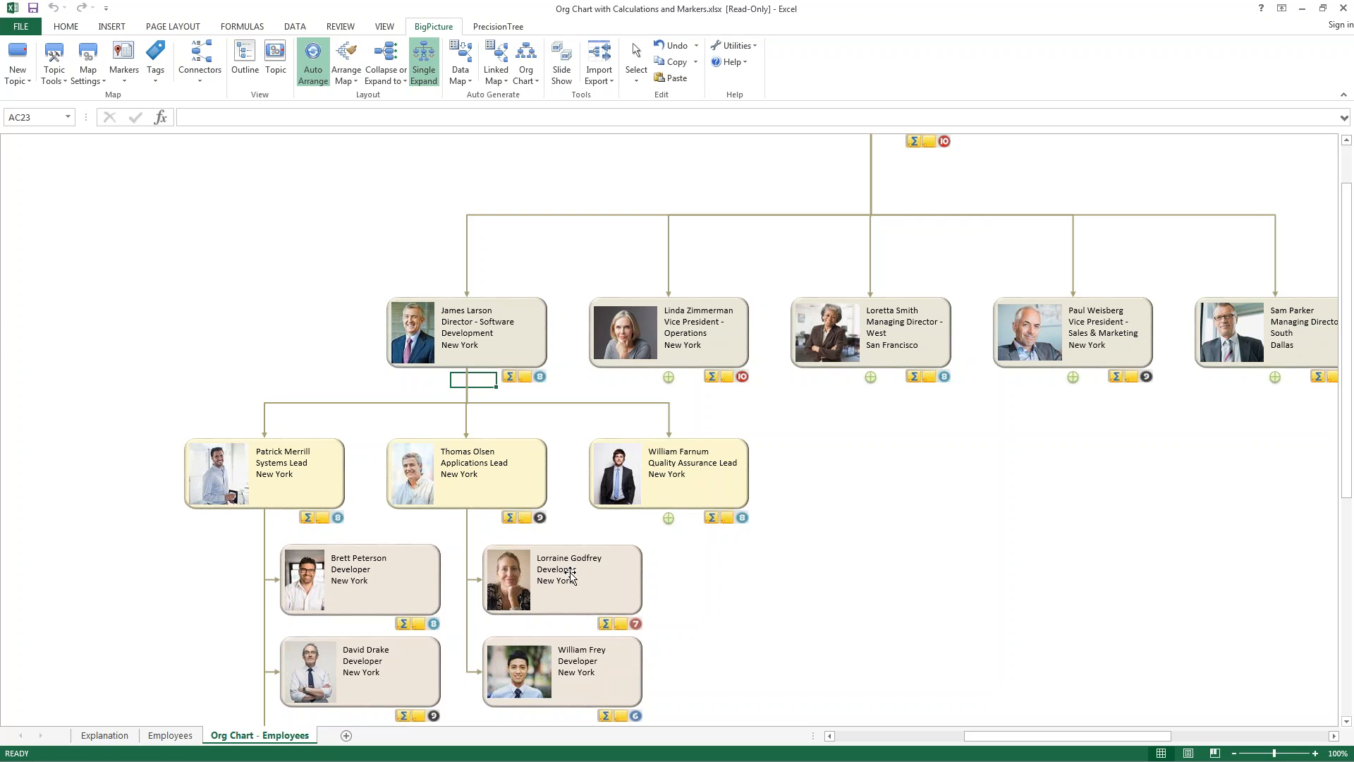
pyautogui.click(668, 519)
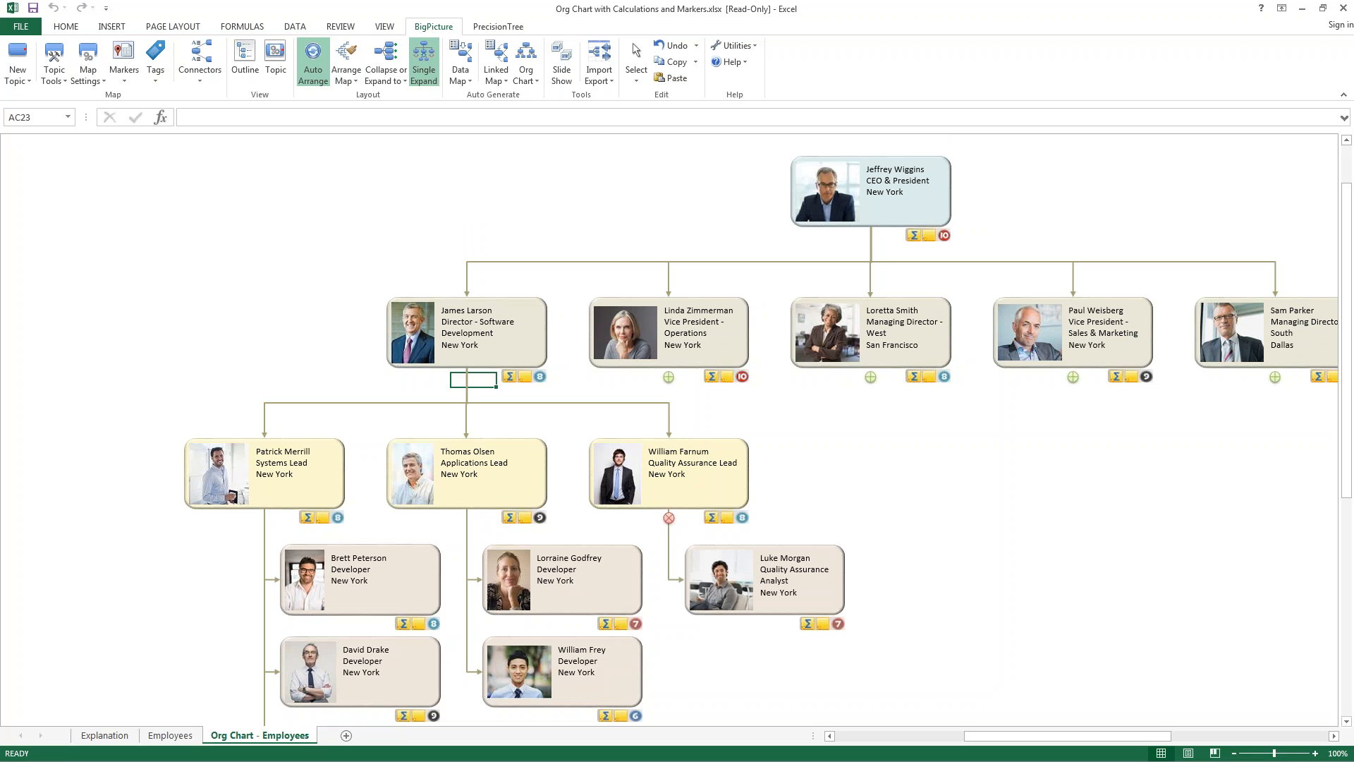
pyautogui.click(269, 299)
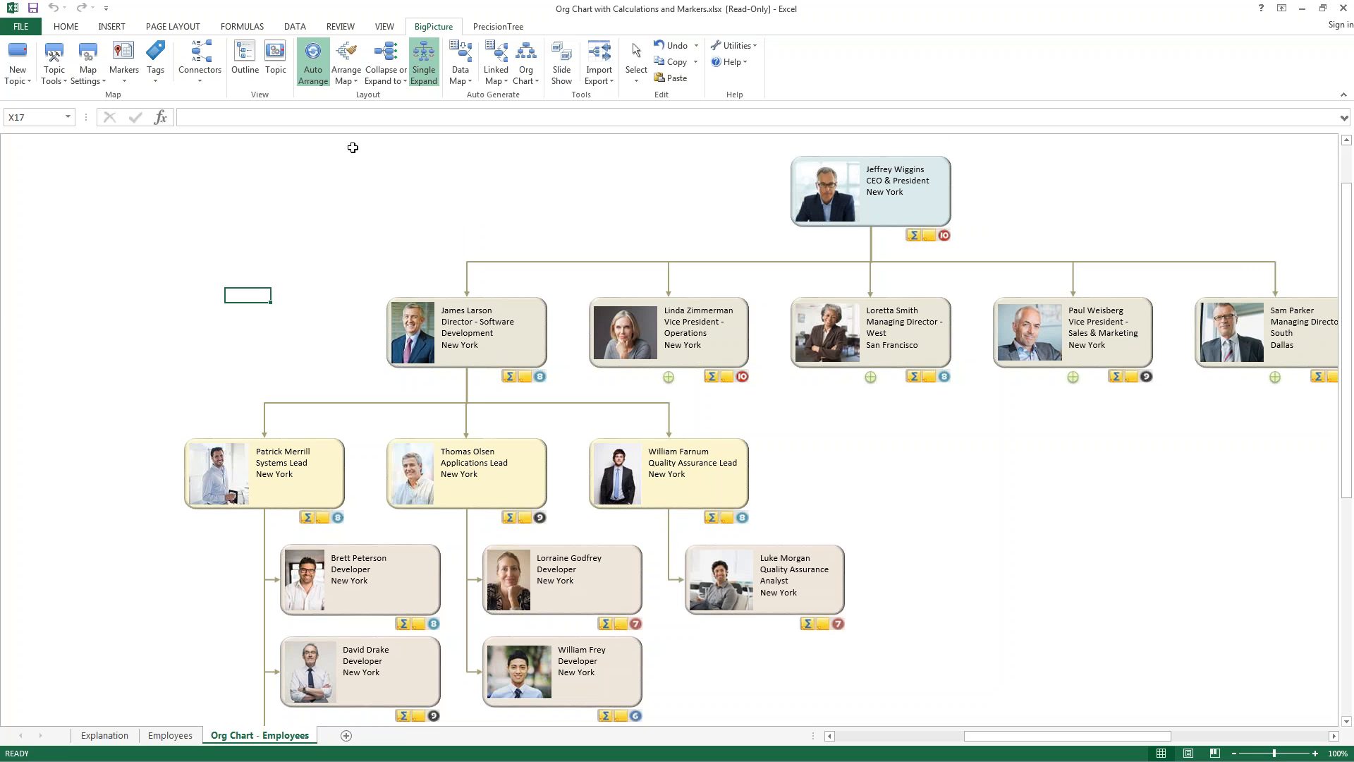
pyautogui.click(395, 80)
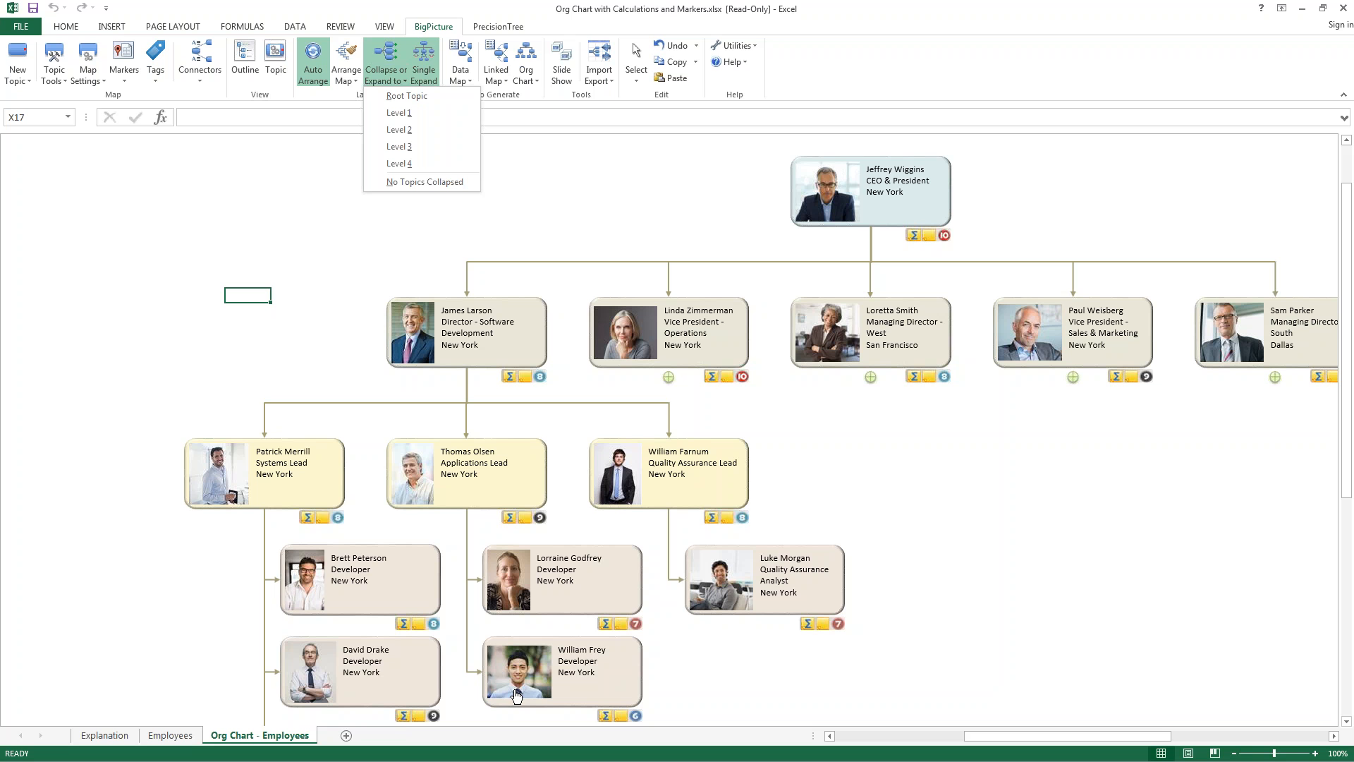
pyautogui.click(155, 273)
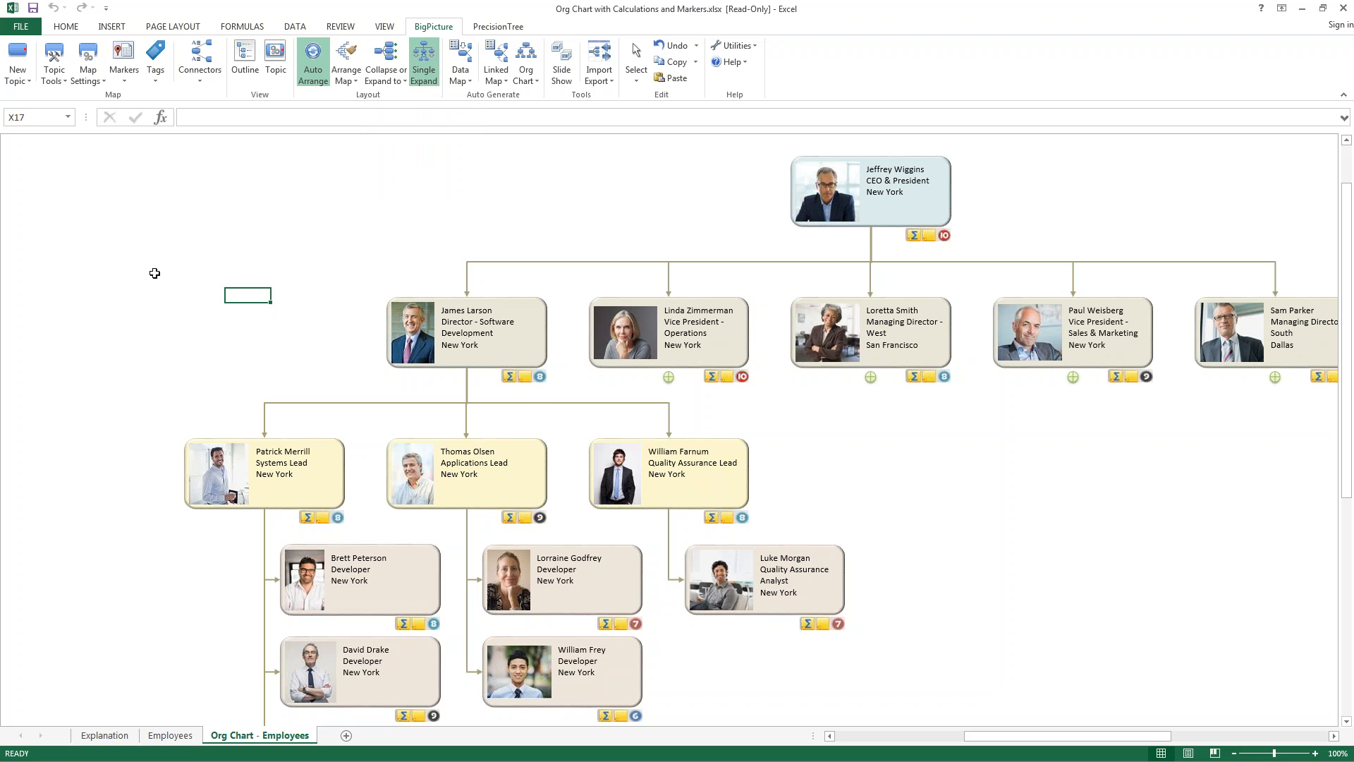
pyautogui.click(211, 204)
pyautogui.click(207, 186)
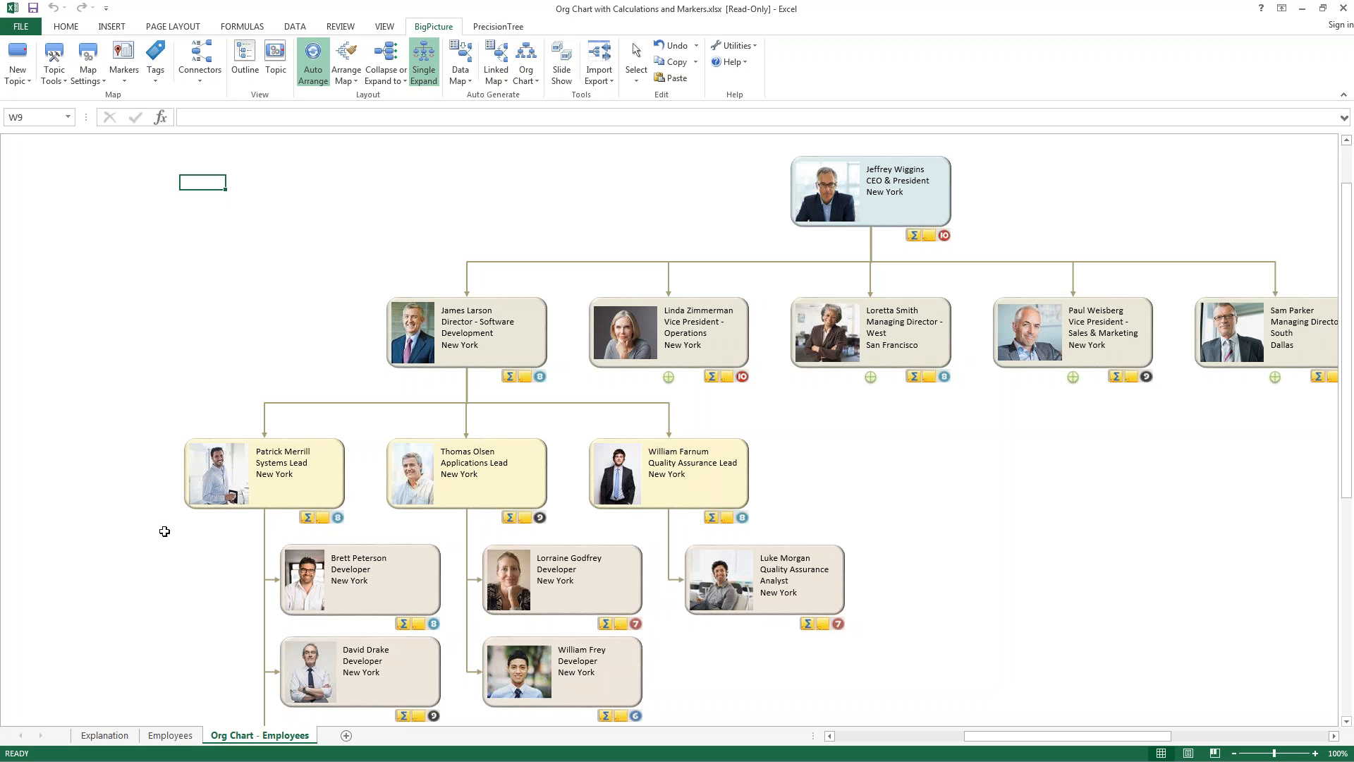
# Apply the conditional formatting color scale that runs from green for low to red for high to Salary cells F3:F67 on the Employees sheet.
pyautogui.click(171, 736)
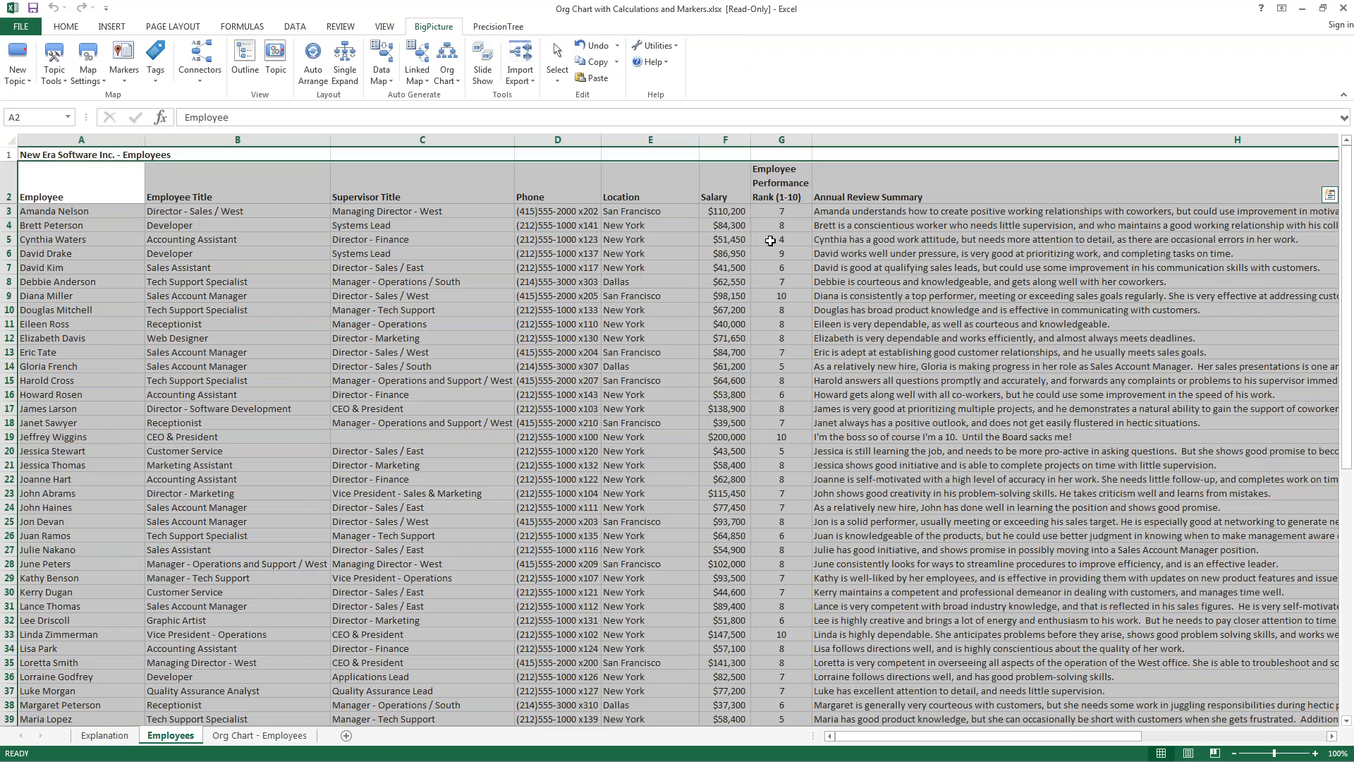
pyautogui.click(721, 211)
pyautogui.moveTo(722, 212); pyautogui.dragTo(728, 650)
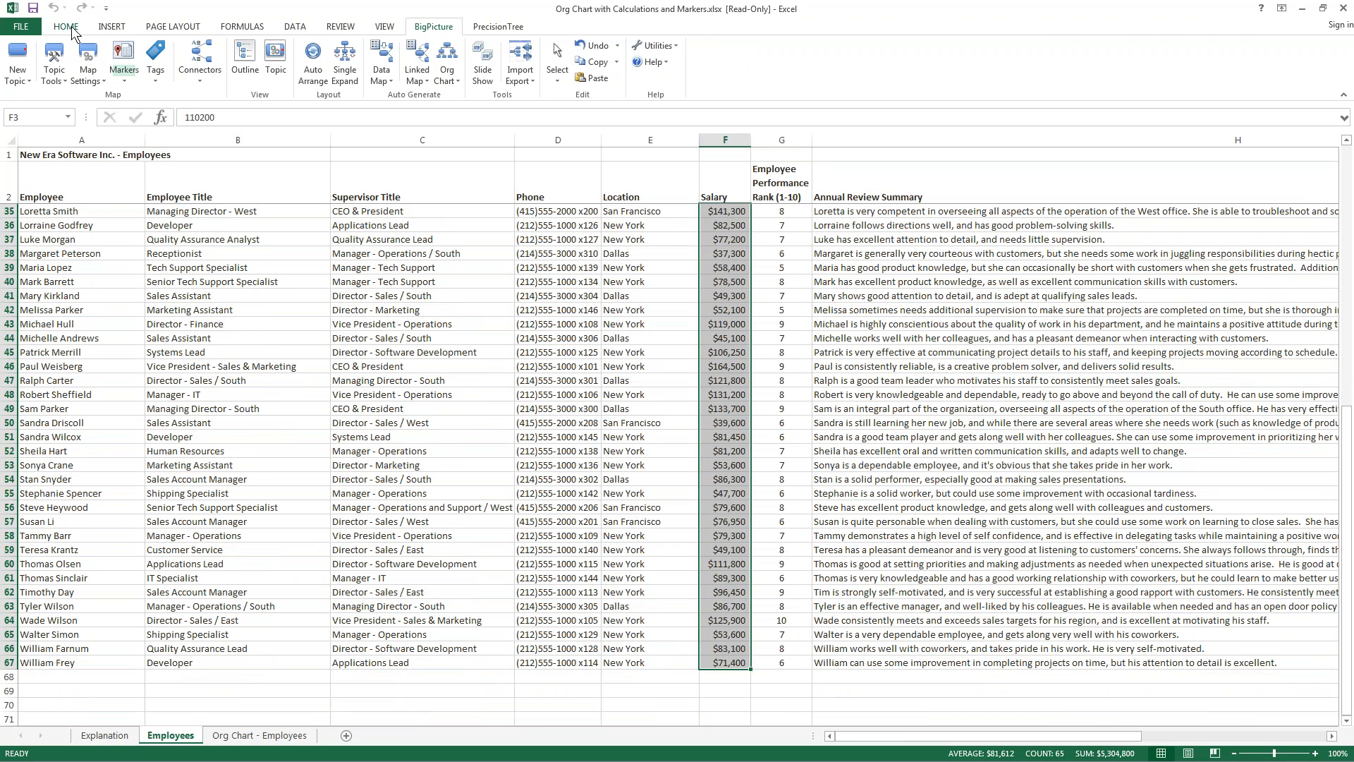
pyautogui.click(72, 27)
pyautogui.click(571, 65)
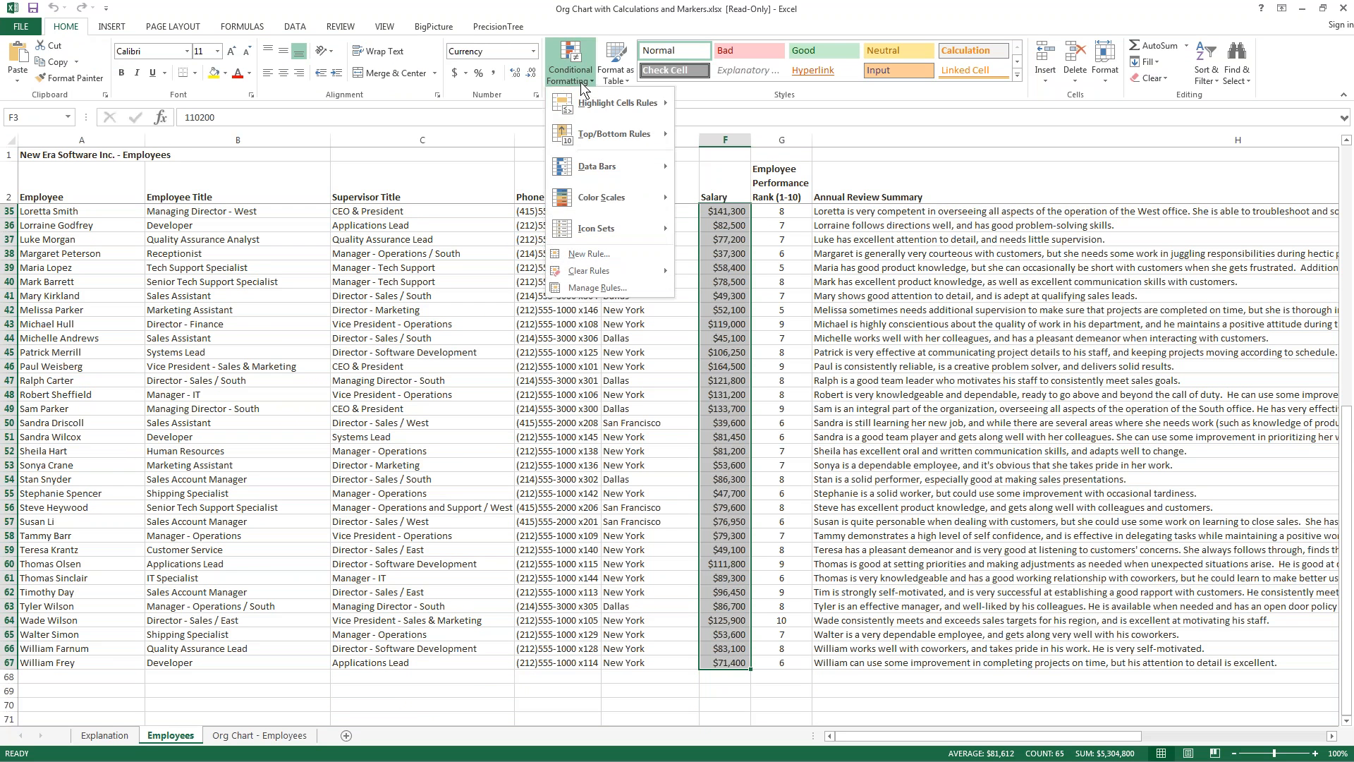
pyautogui.moveTo(590, 209)
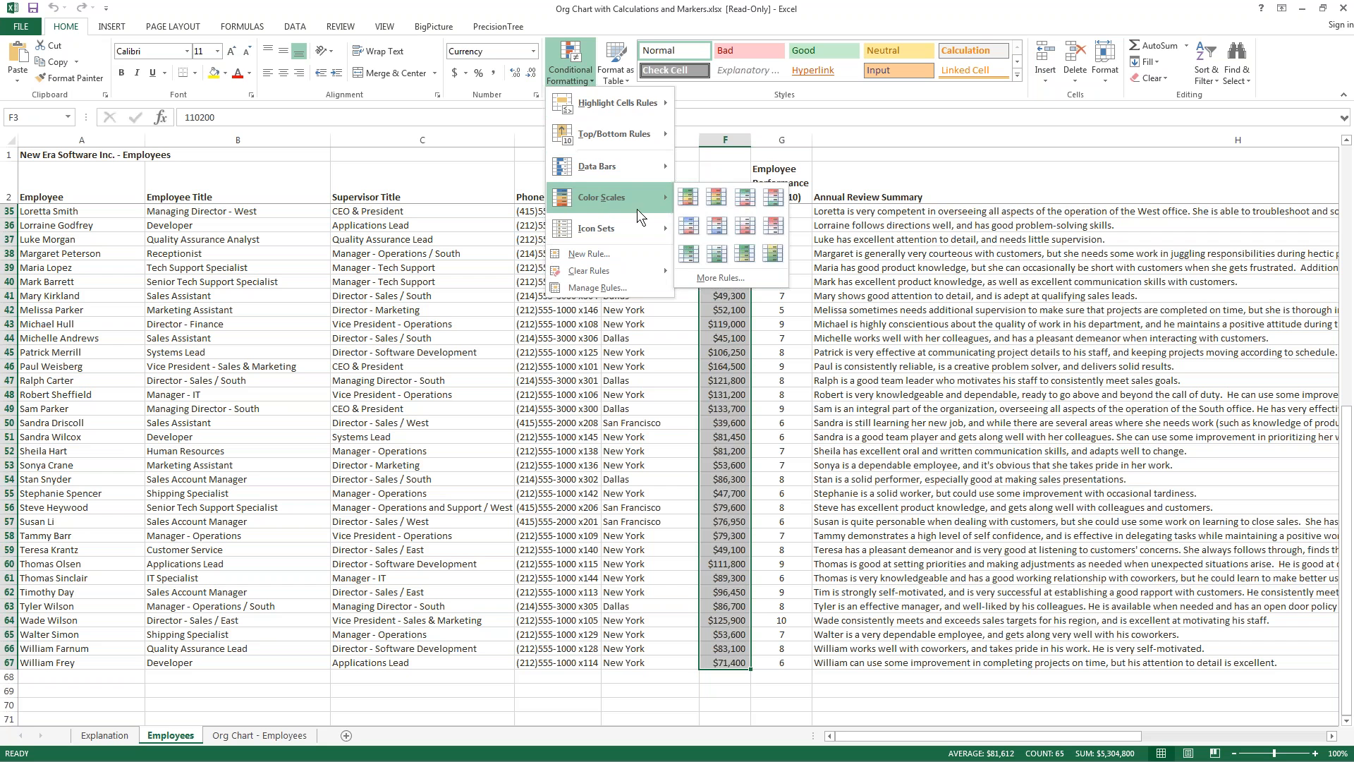
pyautogui.click(715, 201)
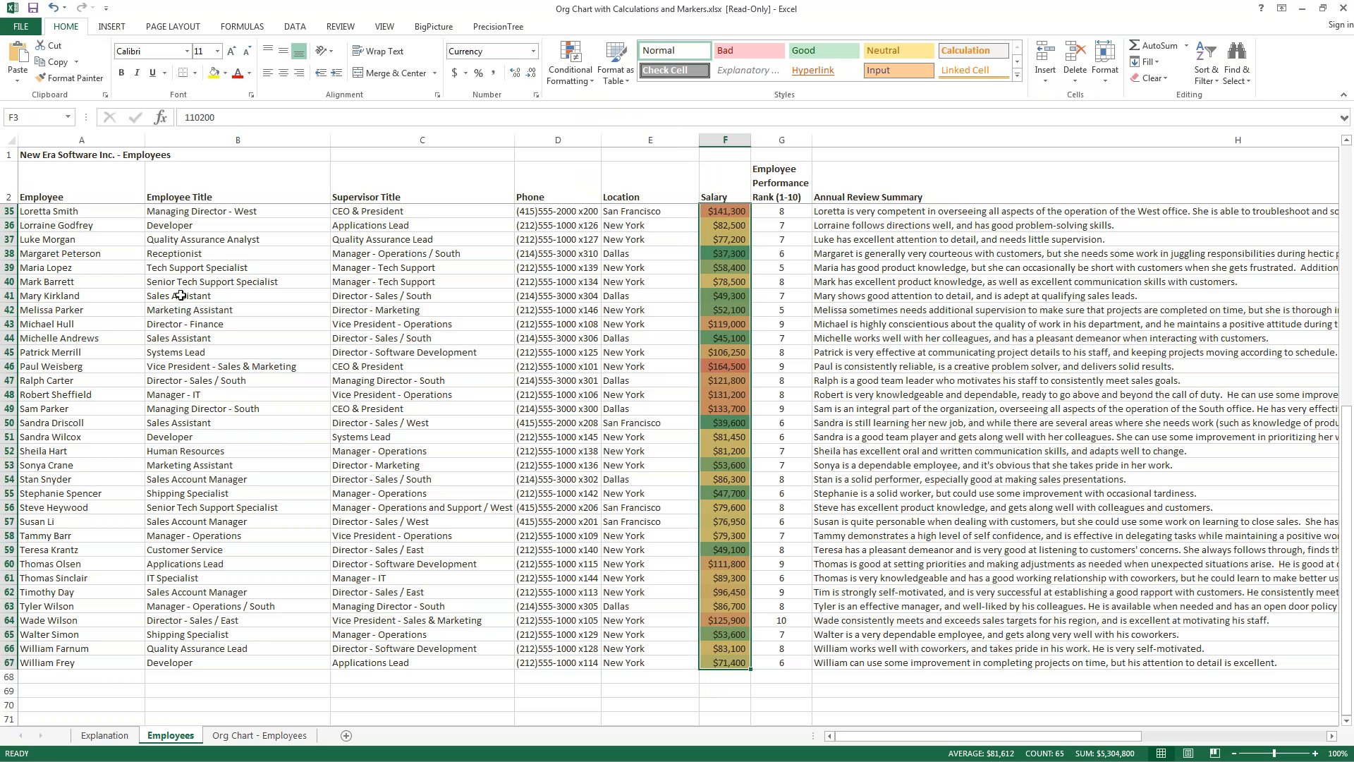
pyautogui.click(470, 381)
pyautogui.scroll(11, 638, 520)
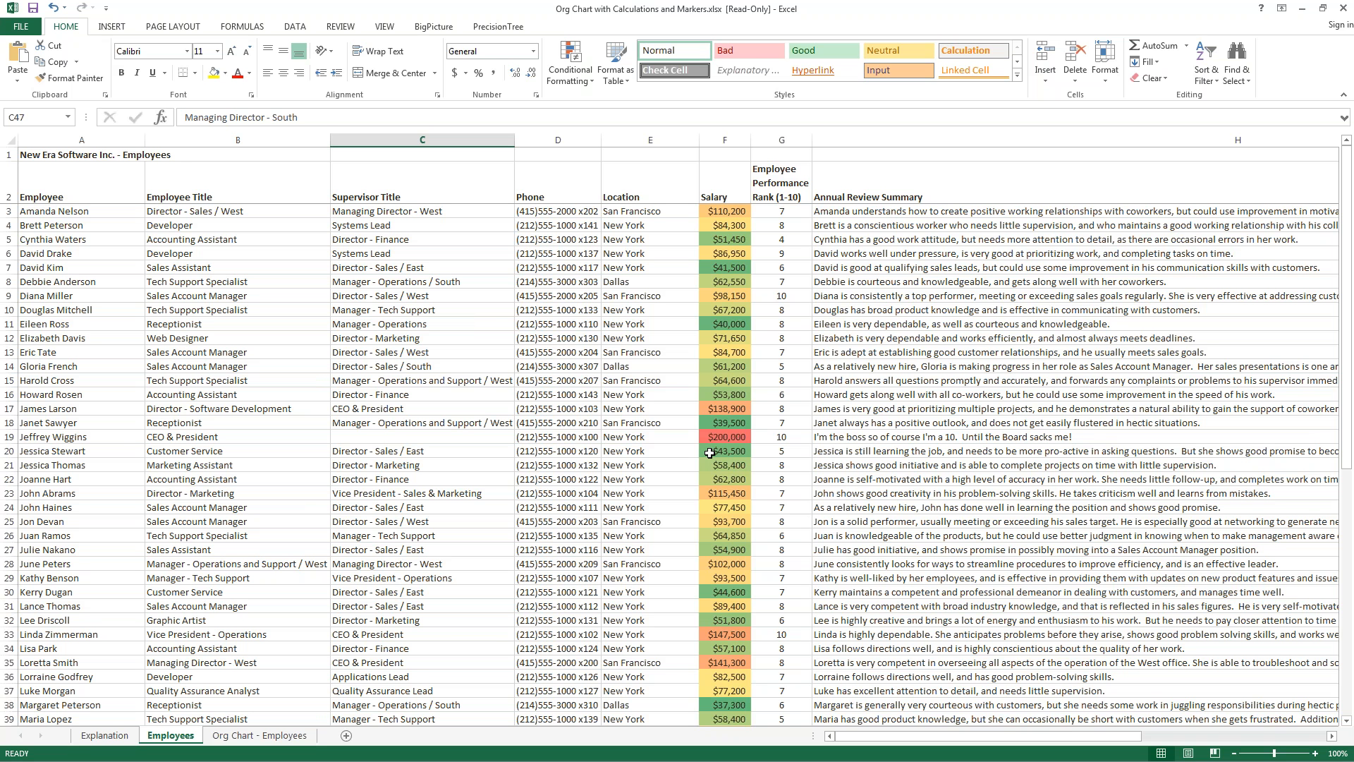
# Create the organization chart again from the color-coded employee data with the same definition, overwriting the existing linked chart.
pyautogui.click(433, 26)
pyautogui.click(447, 74)
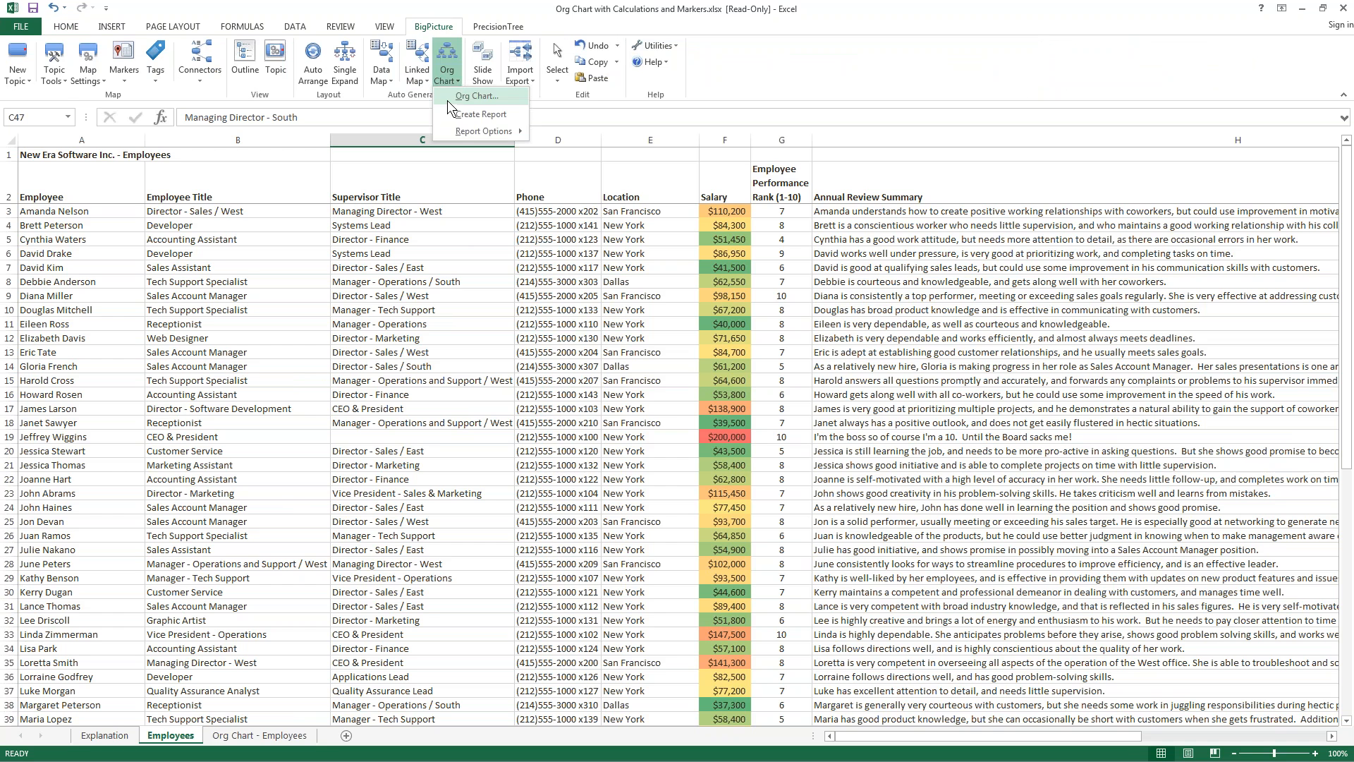
pyautogui.click(447, 100)
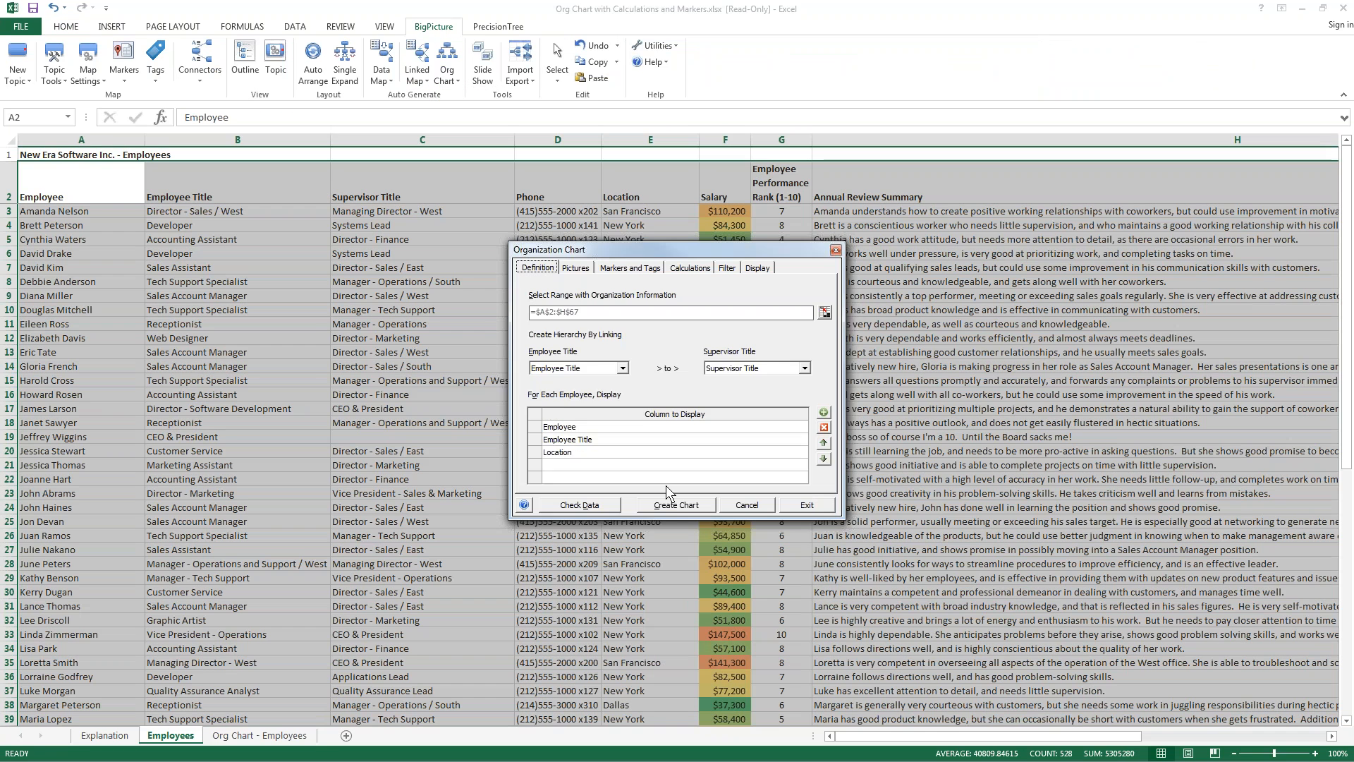
pyautogui.click(667, 505)
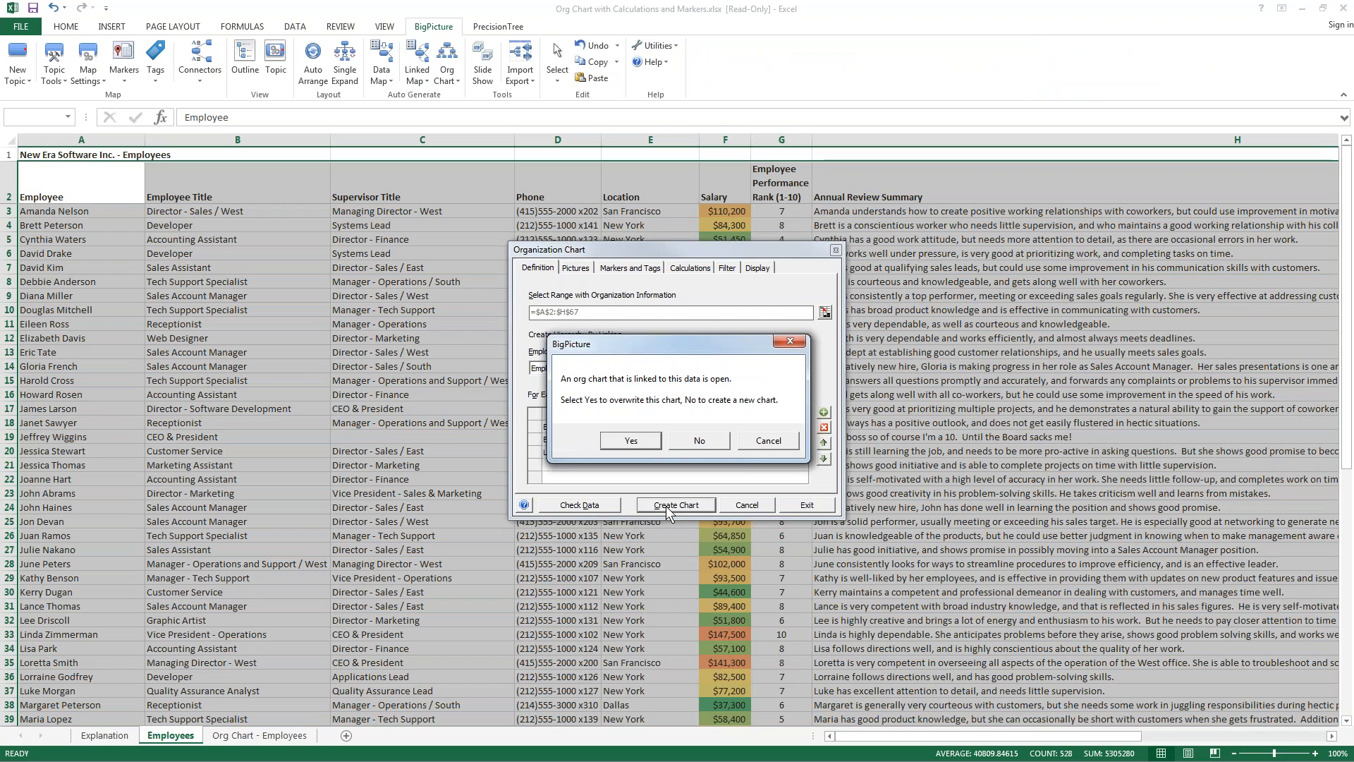
pyautogui.click(631, 440)
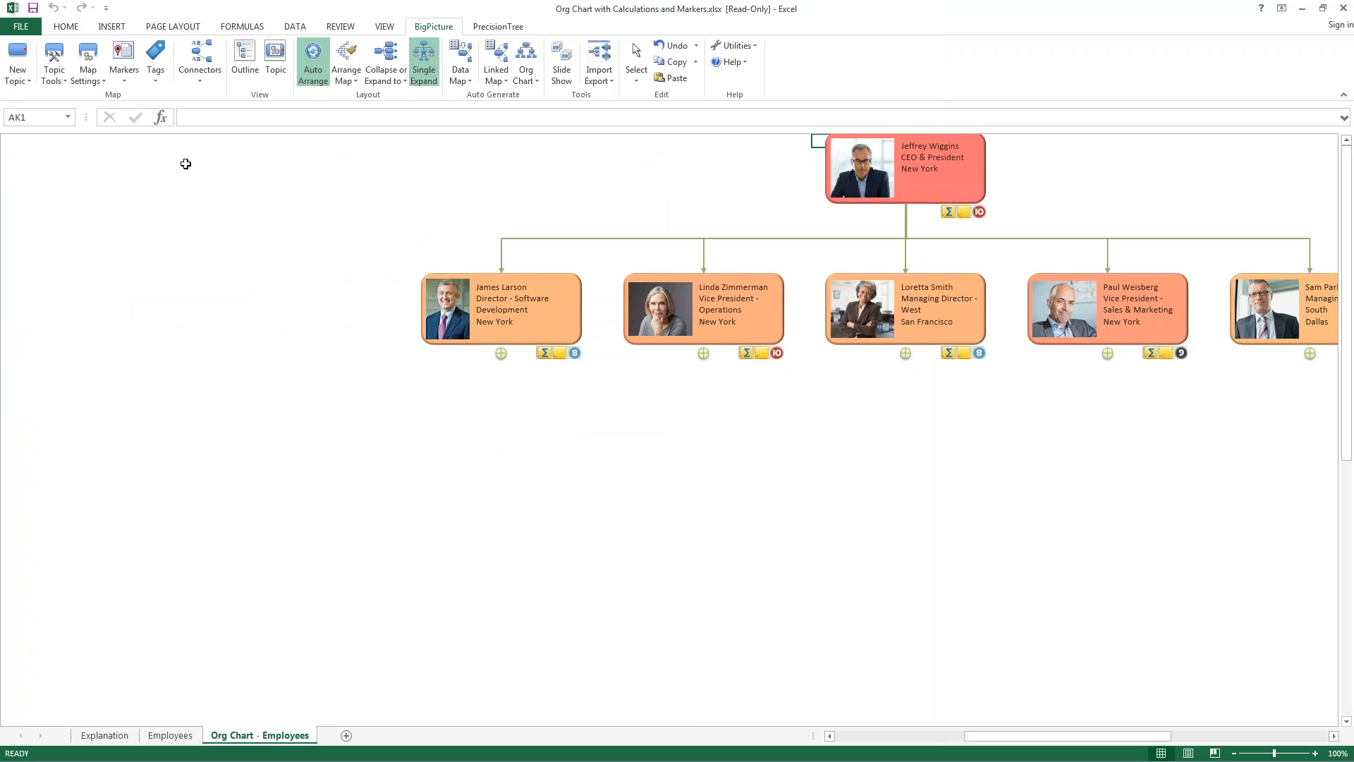
# Expand the entire organization chart so that no topics are collapsed.
pyautogui.click(396, 82)
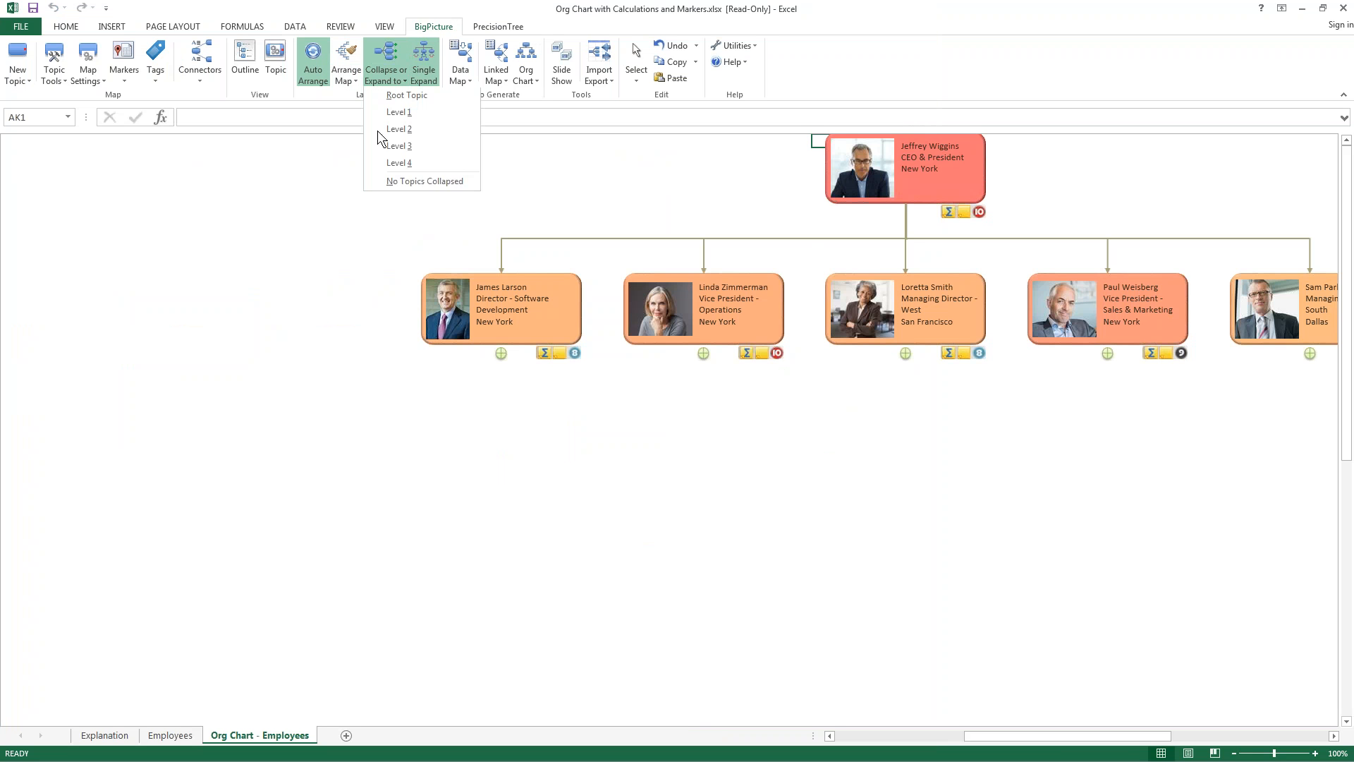
pyautogui.click(393, 184)
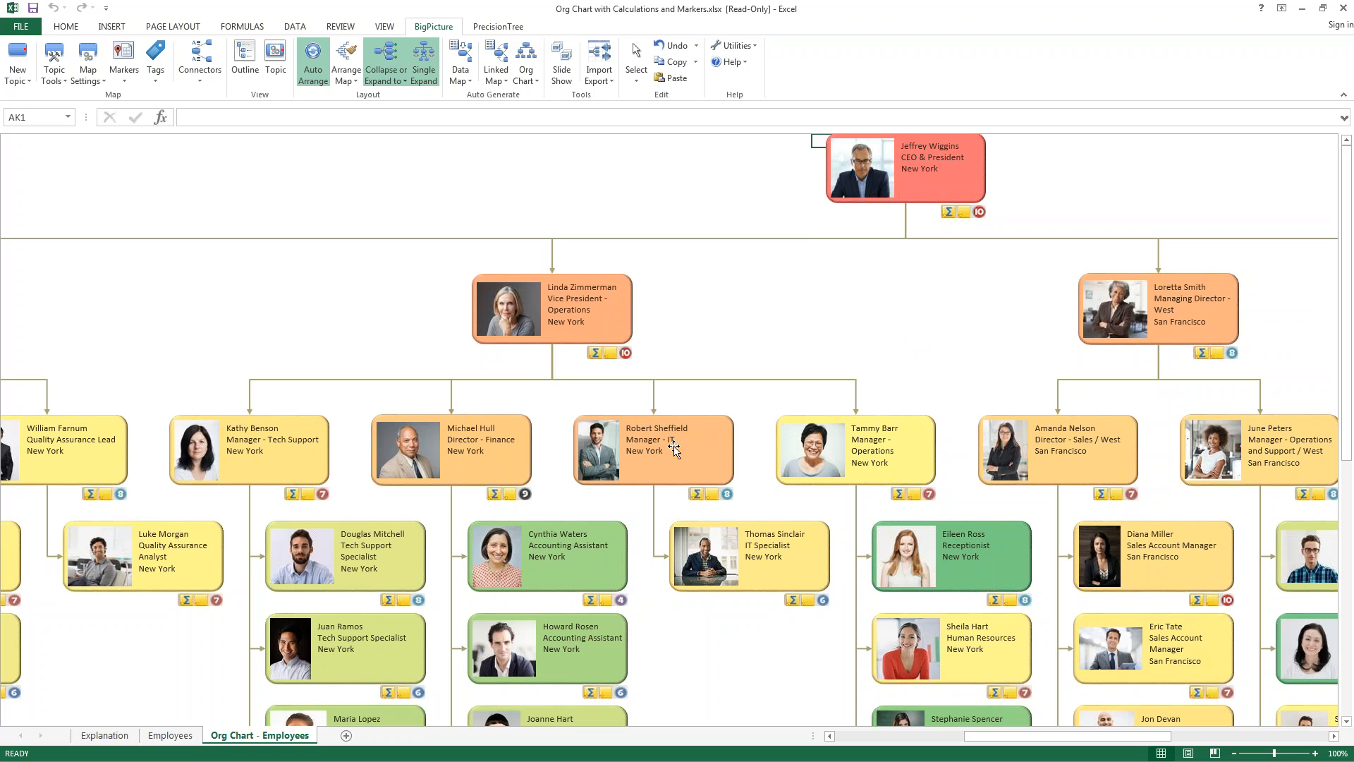
pyautogui.click(1264, 753)
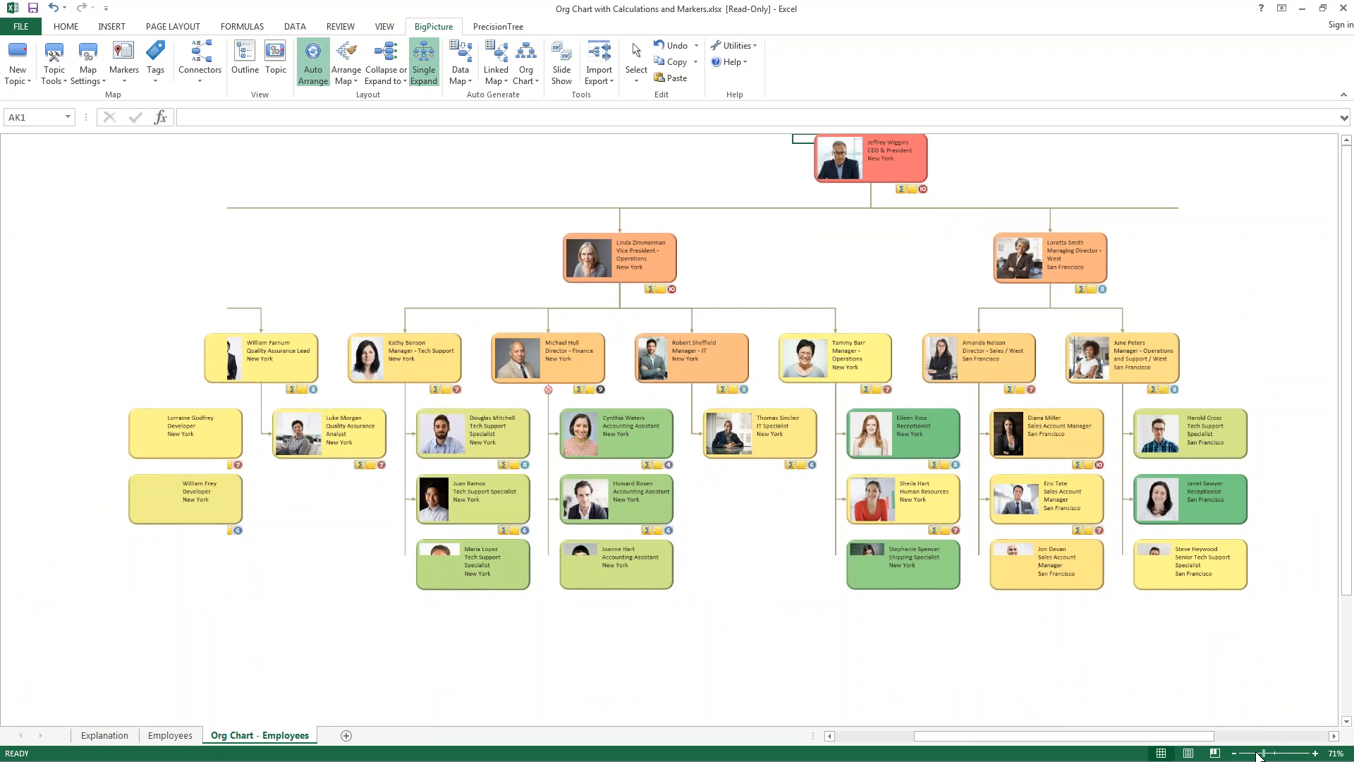
pyautogui.click(1258, 753)
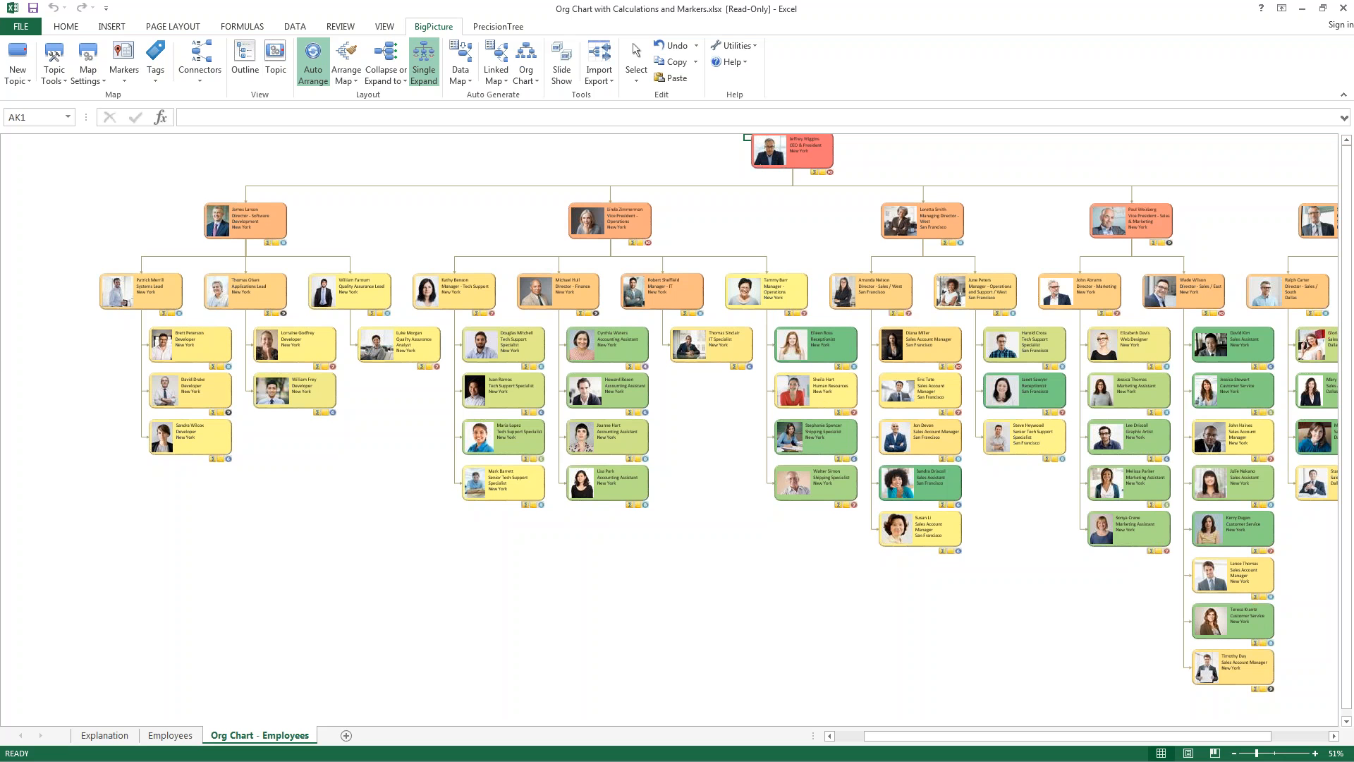
# Show the calculation notes of the Human Resources topic and the Manager - Operations topic.
pyautogui.moveTo(843, 416)
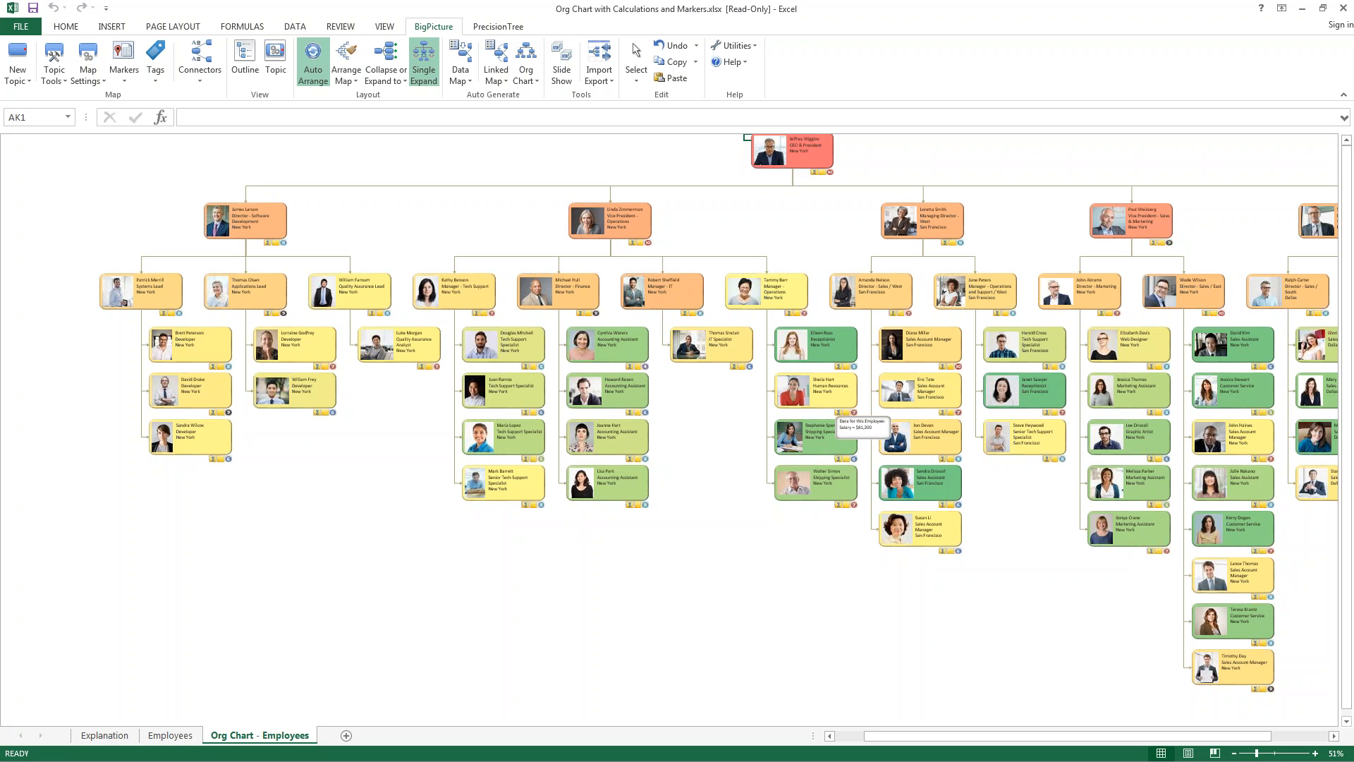
pyautogui.moveTo(797, 313)
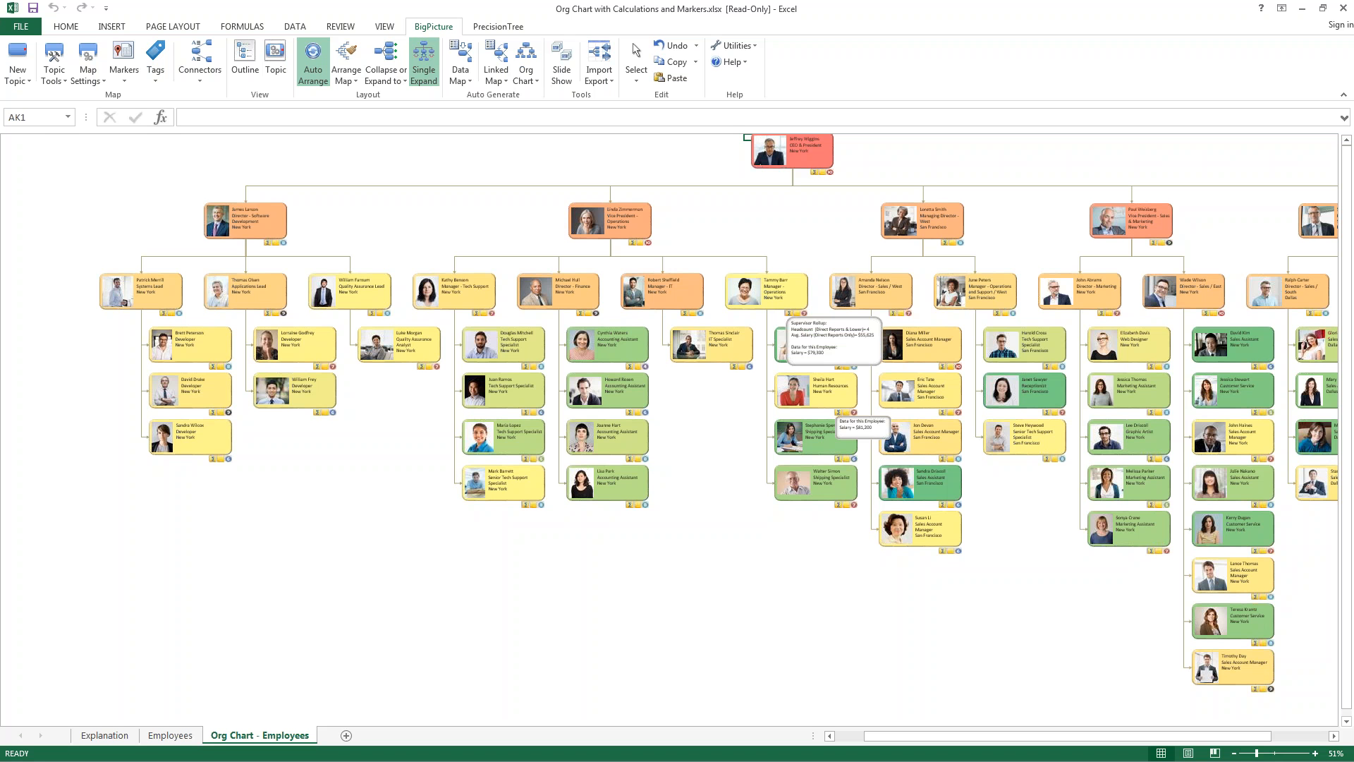
pyautogui.click(709, 596)
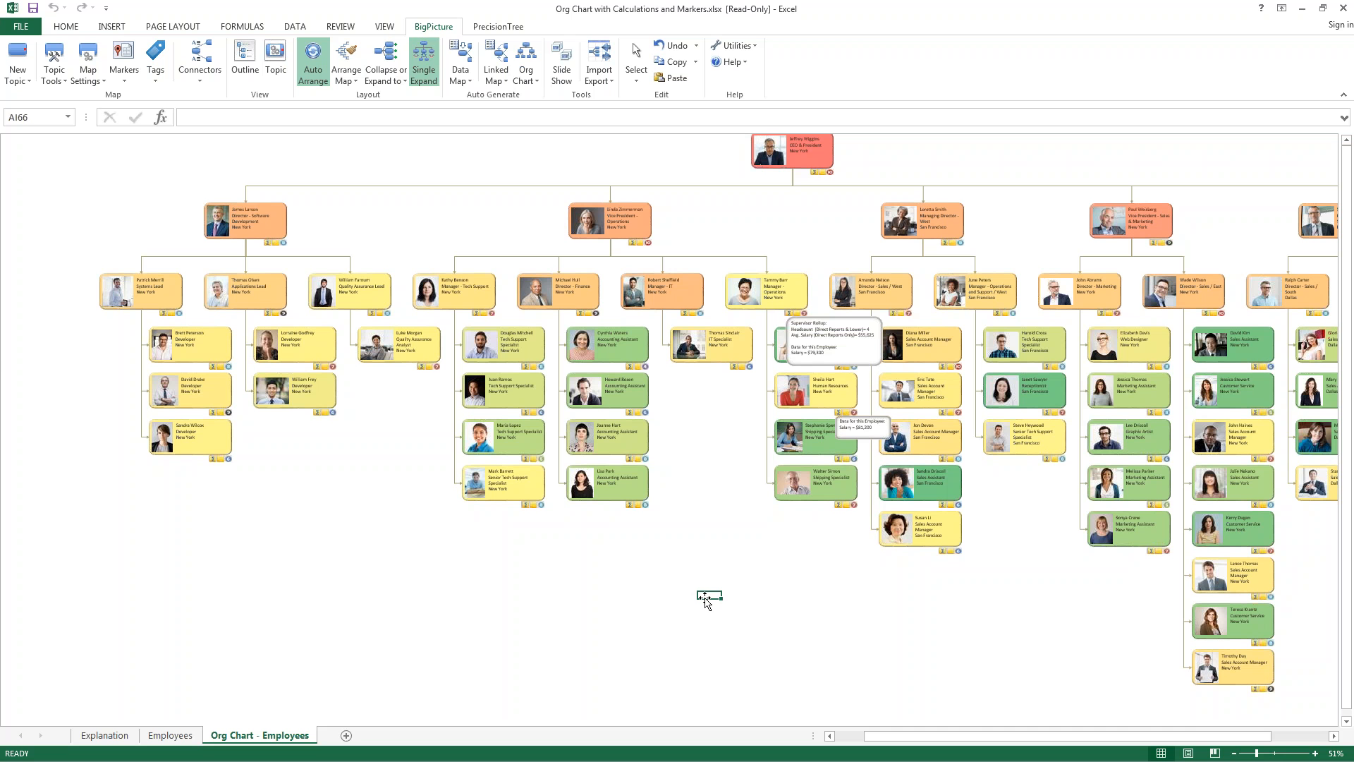
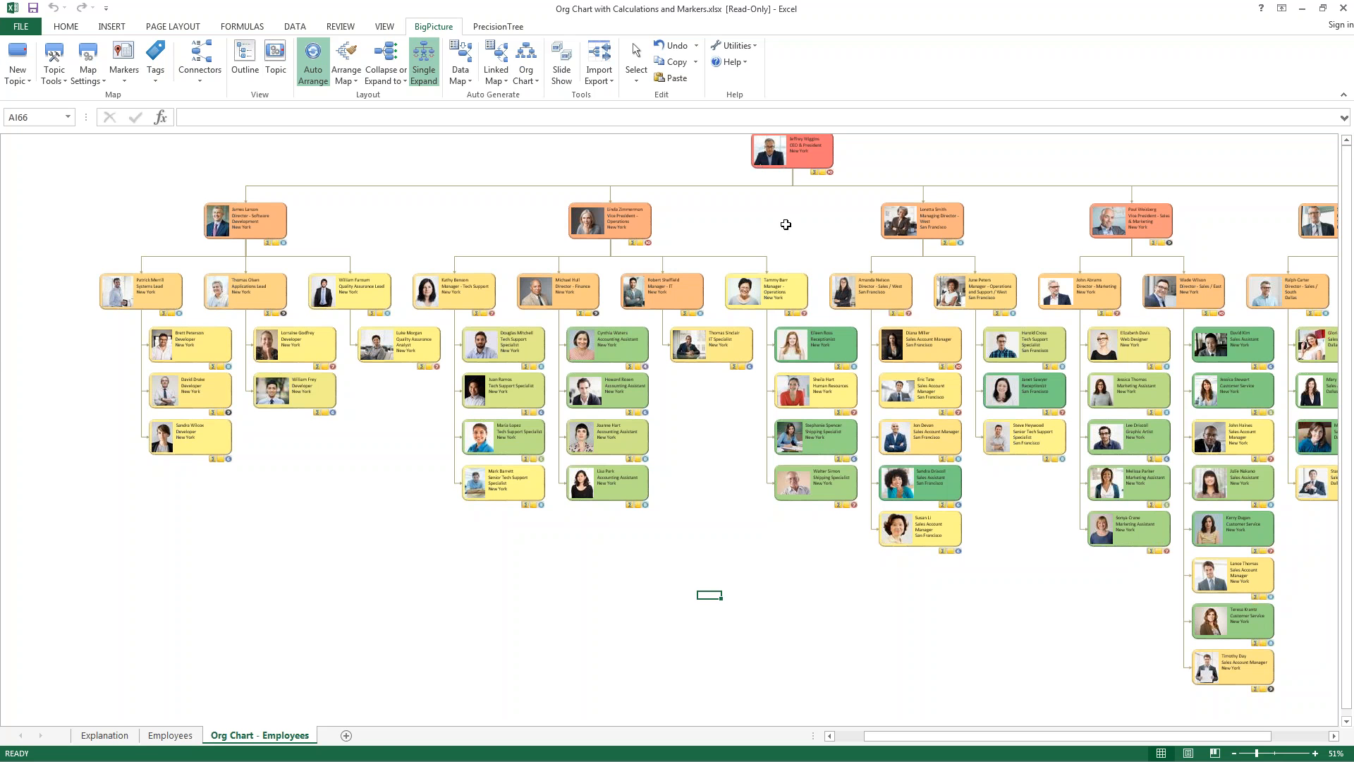
# Collapse the whole organization chart to Level 2 and further to Level 1.
pyautogui.click(481, 559)
pyautogui.click(394, 82)
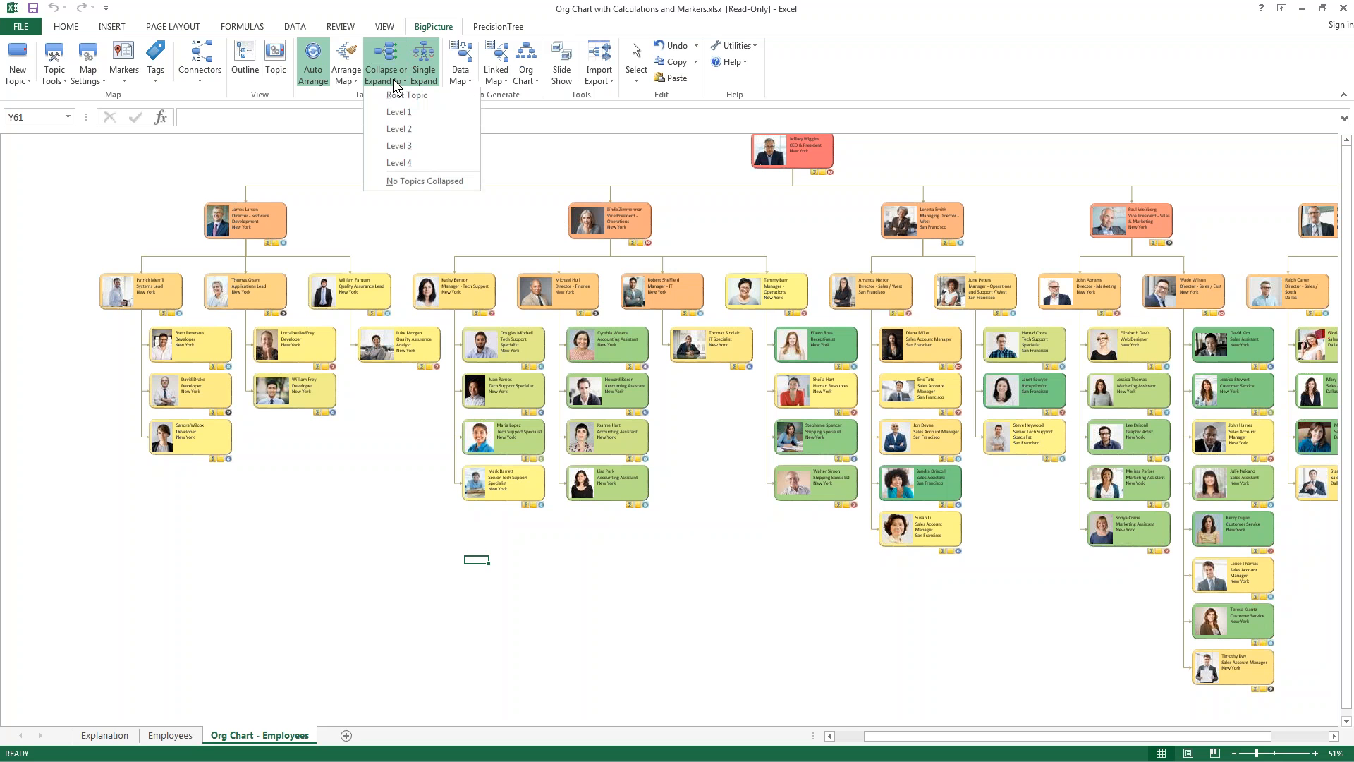
pyautogui.click(389, 129)
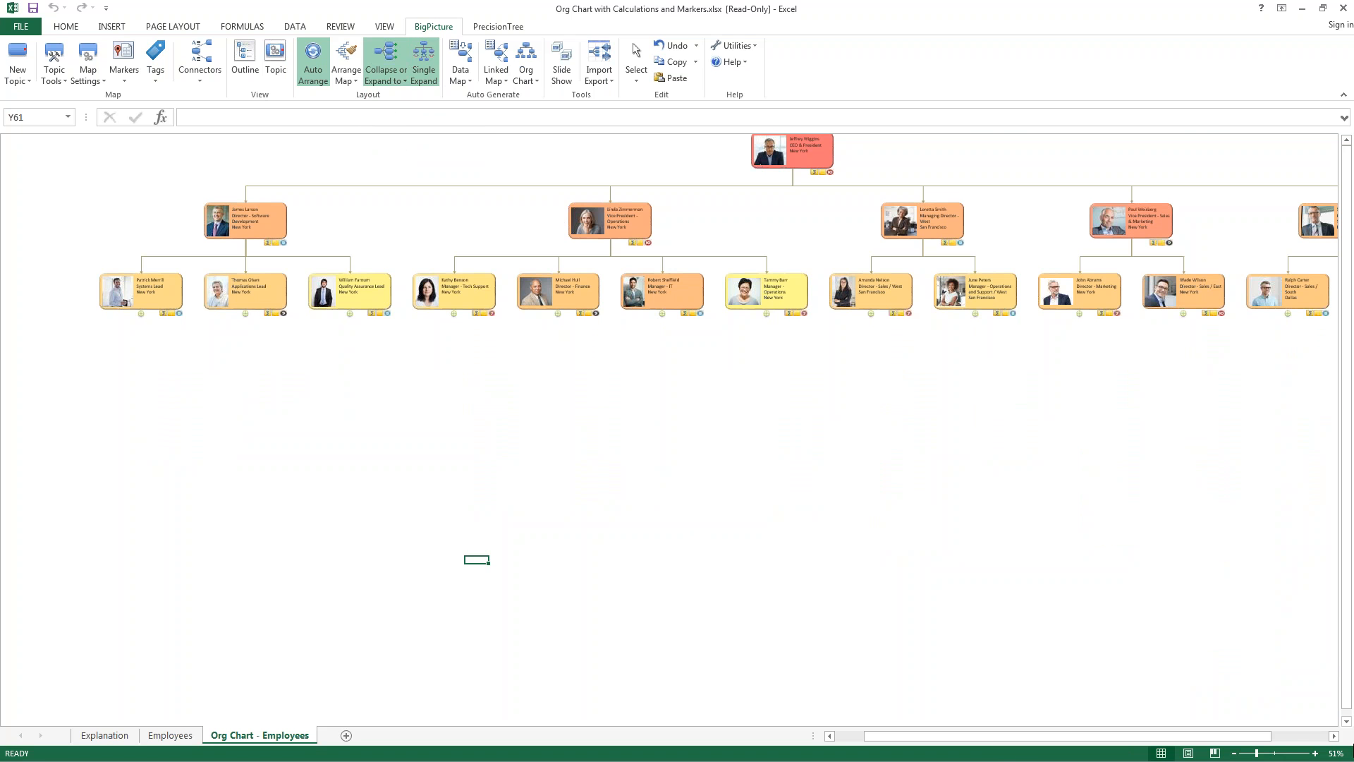
pyautogui.click(1275, 753)
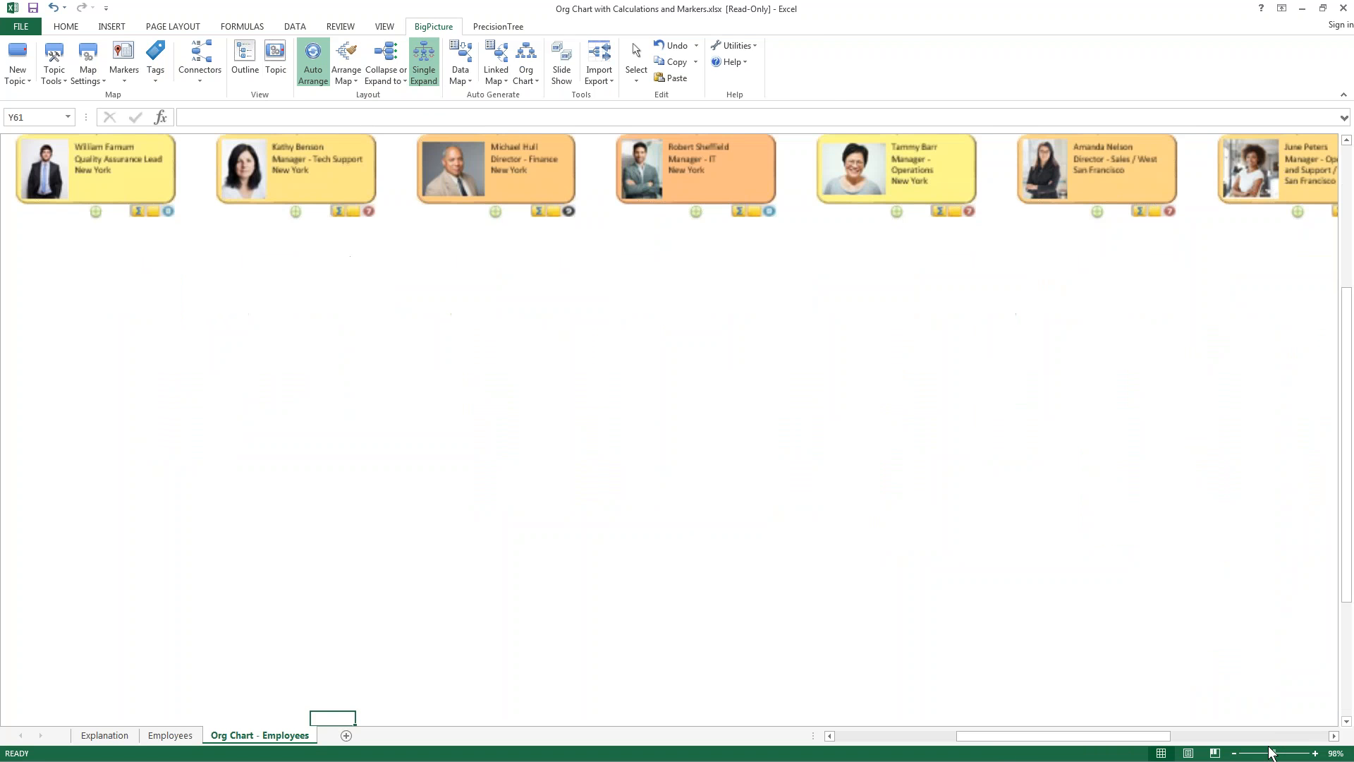
pyautogui.scroll(7, 770, 580)
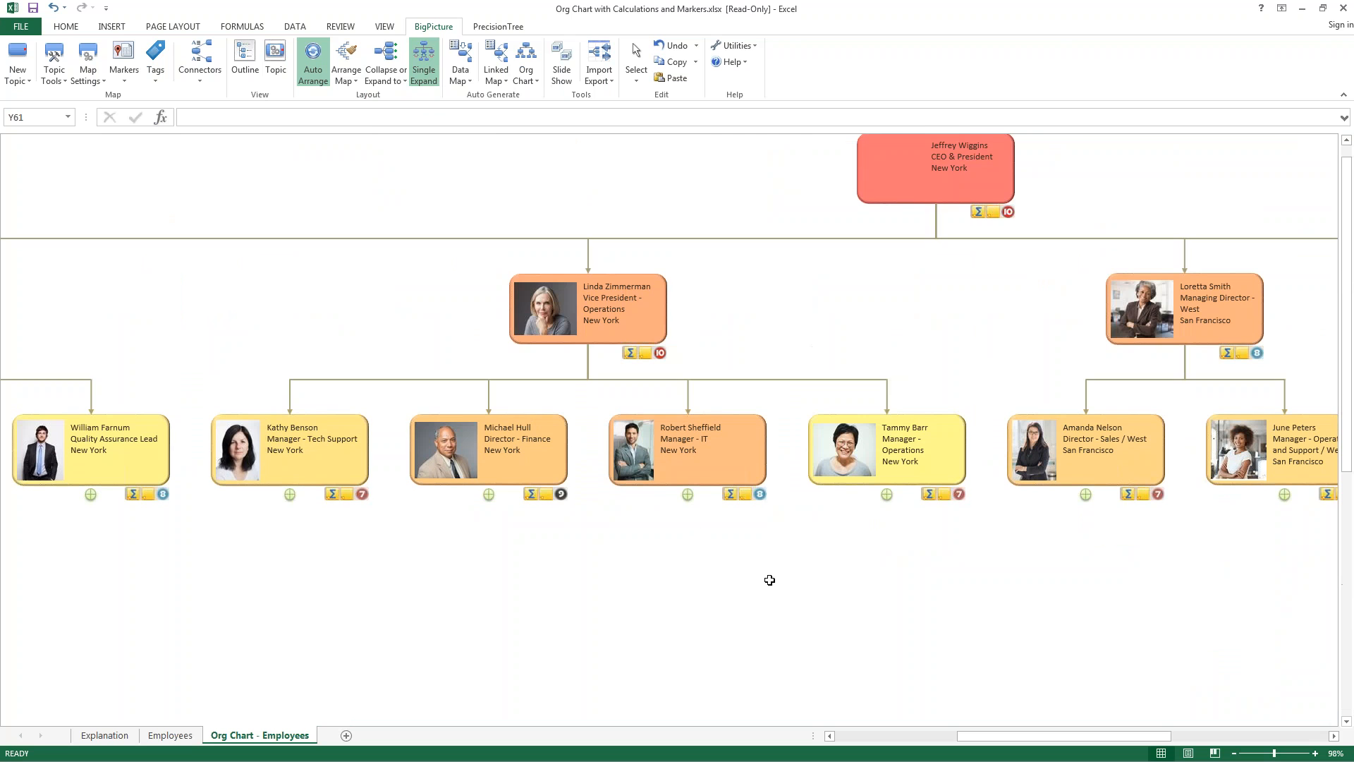
pyautogui.click(387, 78)
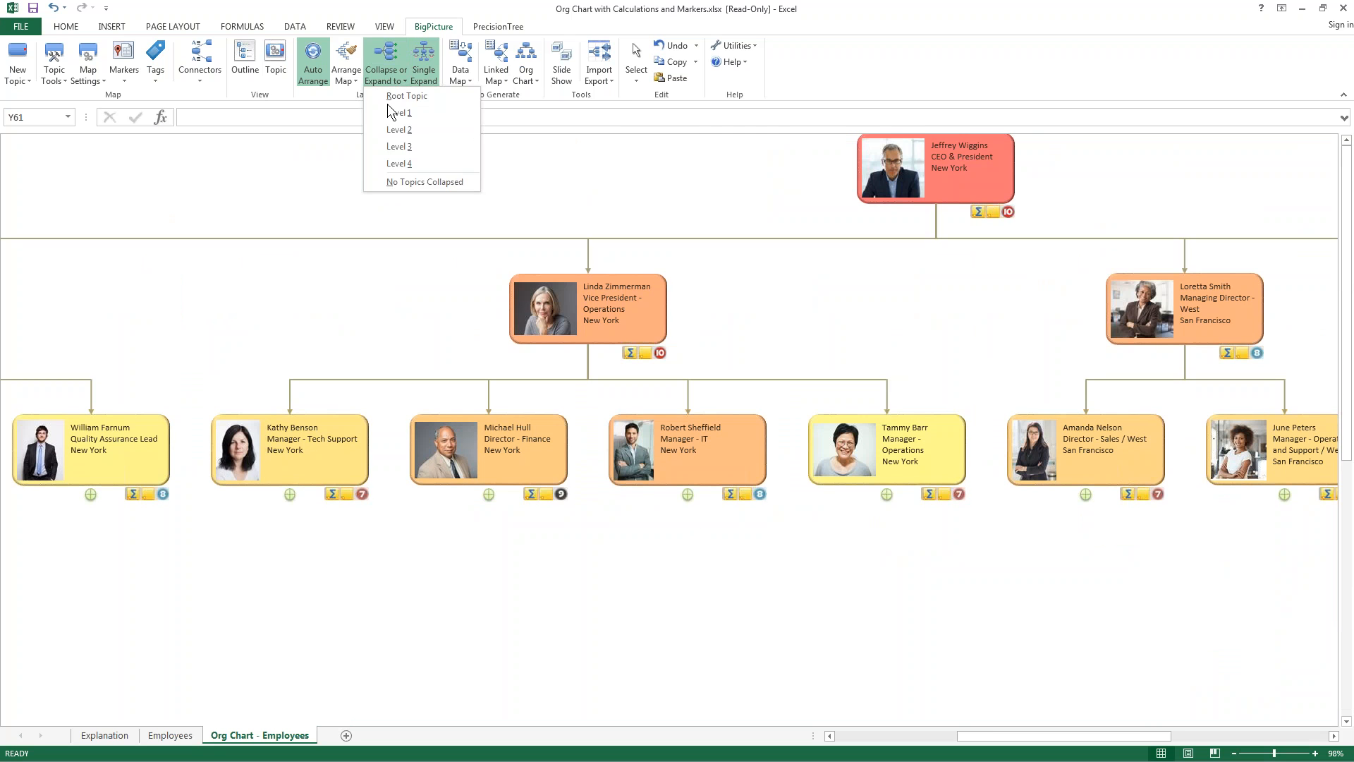
pyautogui.click(390, 120)
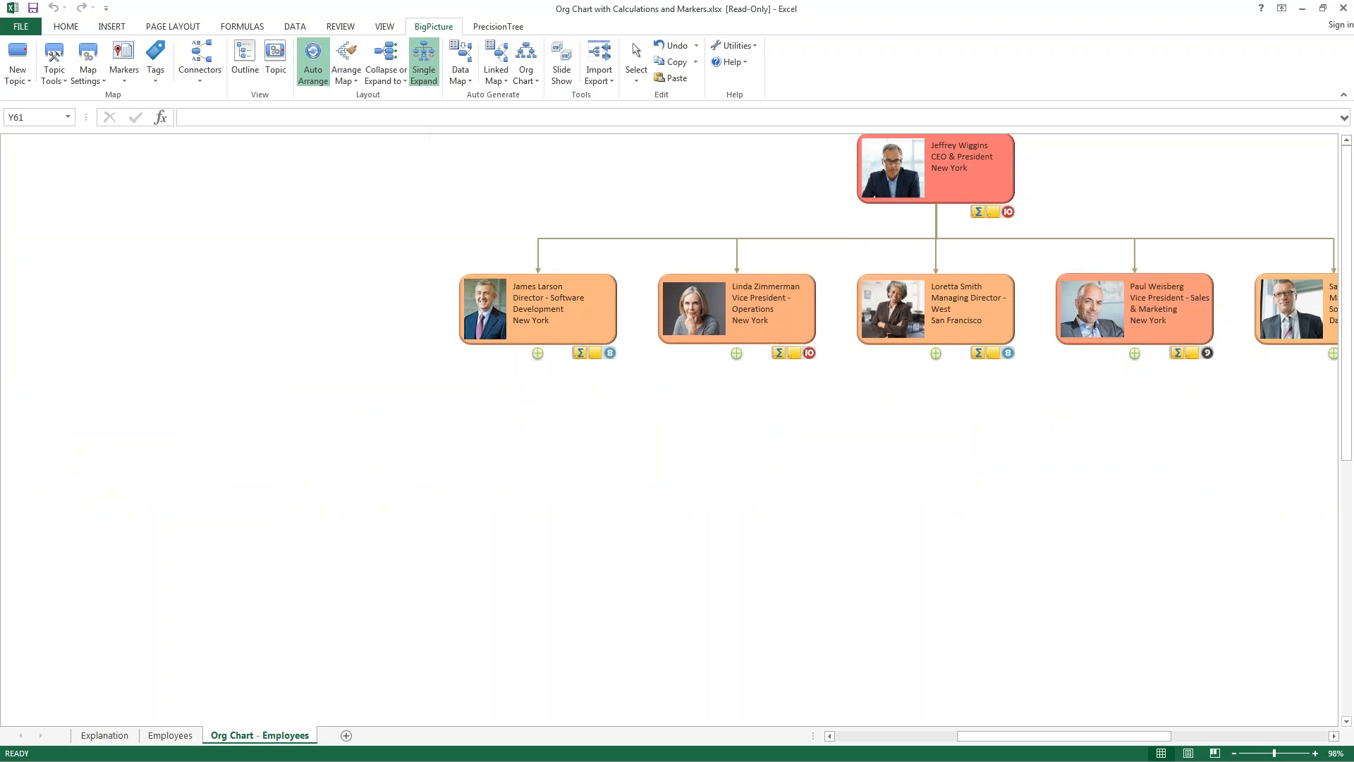
# Create a report from the organization chart in an Excel worksheet without saving it as a PDF.
pyautogui.click(535, 79)
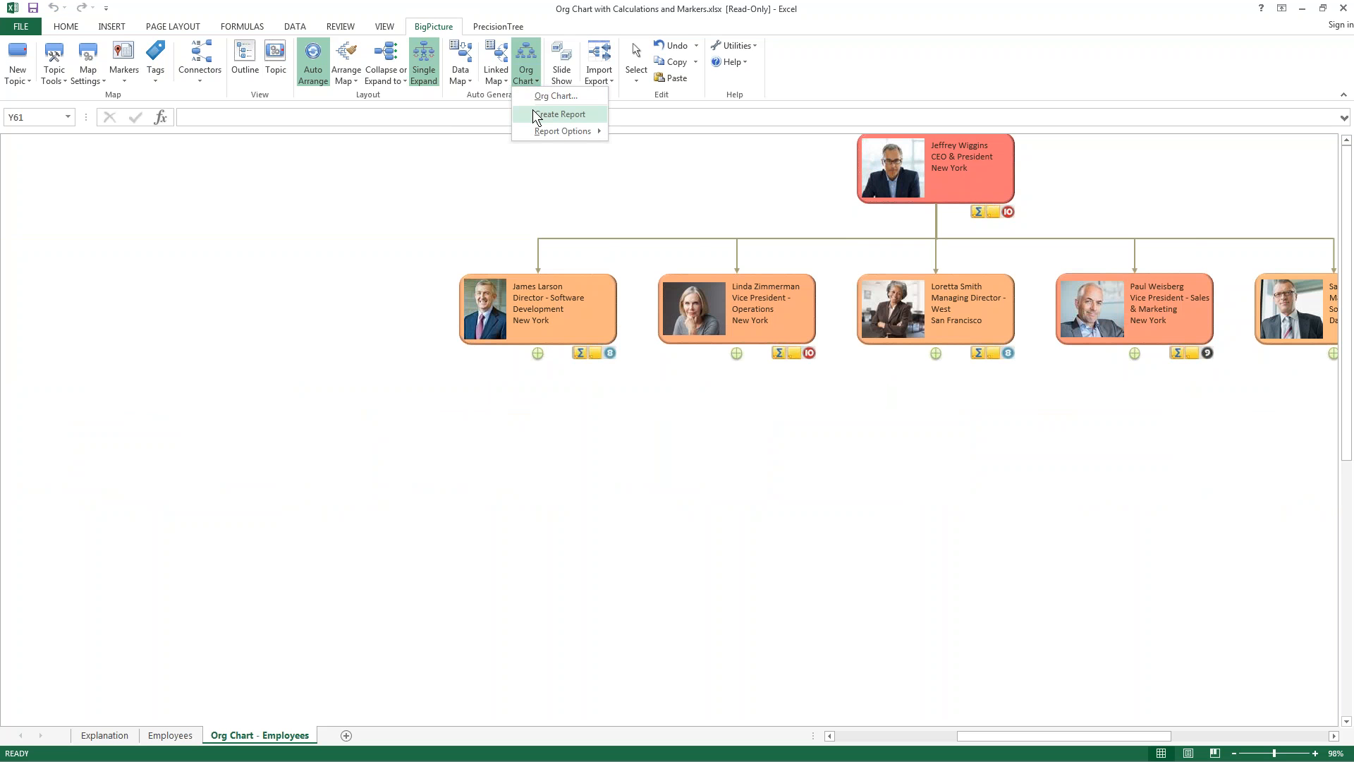
pyautogui.click(541, 114)
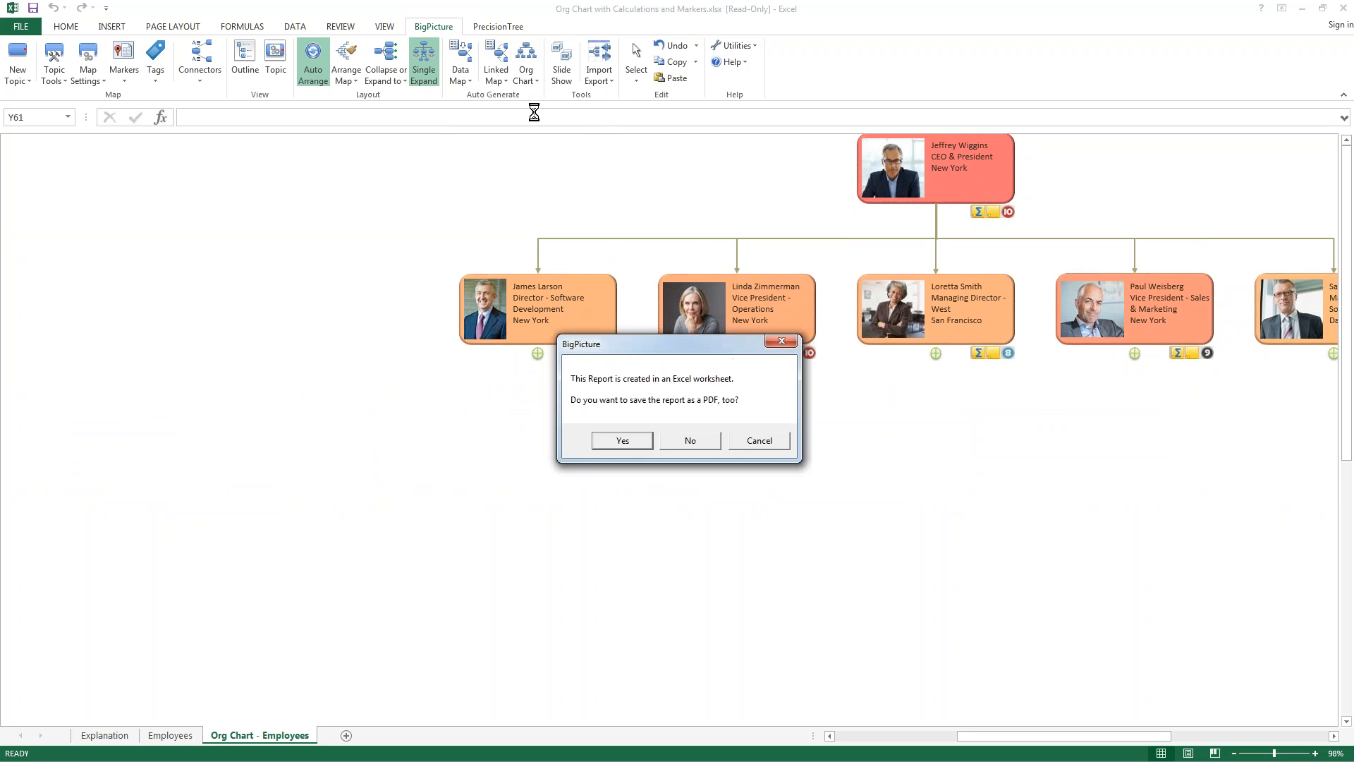
pyautogui.click(696, 440)
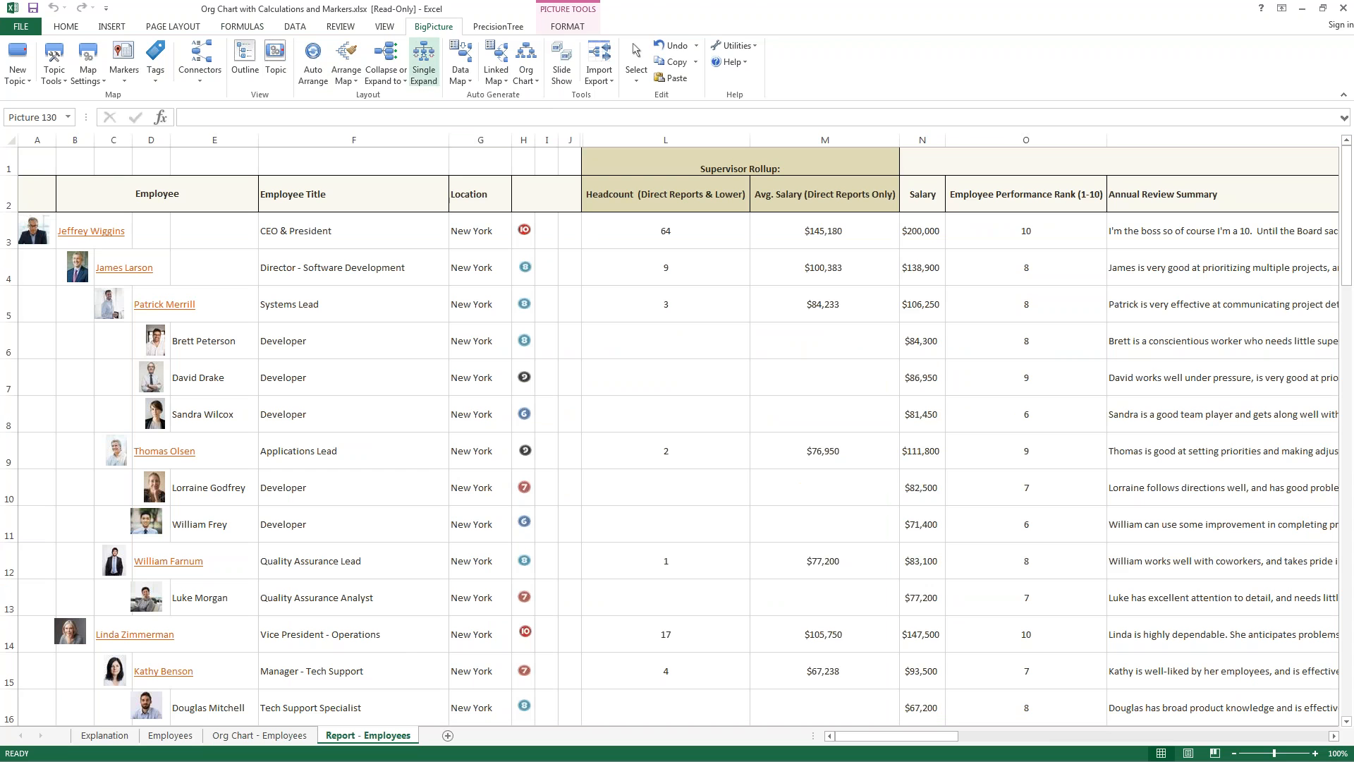
# Hide the gridlines on the Report - Employees sheet.
pyautogui.click(289, 27)
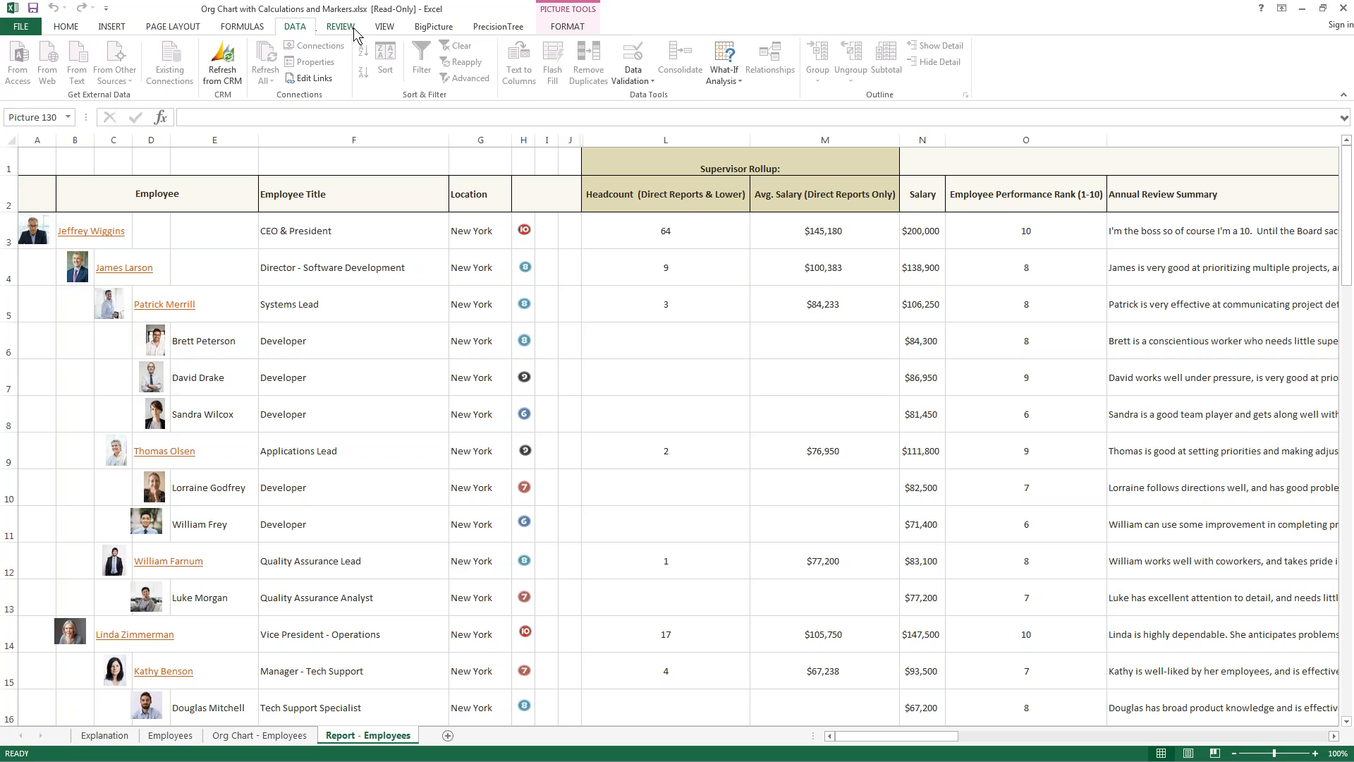
pyautogui.click(380, 26)
pyautogui.click(168, 73)
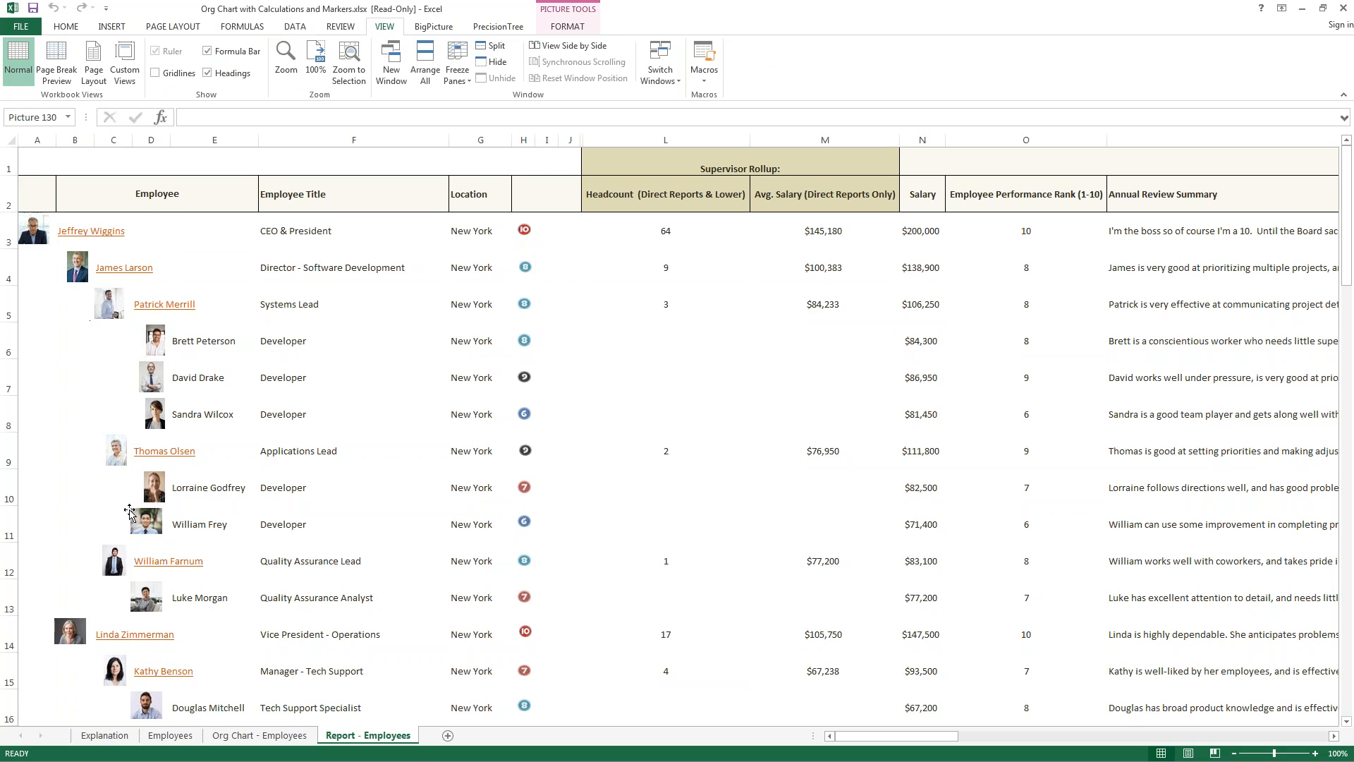
# Collapse and re-expand the CEO & President and the Director - Software Development entries in the report.
pyautogui.click(76, 236)
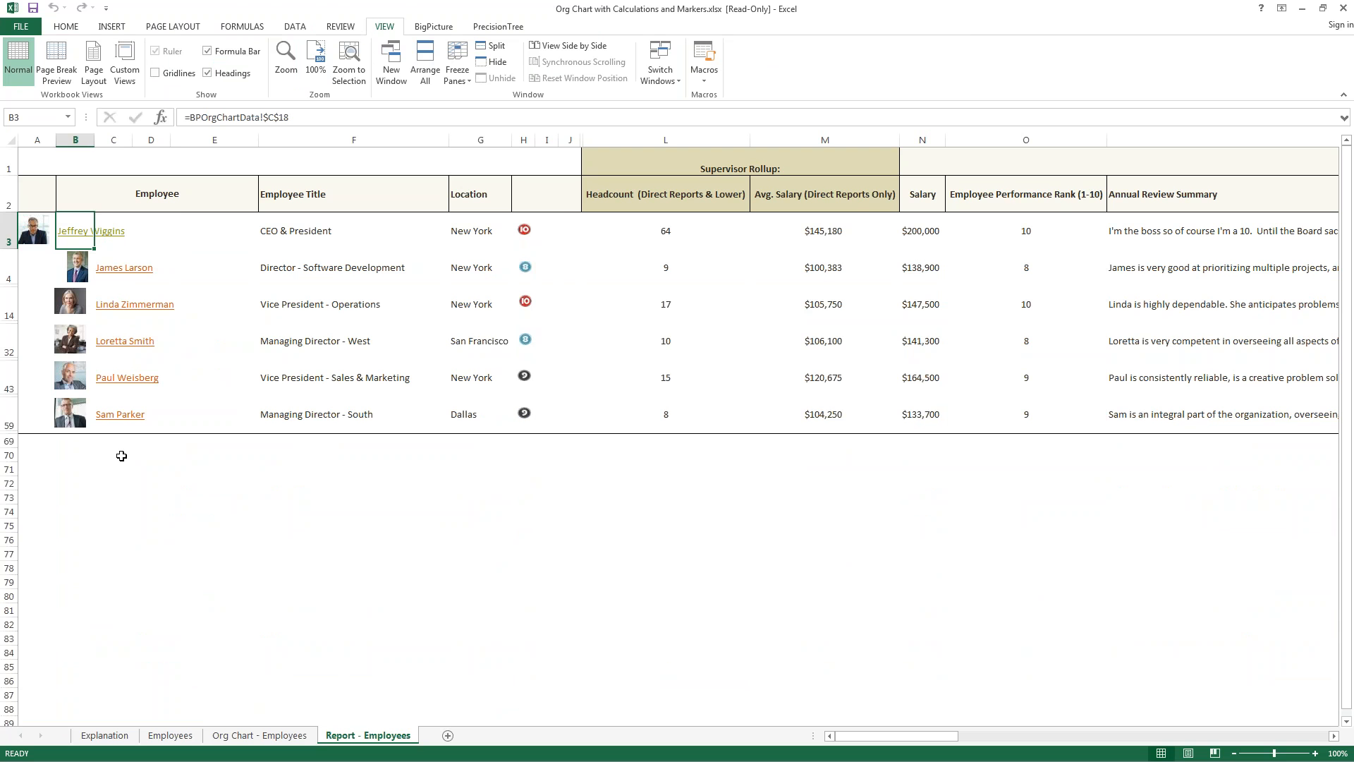
pyautogui.click(69, 241)
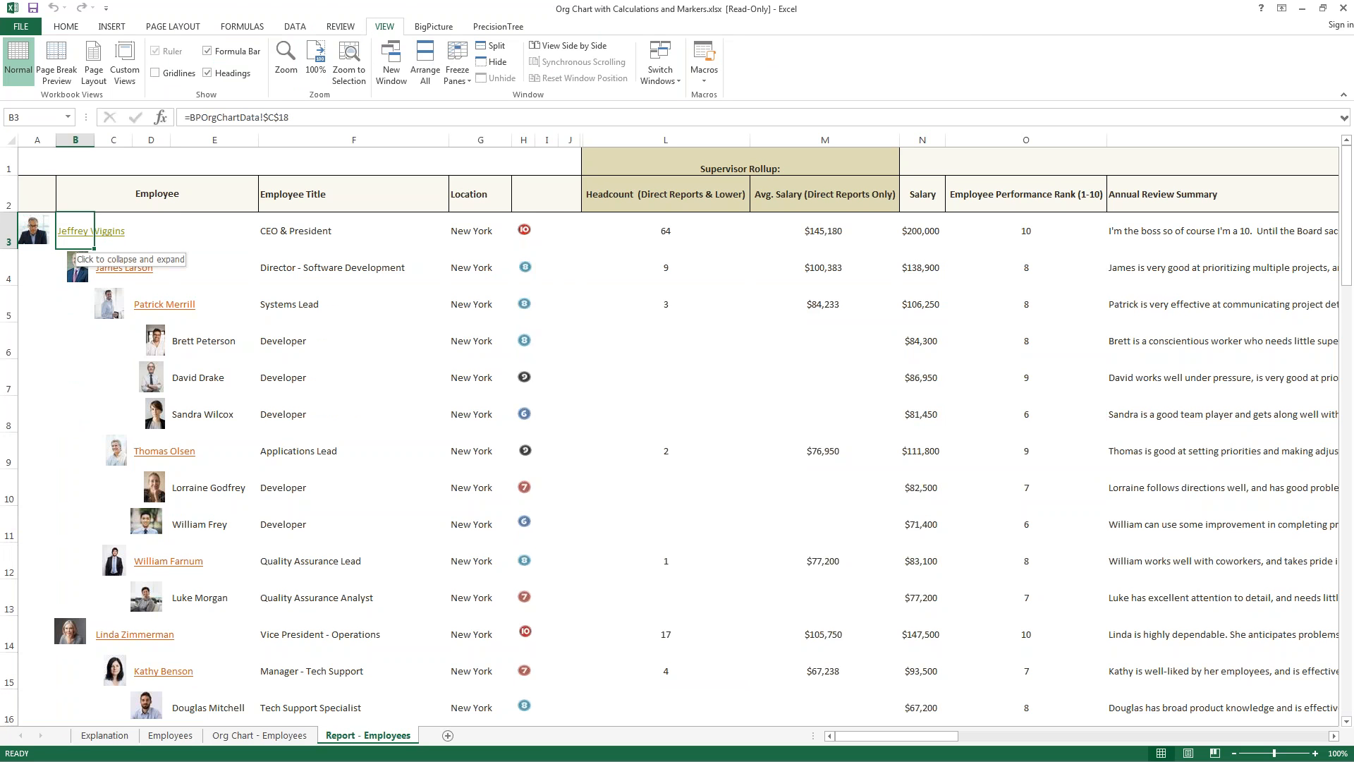
pyautogui.click(115, 270)
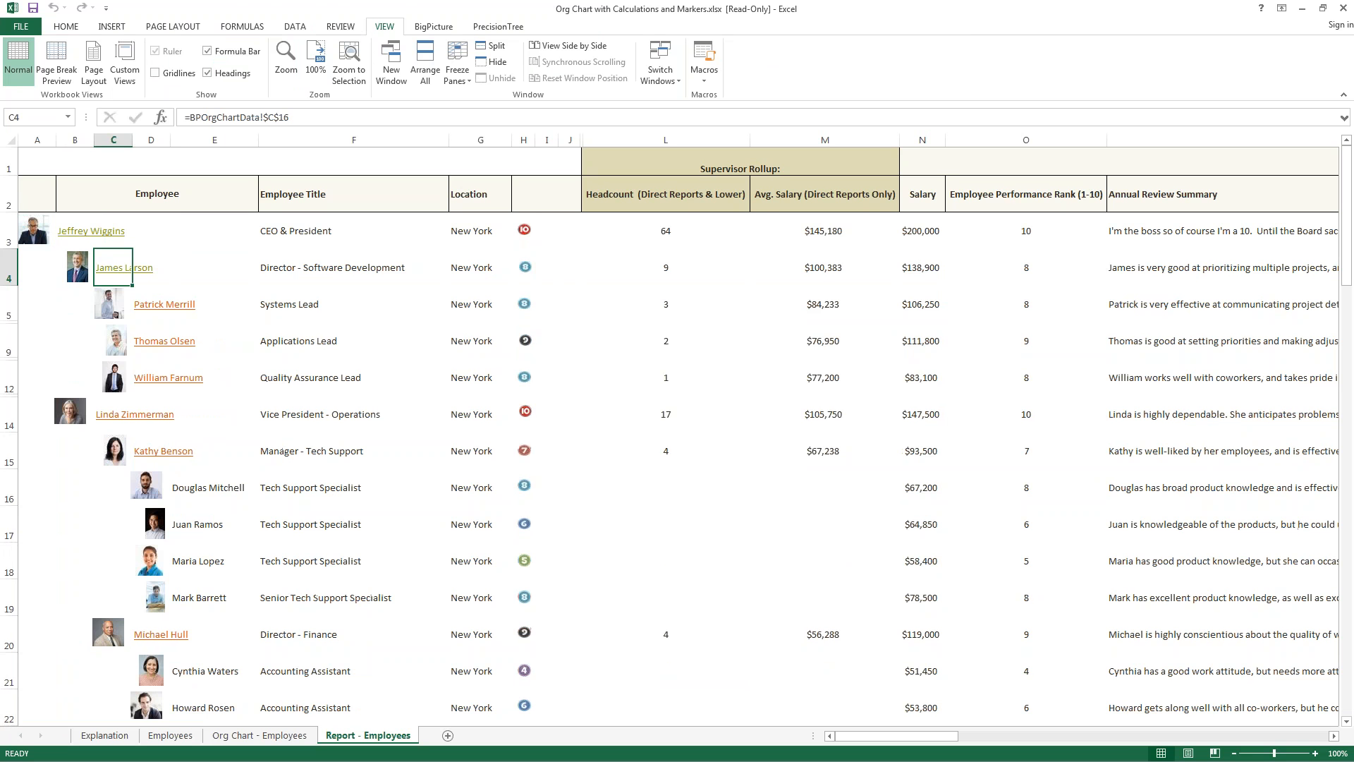
pyautogui.click(107, 270)
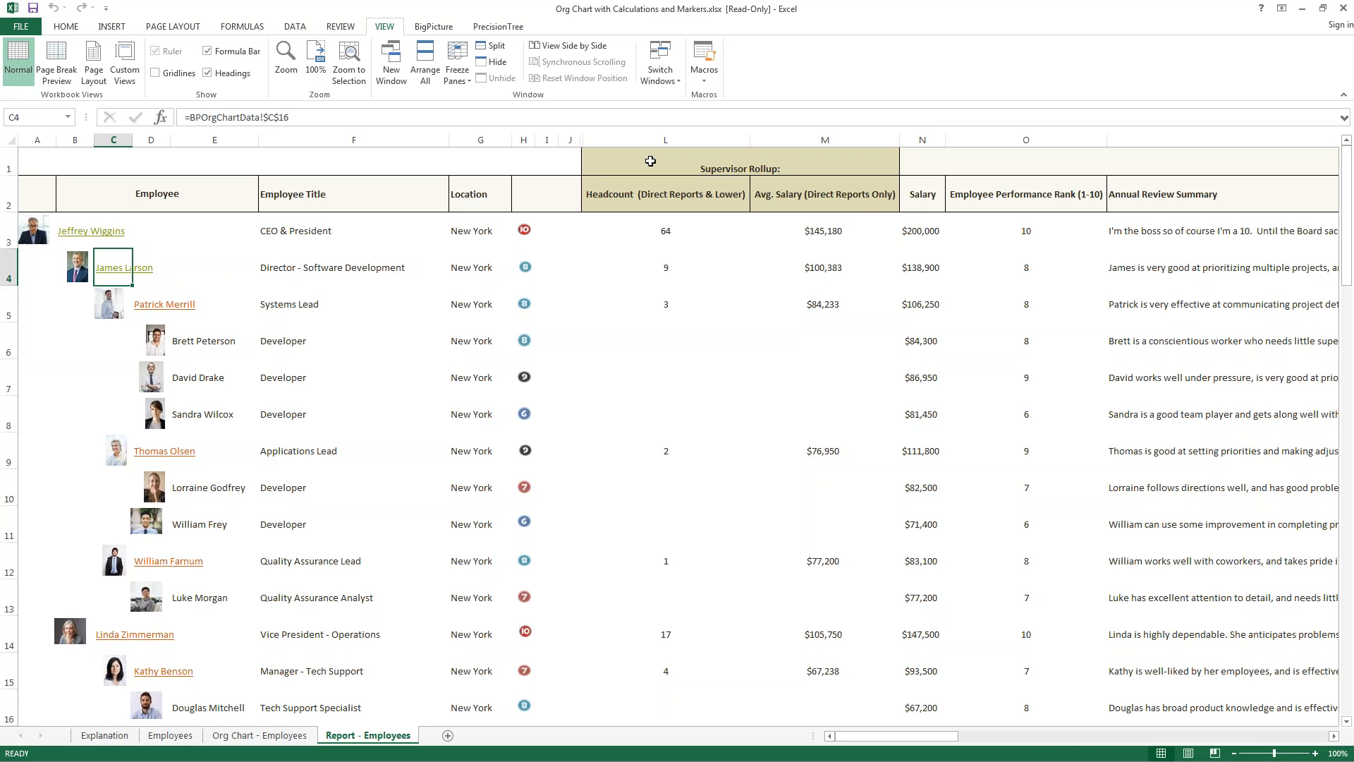
# Highlight the two Supervisor Rollup columns in the report and select the Director - Software Development salary on the Employees sheet.
pyautogui.moveTo(649, 139)
pyautogui.mouseDown()
pyautogui.moveTo(809, 140)
pyautogui.moveTo(798, 138)
pyautogui.mouseUp()
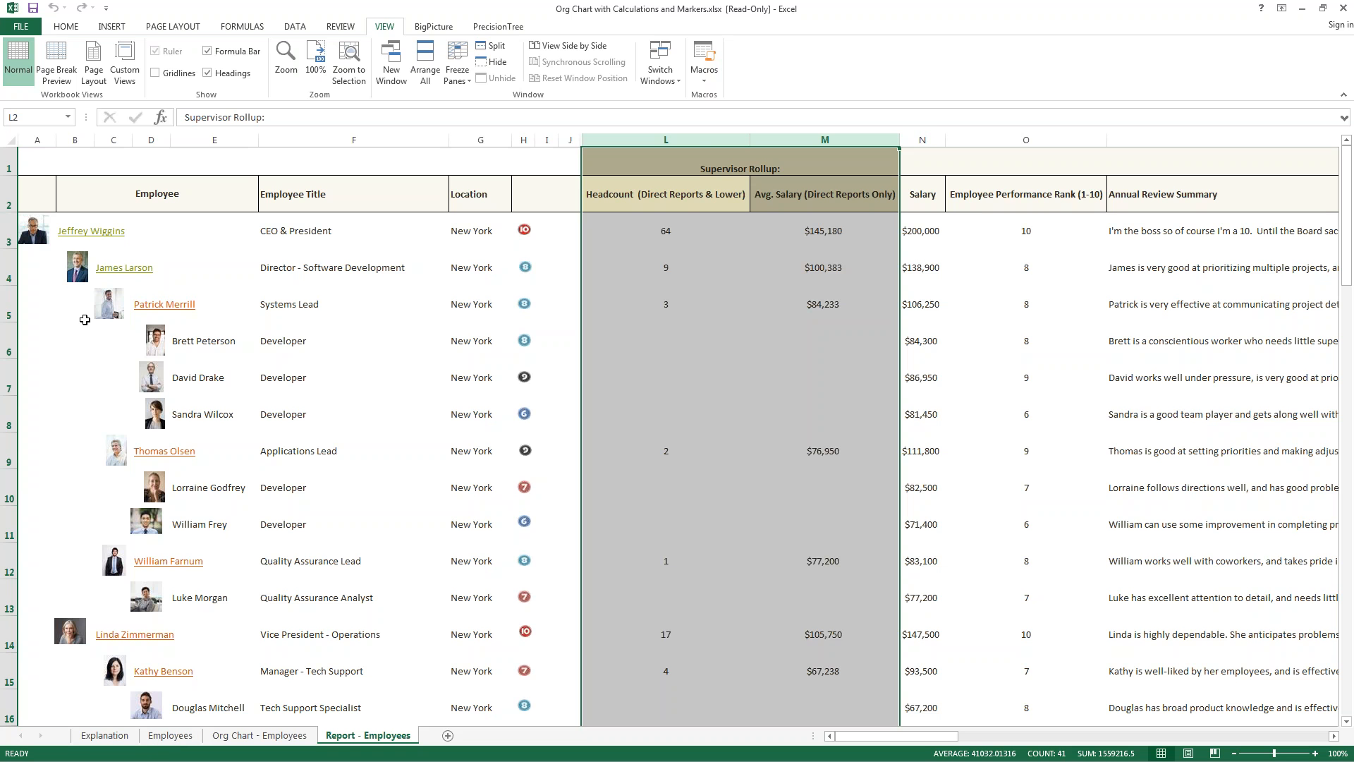
pyautogui.click(170, 735)
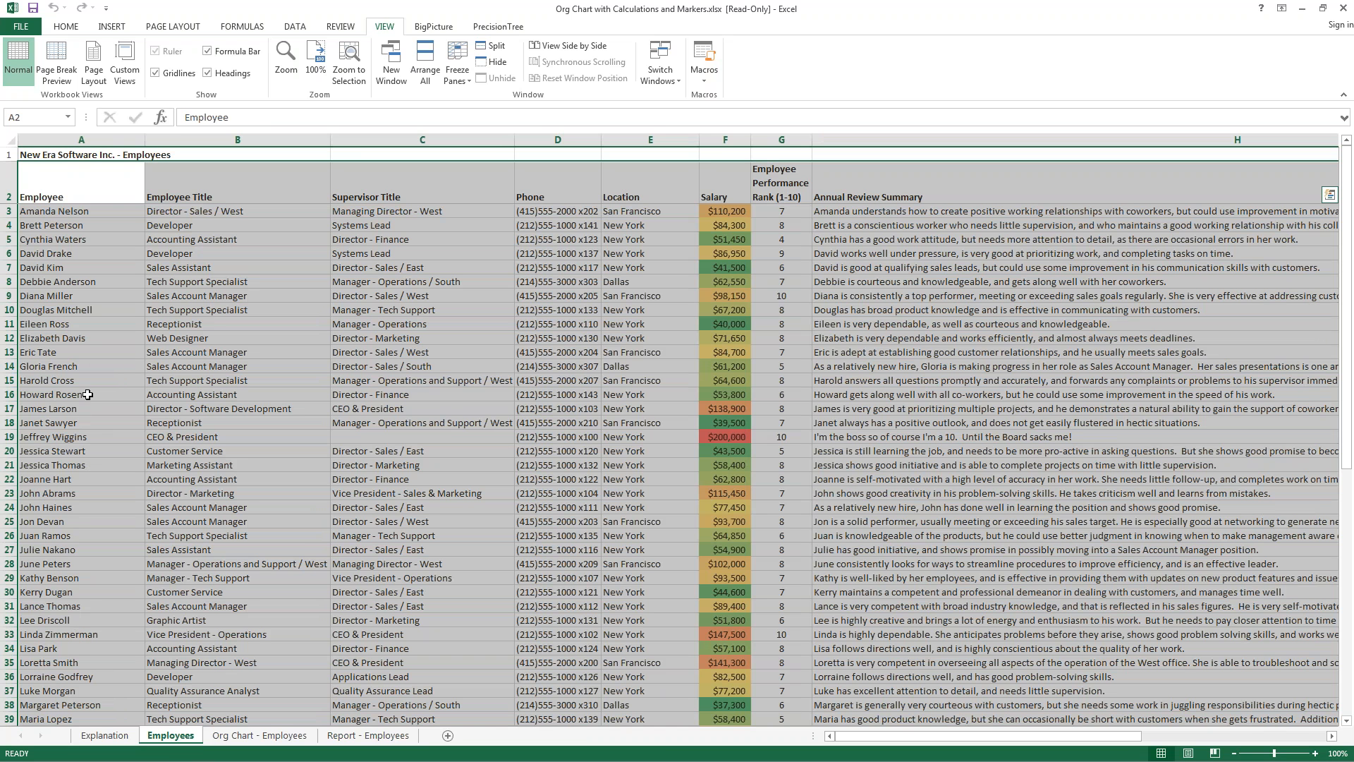
pyautogui.click(710, 407)
pyautogui.hotkey('ctrl', 's')
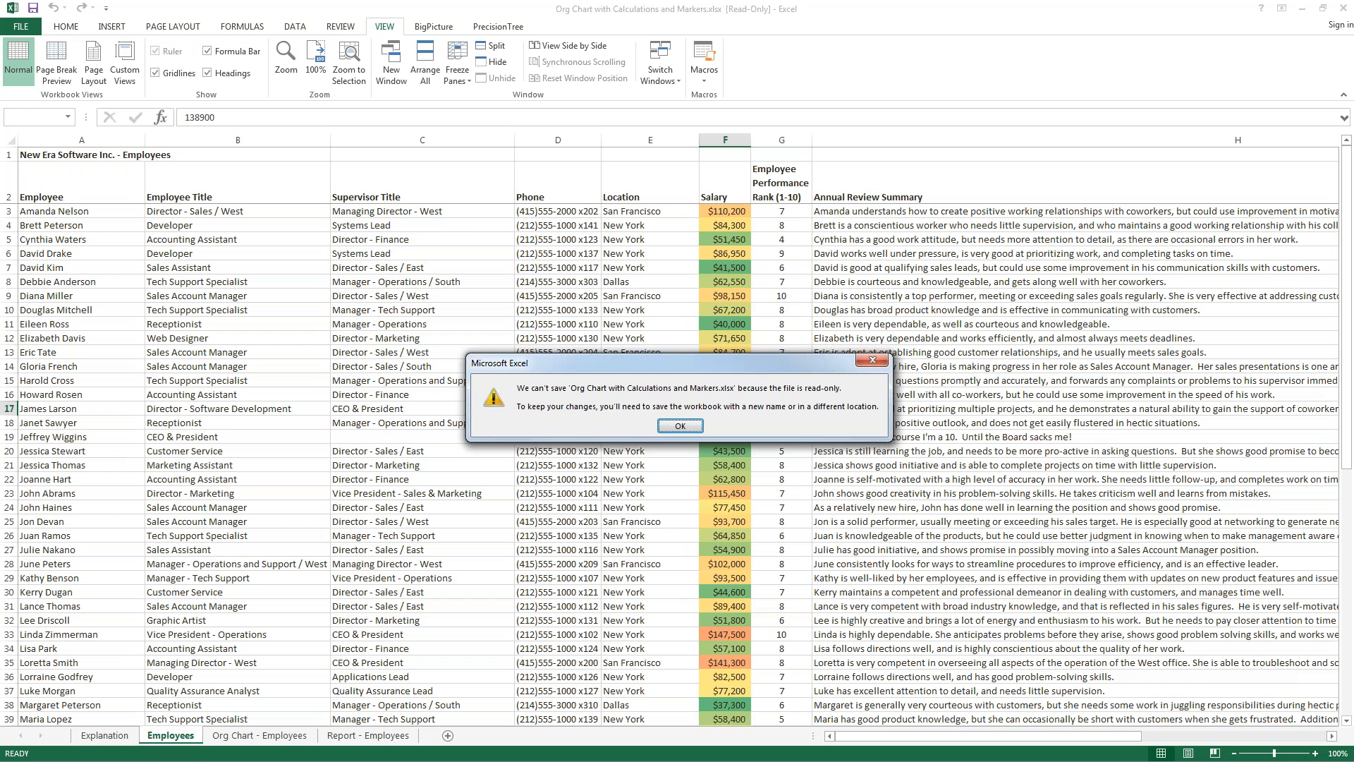
pyautogui.click(681, 423)
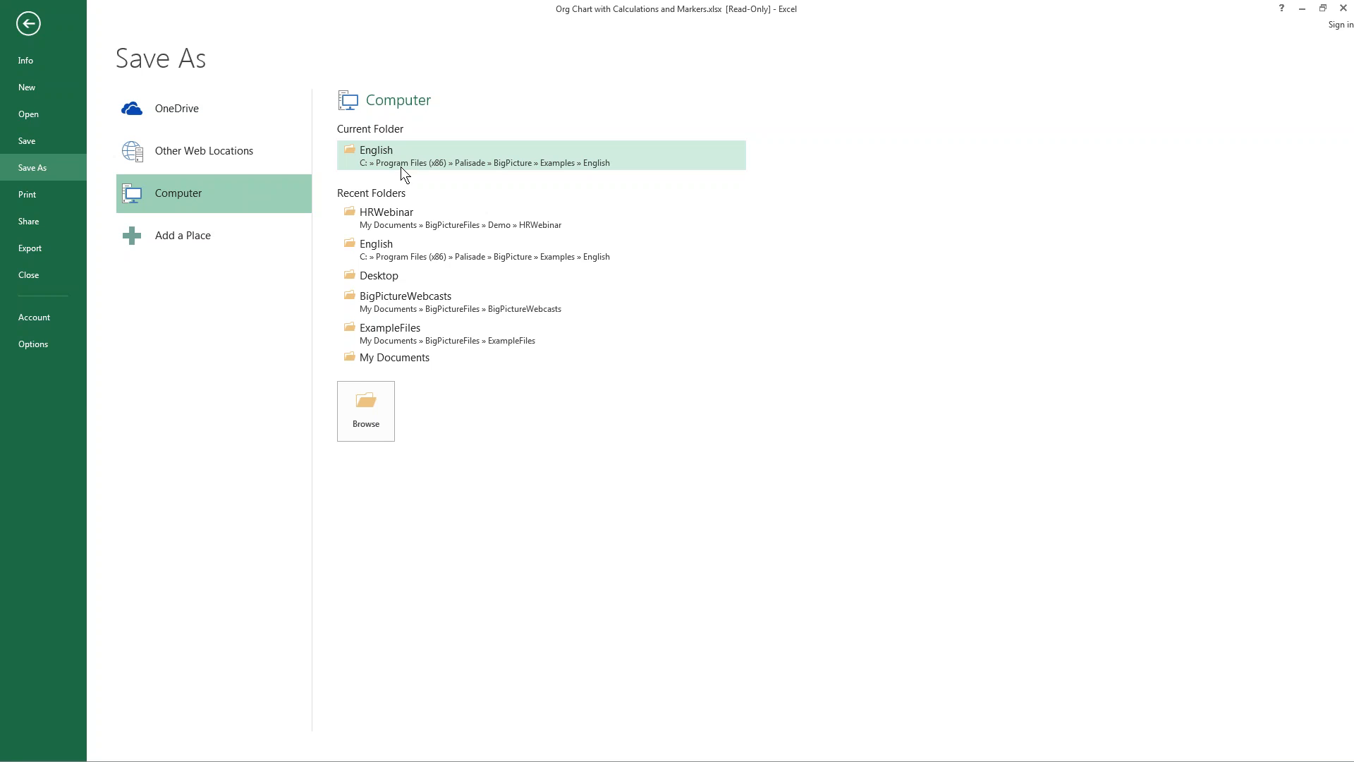
pyautogui.click(27, 23)
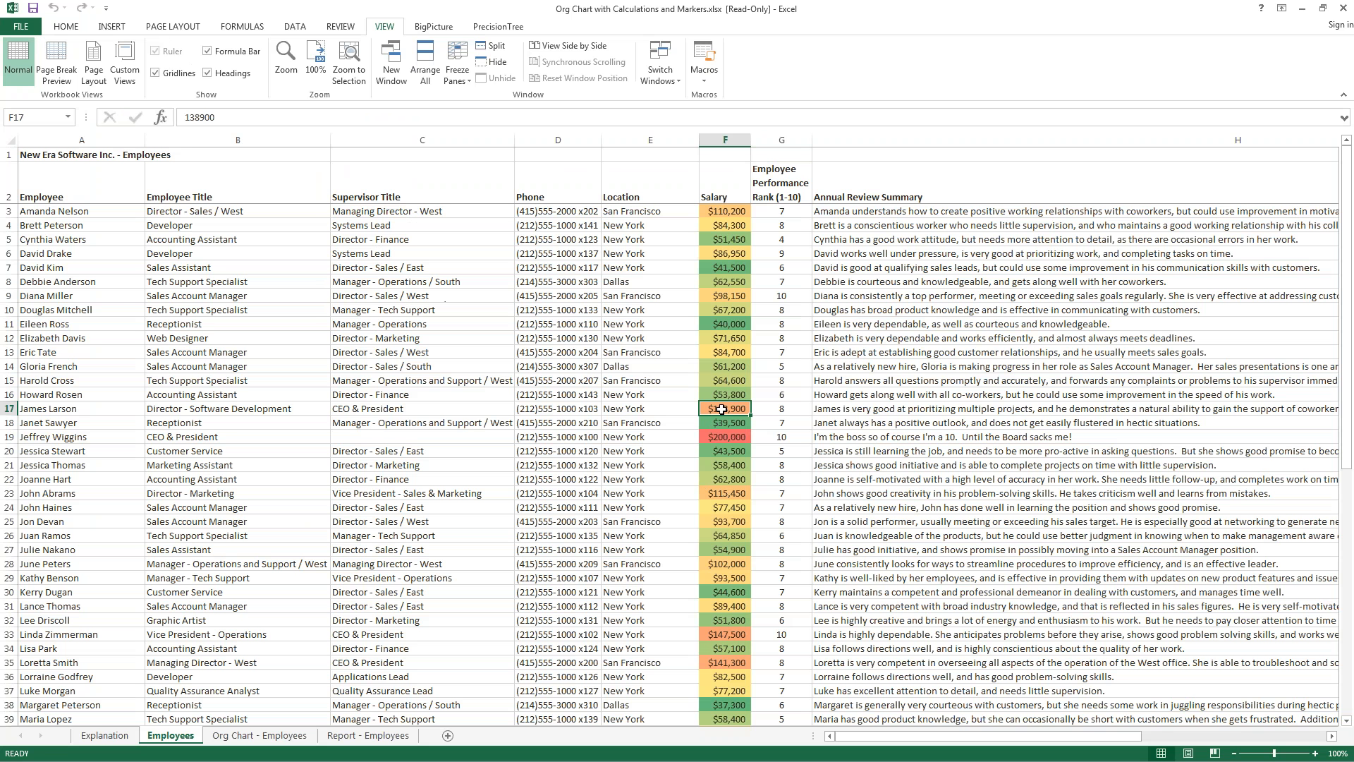
# Set the Director - Software Development salary to 150000.
pyautogui.write('150')
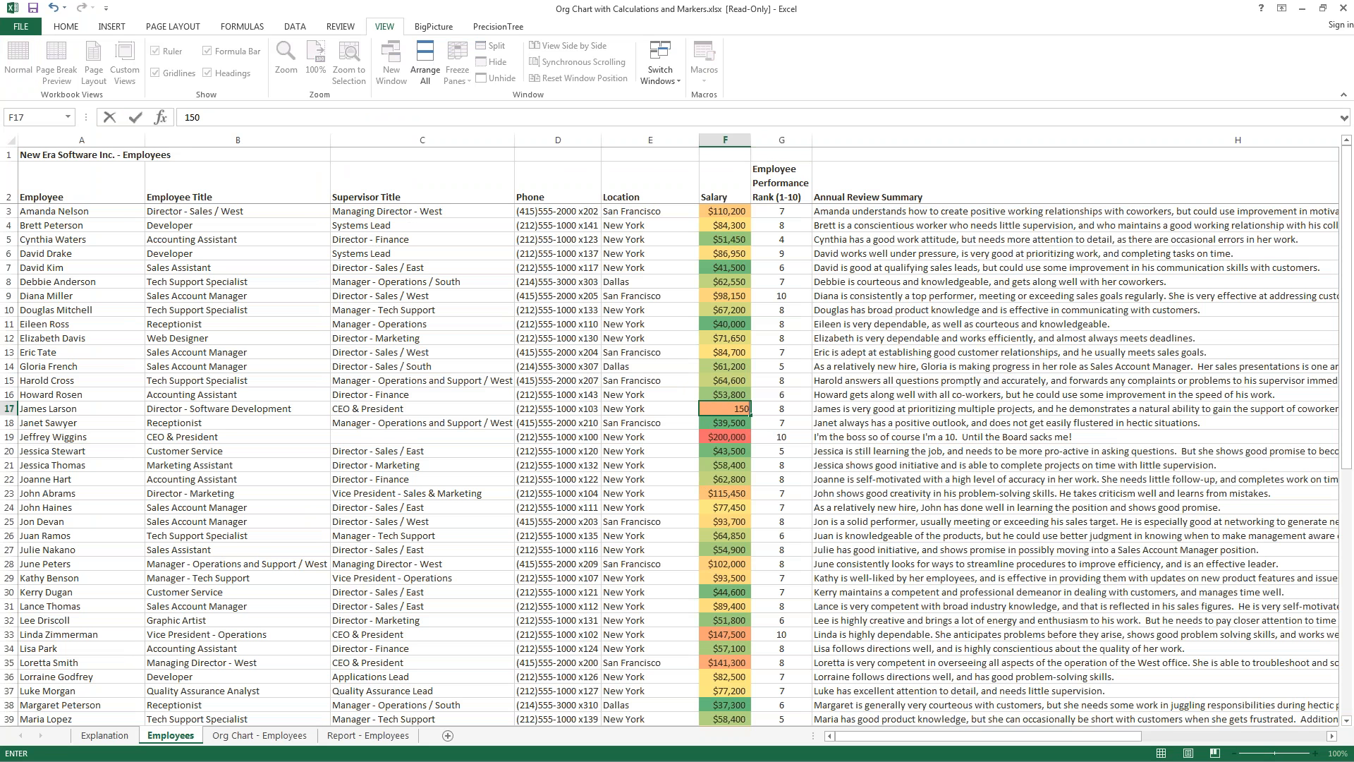
pyautogui.write('000')
pyautogui.press('Return')
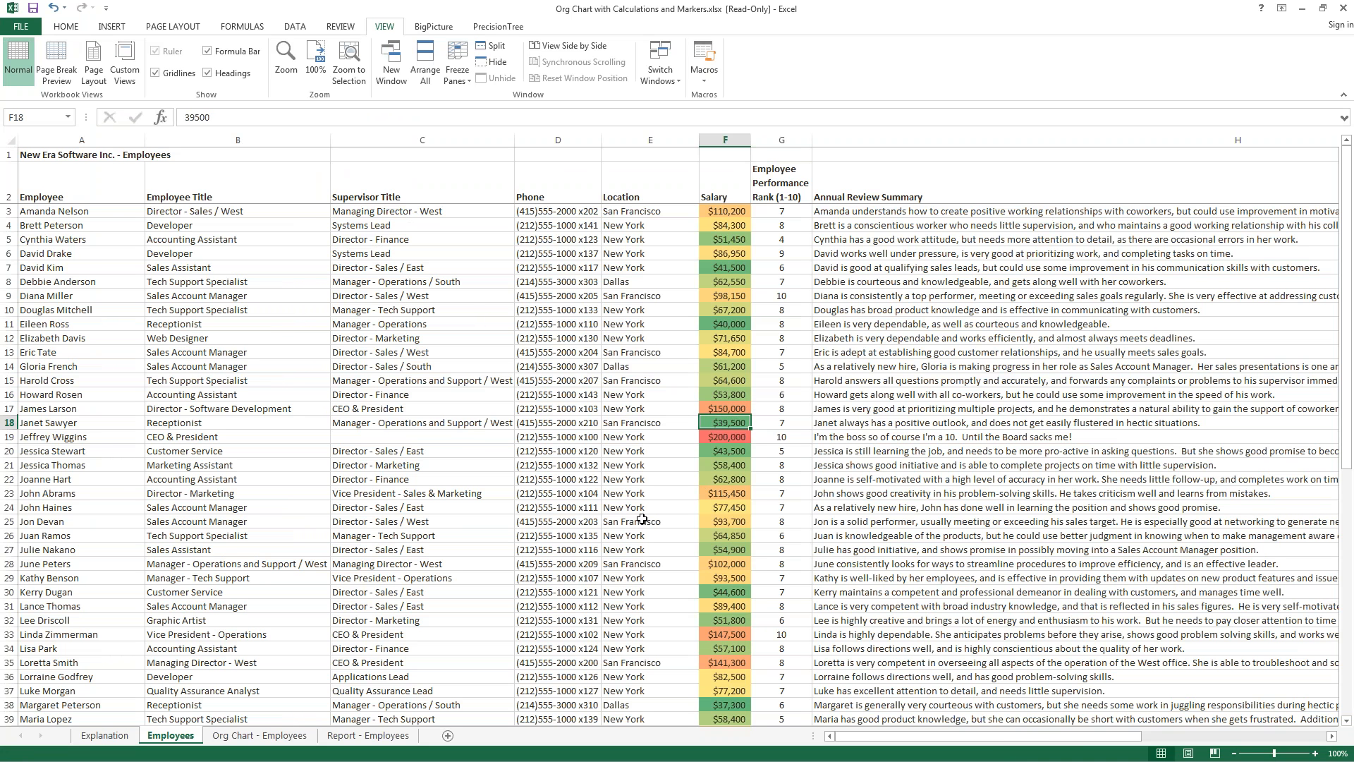
# Check the Director - Software Development salary and the CEO & President's average direct-report salary on the Report - Employees sheet.
pyautogui.click(365, 737)
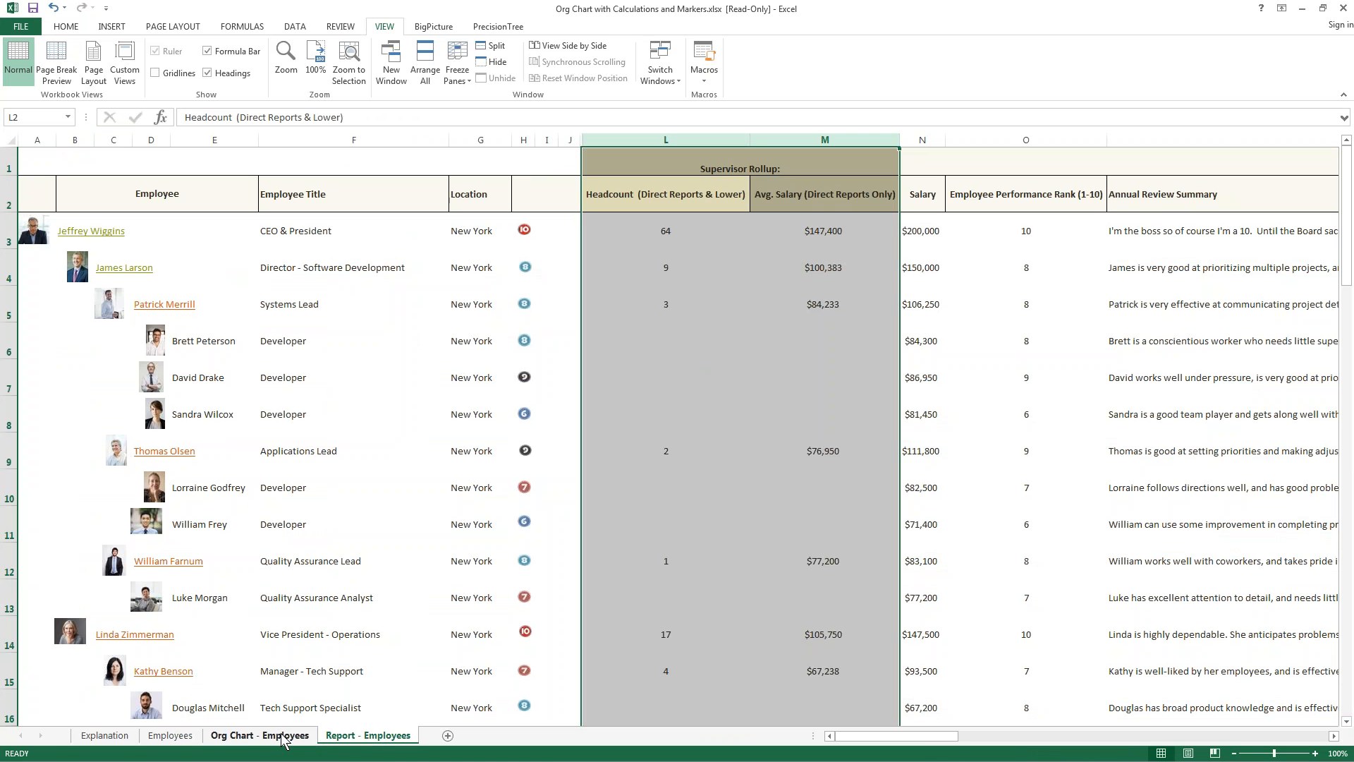
pyautogui.click(922, 275)
pyautogui.click(831, 230)
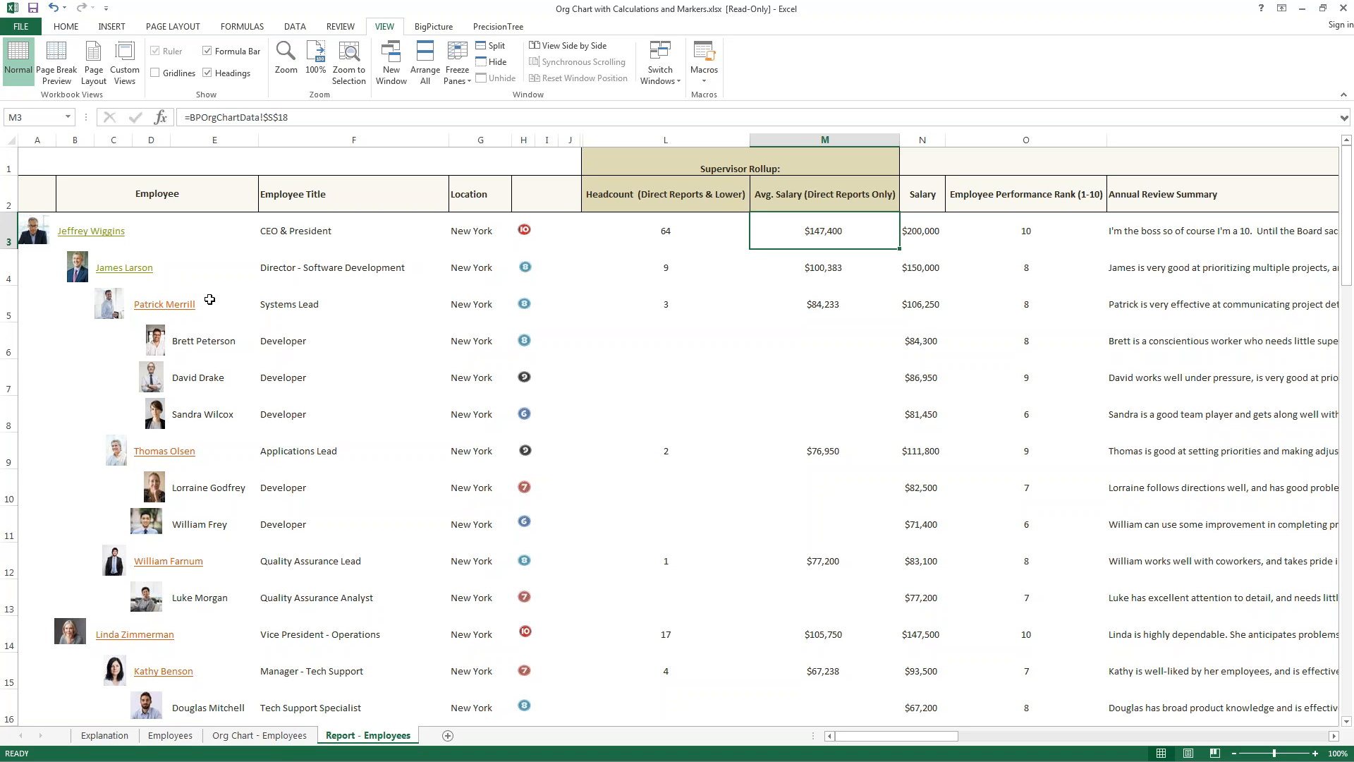
pyautogui.click(665, 429)
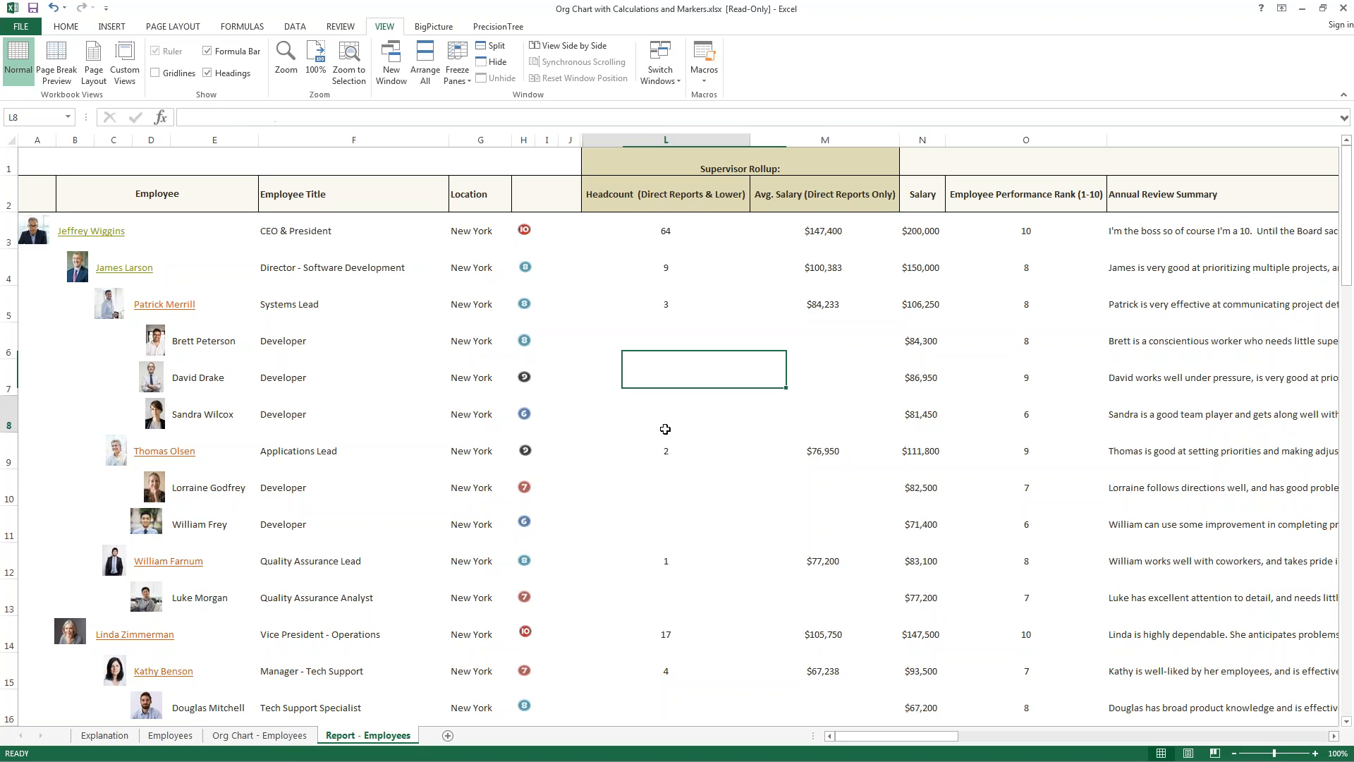
# Close Org Chart with Calculations and Markers.xlsx without saving and open the recent workbook Org Chart with Insurance.xlsx.
pyautogui.click(1345, 14)
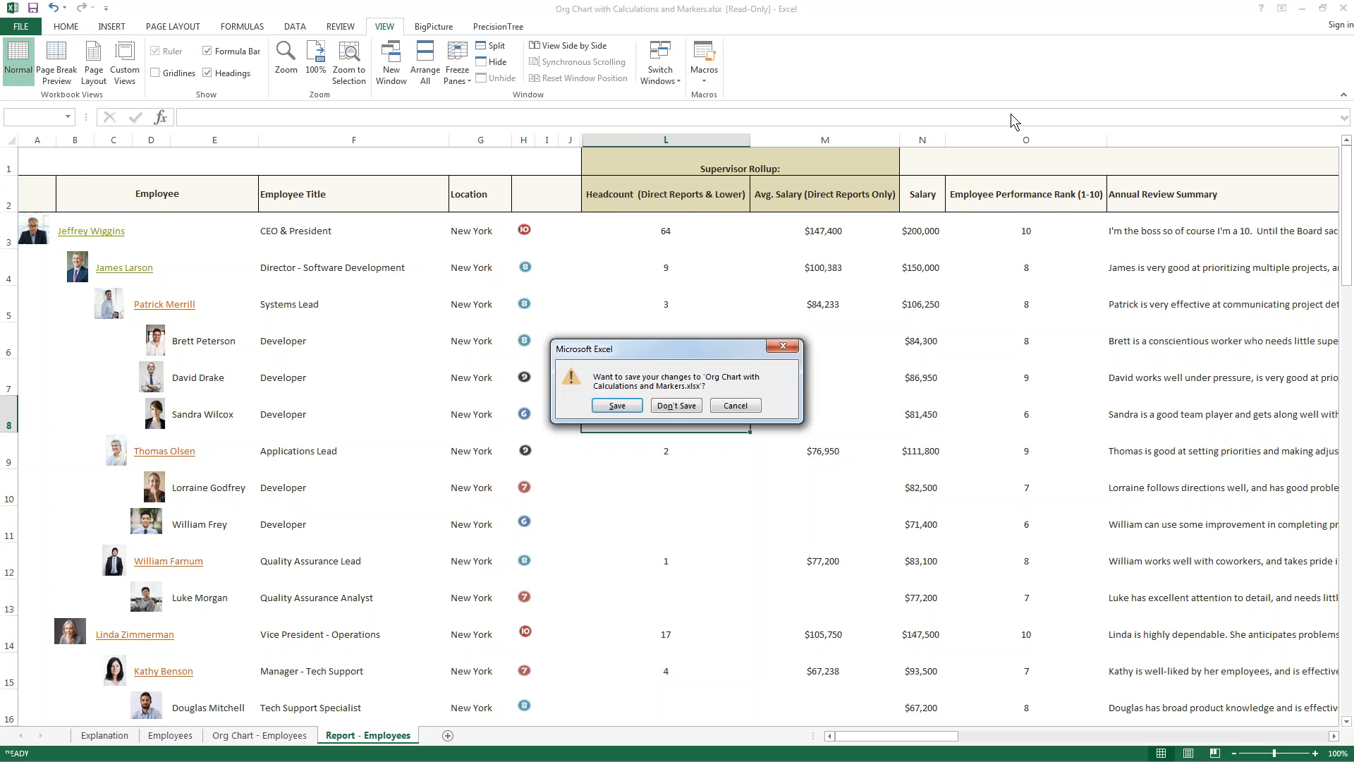
pyautogui.click(682, 409)
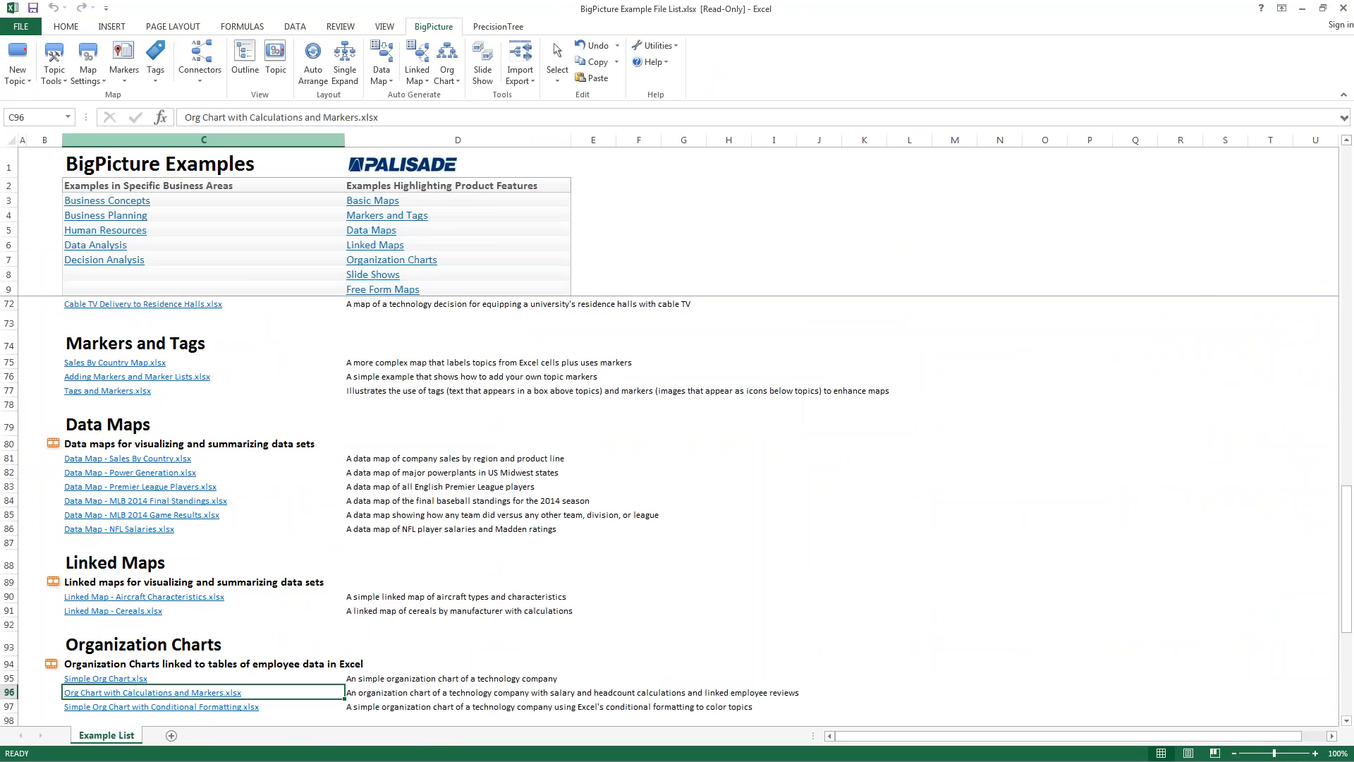
pyautogui.click(29, 23)
pyautogui.click(41, 114)
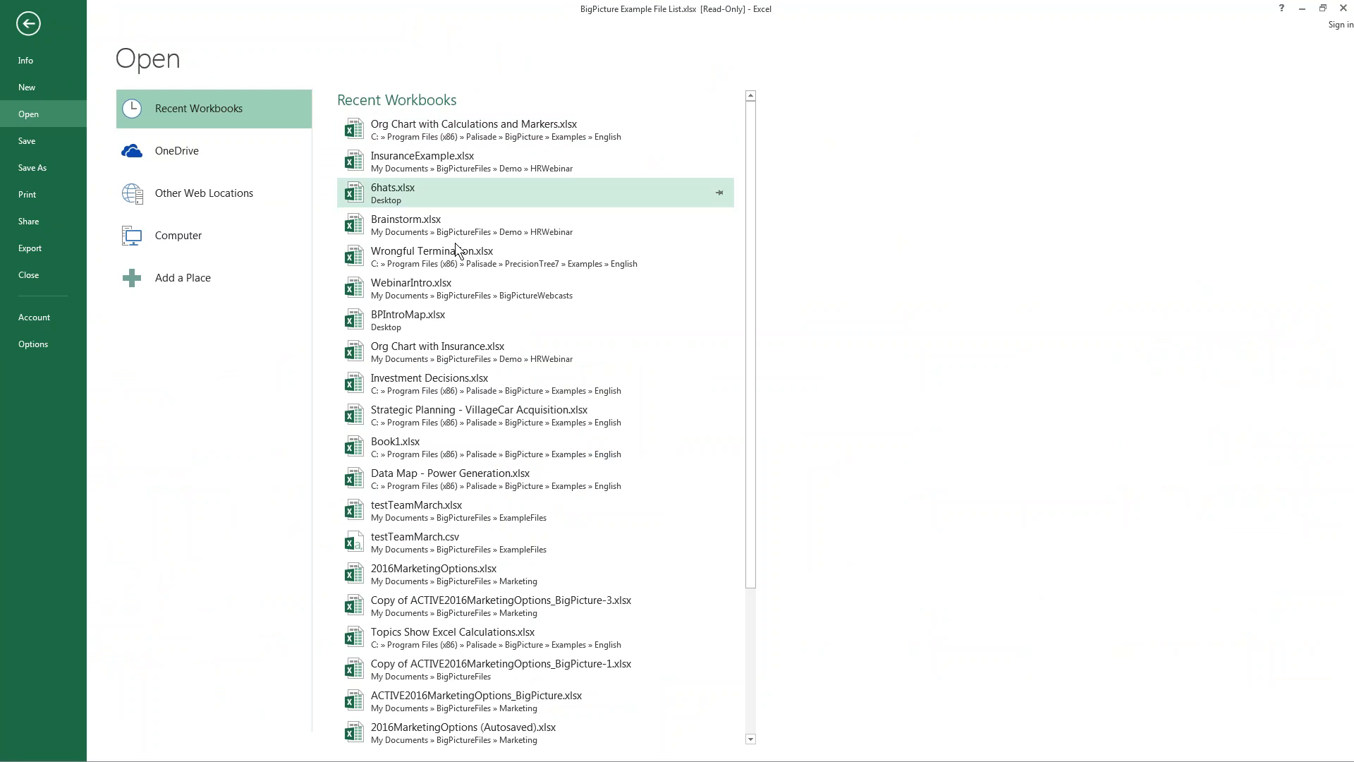
pyautogui.click(447, 352)
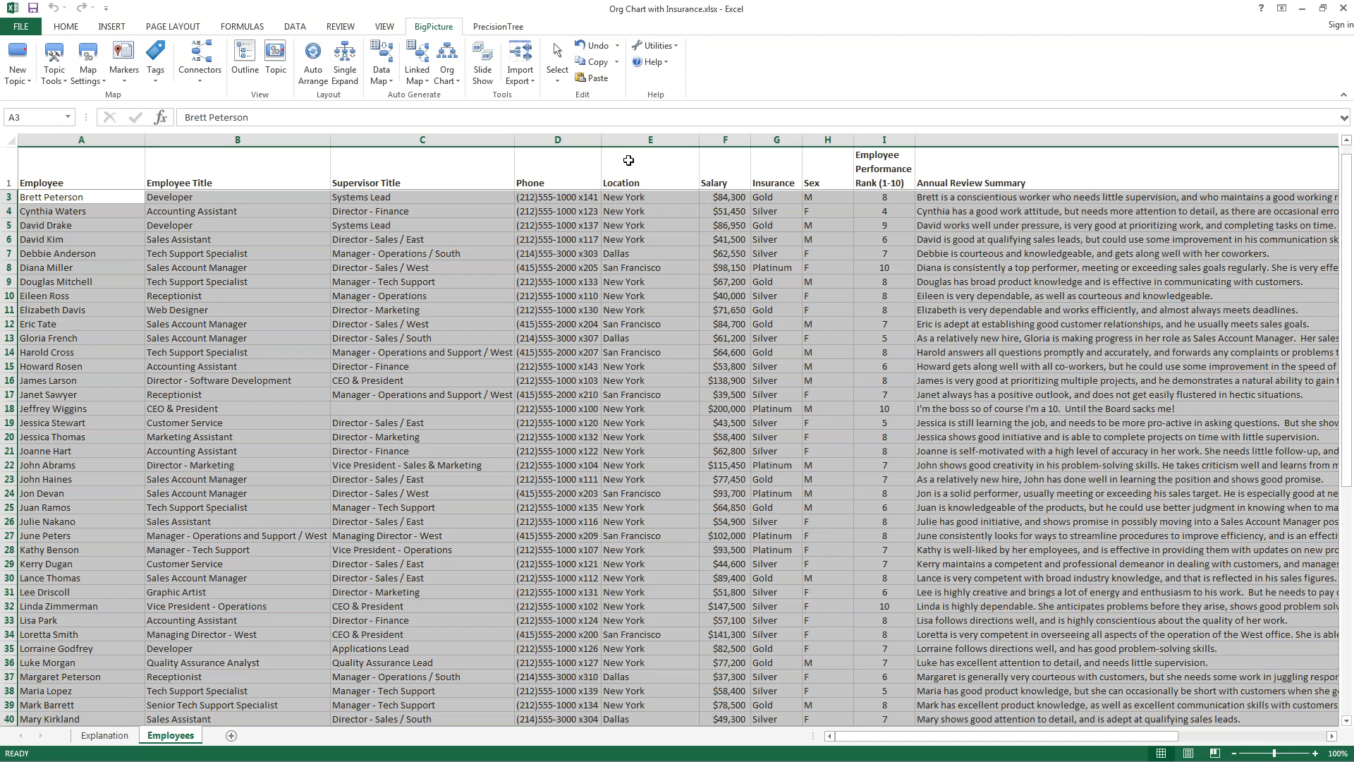
# Highlight the Insurance column and try to create an organization chart from the employee table.
pyautogui.click(777, 140)
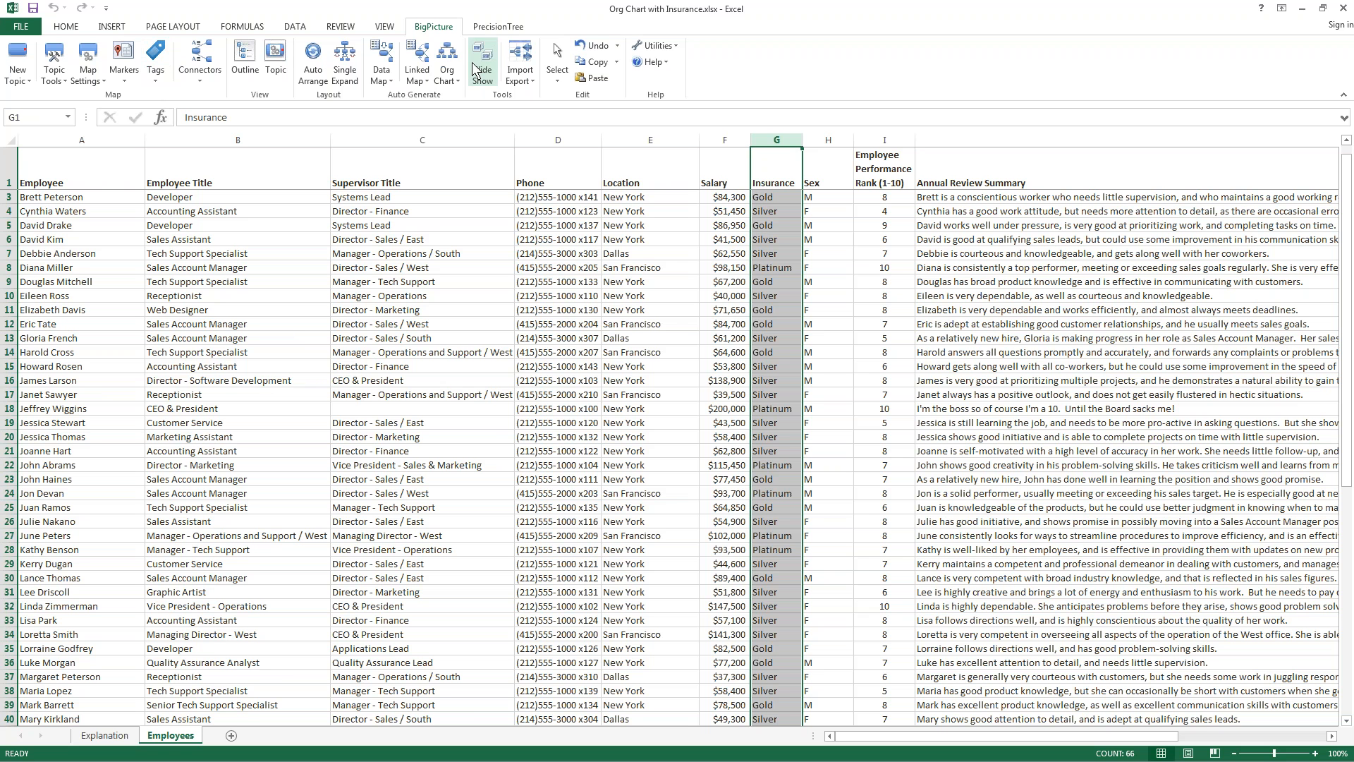
pyautogui.click(457, 80)
pyautogui.click(485, 95)
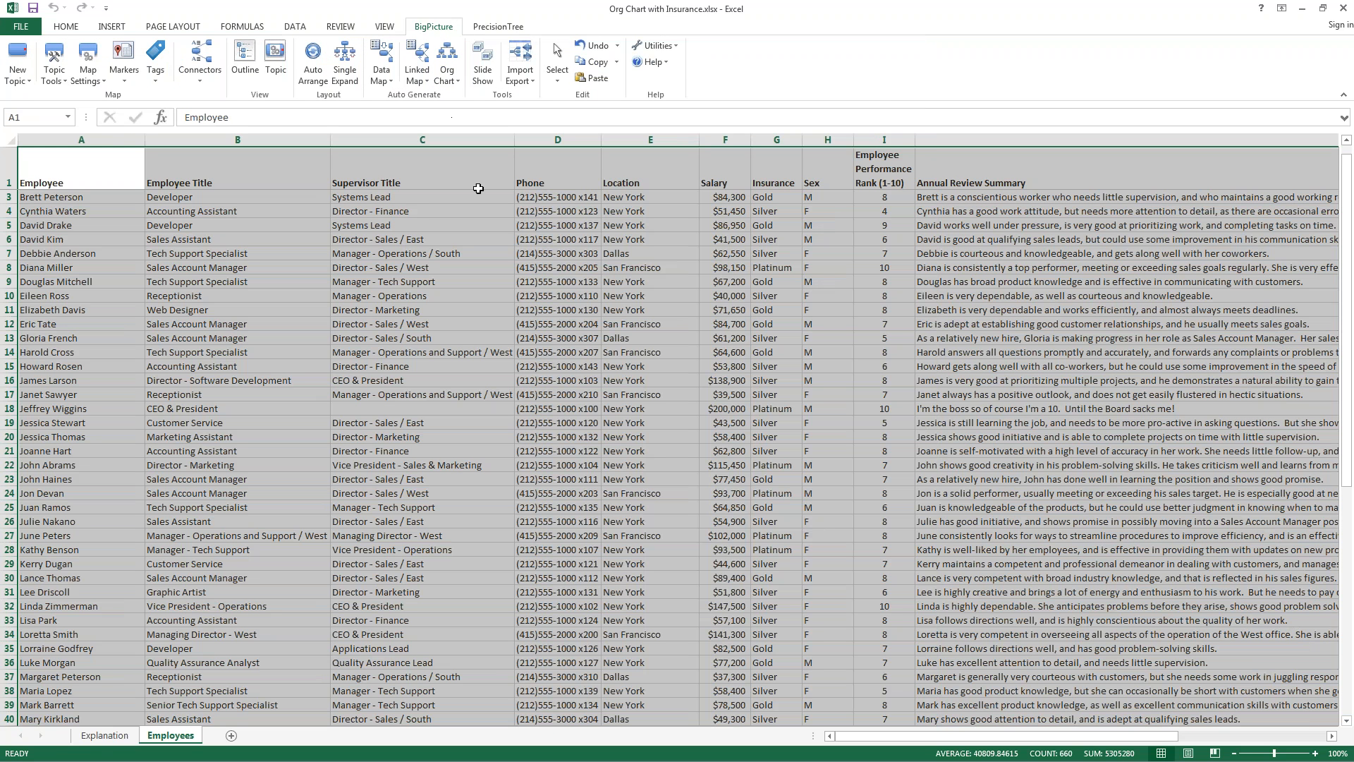
pyautogui.click(451, 81)
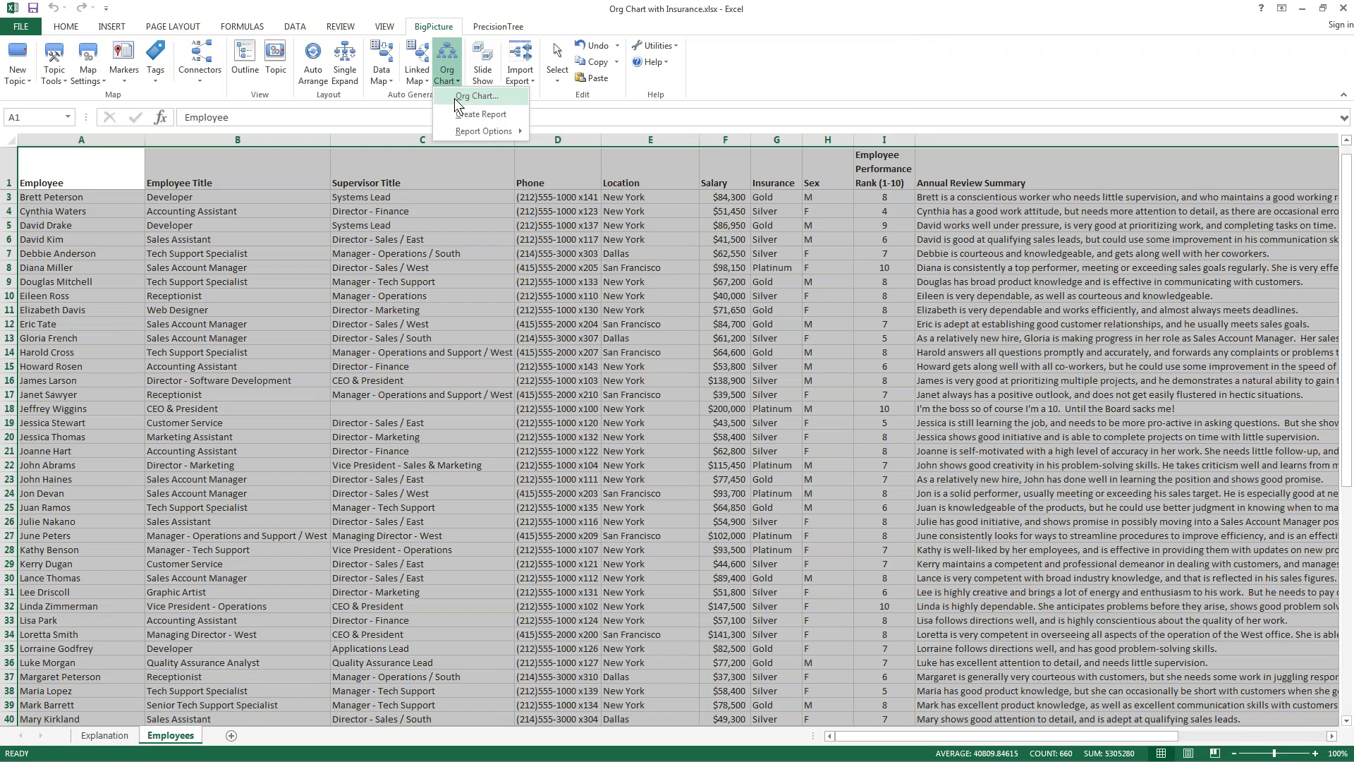
pyautogui.click(480, 112)
# Close the InsuranceExample.xlsx, WebinarIntro.xlsx and Org Chart with Insurance.xlsx workbooks without saving changes.
pyautogui.click(1303, 14)
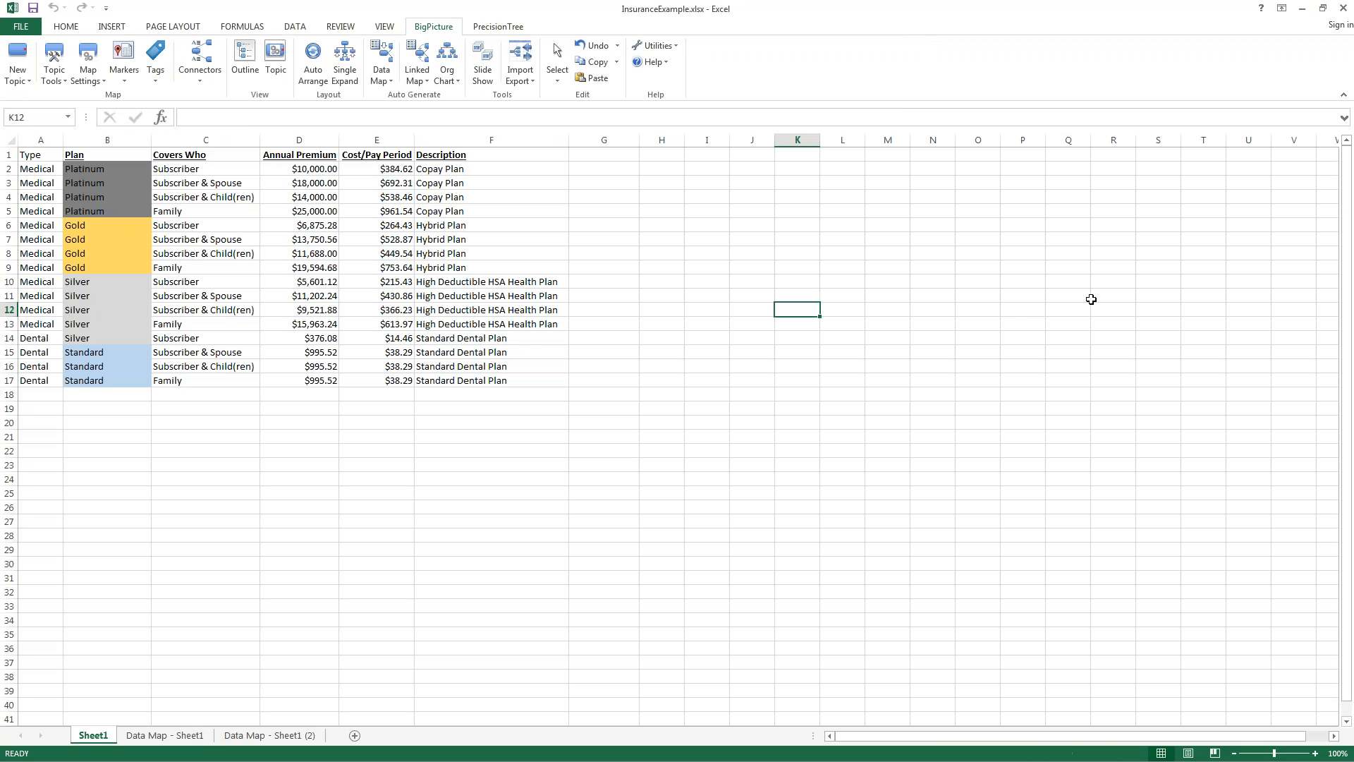
pyautogui.click(1343, 8)
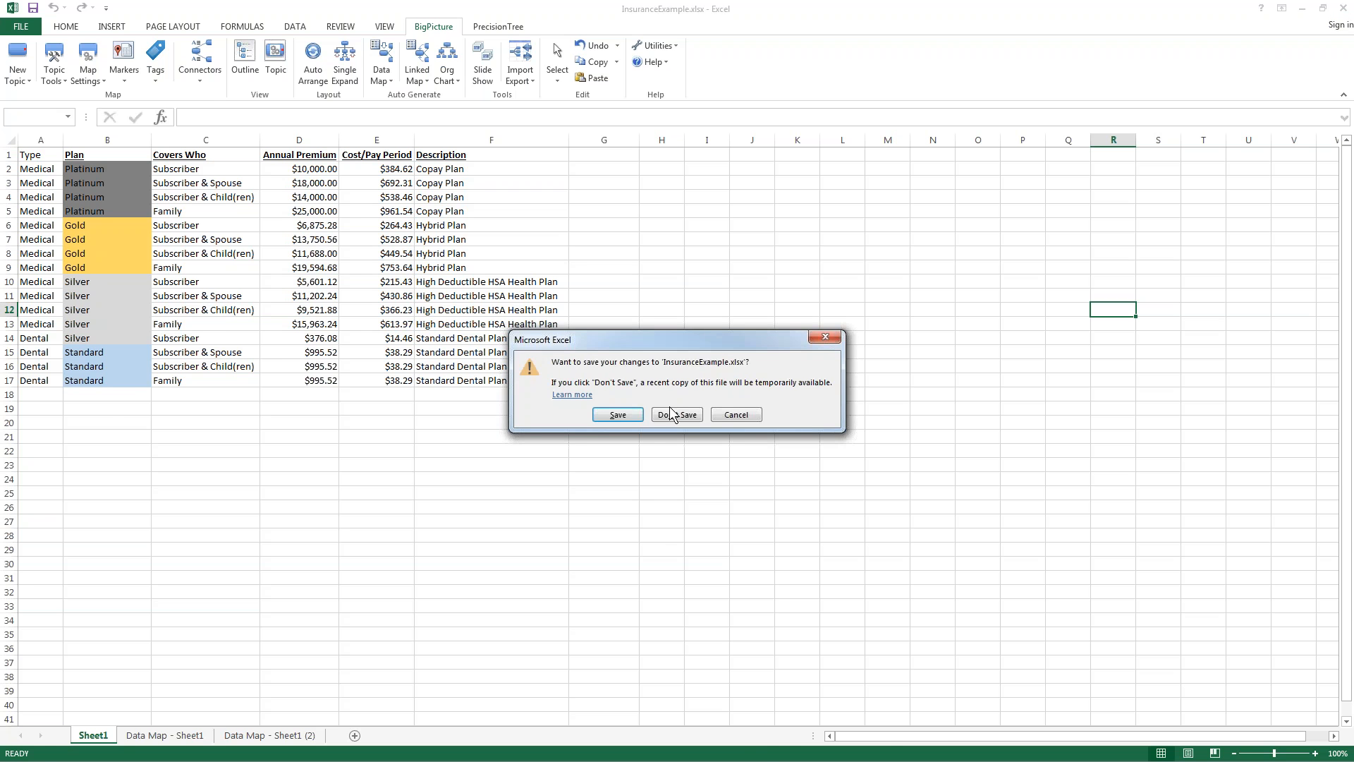
pyautogui.click(676, 415)
pyautogui.click(925, 21)
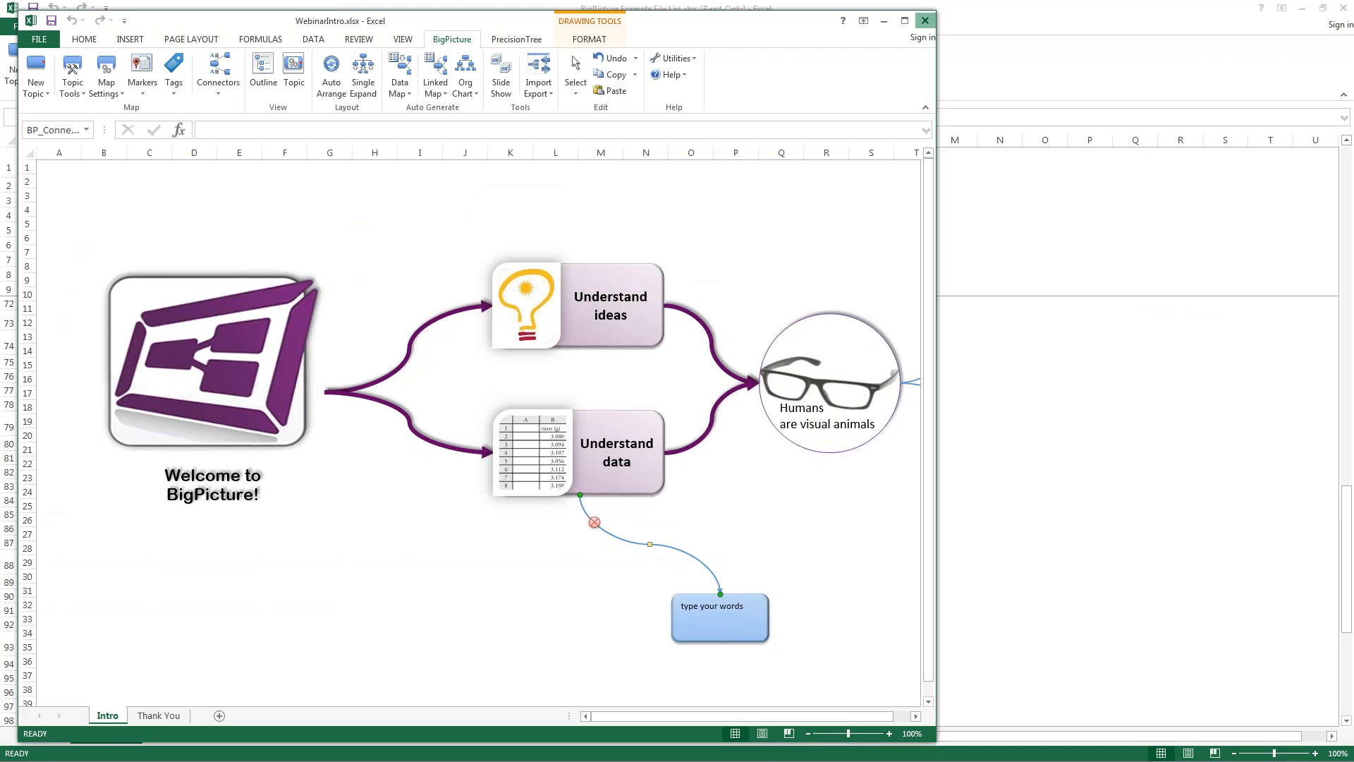
pyautogui.click(669, 416)
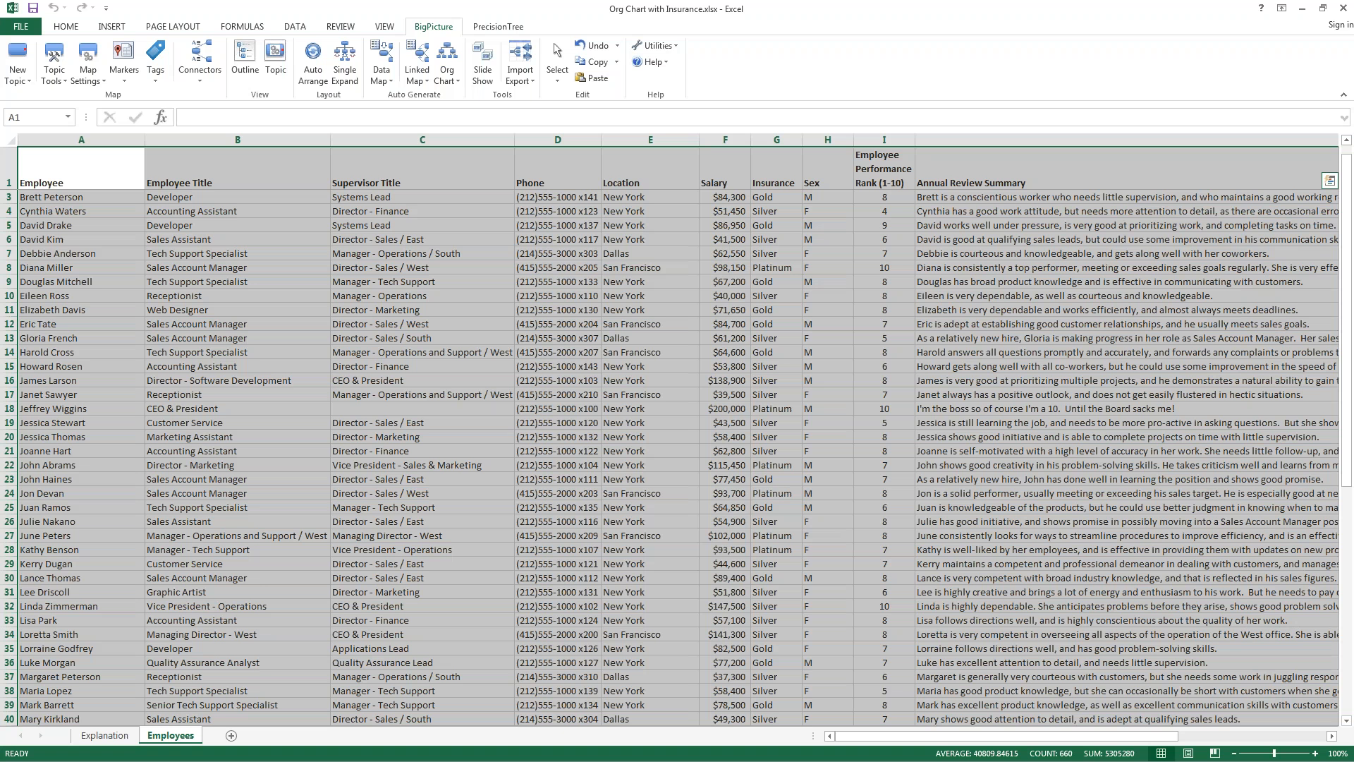
pyautogui.click(1343, 9)
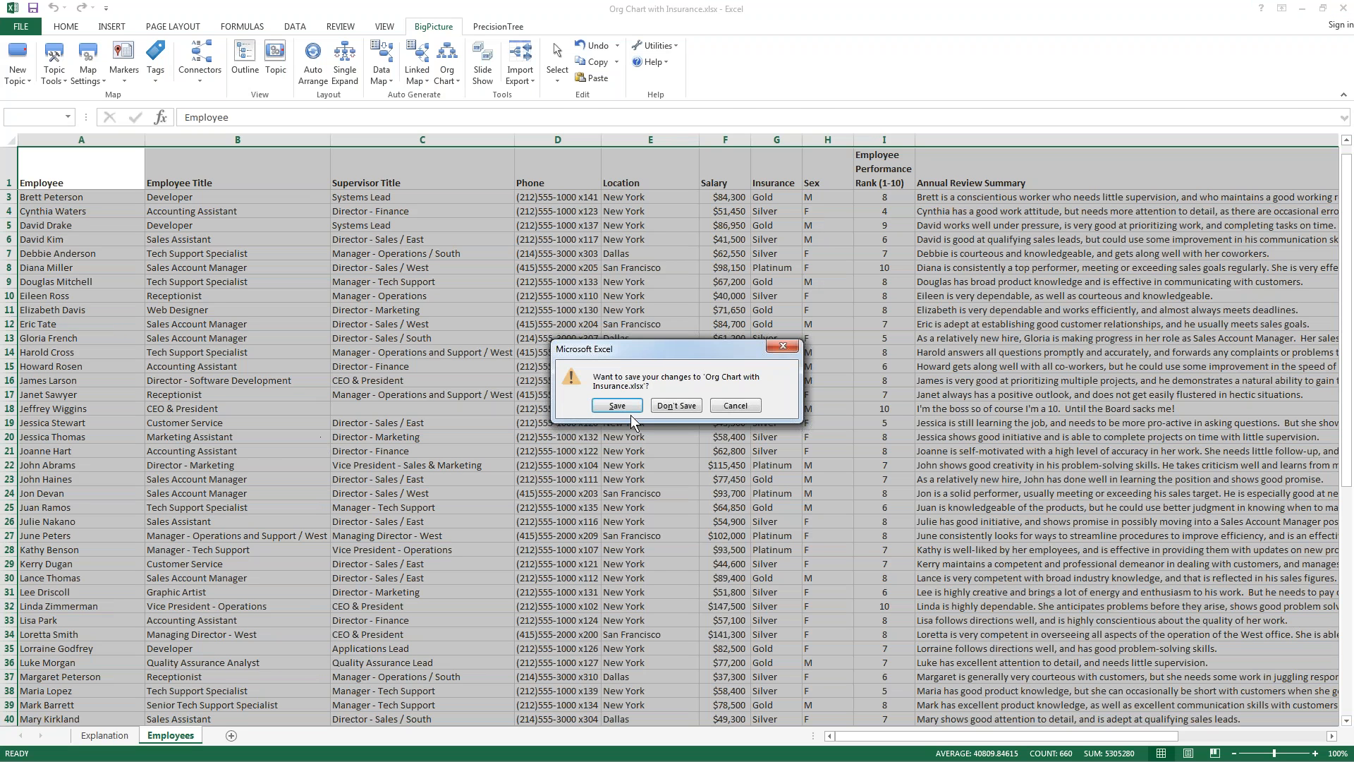
pyautogui.click(670, 404)
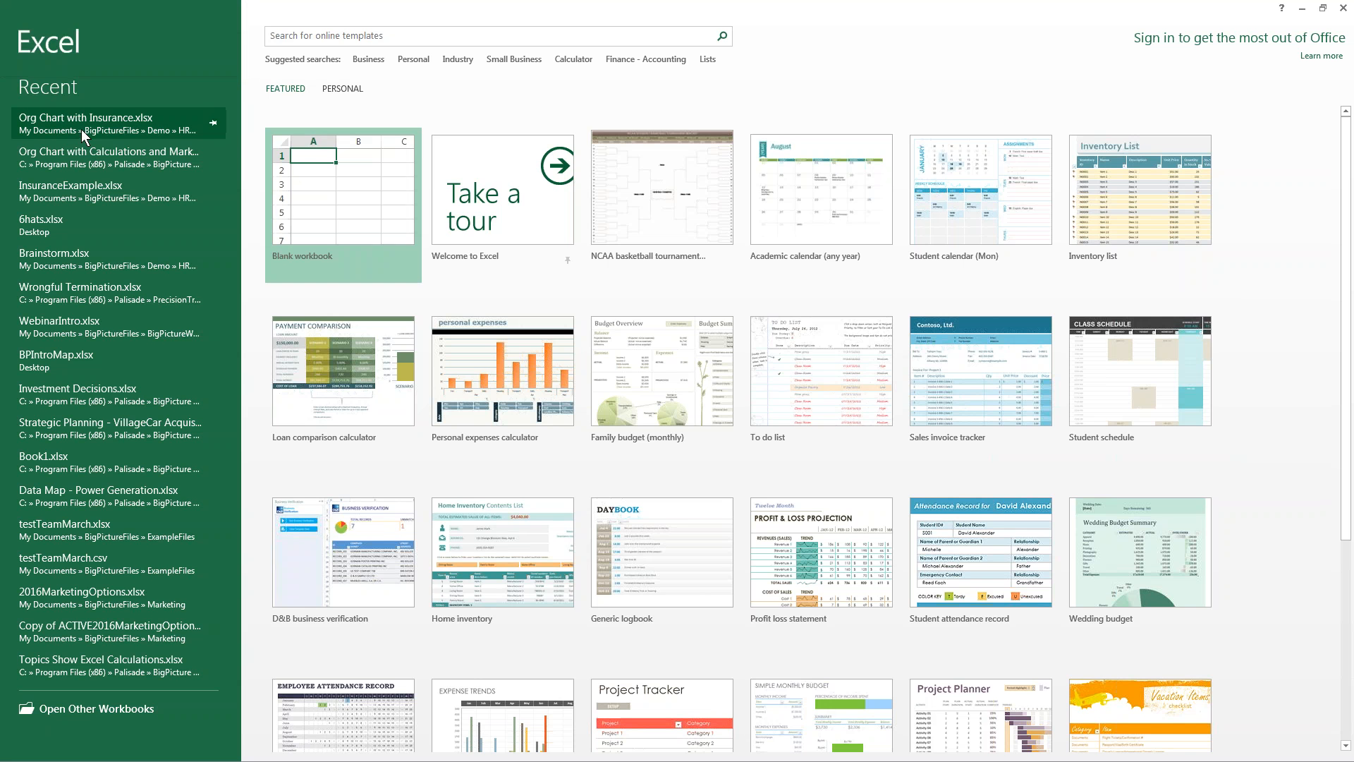
# Reopen Org Chart with Insurance.xlsx from the recent workbooks.
pyautogui.click(85, 125)
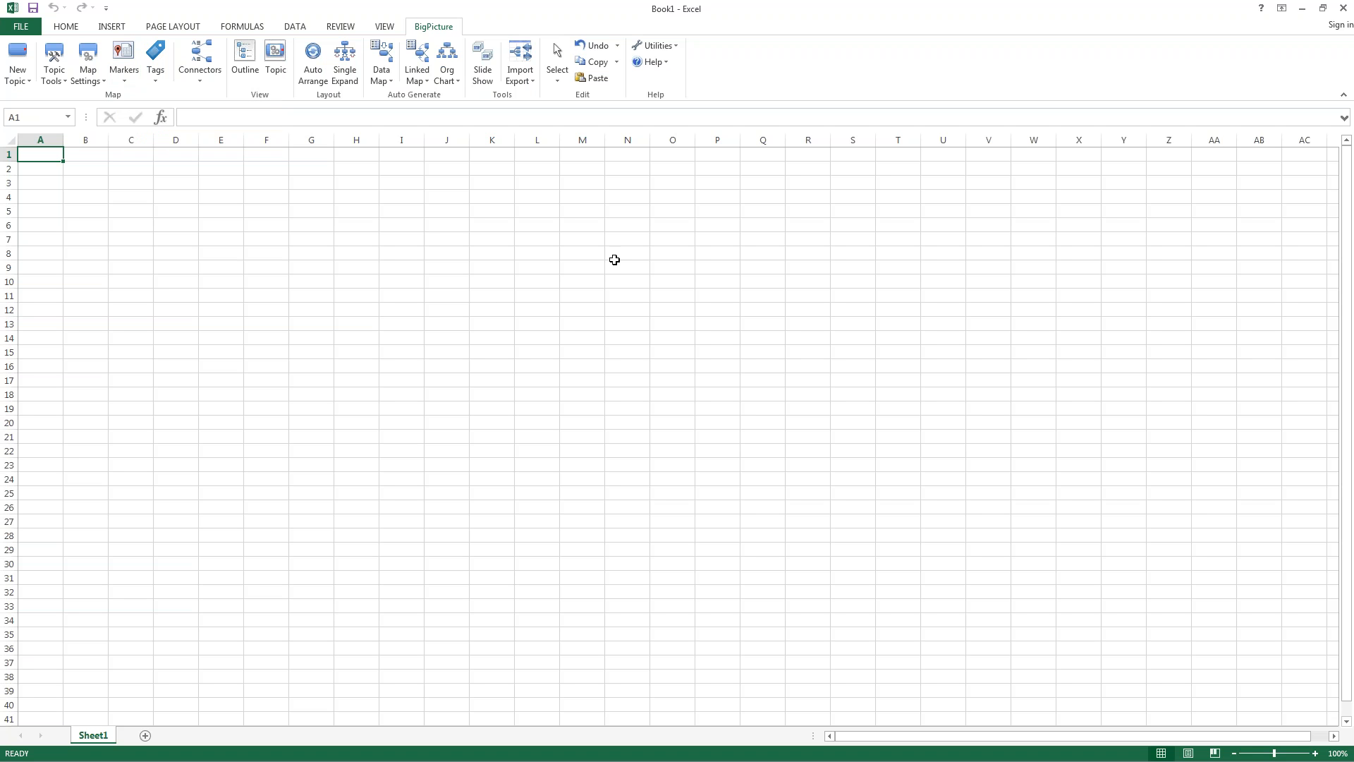
pyautogui.click(14, 21)
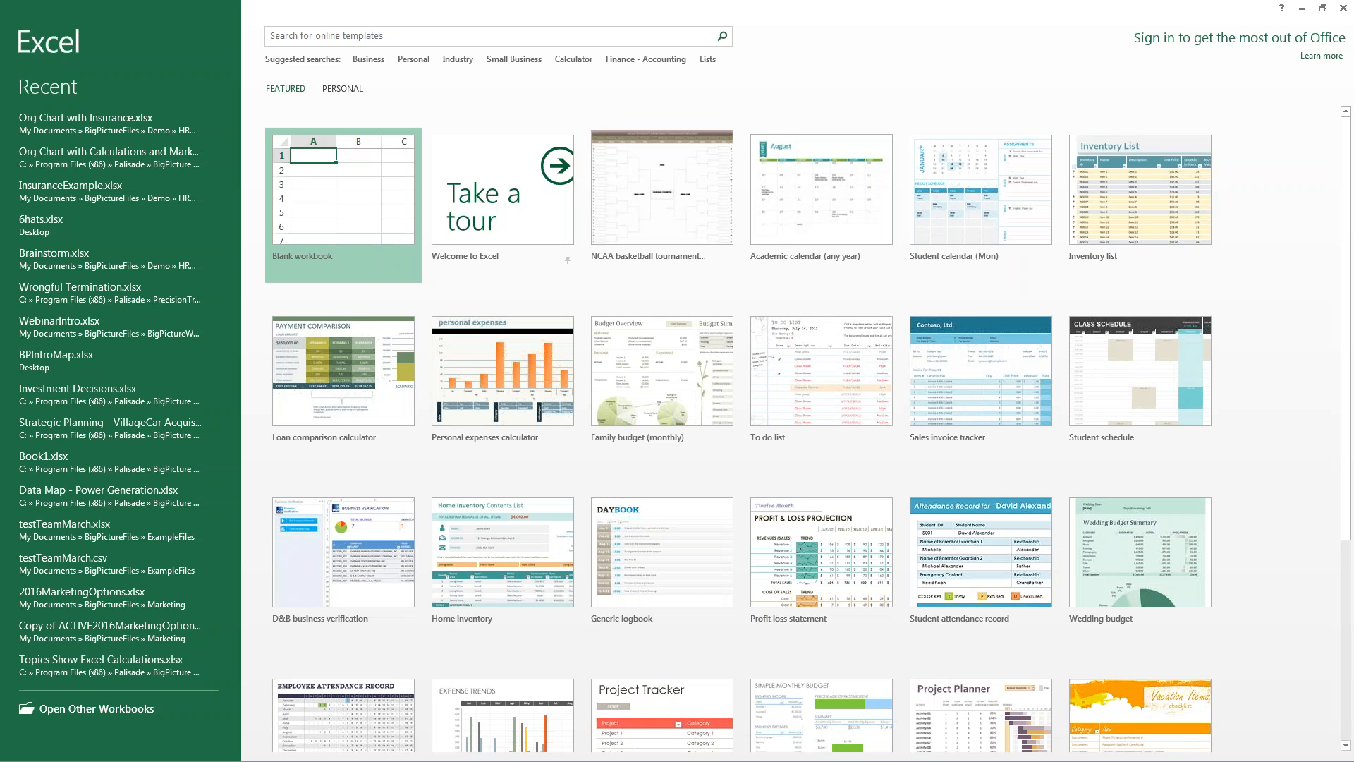
pyautogui.click(66, 123)
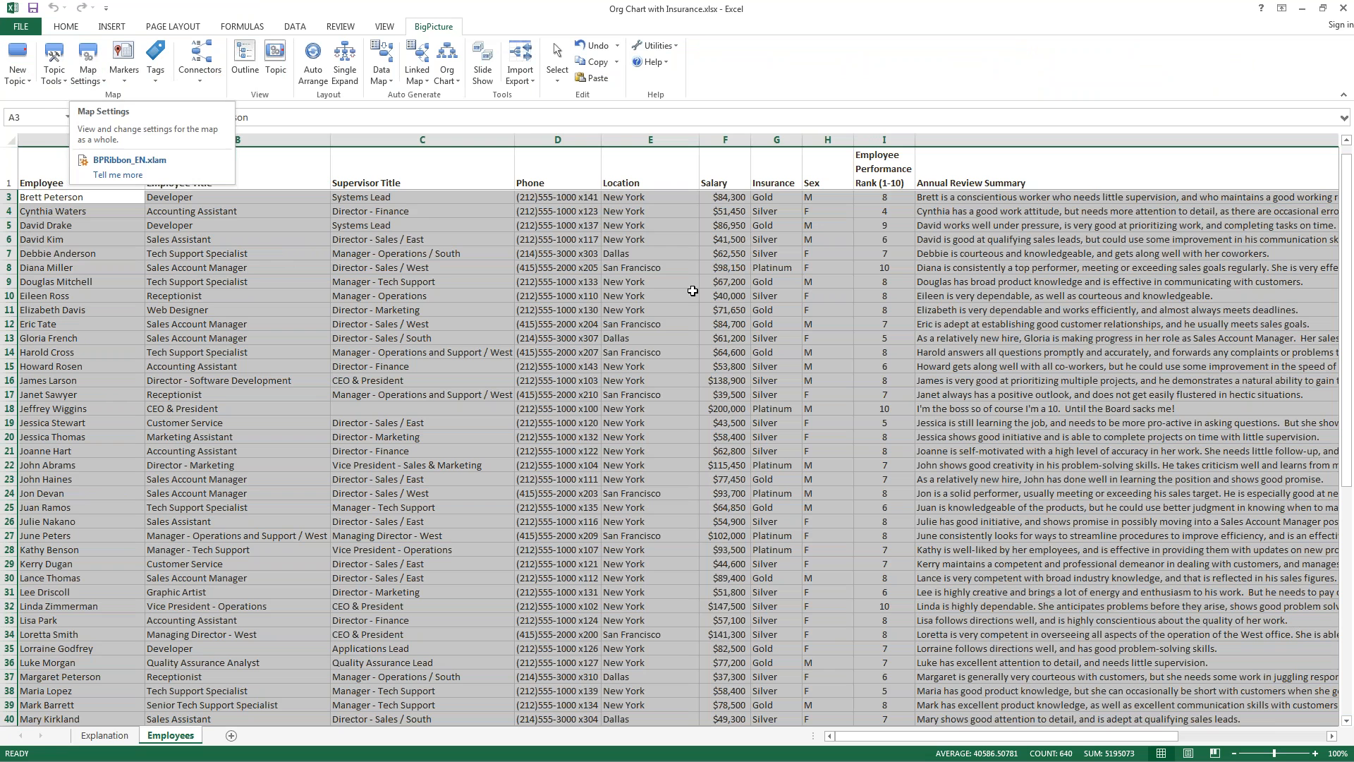
# Create an organization chart from the employee table, with the Insurance column assigned to the Insurance [Tag] type.
pyautogui.click(449, 81)
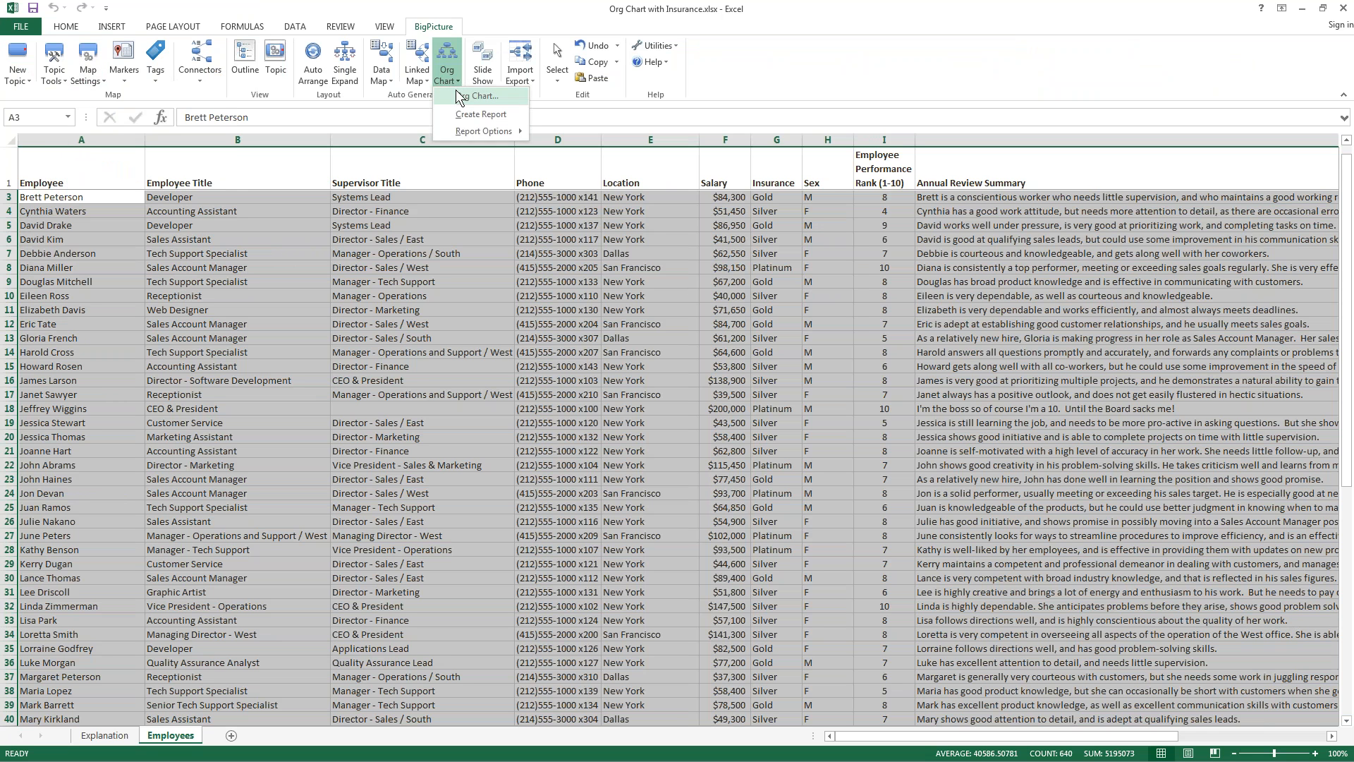
pyautogui.click(474, 96)
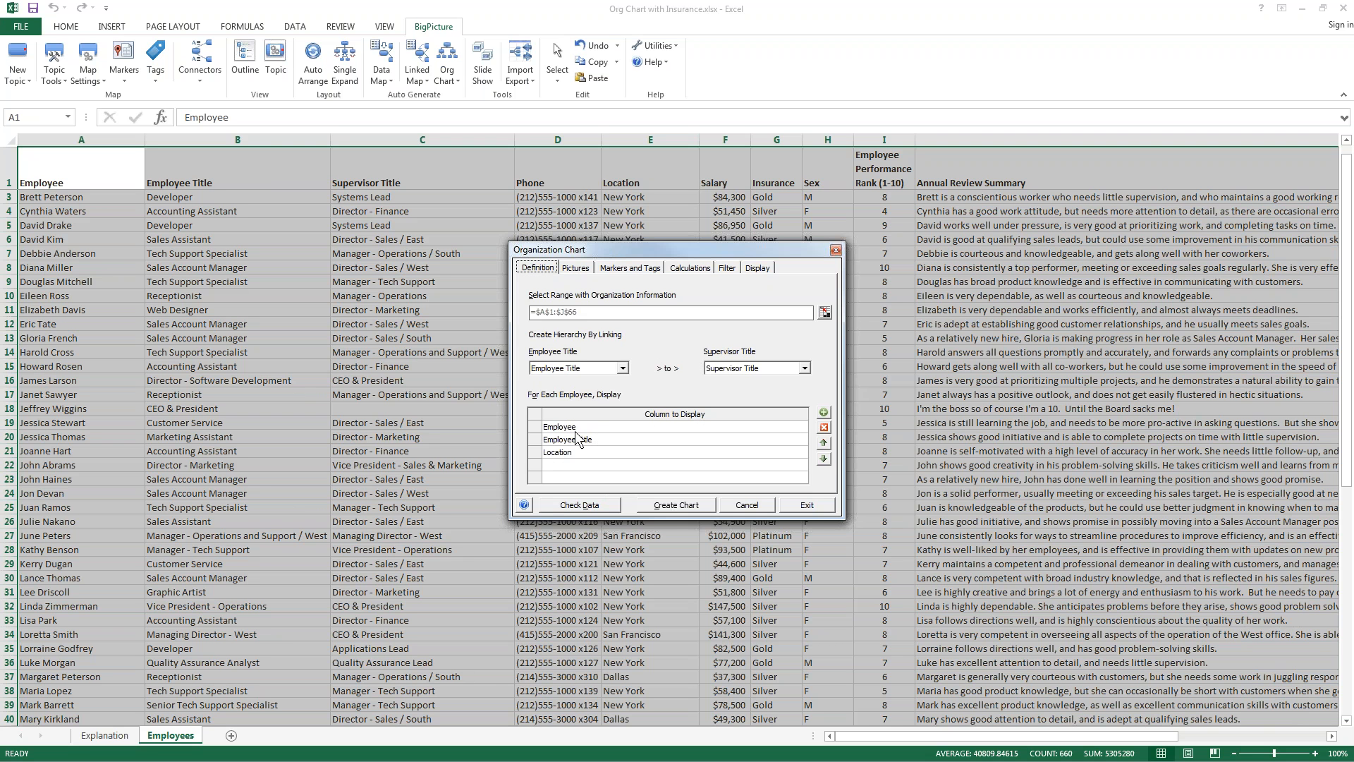
pyautogui.click(575, 270)
pyautogui.click(618, 273)
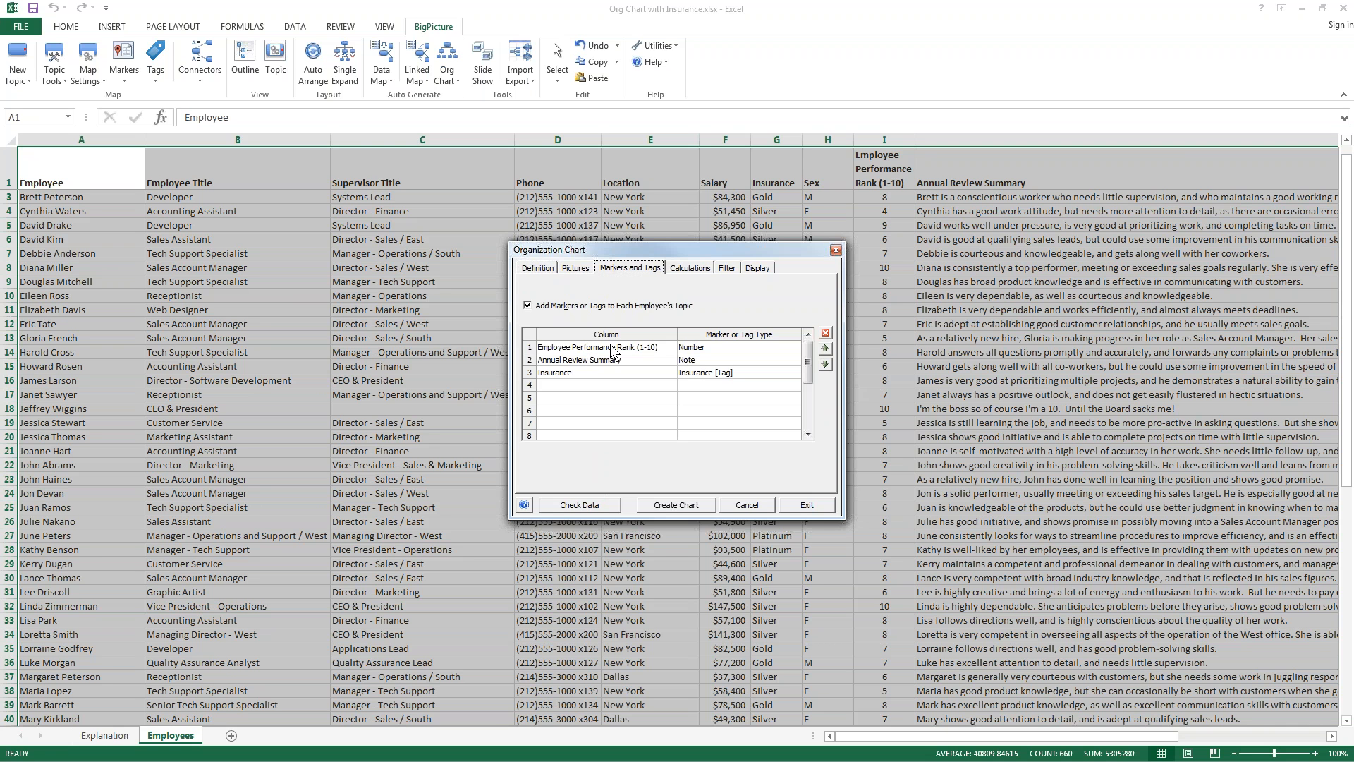
pyautogui.click(761, 370)
pyautogui.click(794, 372)
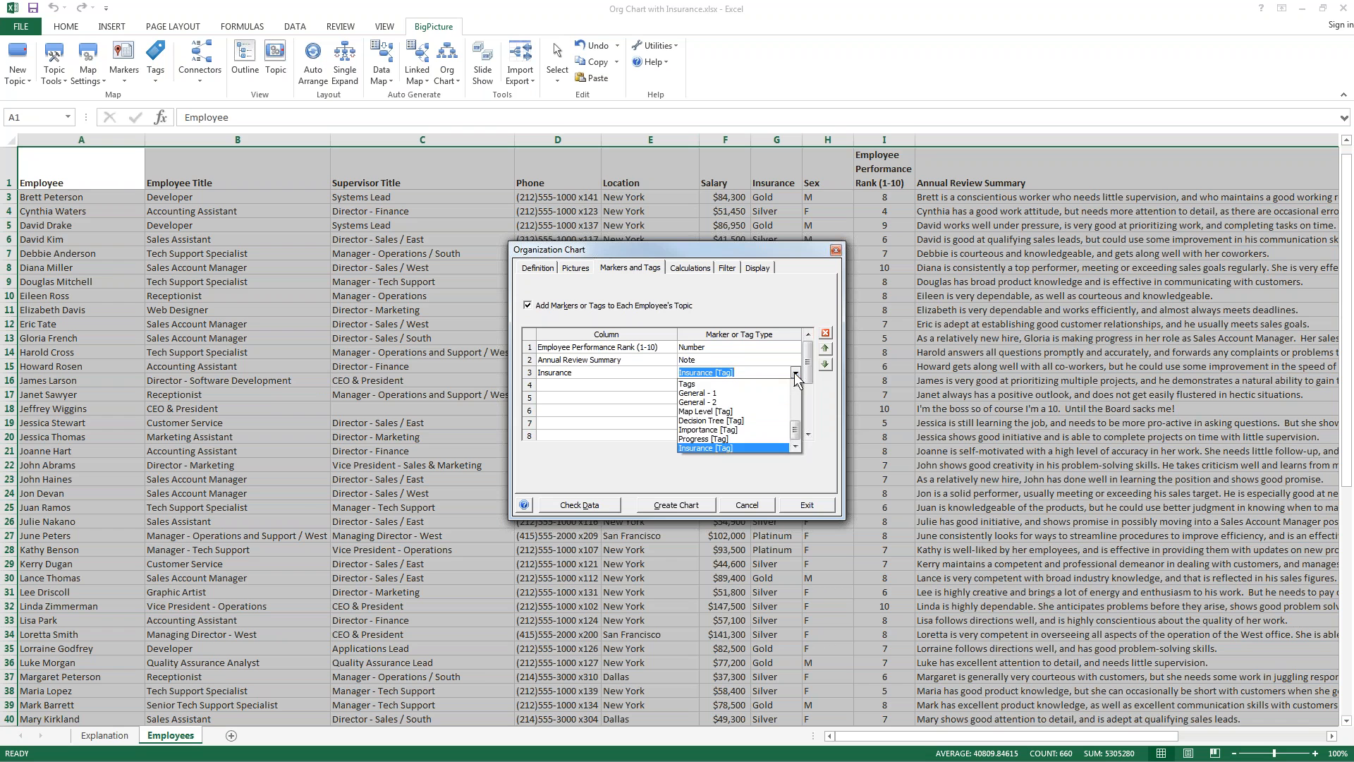
pyautogui.moveTo(795, 432)
pyautogui.mouseDown()
pyautogui.moveTo(794, 394)
pyautogui.moveTo(794, 439)
pyautogui.mouseUp()
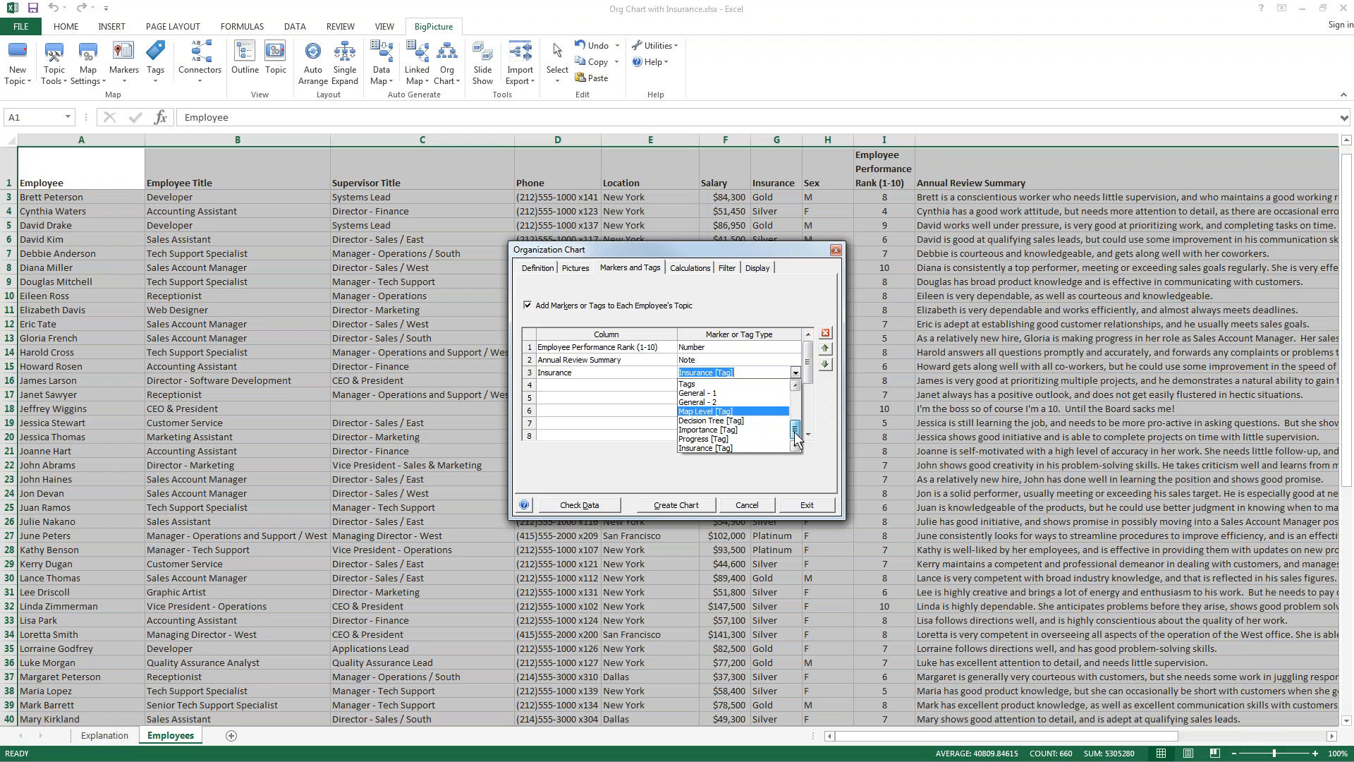
pyautogui.click(712, 449)
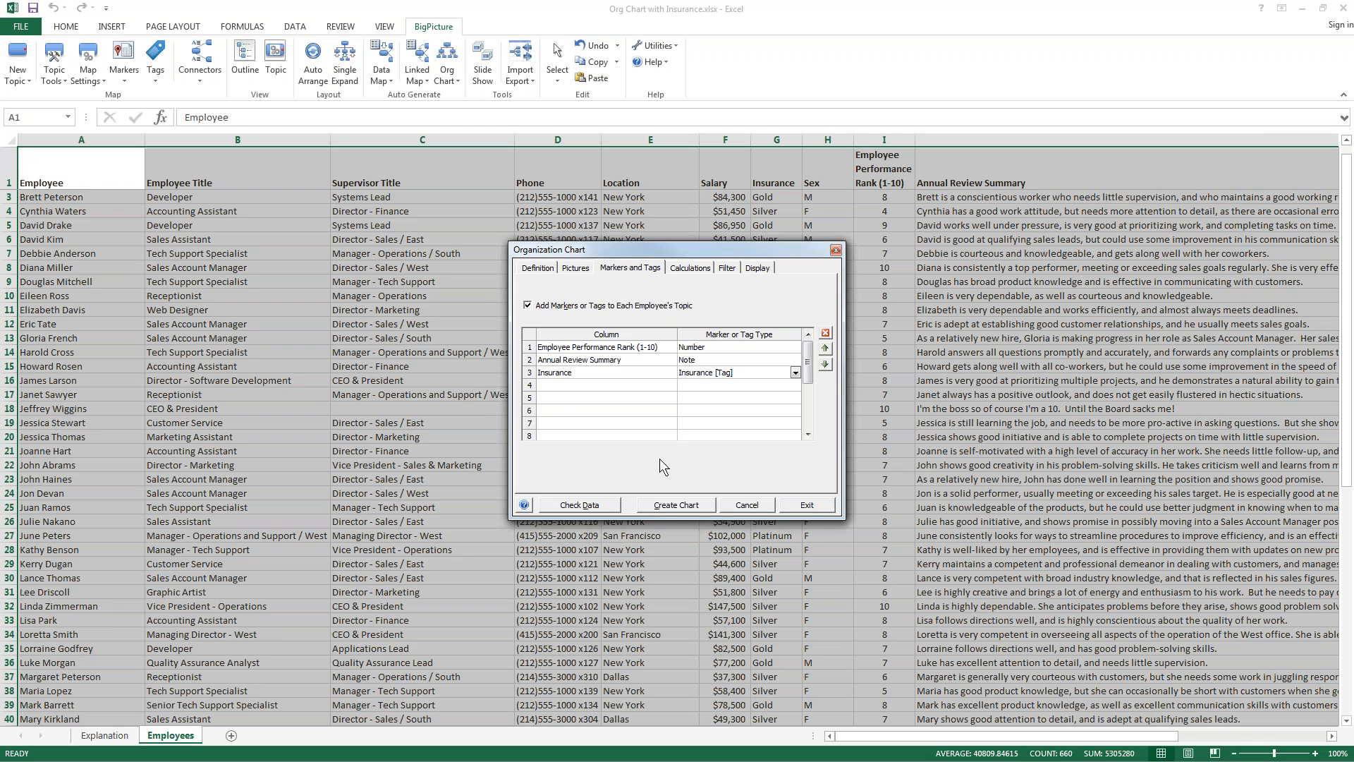
pyautogui.click(669, 508)
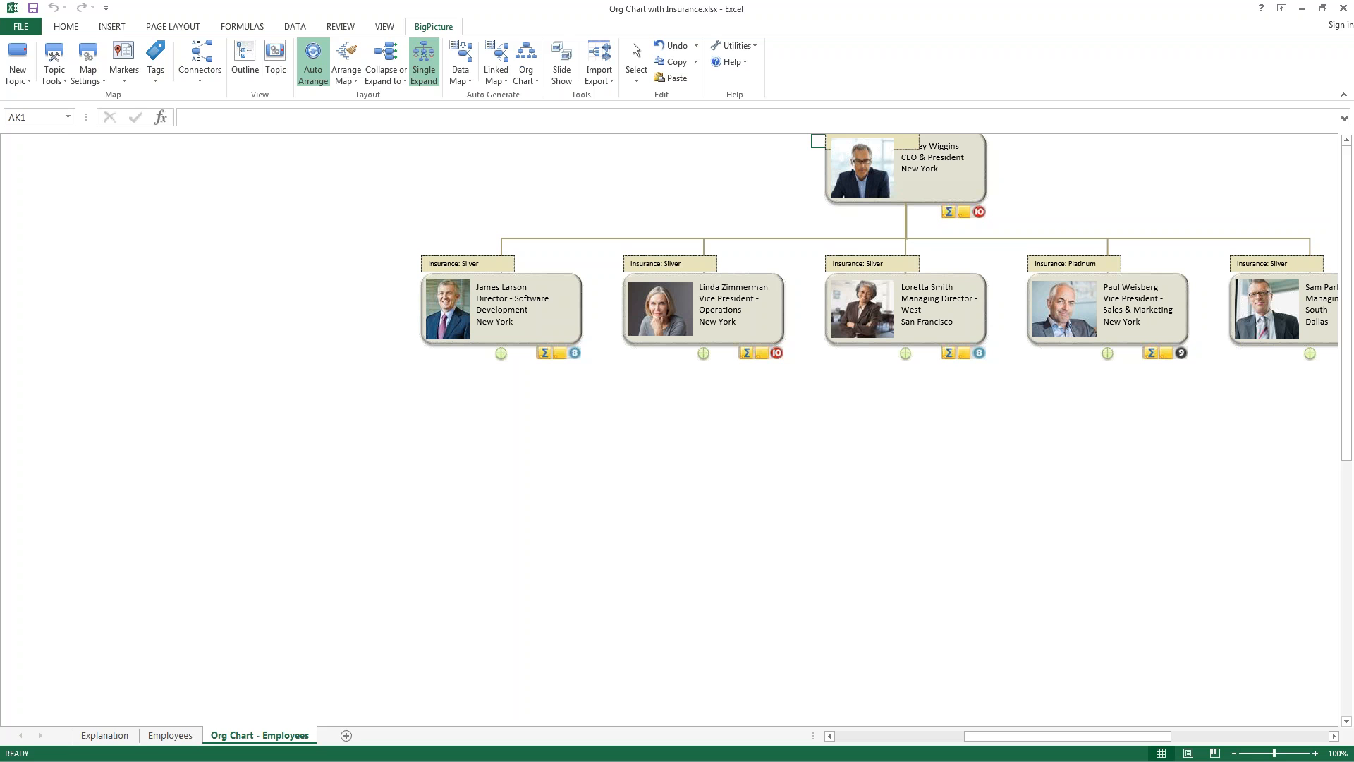
# Expand the branch under the Director - Software Development in the org chart to inspect the direct reports' insurance tags.
pyautogui.click(384, 345)
pyautogui.click(266, 399)
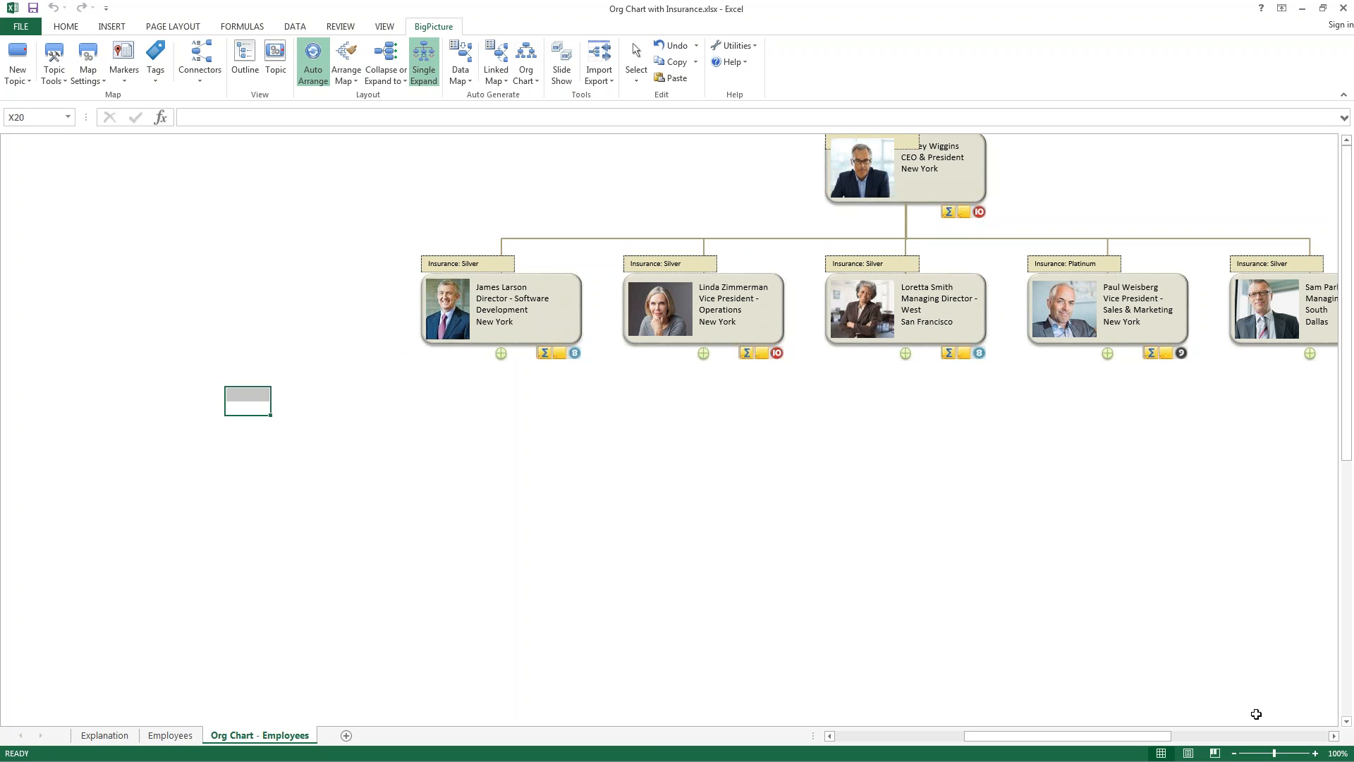
pyautogui.click(1333, 735)
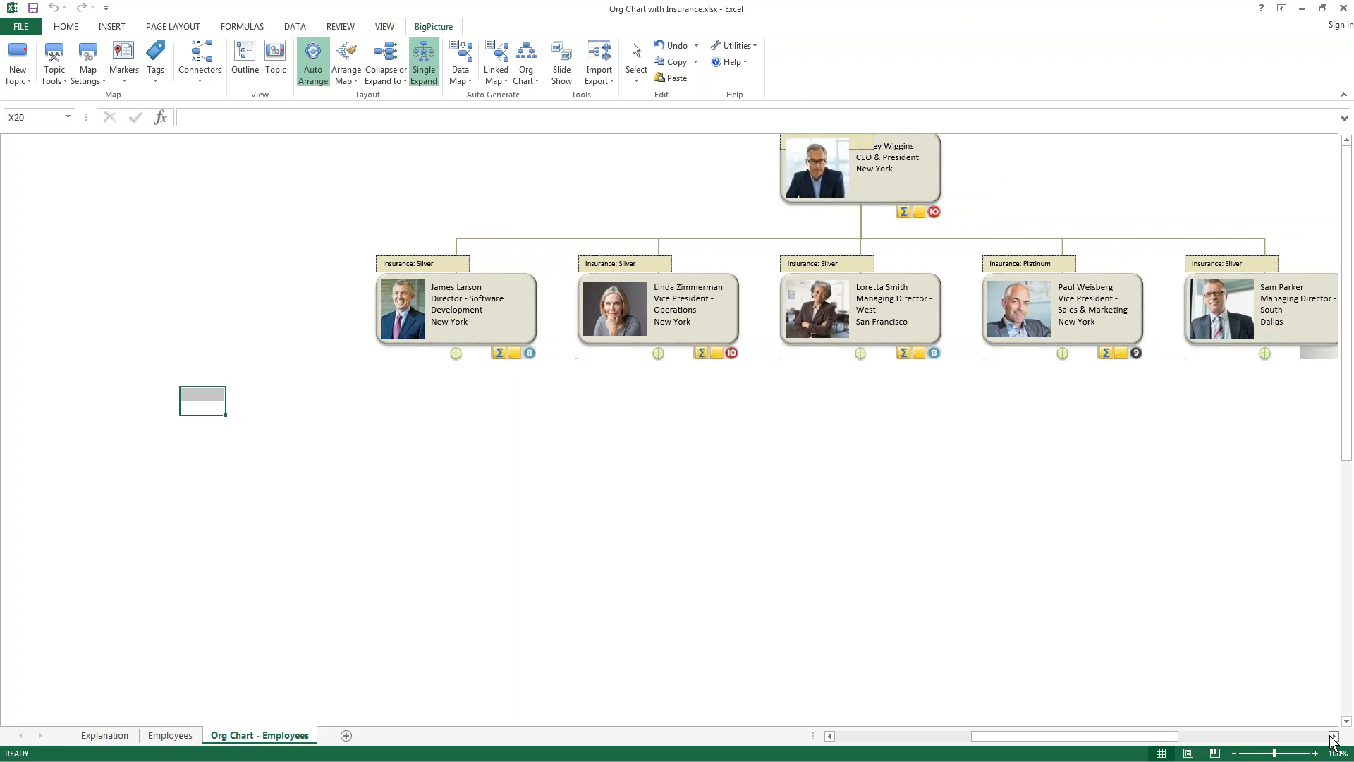
pyautogui.click(1333, 736)
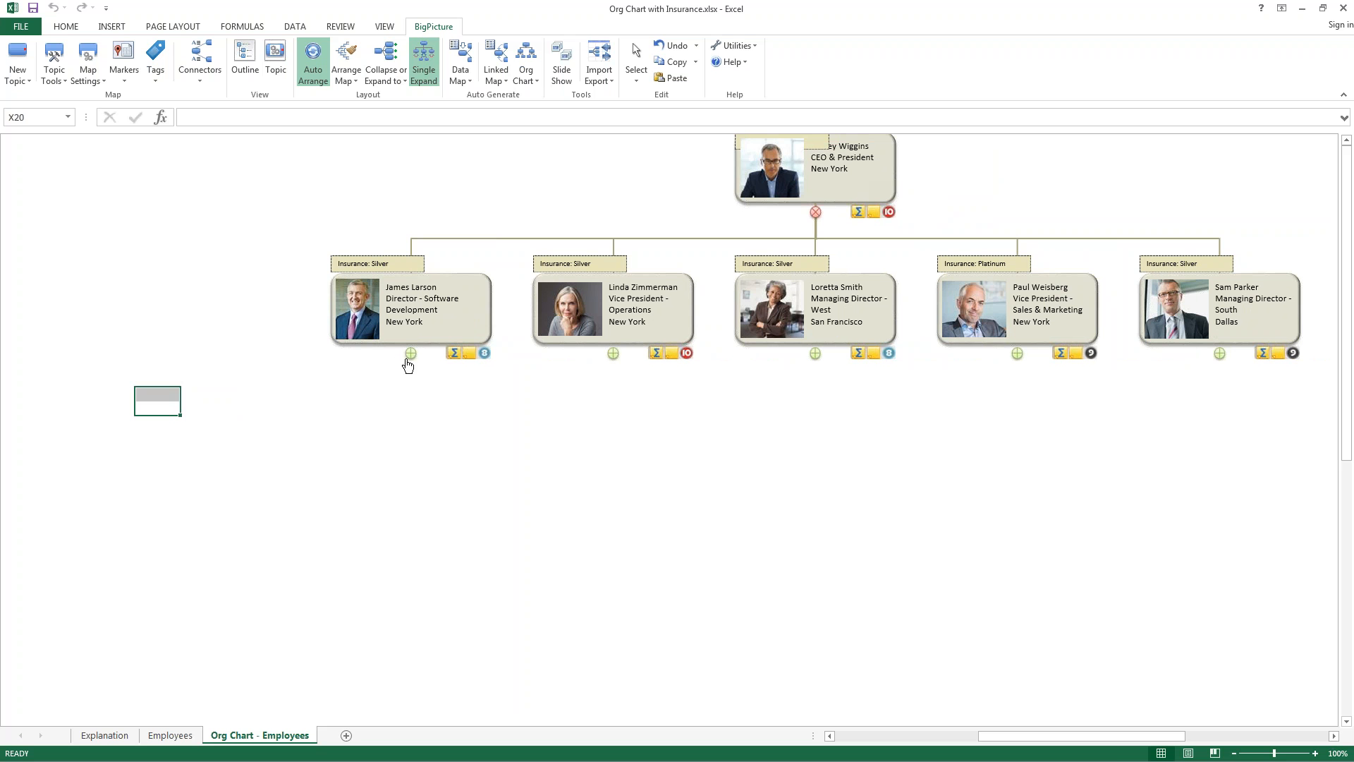
pyautogui.click(411, 353)
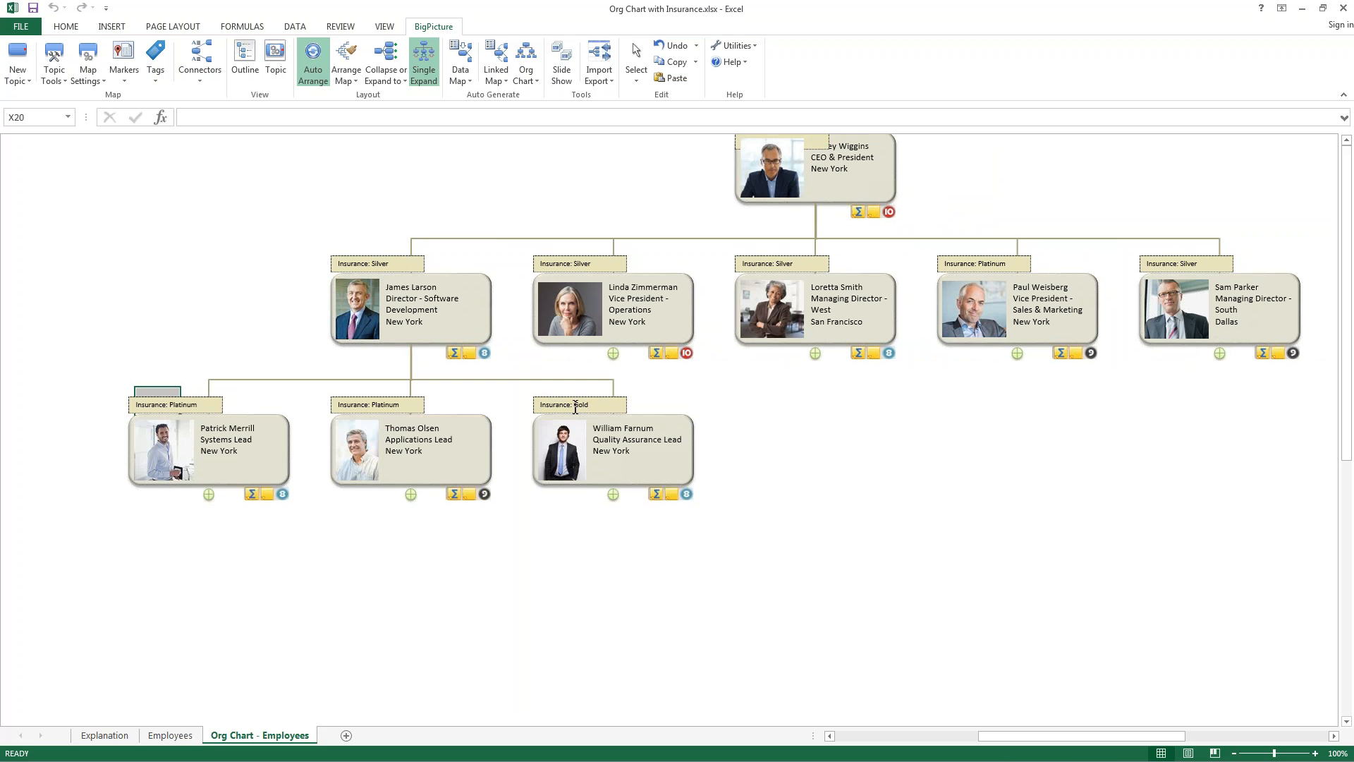
pyautogui.click(502, 619)
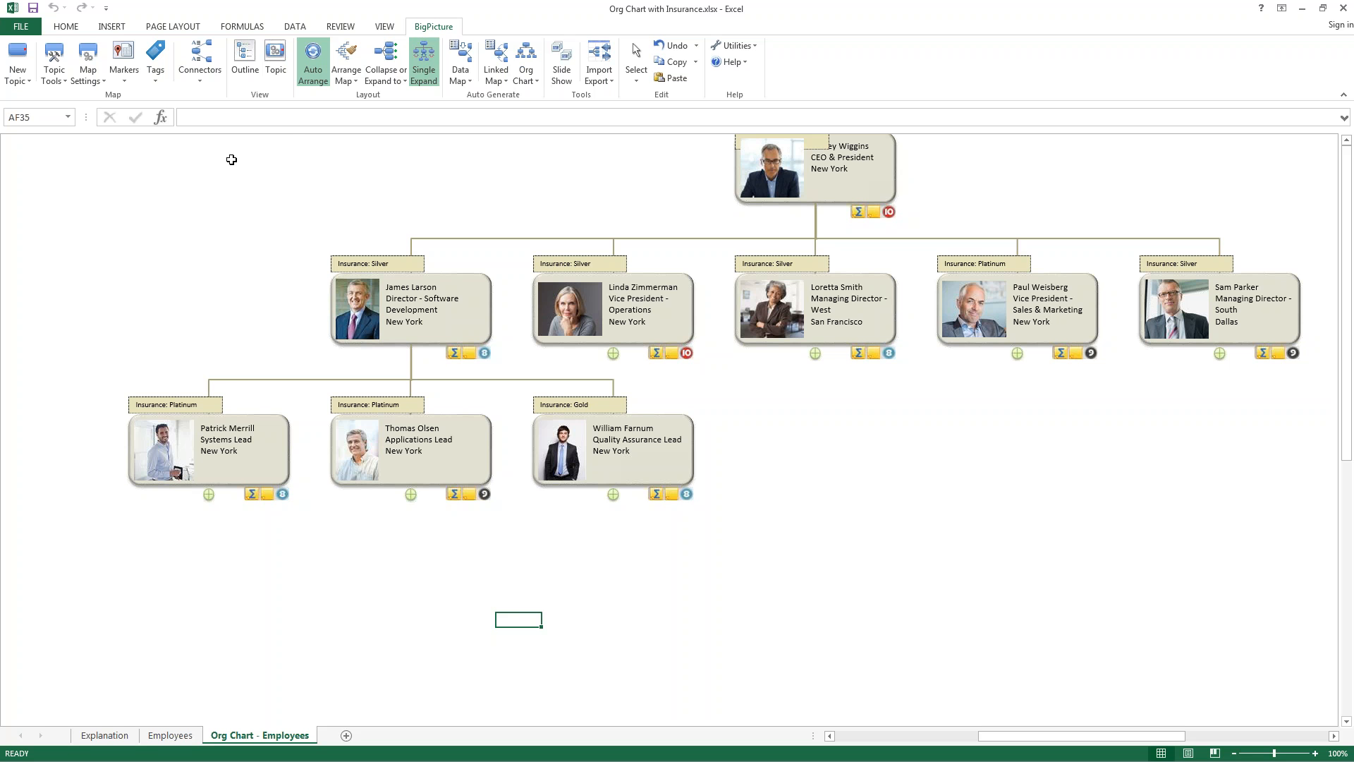
# Open the Tag Formats worksheet at the Insurance tag group.
pyautogui.click(153, 82)
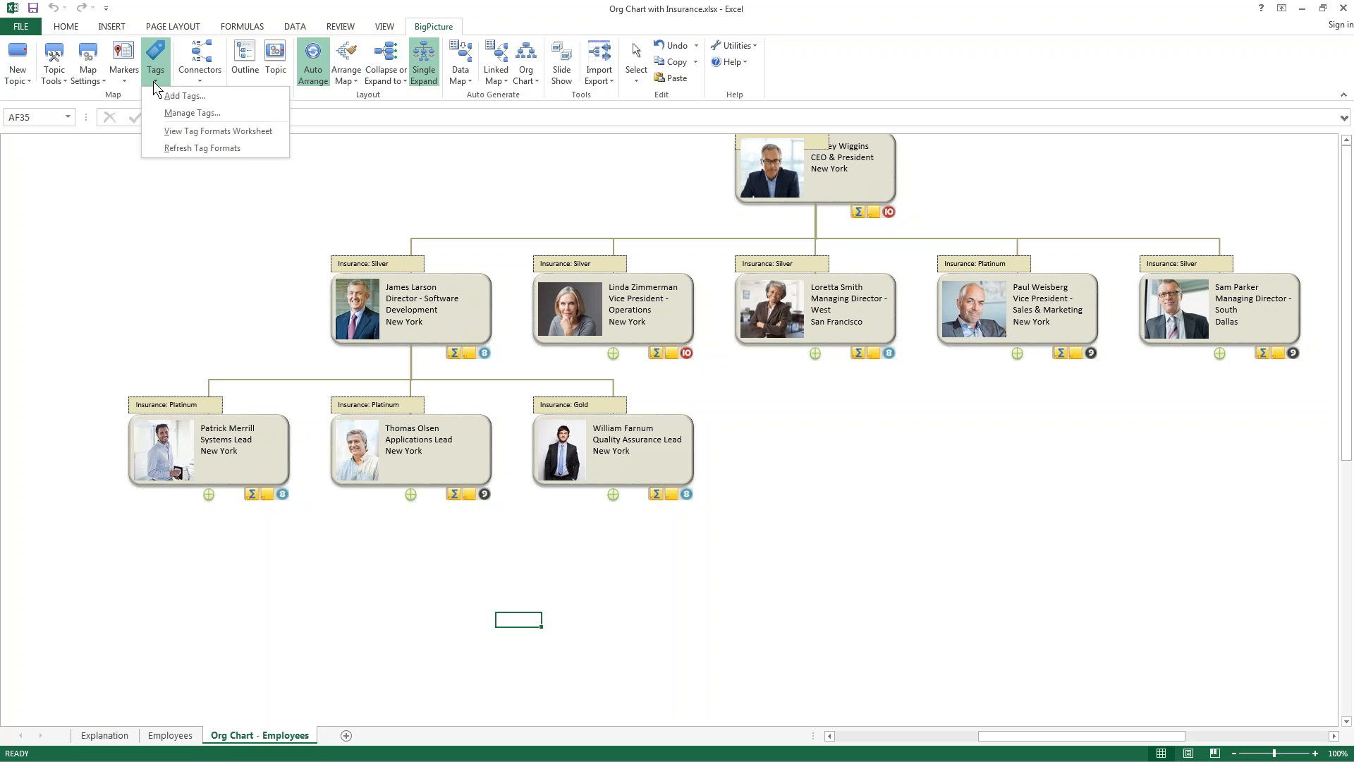
pyautogui.click(182, 132)
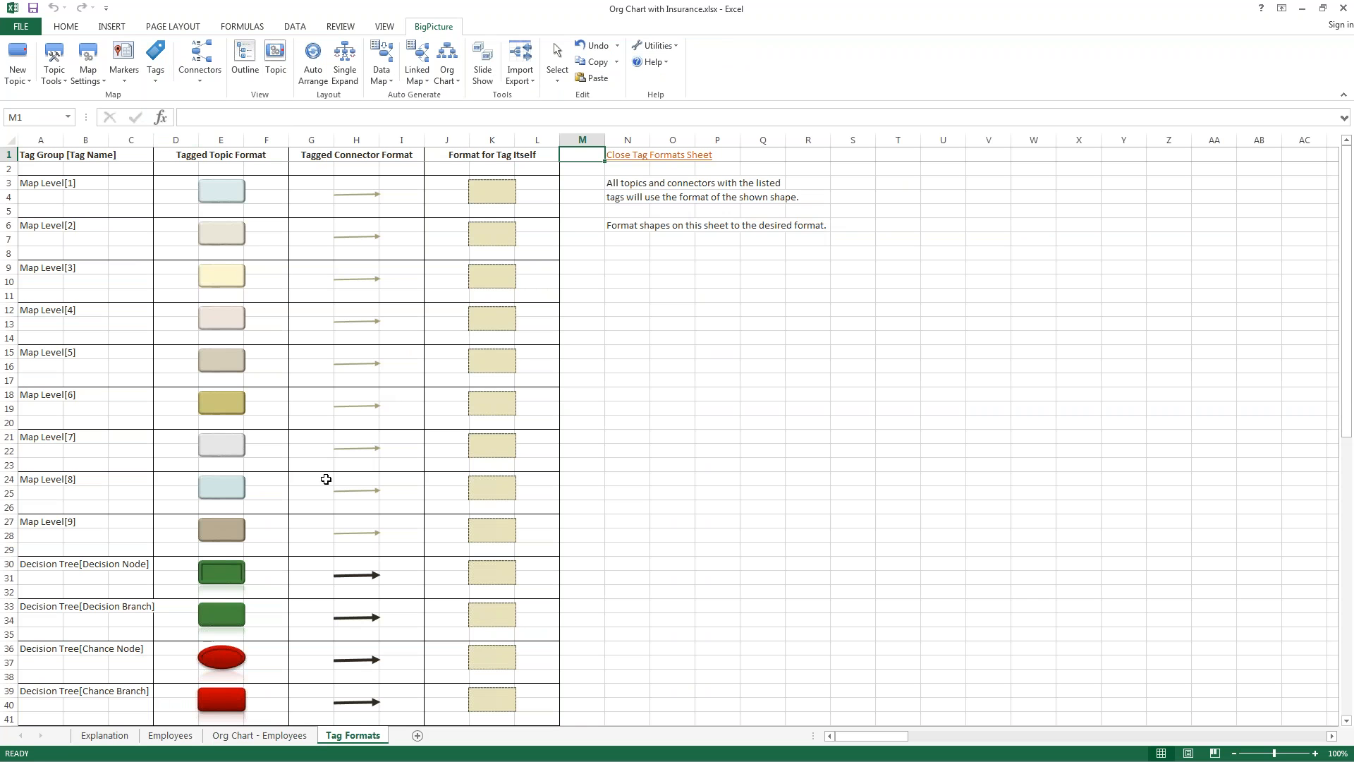
pyautogui.scroll(-19, 328, 478)
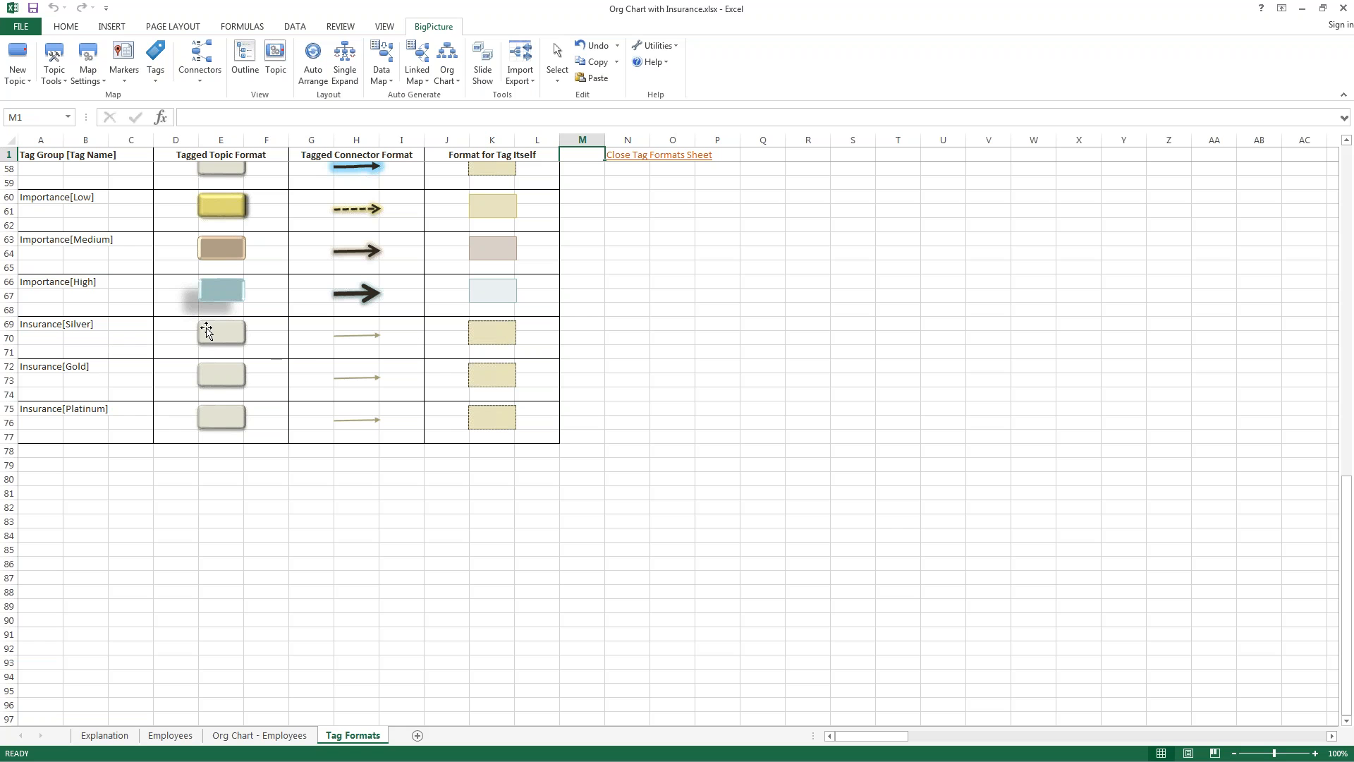
# Fill the Insurance[Silver] topic format and tag format shapes with light gray.
pyautogui.click(205, 331)
pyautogui.keyDown('ctrl'); pyautogui.click(358, 336); pyautogui.keyUp('ctrl')
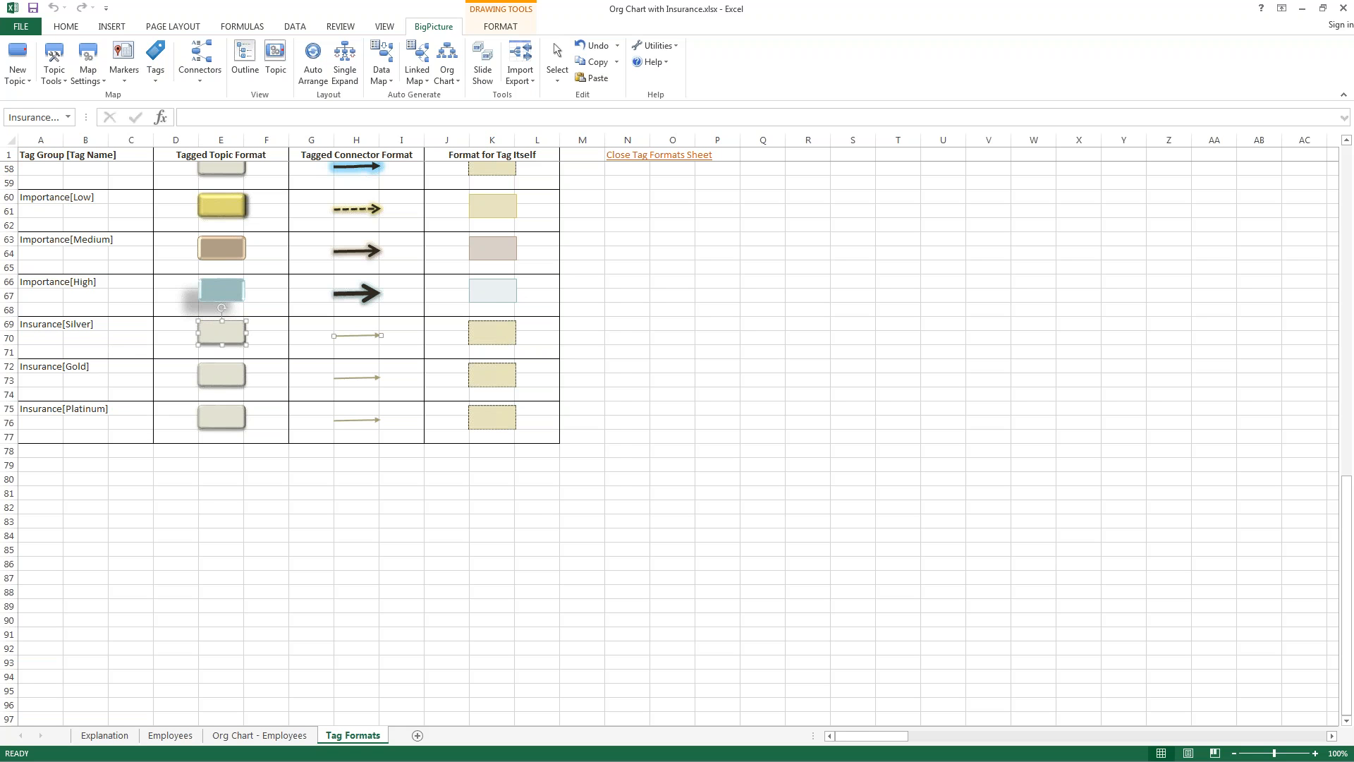
pyautogui.keyDown('ctrl'); pyautogui.click(502, 337); pyautogui.keyUp('ctrl')
pyautogui.rightClick(502, 337)
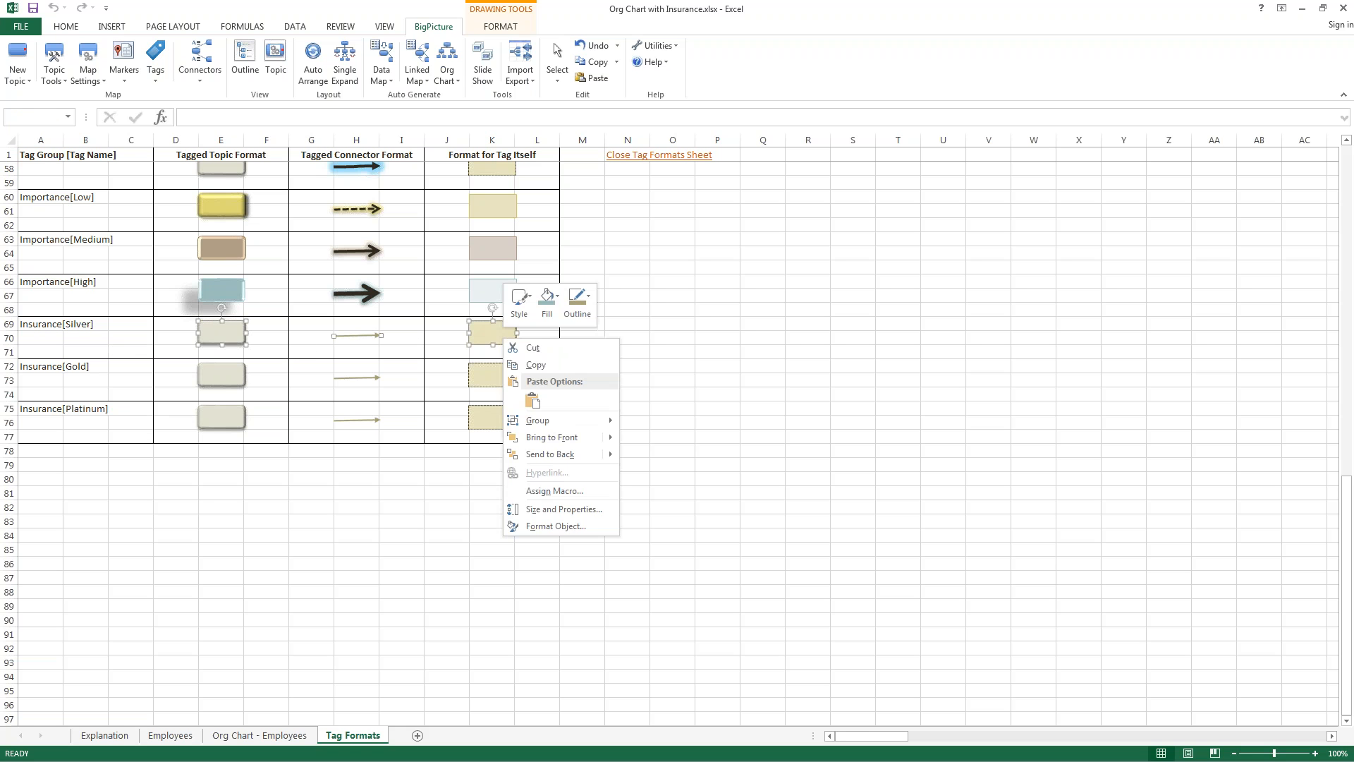
pyautogui.click(548, 302)
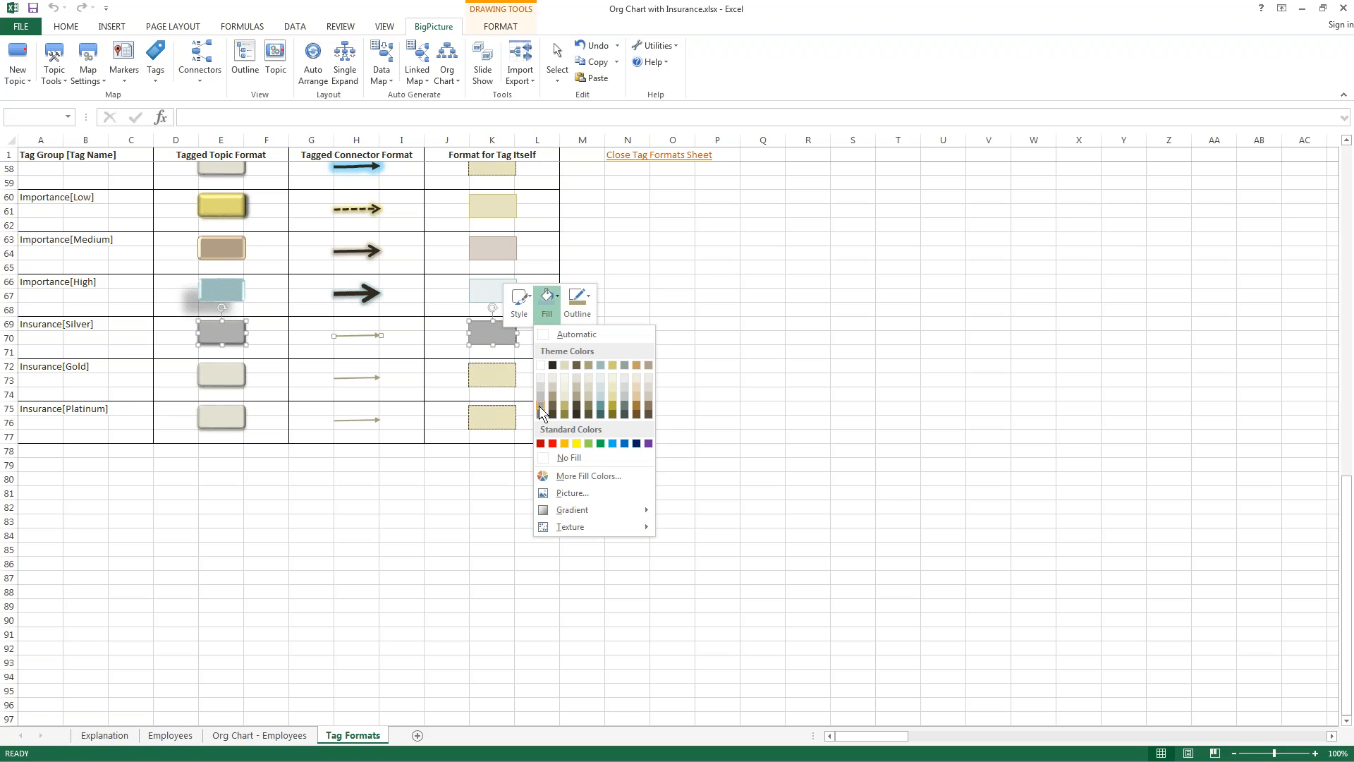
pyautogui.click(539, 399)
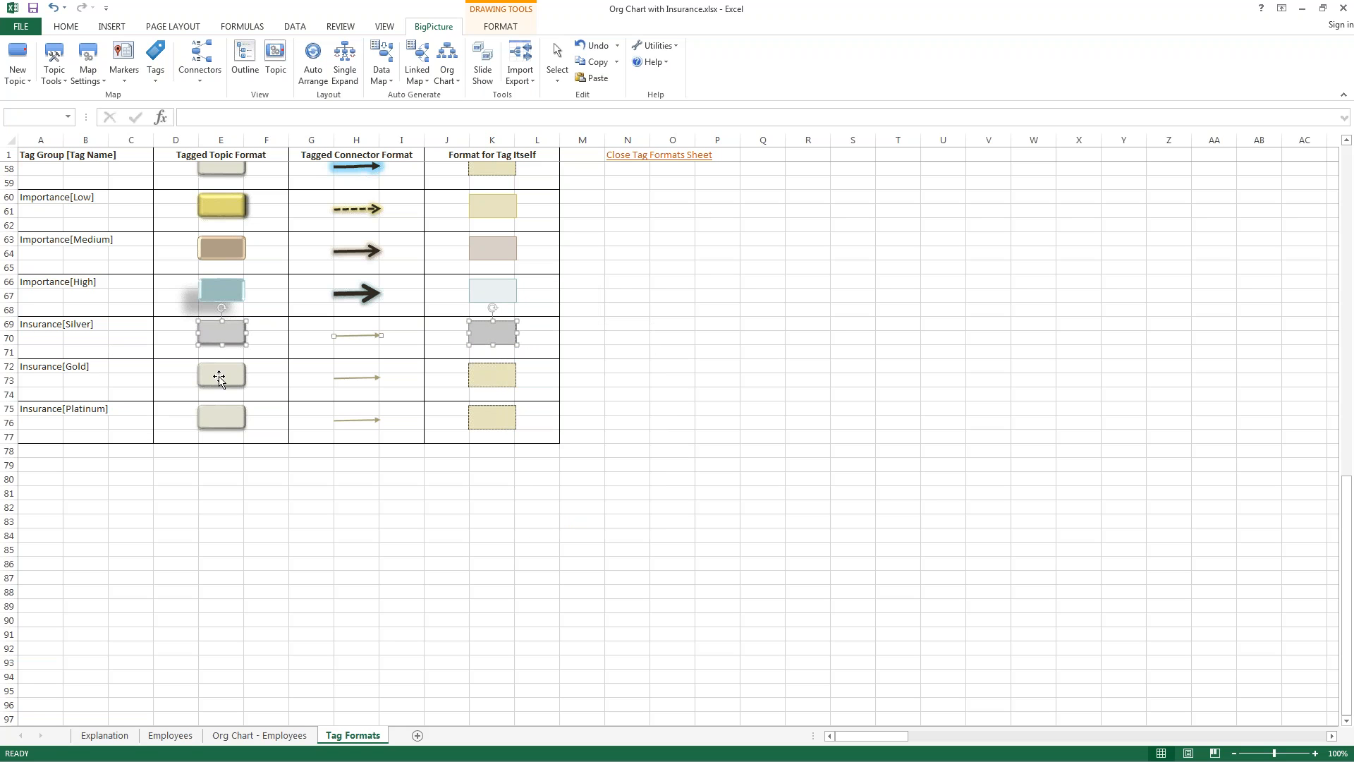
# Fill the Insurance[Gold] topic format and tag format shapes with a golden yellow from the extended colour palette.
pyautogui.click(219, 378)
pyautogui.keyDown('ctrl'); pyautogui.click(358, 378); pyautogui.keyUp('ctrl')
pyautogui.keyDown('ctrl'); pyautogui.click(495, 378); pyautogui.keyUp('ctrl')
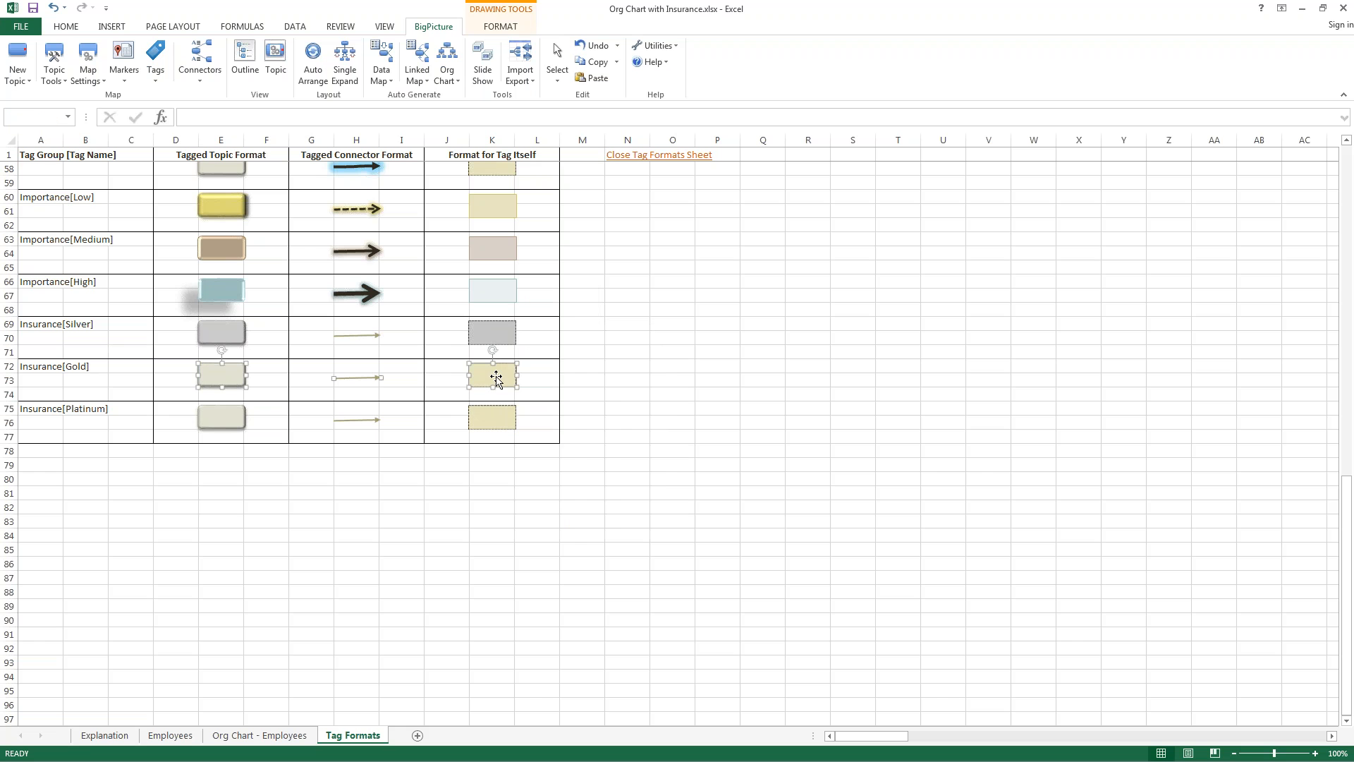
pyautogui.rightClick(497, 378)
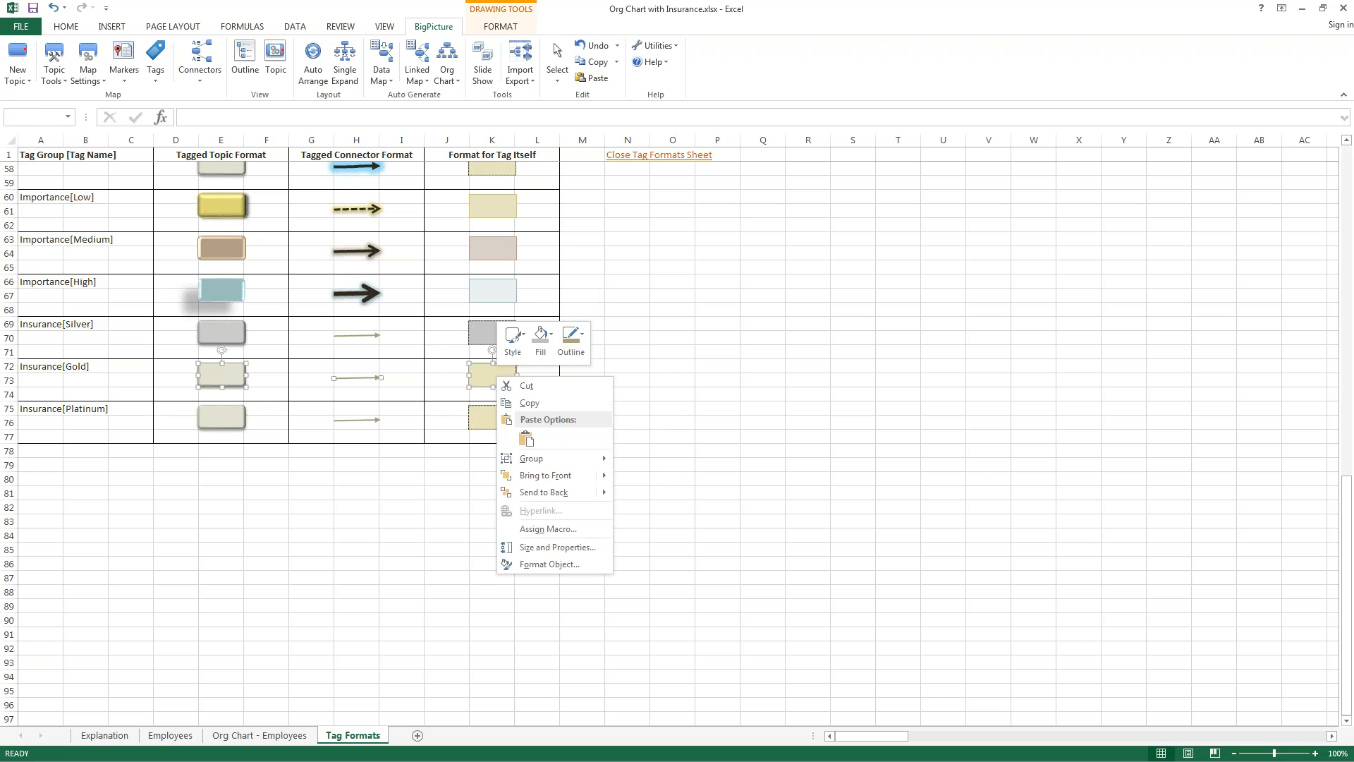
pyautogui.click(551, 338)
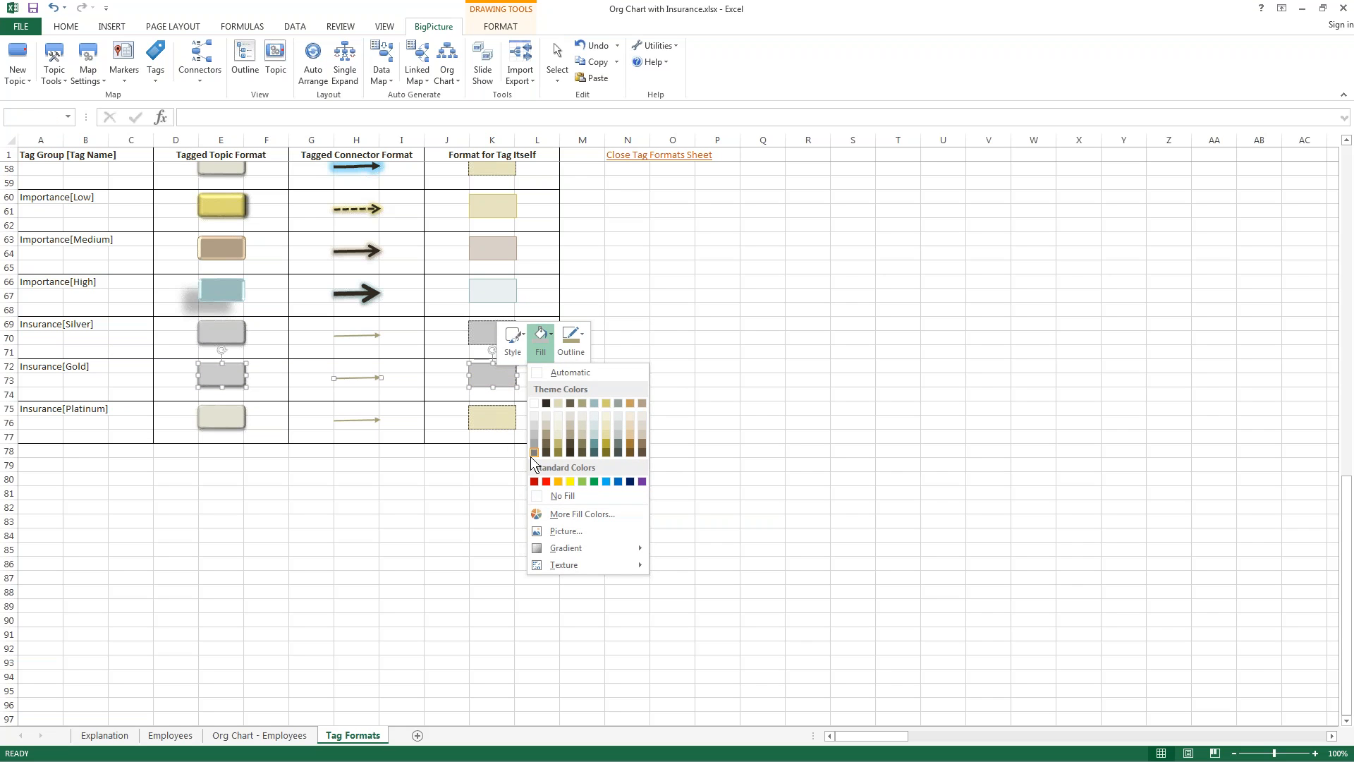
pyautogui.click(587, 517)
pyautogui.click(175, 168)
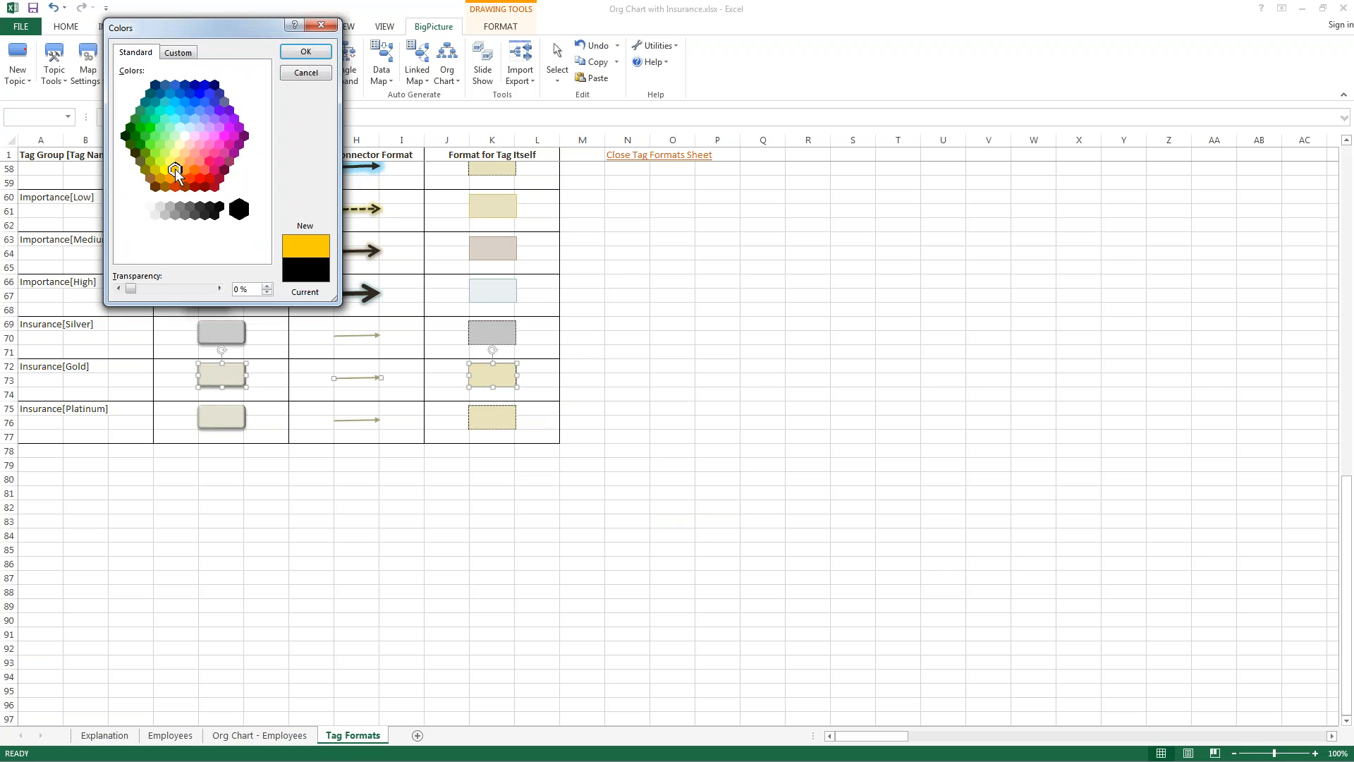
pyautogui.click(305, 50)
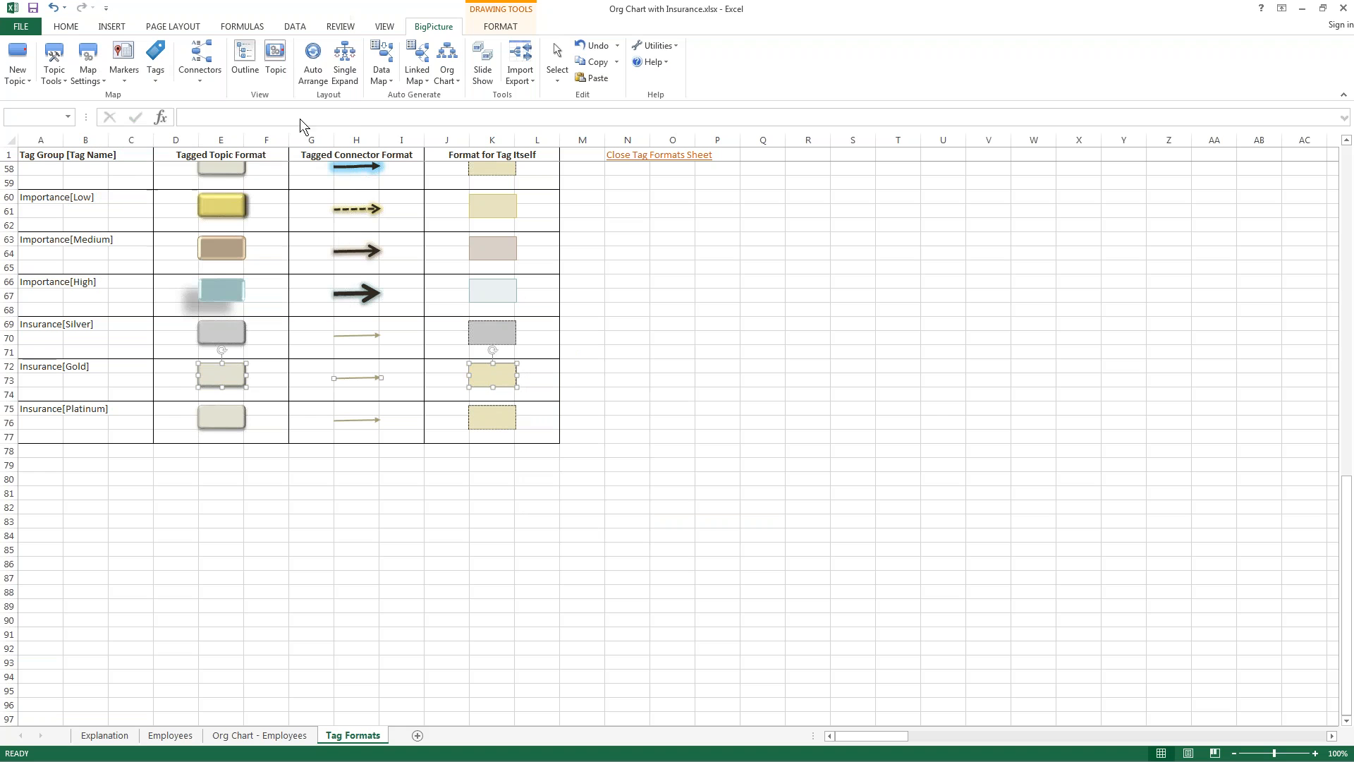
# Fill the Insurance[Platinum] topic format and tag format shapes with dark gray.
pyautogui.click(236, 415)
pyautogui.keyDown('ctrl'); pyautogui.click(367, 421); pyautogui.keyUp('ctrl')
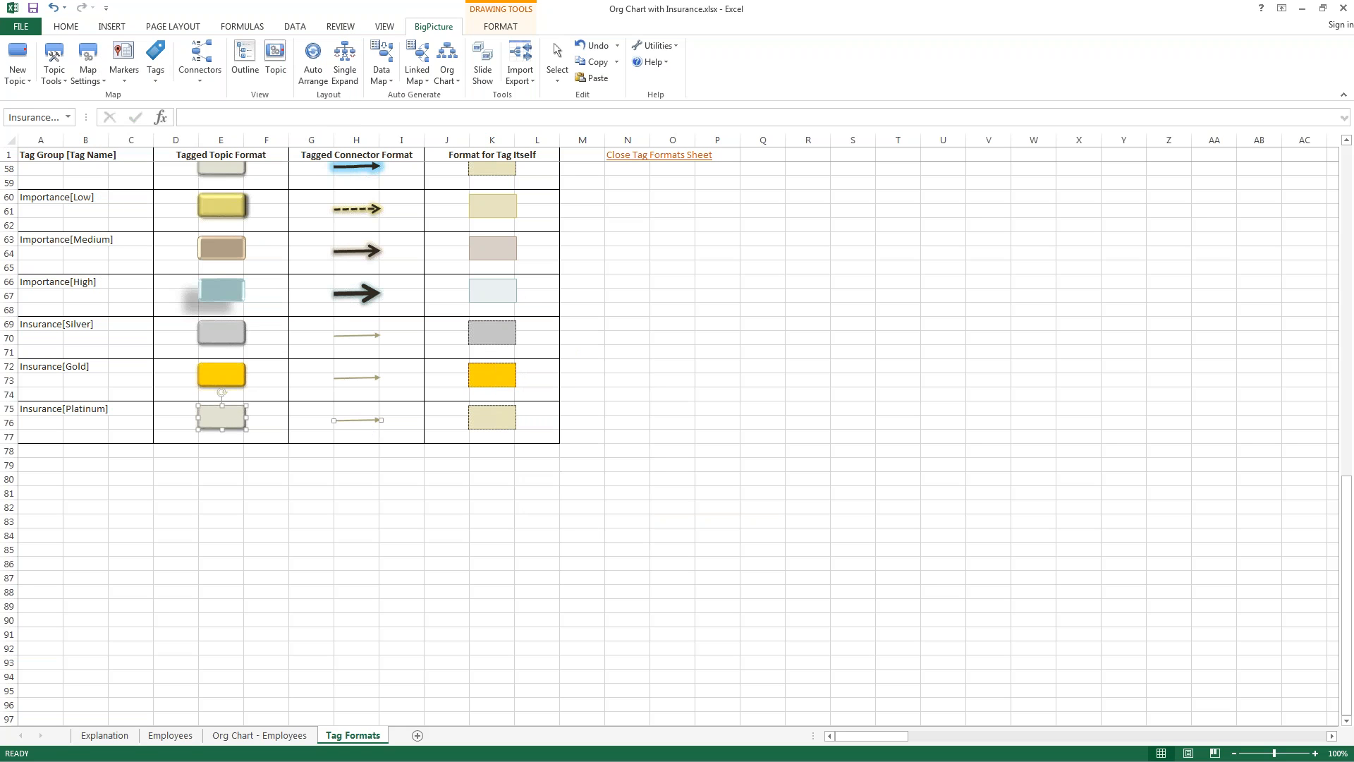
pyautogui.keyDown('ctrl'); pyautogui.click(491, 417); pyautogui.keyUp('ctrl')
pyautogui.rightClick(503, 423)
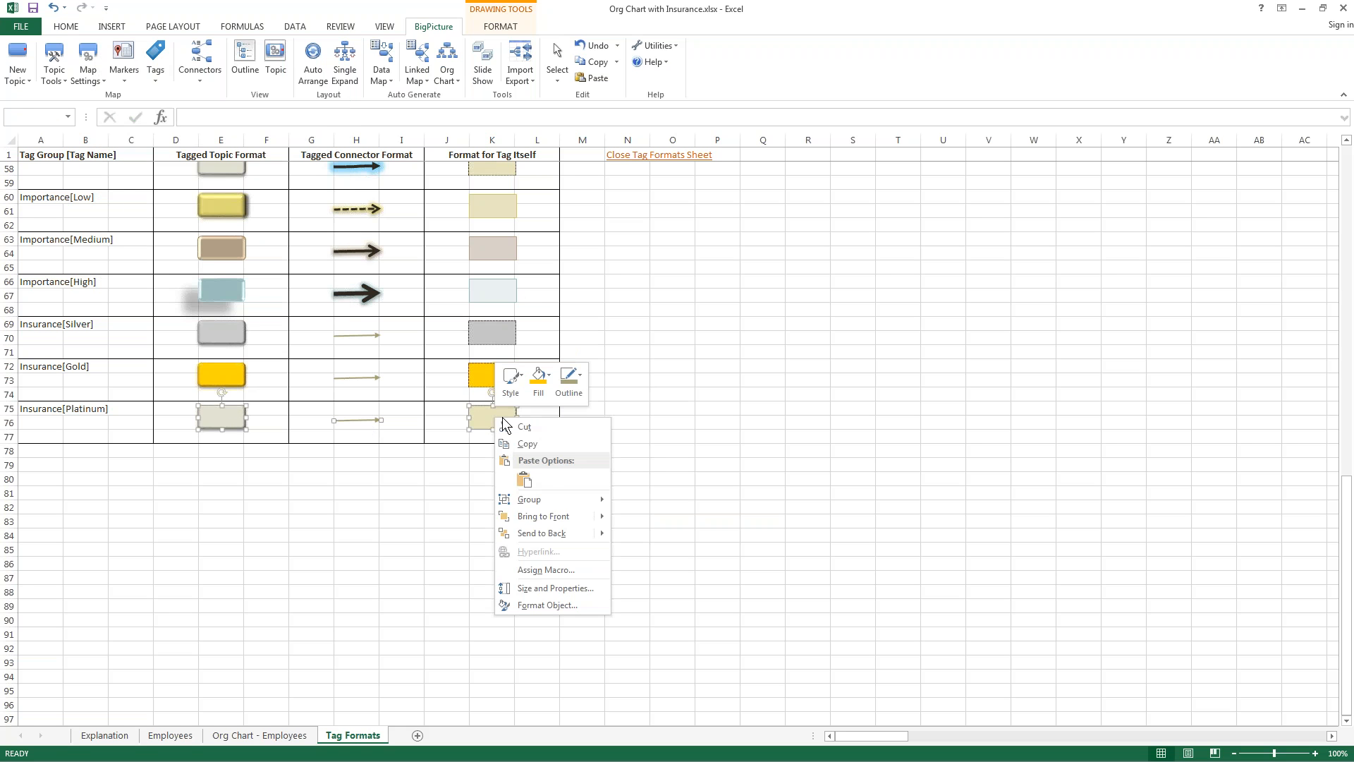
pyautogui.click(538, 381)
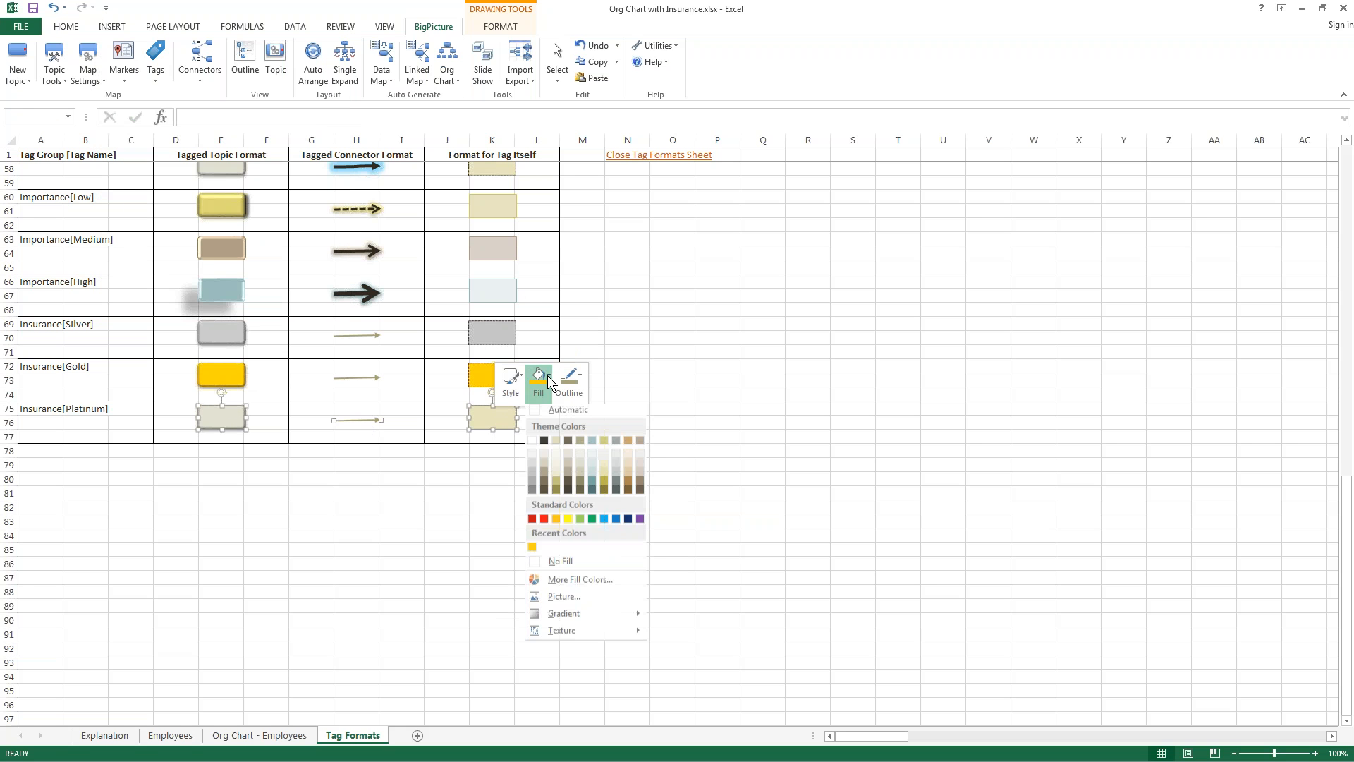
pyautogui.click(534, 493)
pyautogui.moveTo(106, 551); pyautogui.dragTo(127, 550)
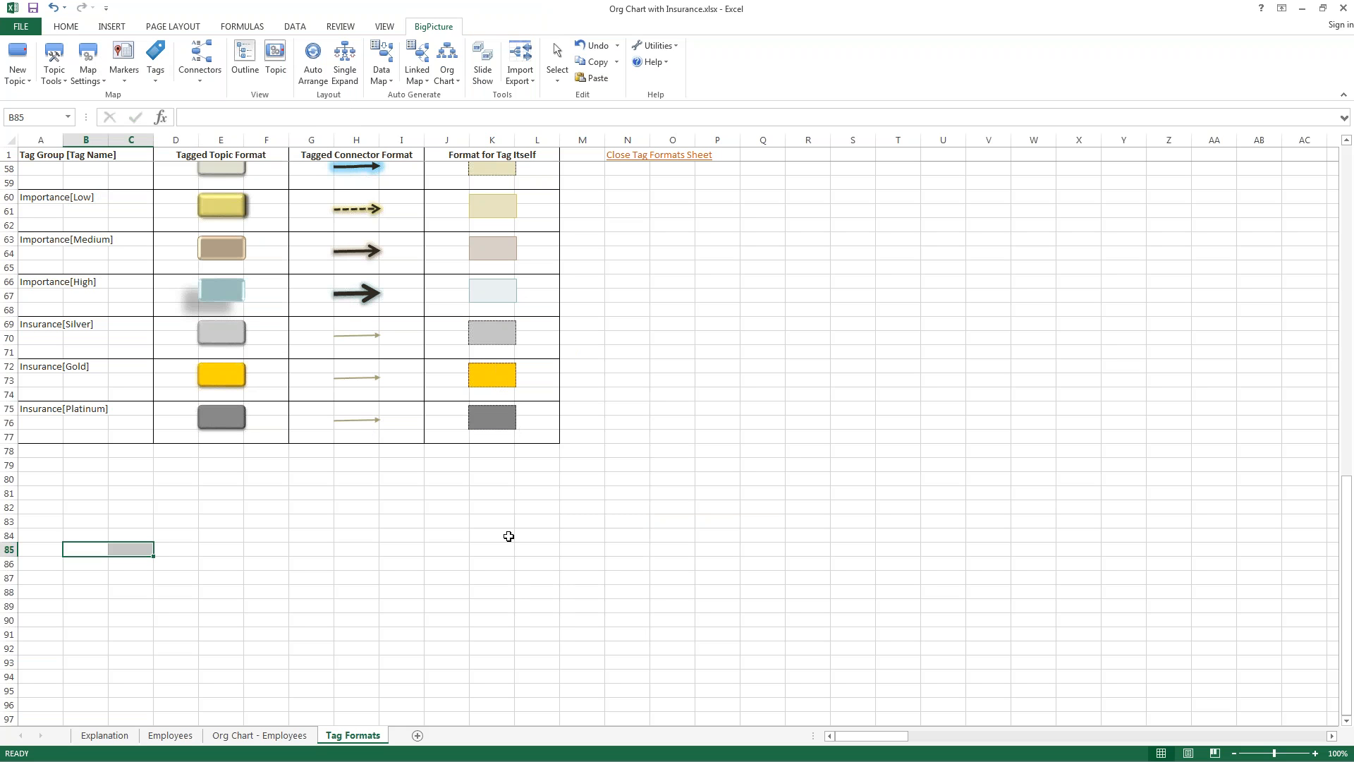
# Set the outline colour of the Insurance[Silver] connector format to light gray.
pyautogui.click(347, 336)
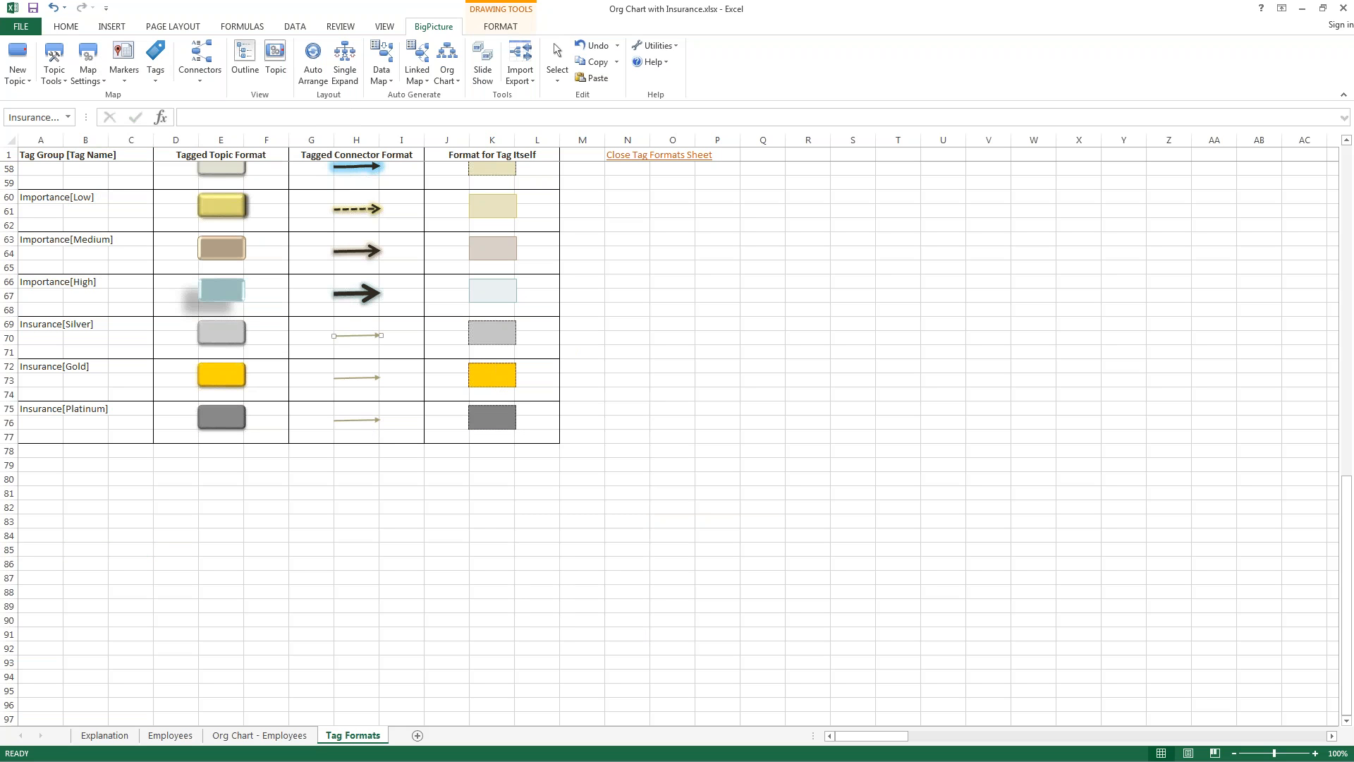
pyautogui.keyDown('ctrl'); pyautogui.click(365, 421); pyautogui.keyUp('ctrl')
pyautogui.click(370, 490)
pyautogui.rightClick(361, 337)
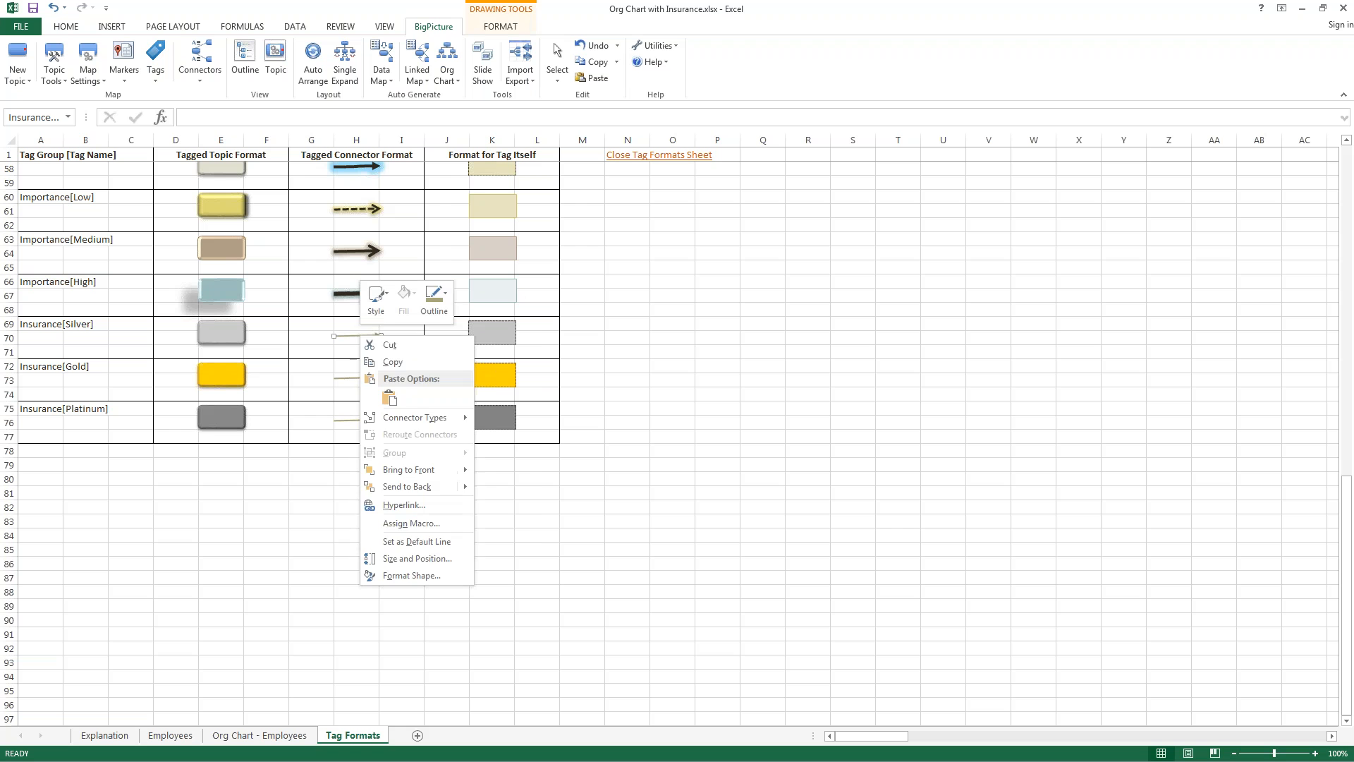
pyautogui.click(448, 296)
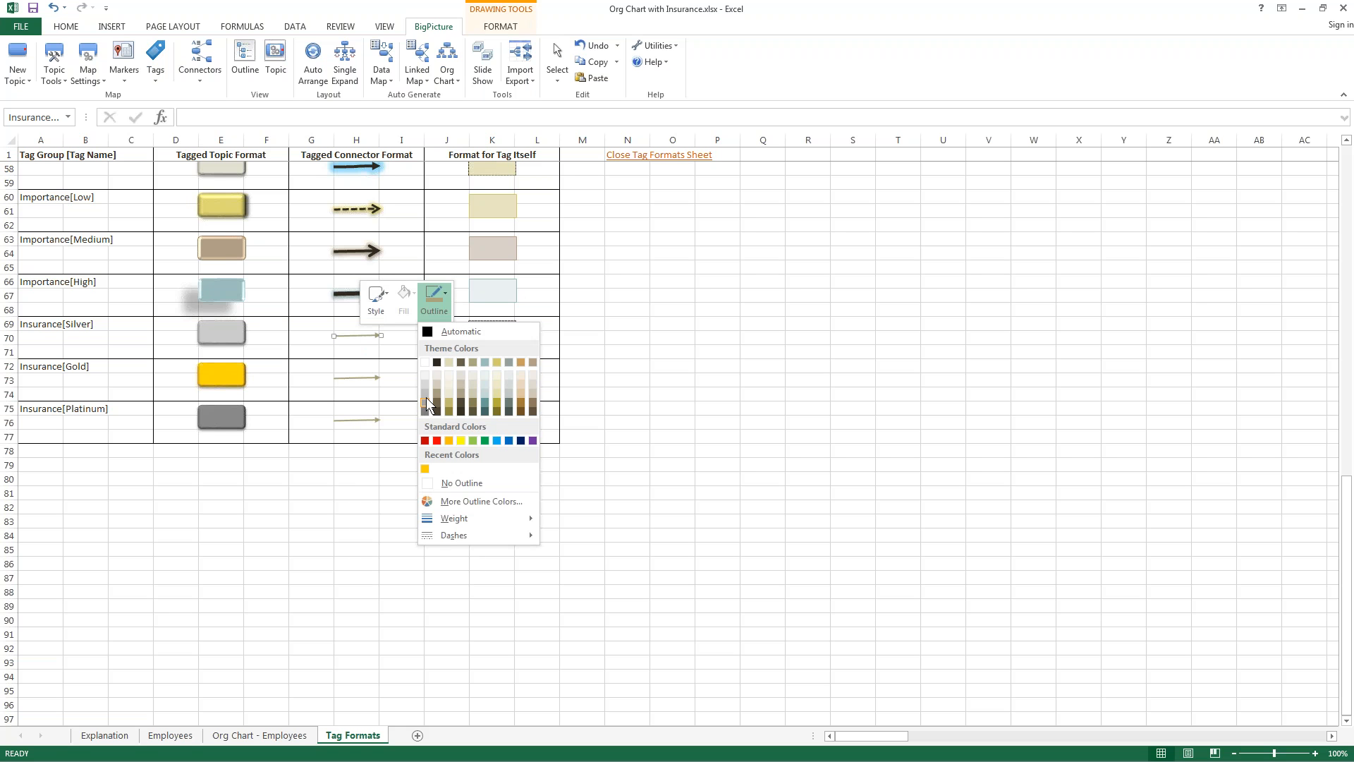
pyautogui.click(424, 403)
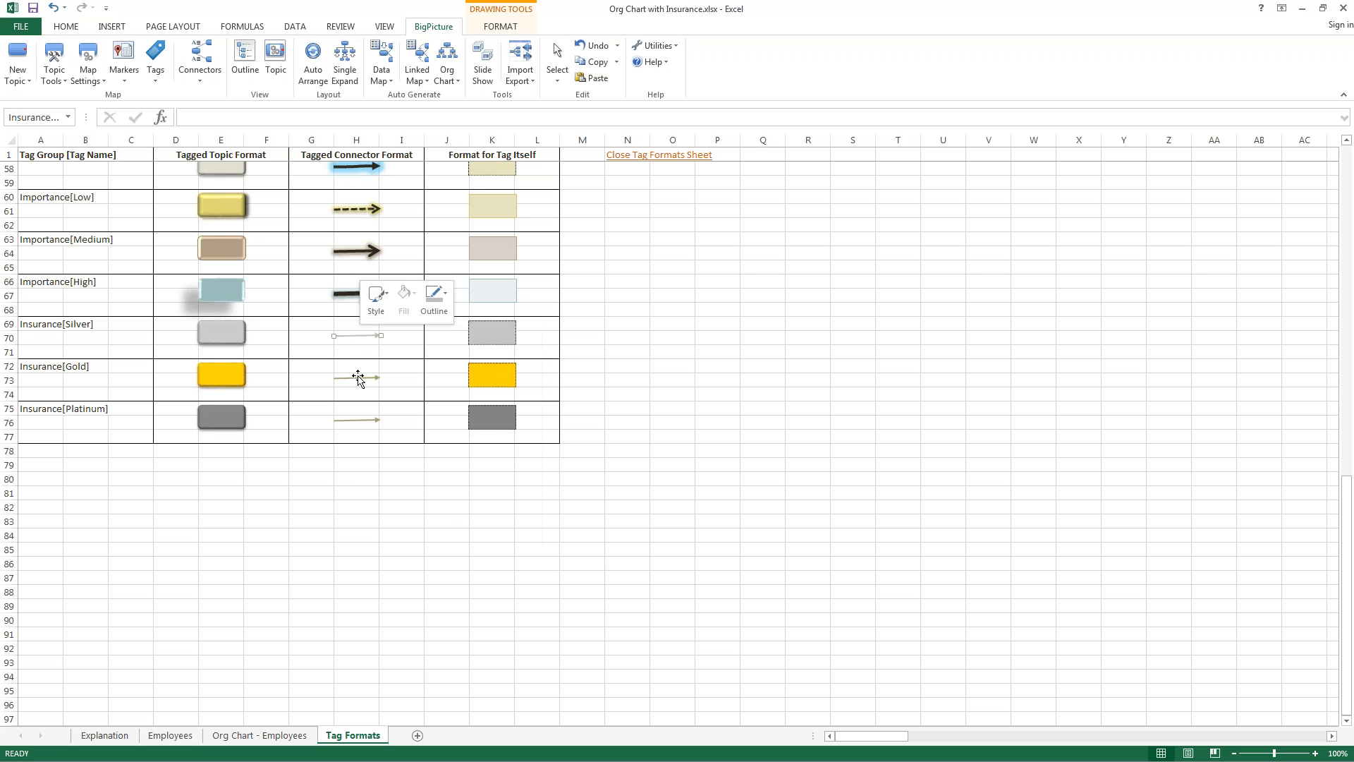
# Set the outline colour of the Insurance[Gold] connector format to the recently used golden yellow.
pyautogui.rightClick(359, 380)
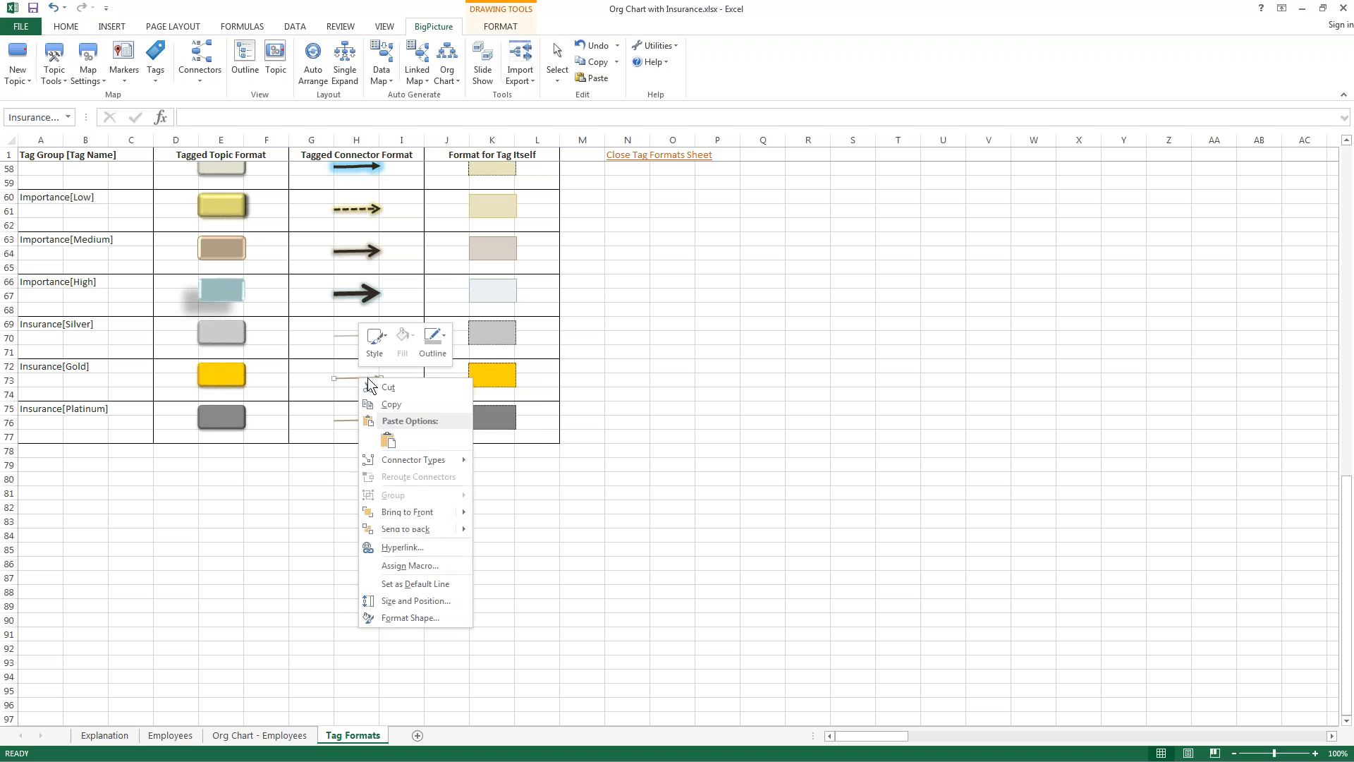
pyautogui.click(442, 342)
pyautogui.click(445, 488)
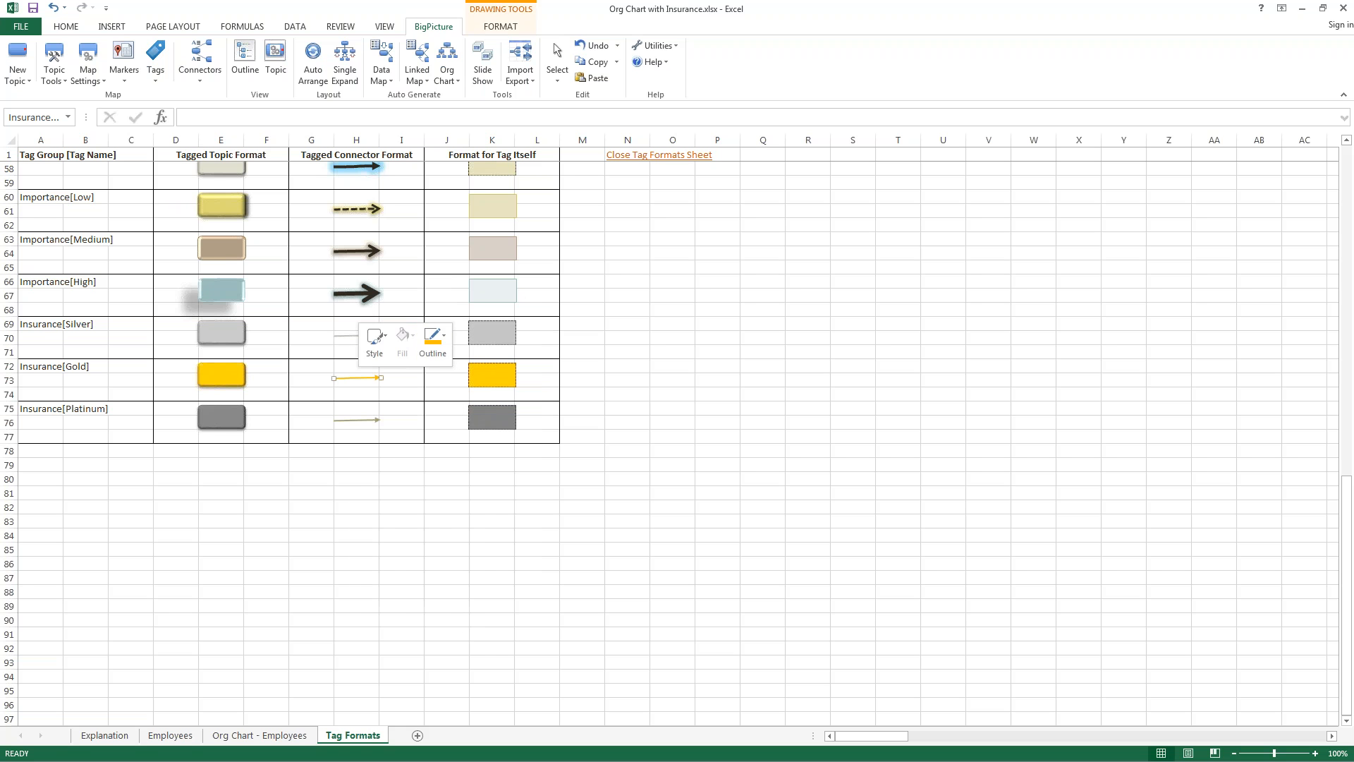
# Set the outline colour of the Insurance[Platinum] connector format to dark gray.
pyautogui.rightClick(361, 420)
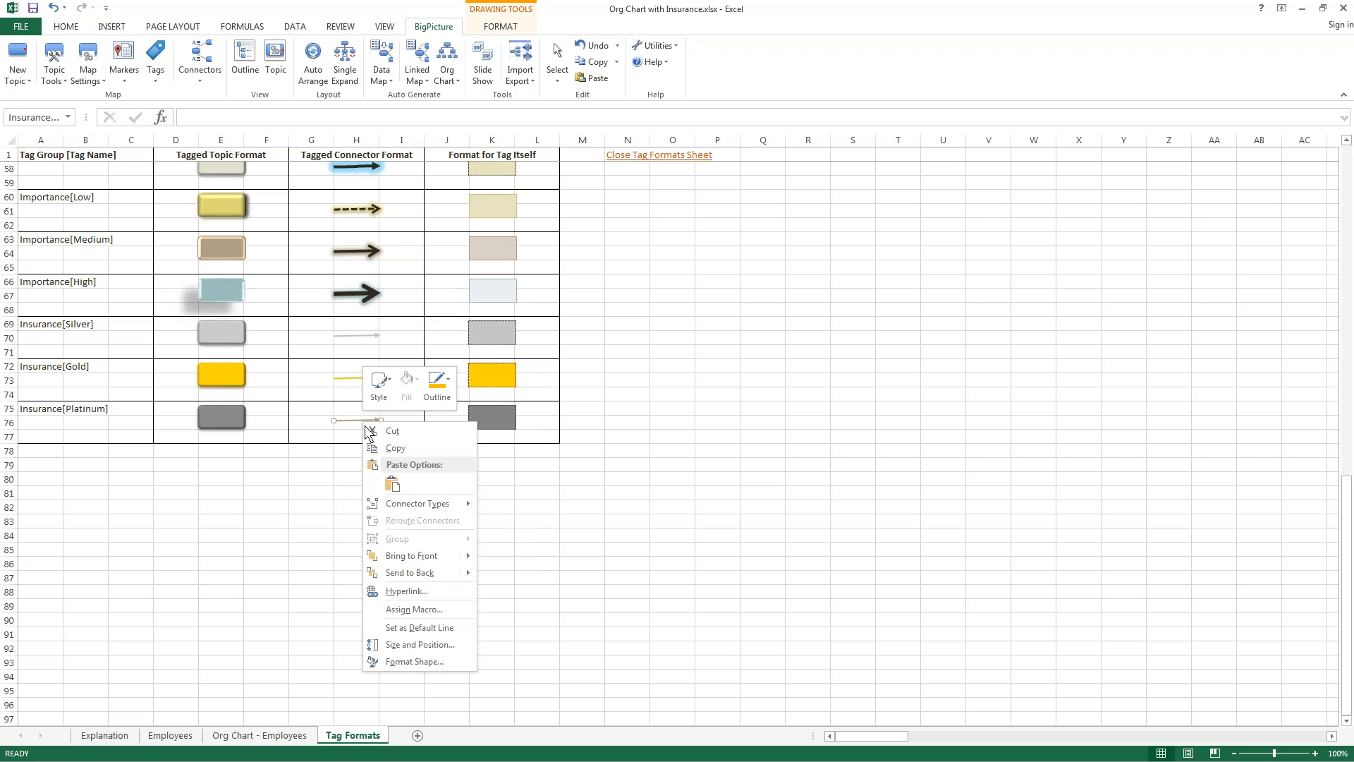
pyautogui.click(445, 383)
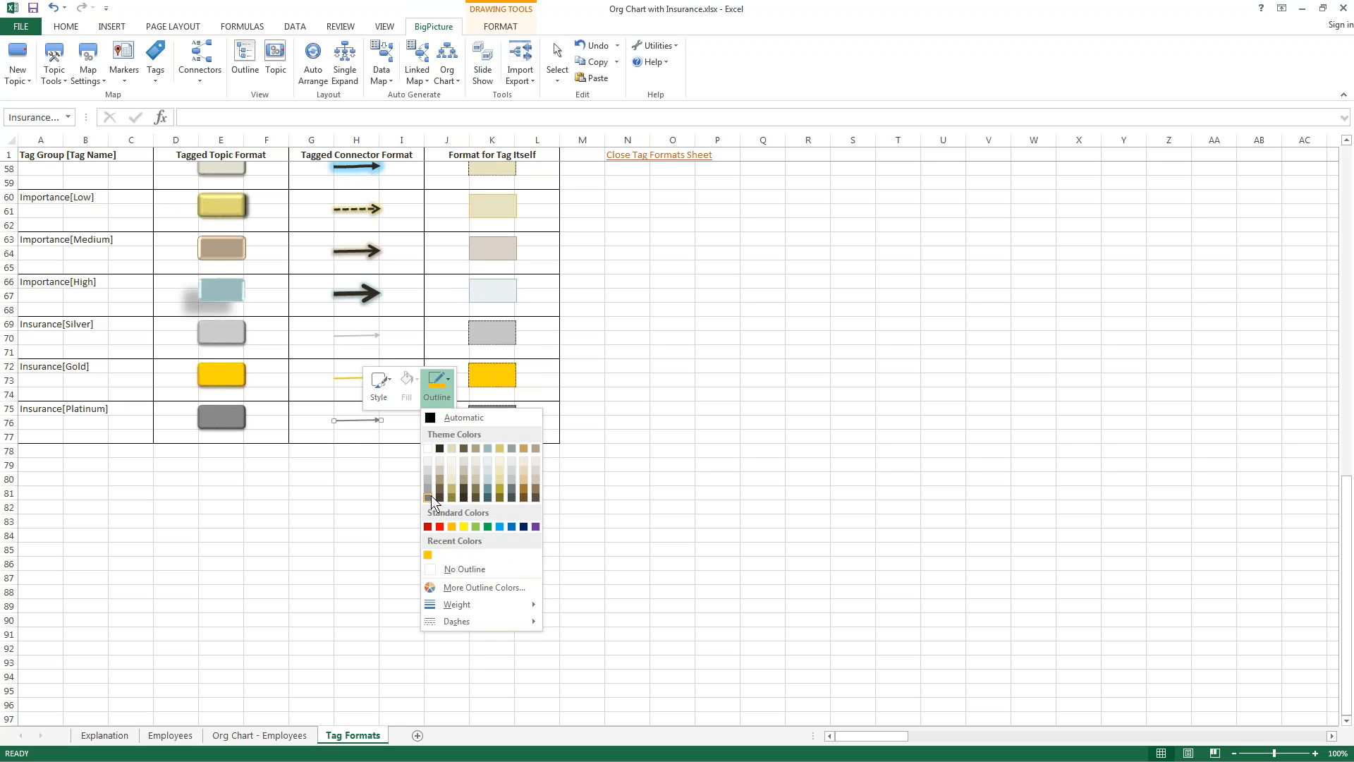
pyautogui.click(427, 496)
pyautogui.click(330, 495)
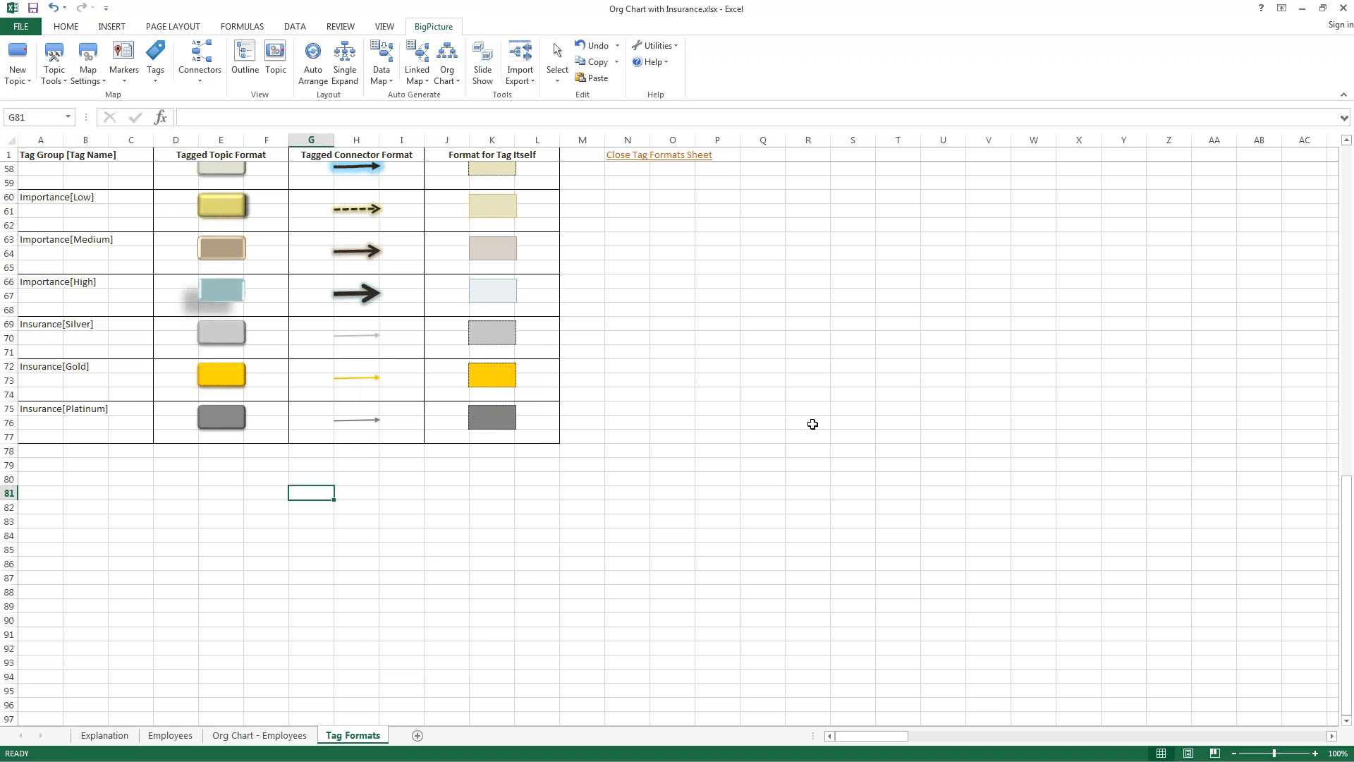
pyautogui.click(241, 491)
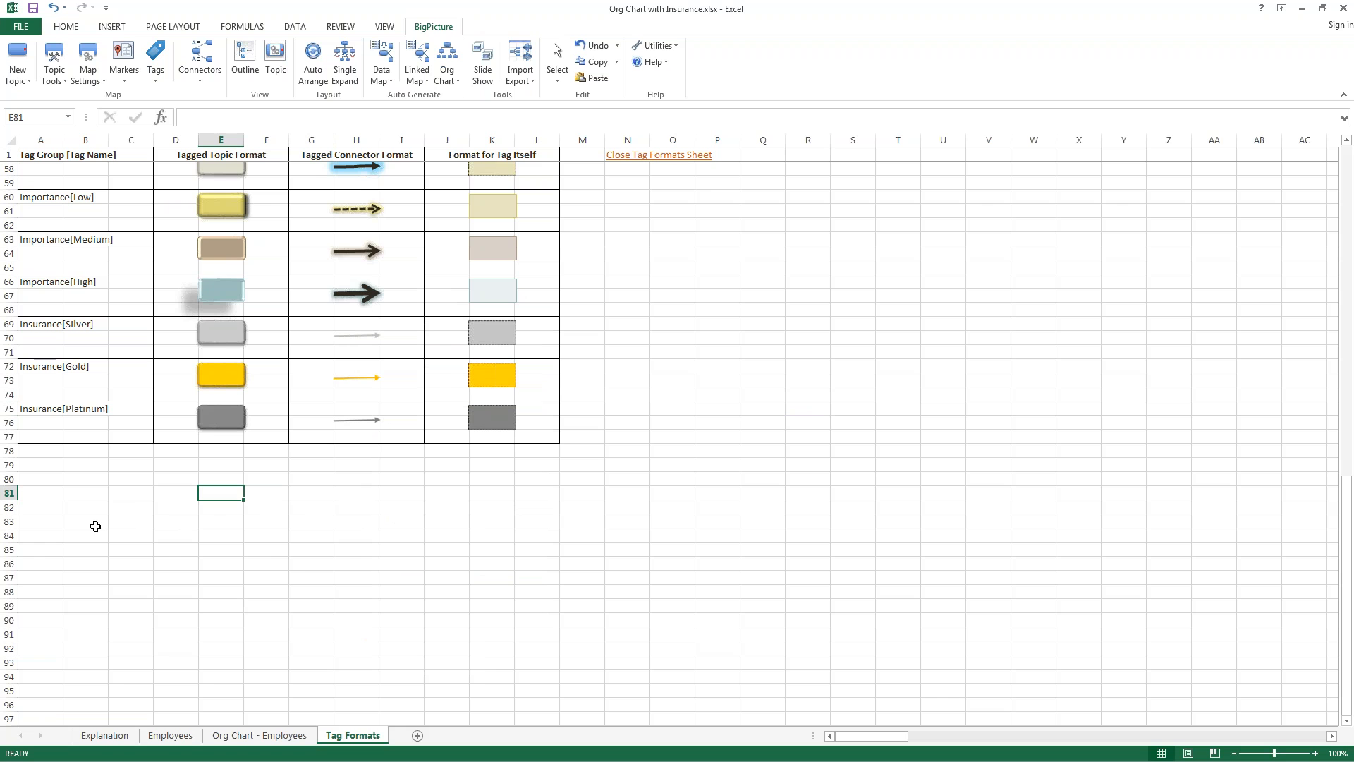
# Close the tag formats sheet and refresh the tag formats on the employee org chart.
pyautogui.scroll(19, 345, 663)
pyautogui.click(658, 155)
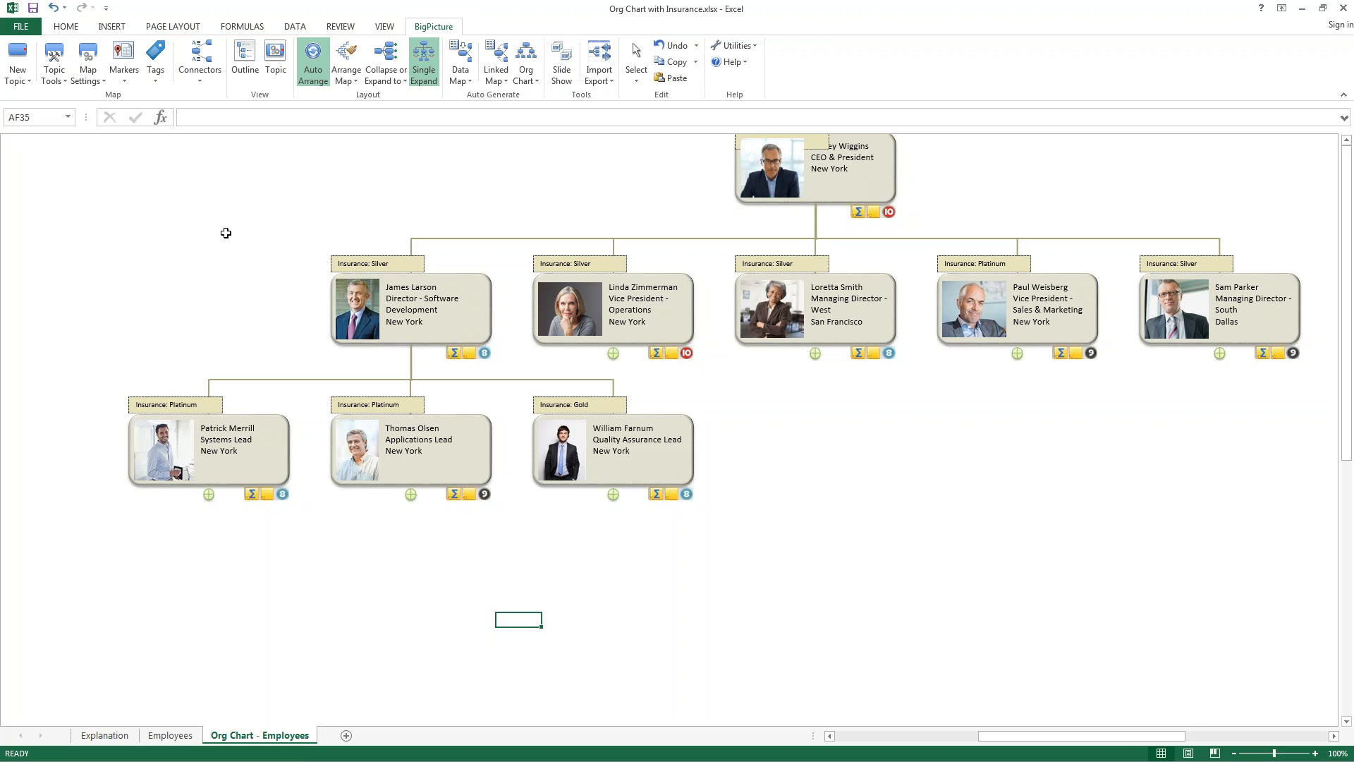
pyautogui.click(187, 291)
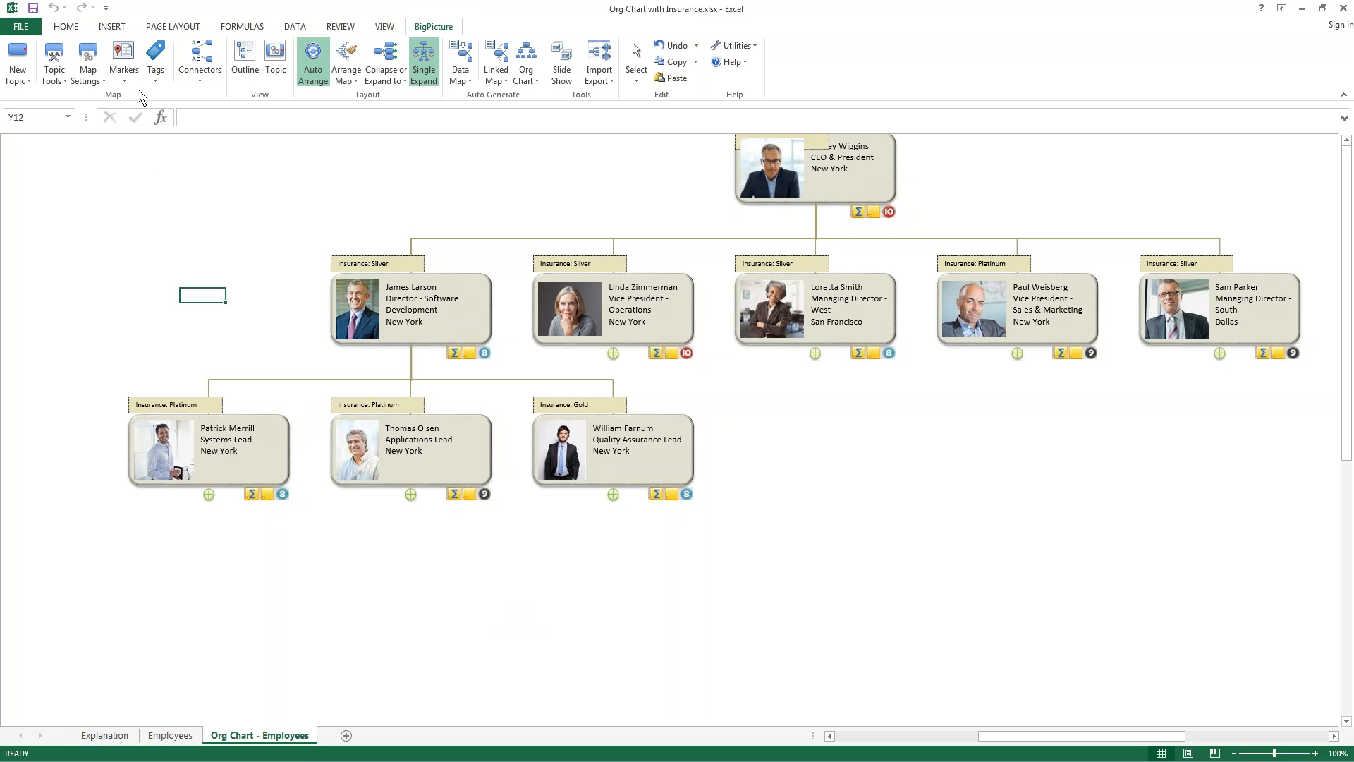
pyautogui.click(156, 70)
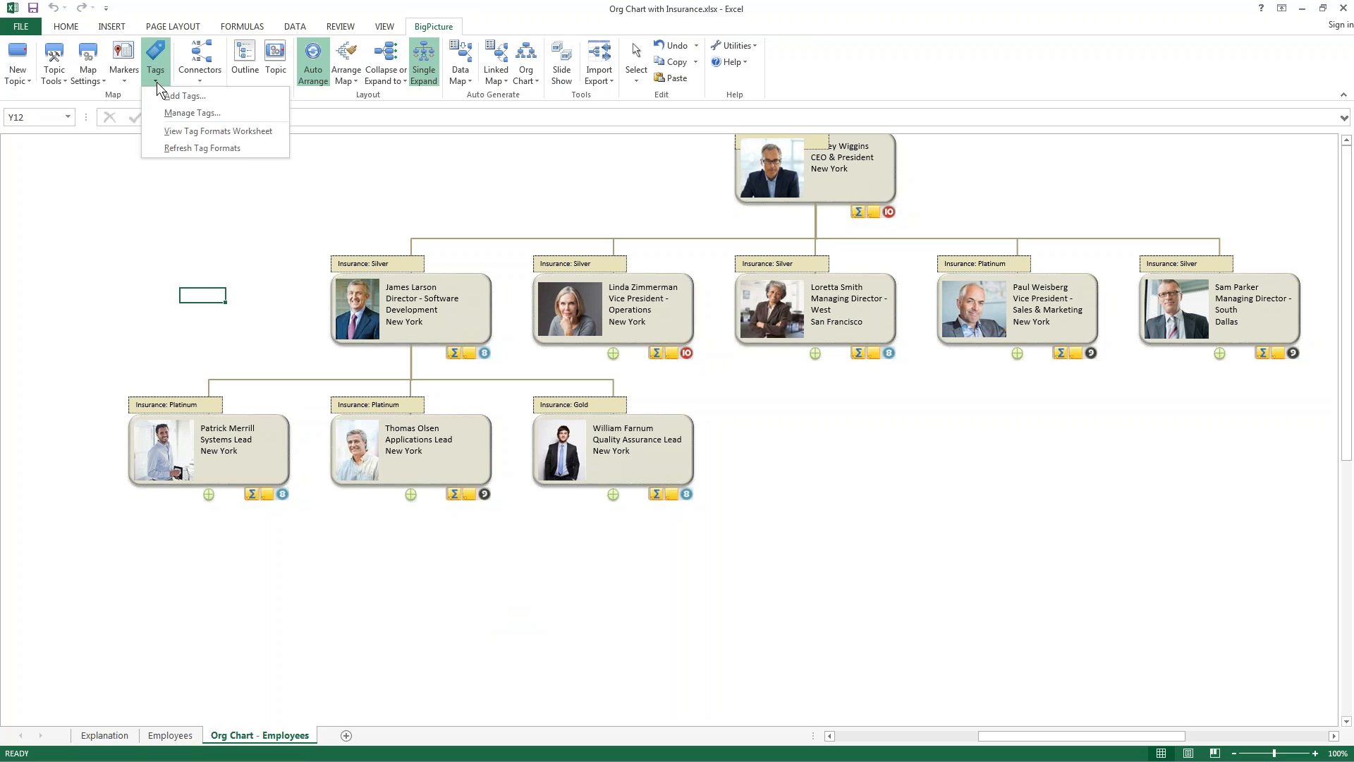
pyautogui.click(182, 149)
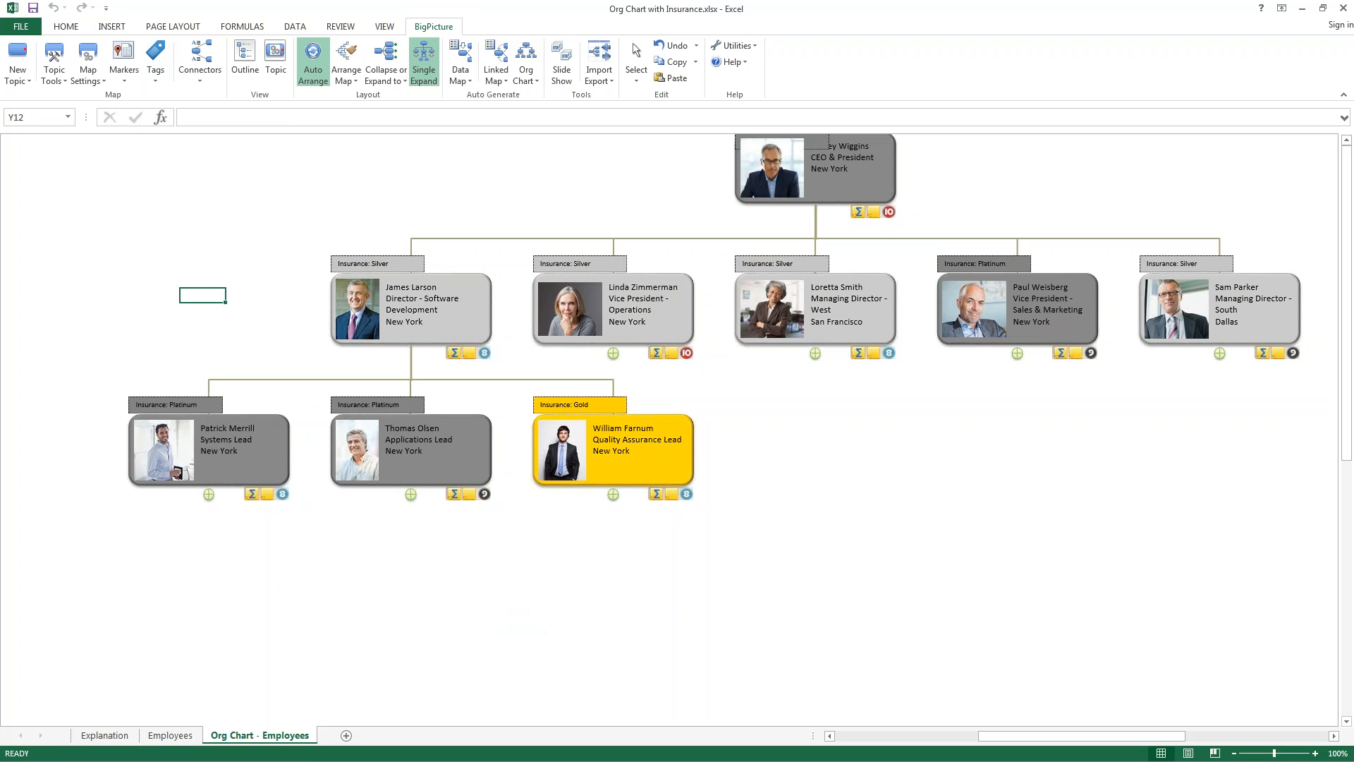
# Expand every topic of the employee org chart and zoom the sheet out to 64%.
pyautogui.click(405, 79)
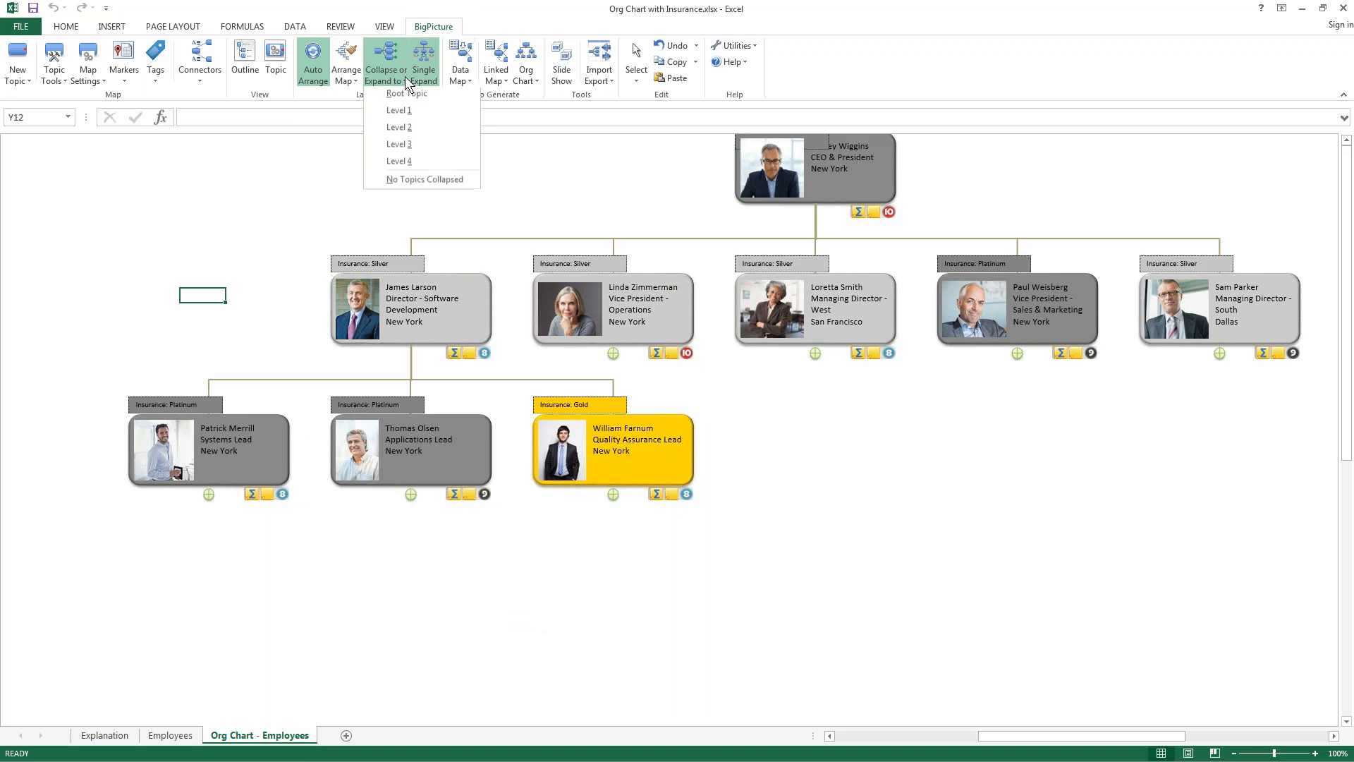
pyautogui.click(395, 179)
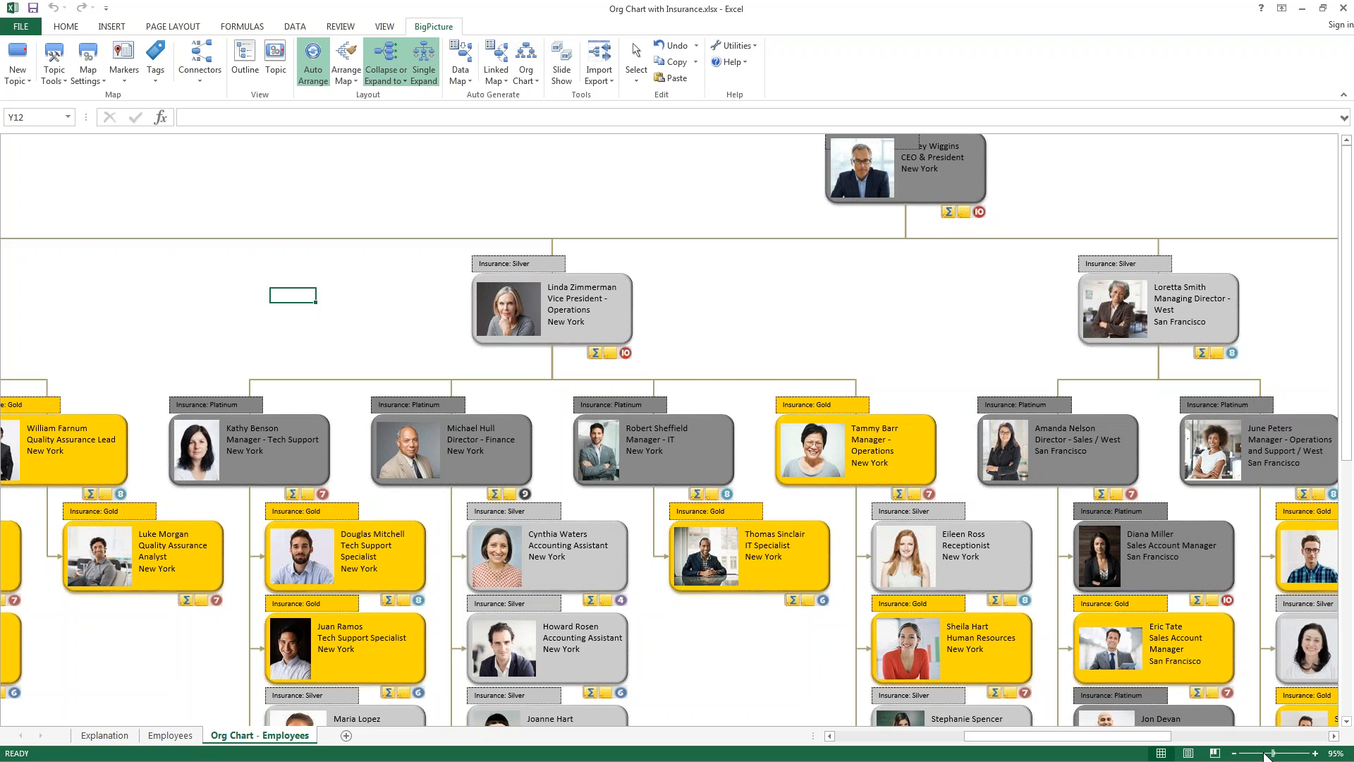
pyautogui.moveTo(1275, 753); pyautogui.dragTo(1272, 754)
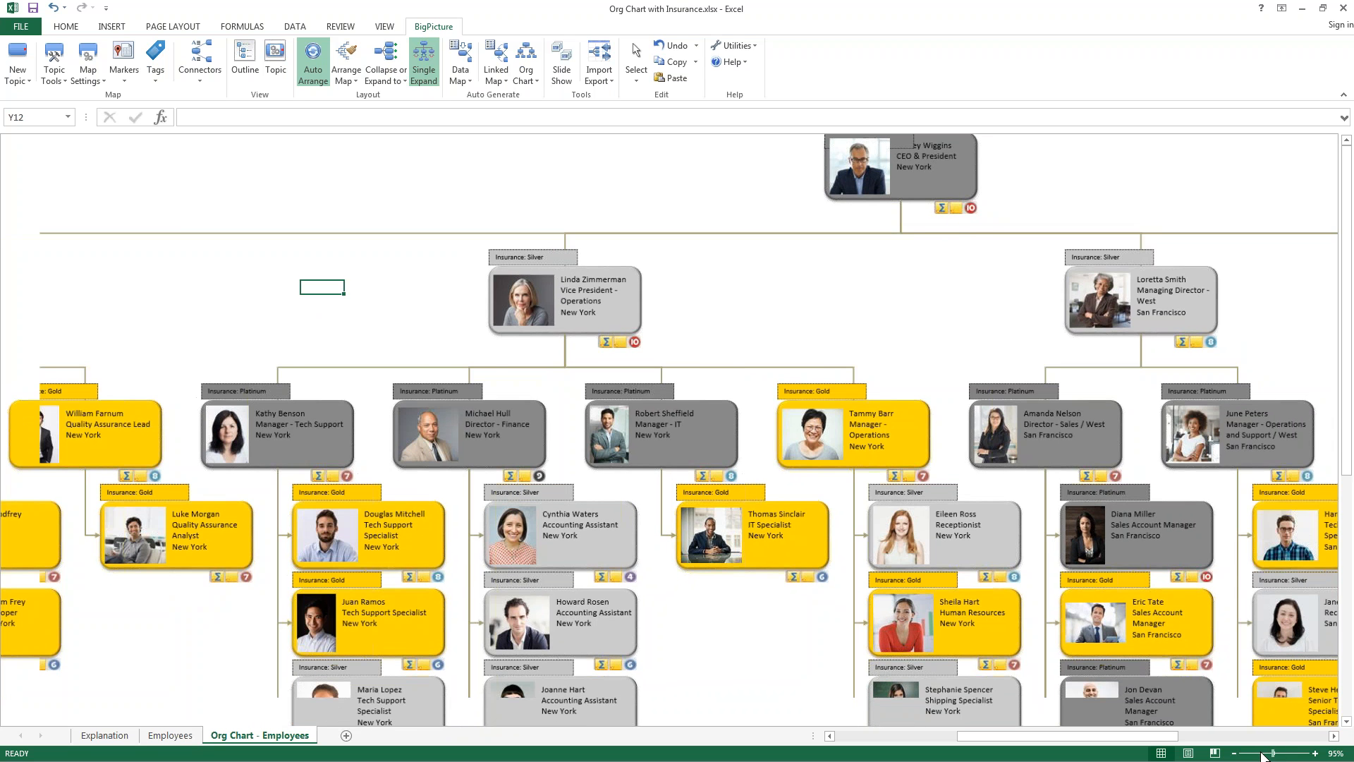
pyautogui.click(1262, 755)
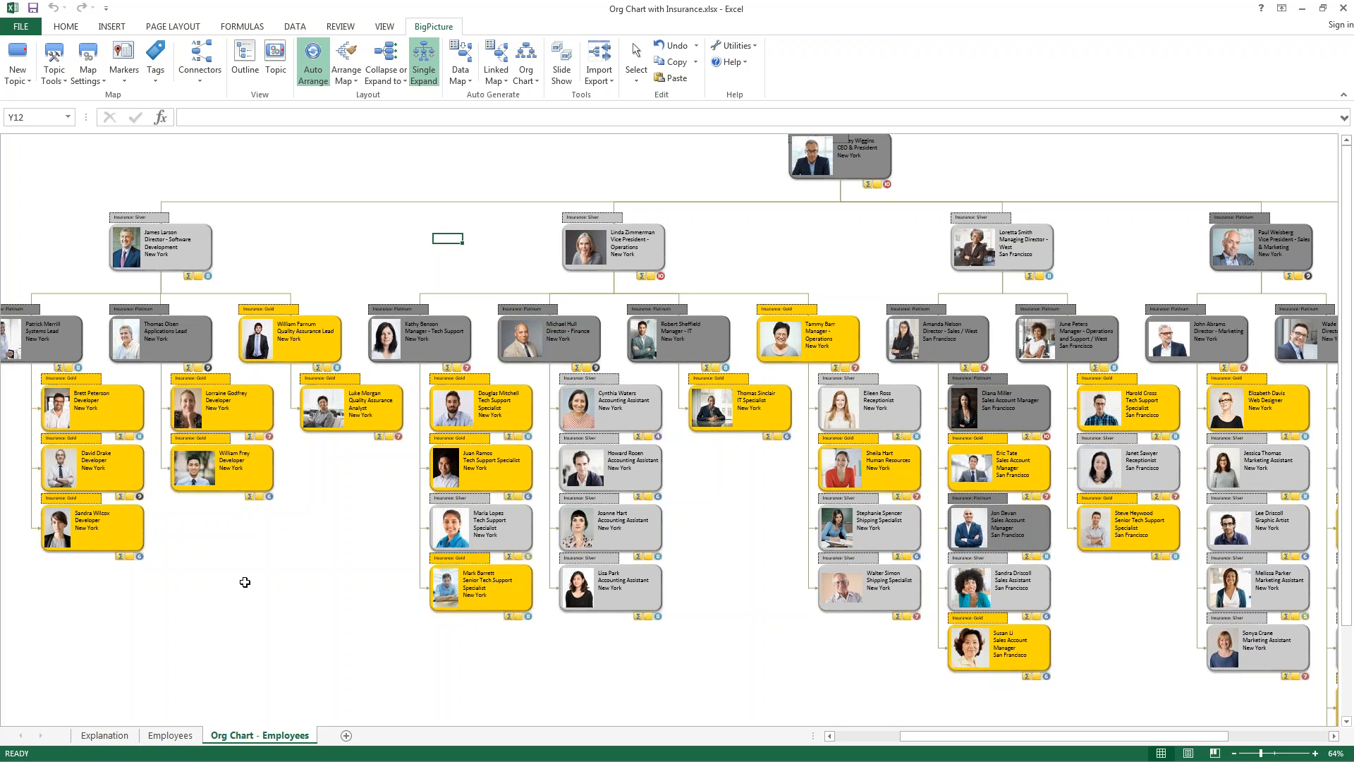
# Add a Sex tag group with Female and Male tags that include formats, and save the current tags as defaults for all maps.
pyautogui.click(156, 77)
pyautogui.click(166, 112)
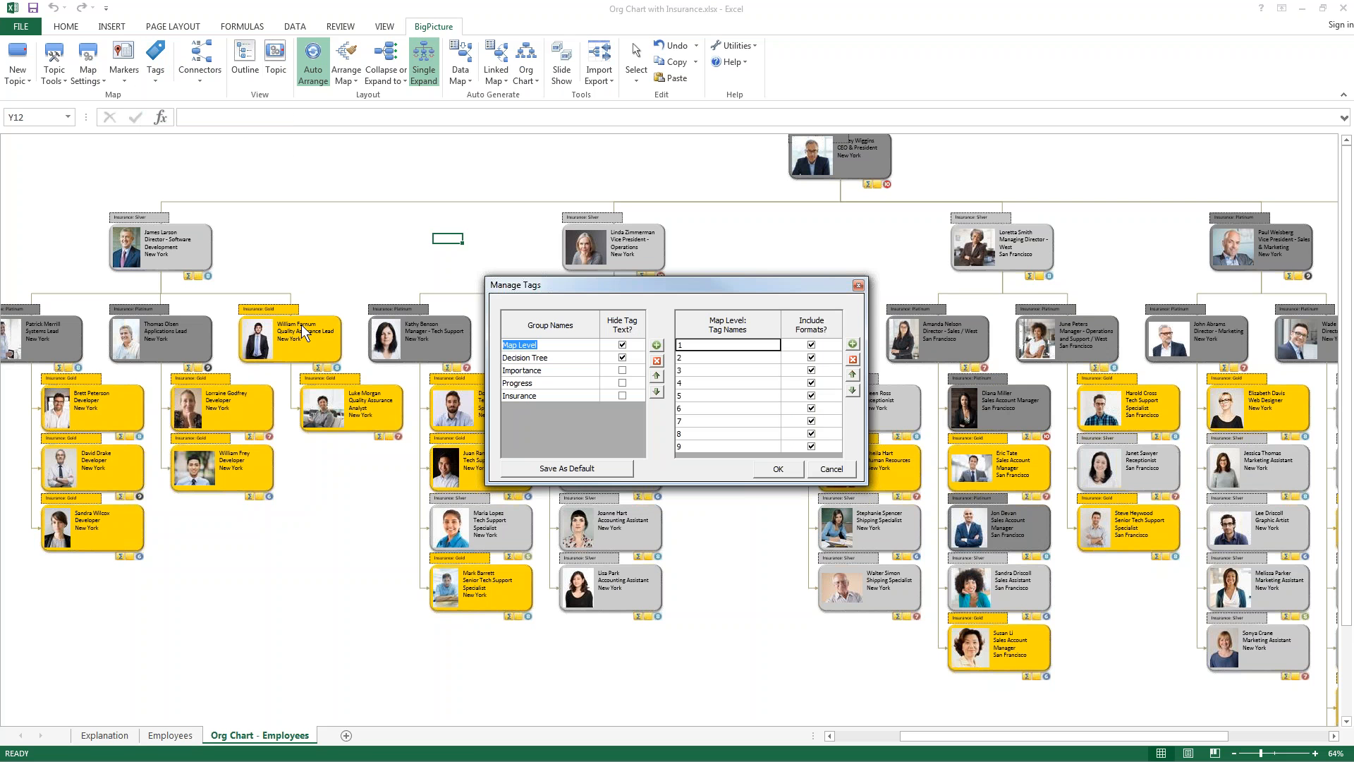
pyautogui.click(657, 345)
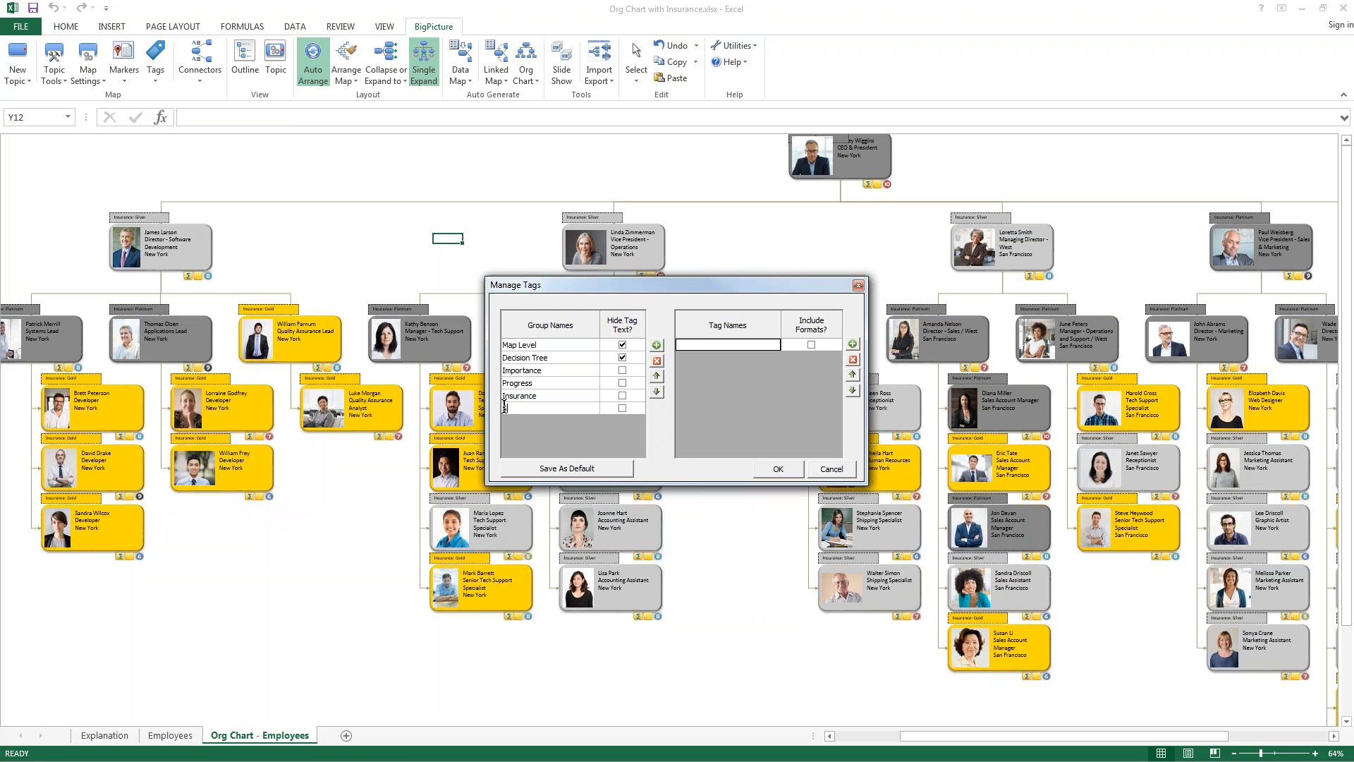
pyautogui.write('Sex')
pyautogui.write('Female')
pyautogui.click(811, 345)
pyautogui.click(852, 344)
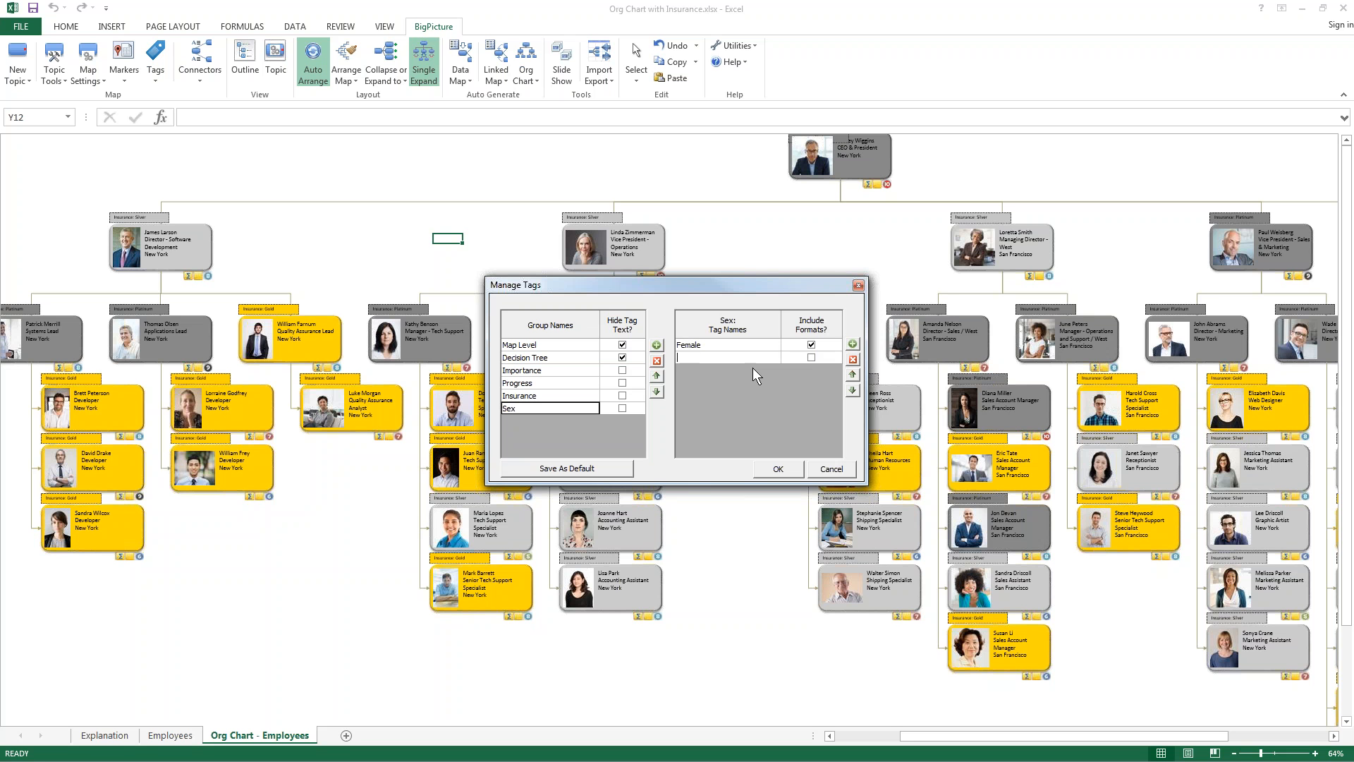
pyautogui.write('Male')
pyautogui.click(575, 467)
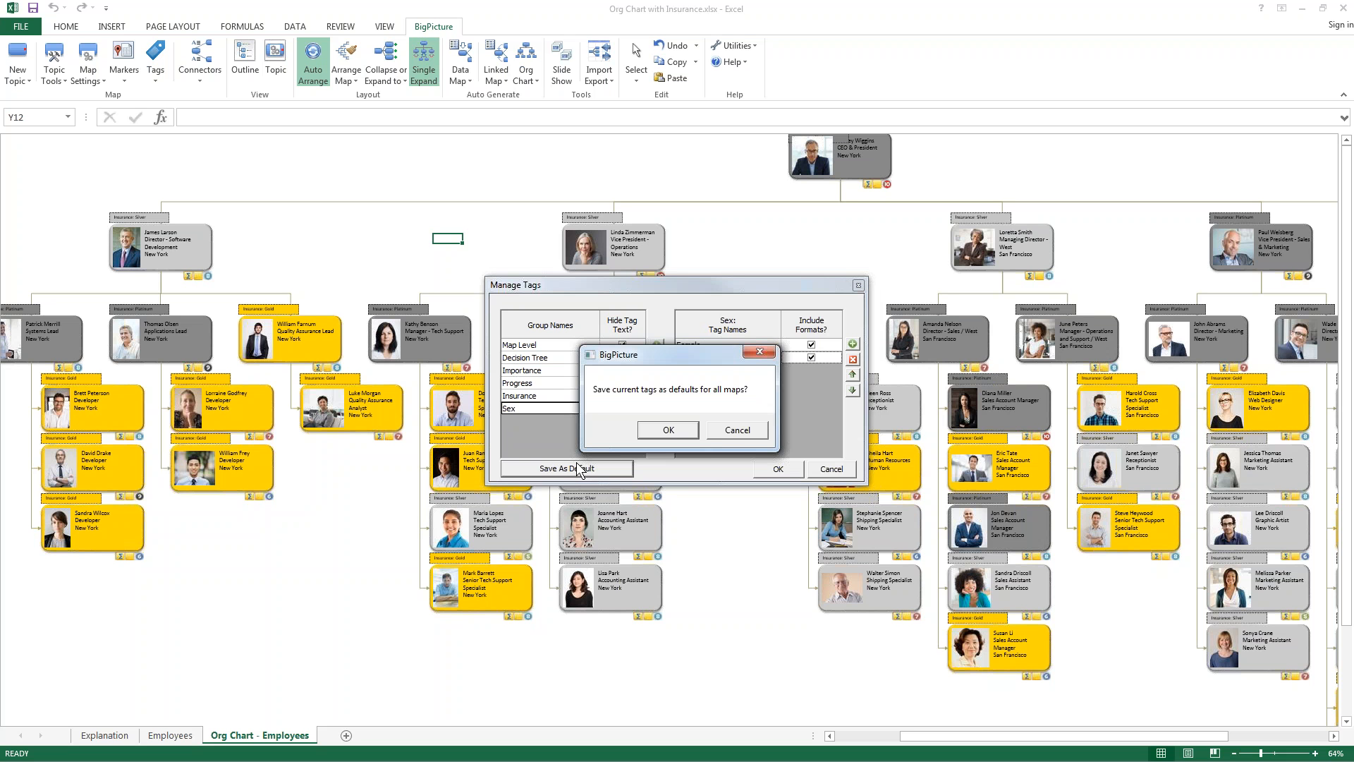
pyautogui.click(668, 429)
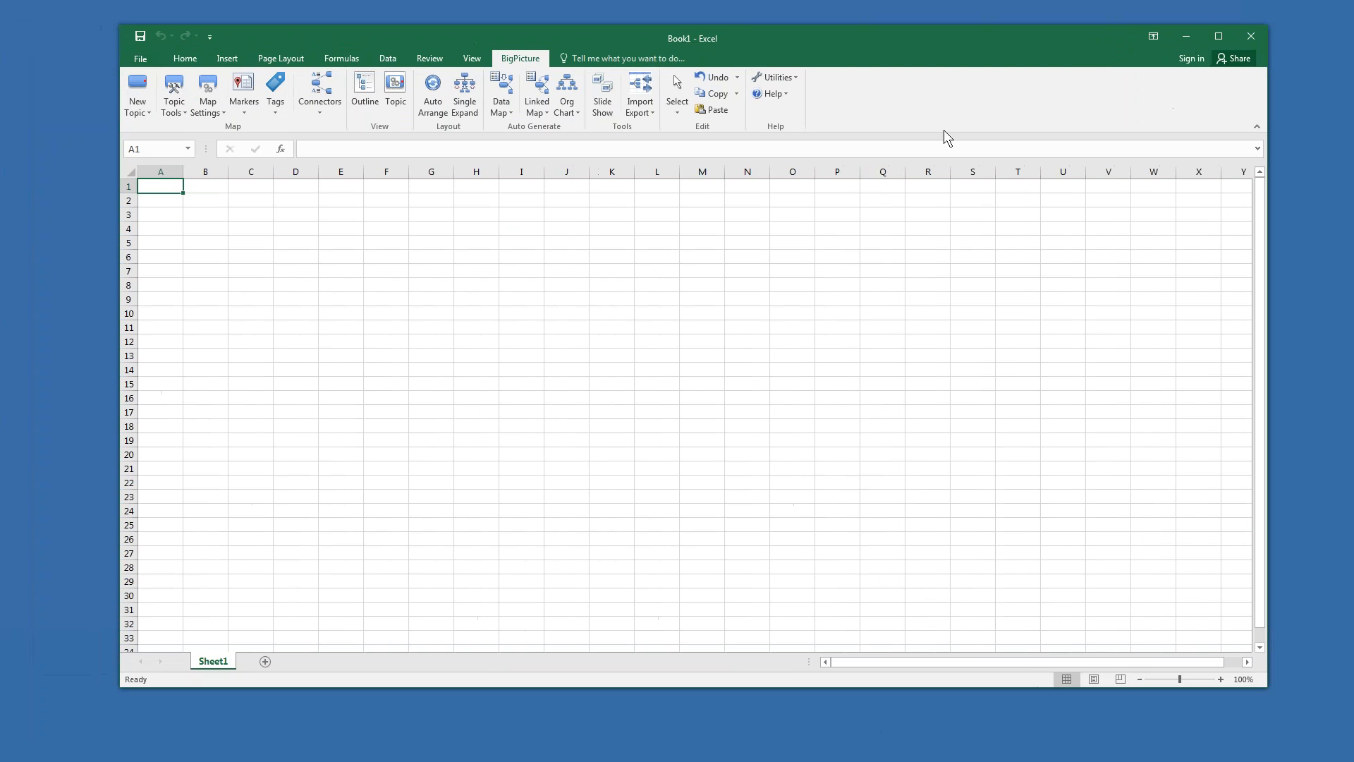
# Open the Breakeven Analysis.xlsx slide show example from BigPicture's example spreadsheets and go to its Breakeven Analysis sheet.
pyautogui.click(772, 93)
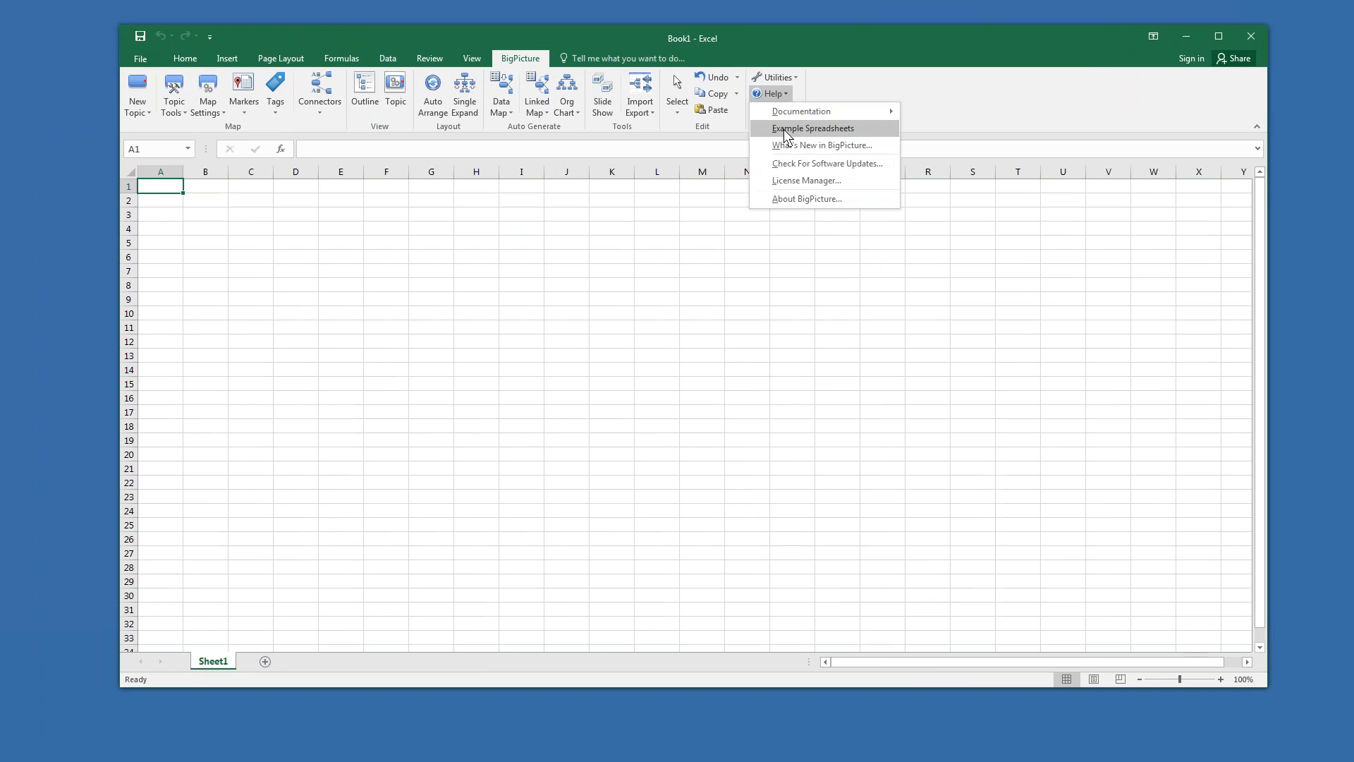
pyautogui.click(785, 131)
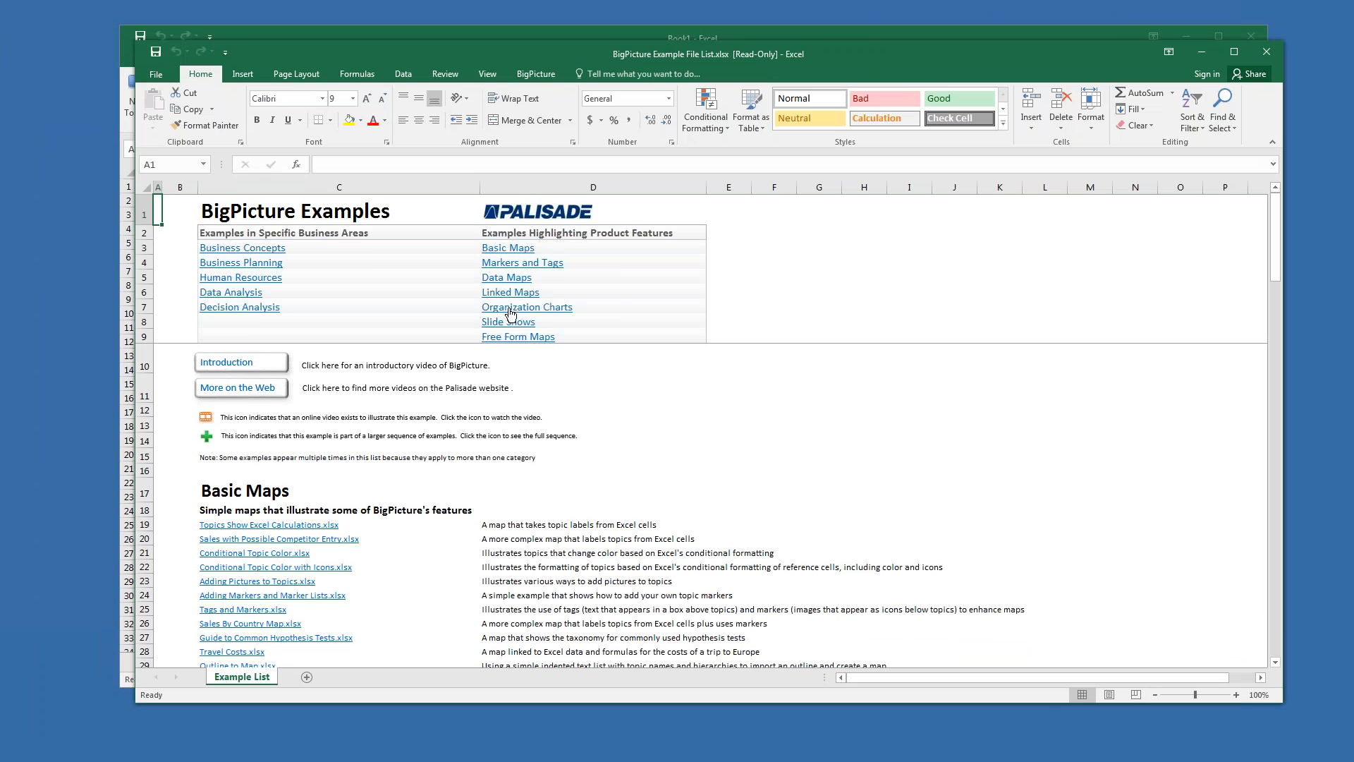
pyautogui.click(500, 325)
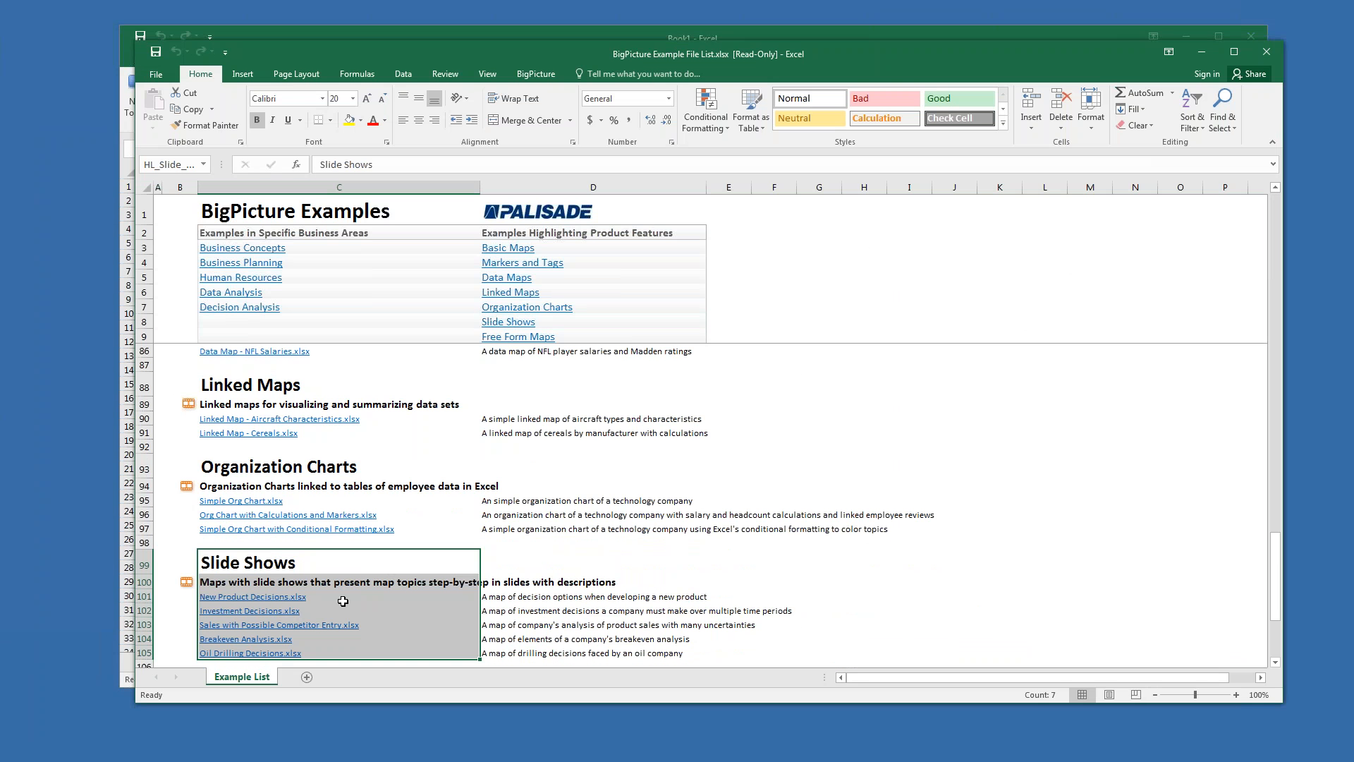
pyautogui.click(247, 643)
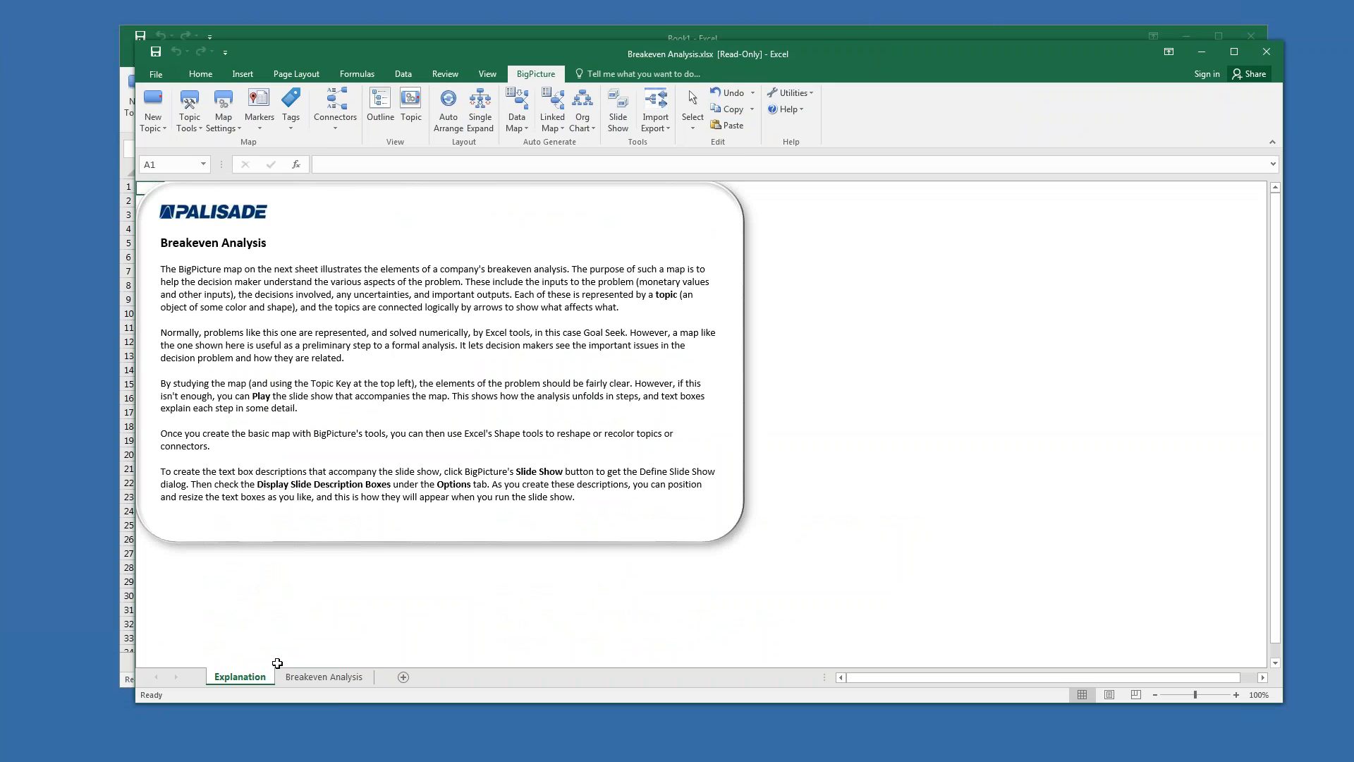
pyautogui.click(326, 677)
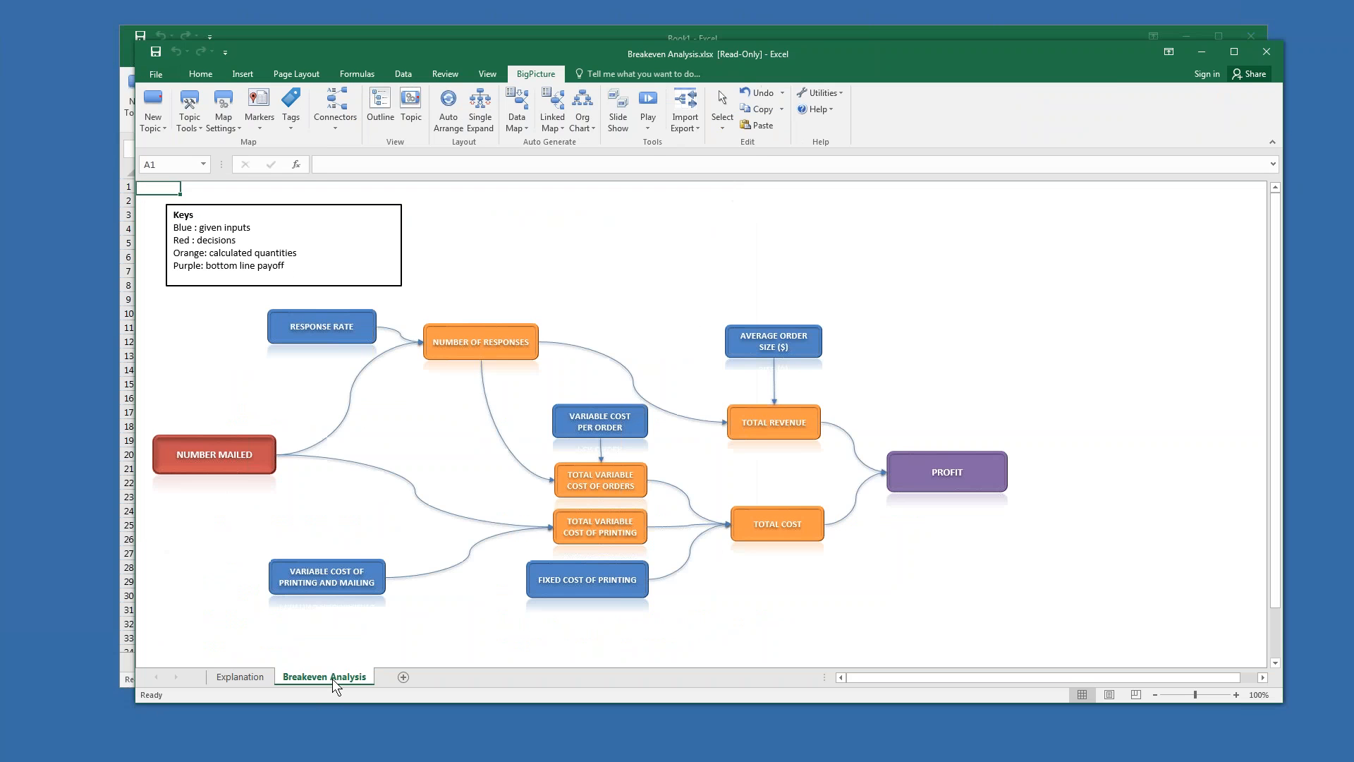
pyautogui.click(531, 232)
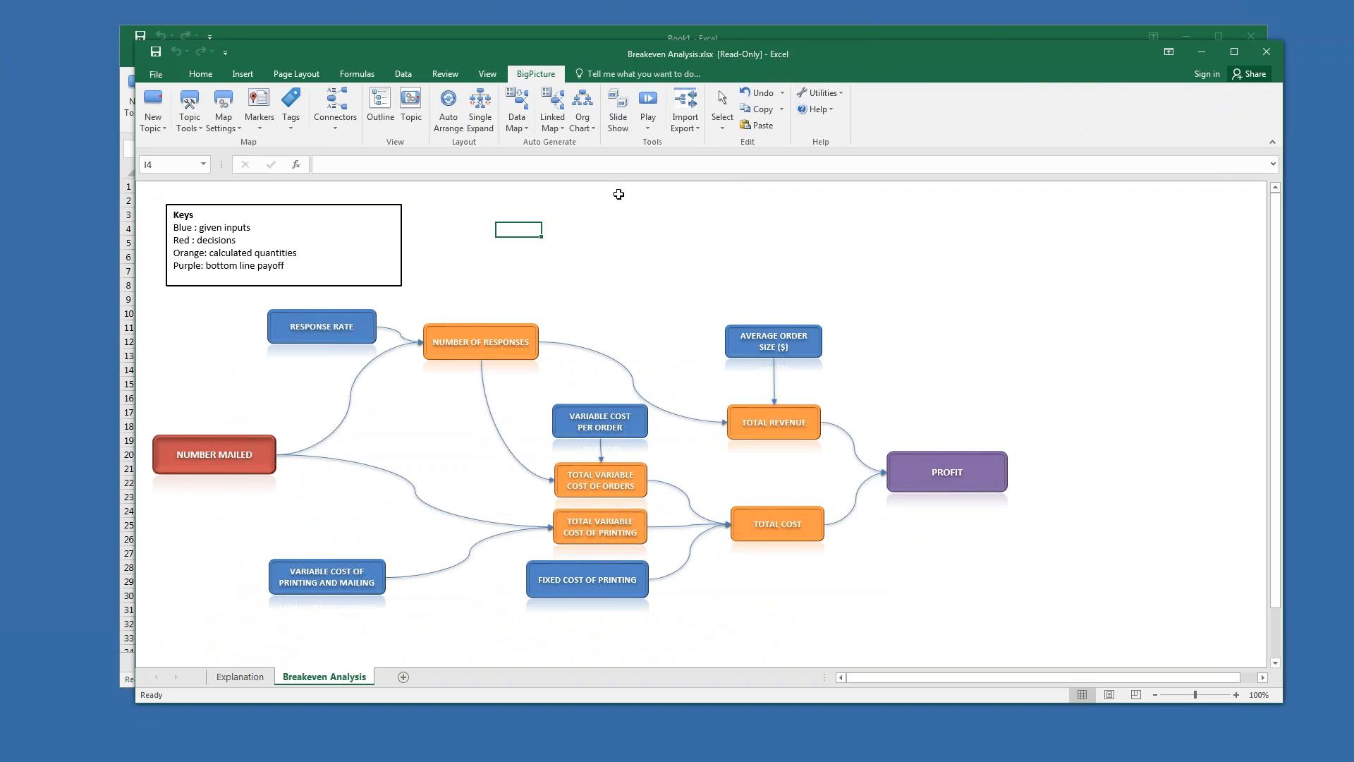
# Play the breakeven map's slide show, advancing through its slides and stepping back from the first slide to the profit slide.
pyautogui.click(647, 102)
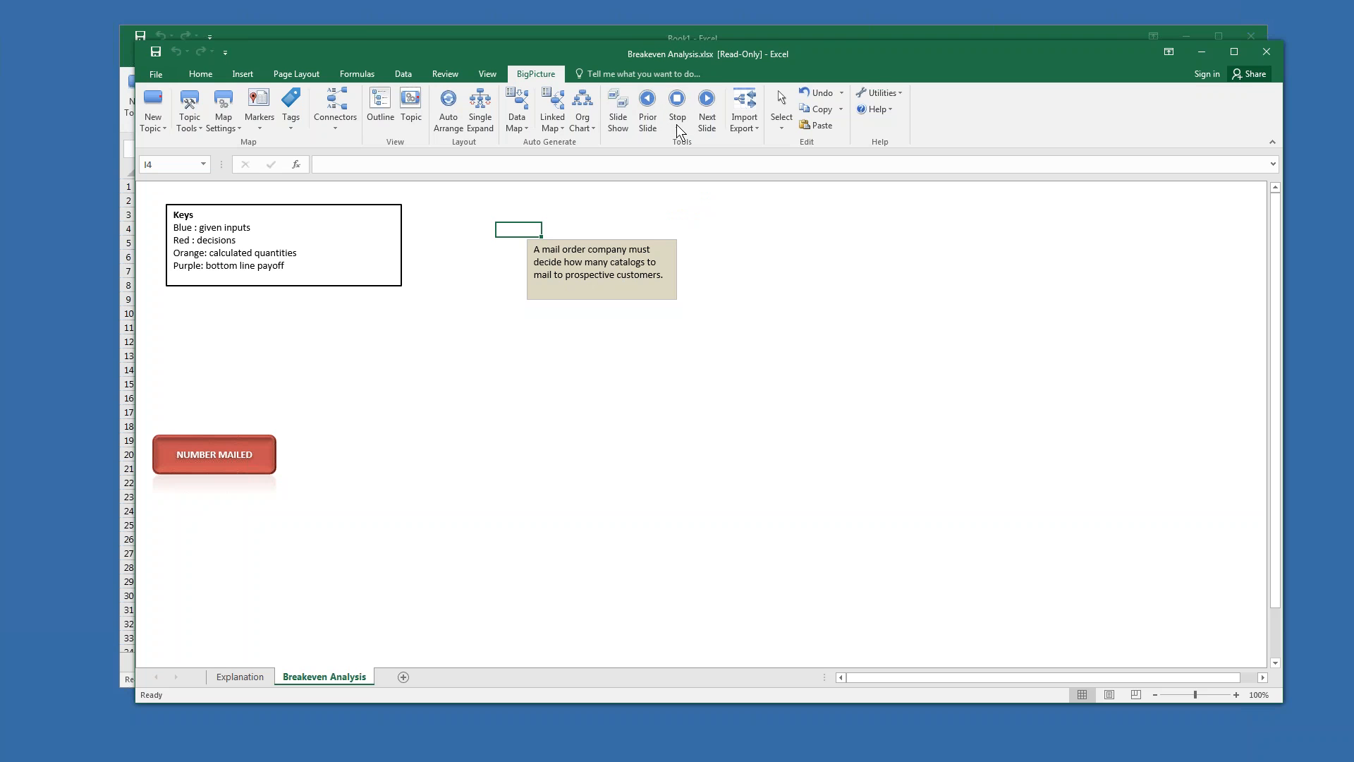
pyautogui.click(707, 102)
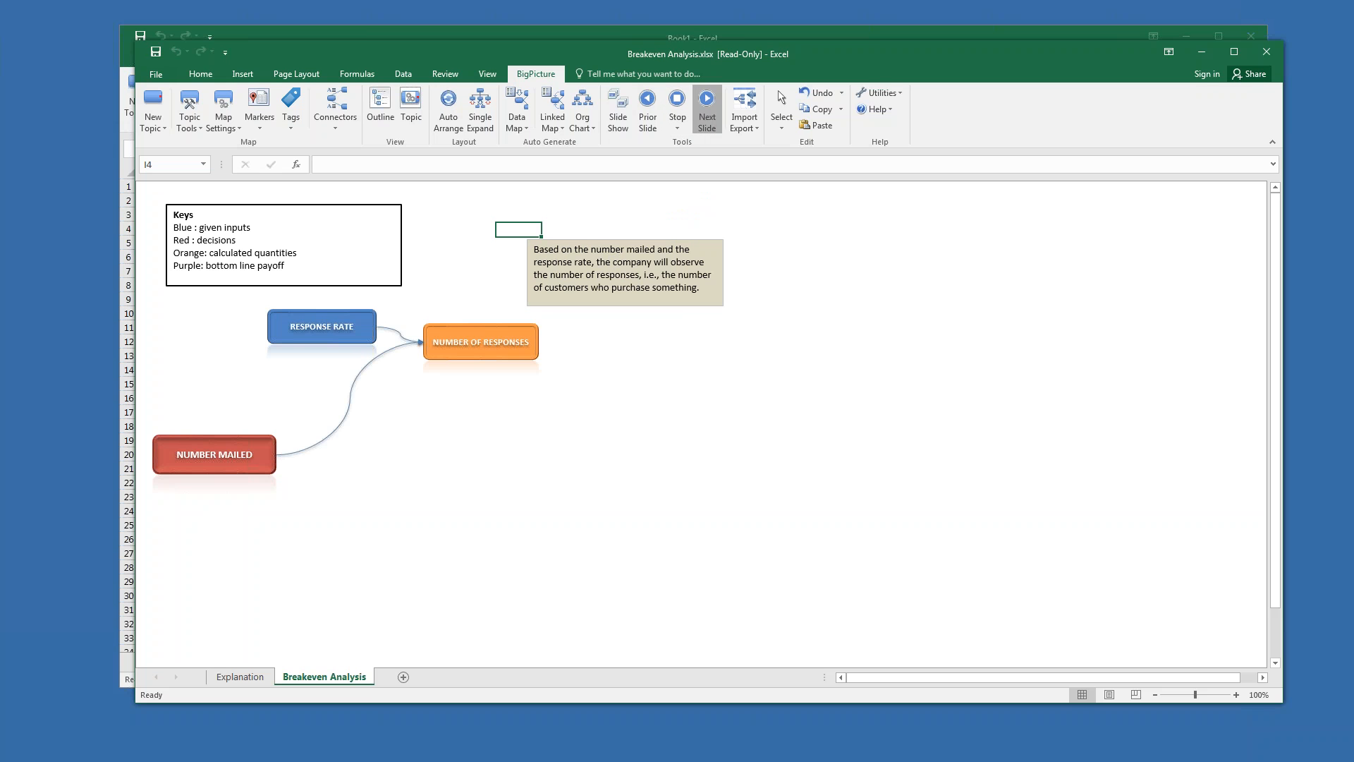
pyautogui.click(707, 102)
pyautogui.click(707, 102)
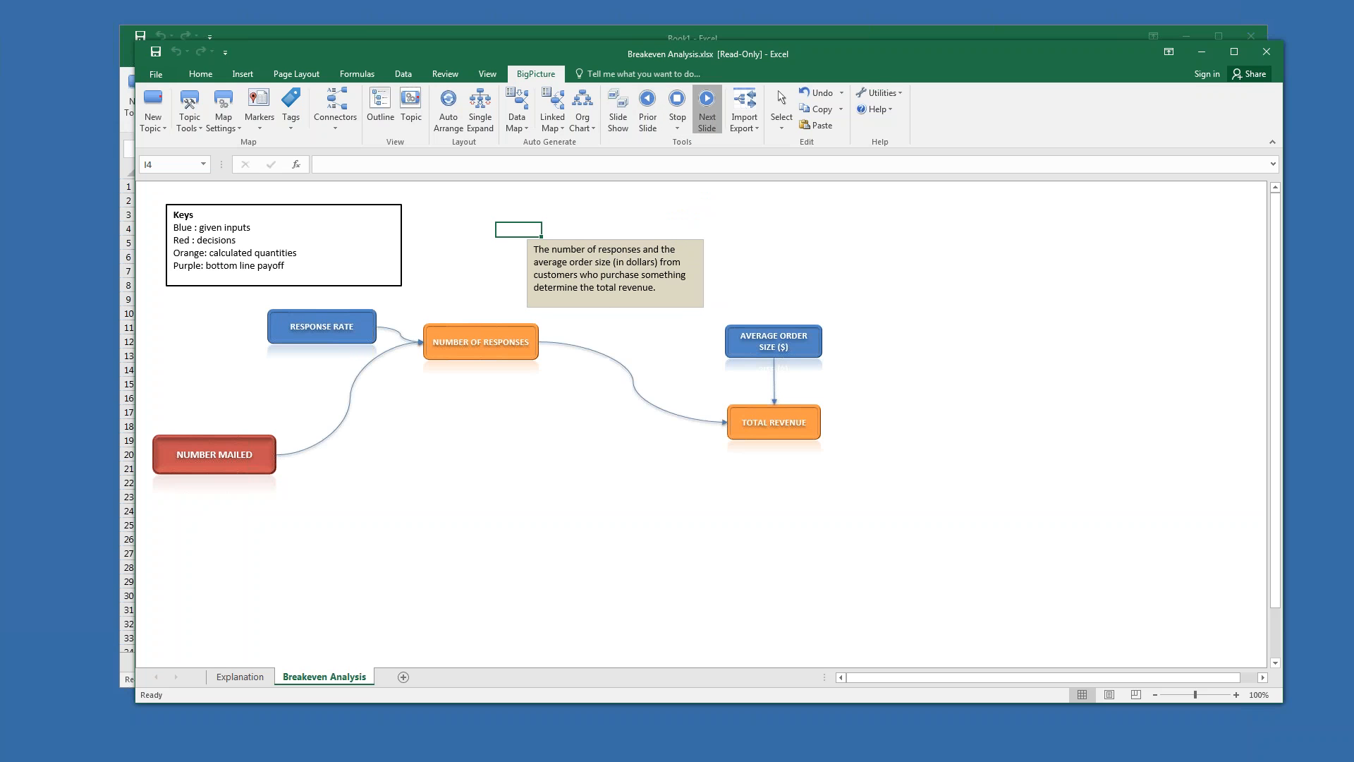
pyautogui.click(702, 100)
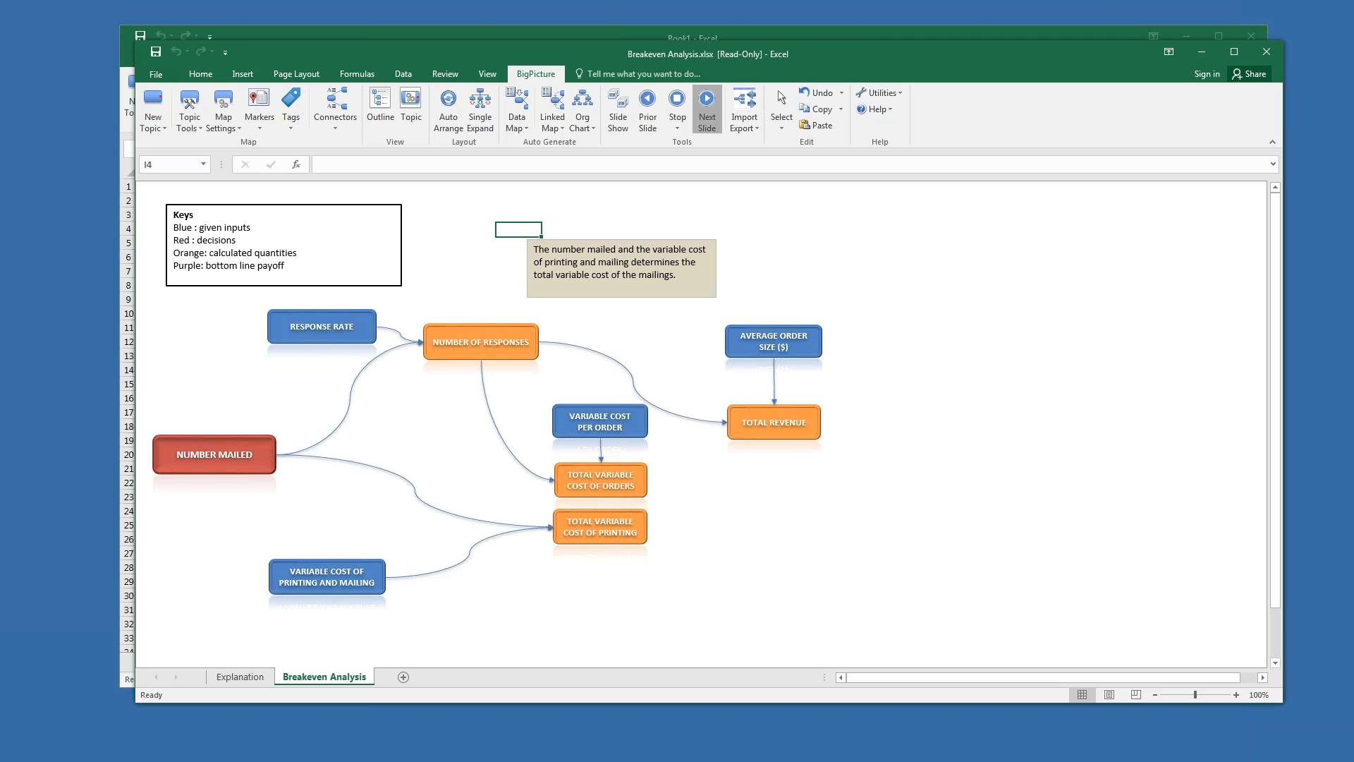
pyautogui.click(706, 105)
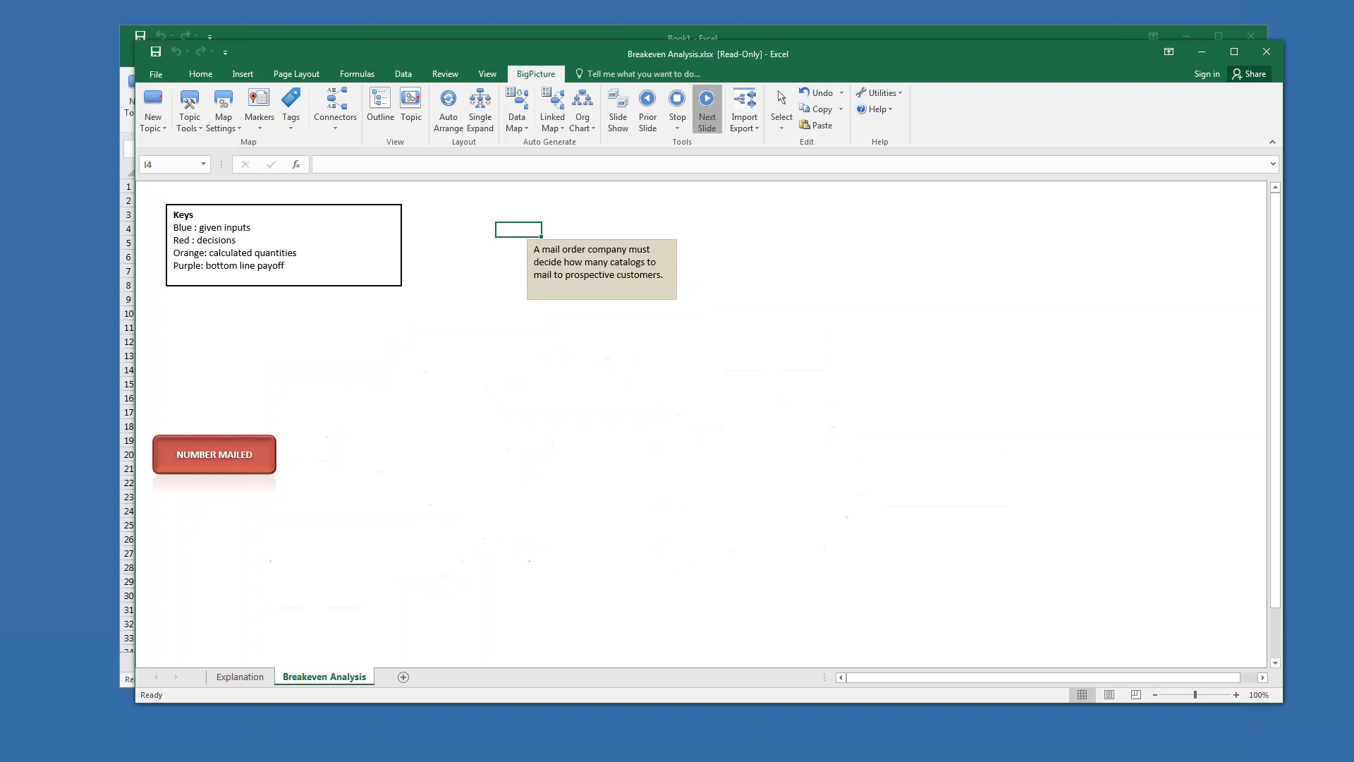
pyautogui.click(648, 106)
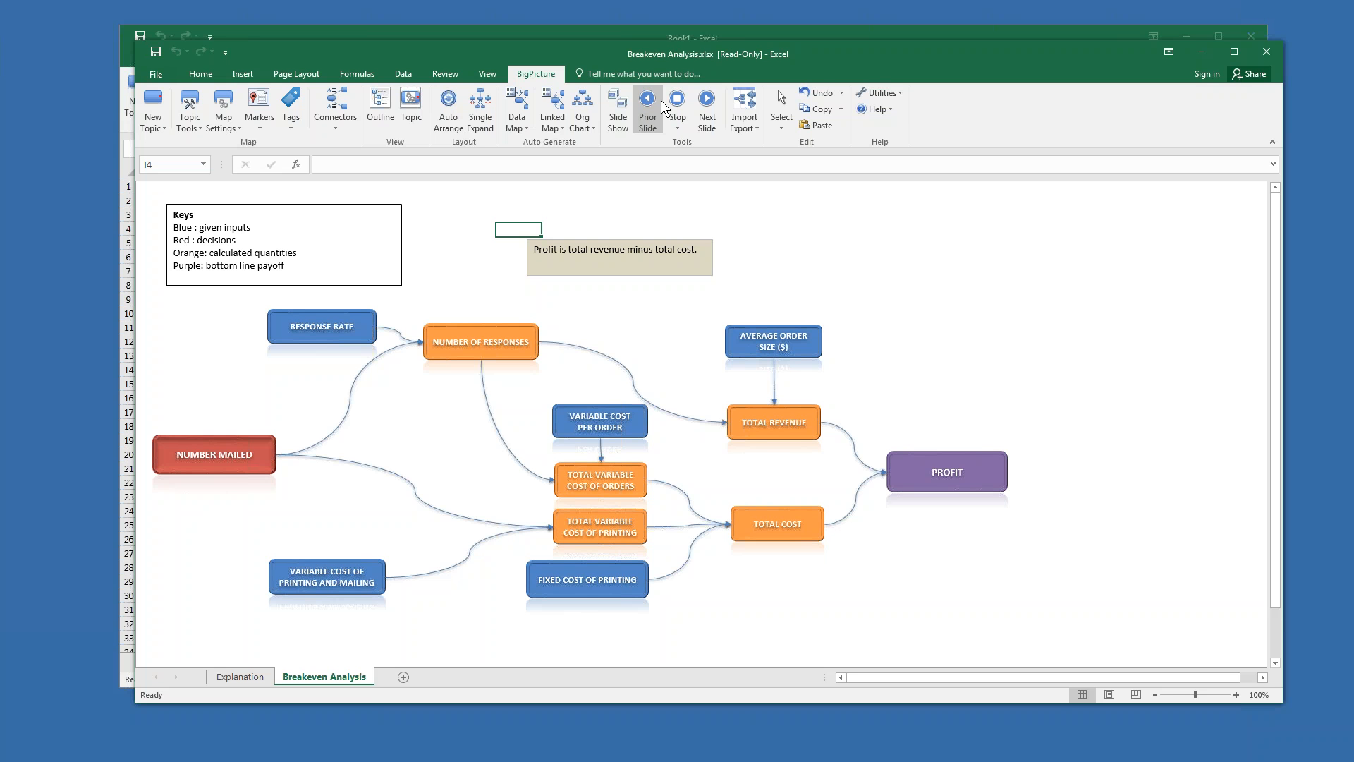
pyautogui.click(157, 74)
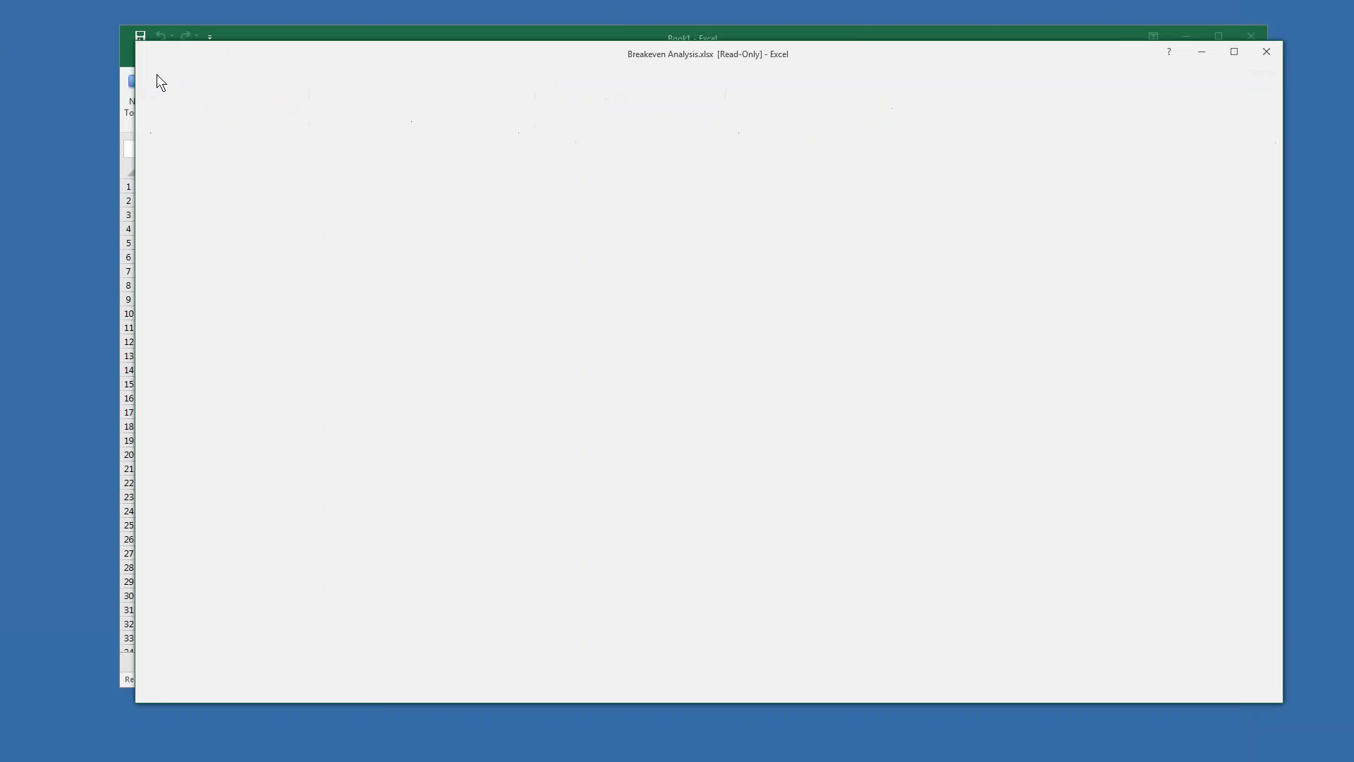
pyautogui.click(161, 167)
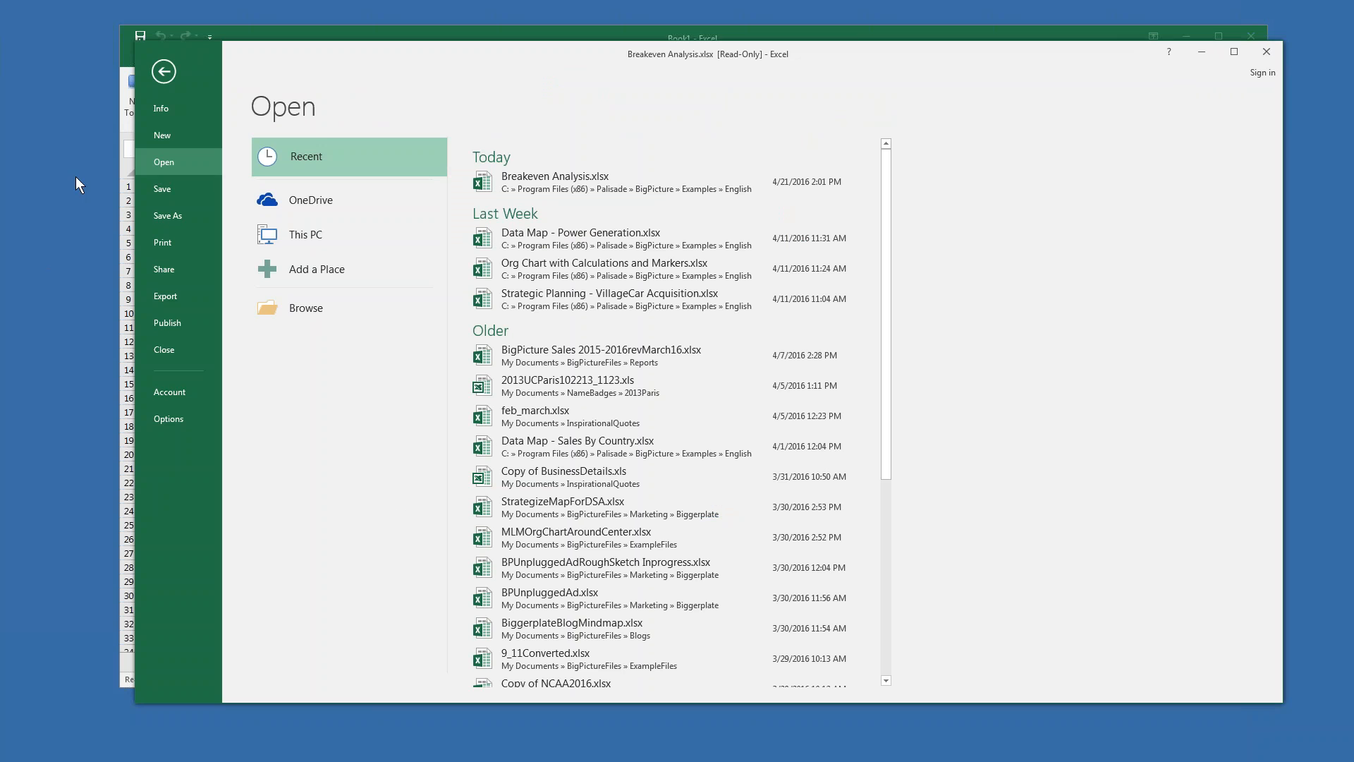
pyautogui.click(87, 205)
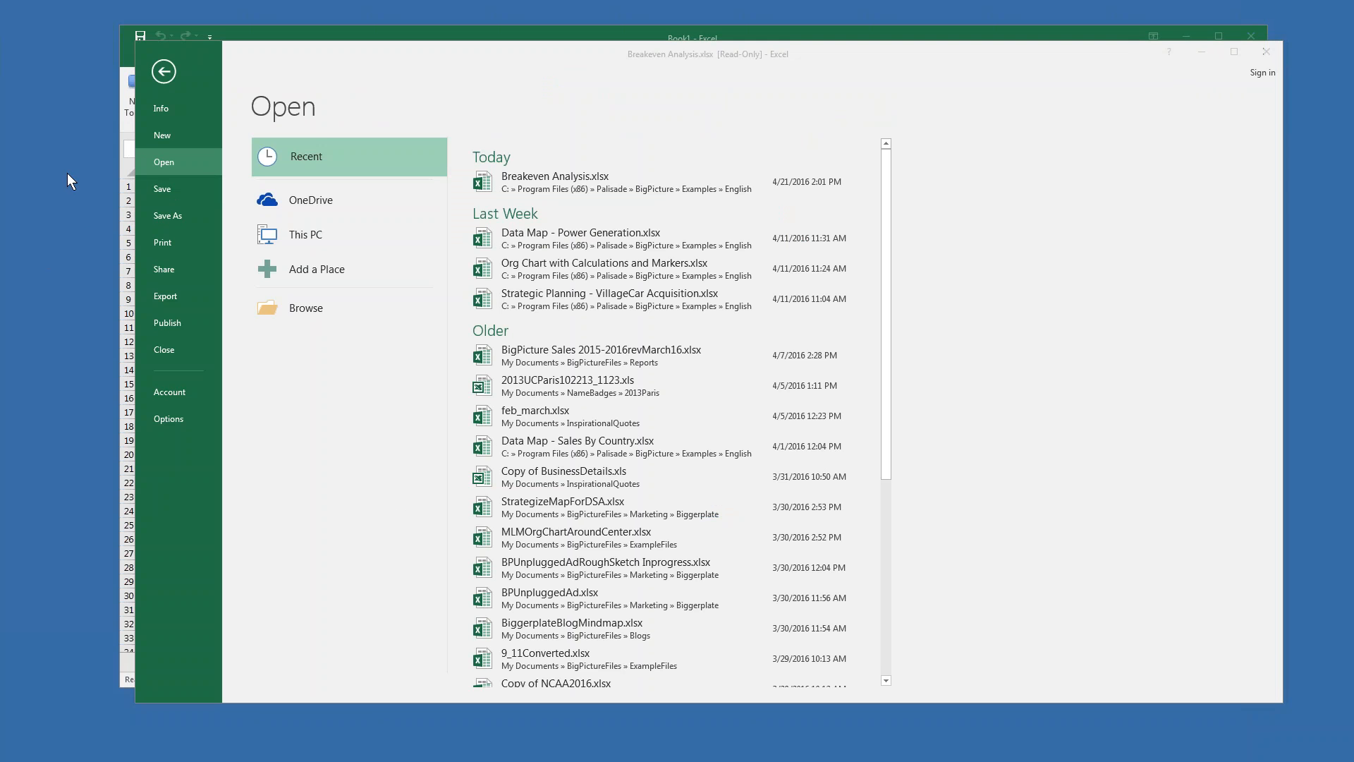
# Close the Breakeven Analysis workbook without saving its changes and return to the blank Book1 workbook.
pyautogui.click(1265, 51)
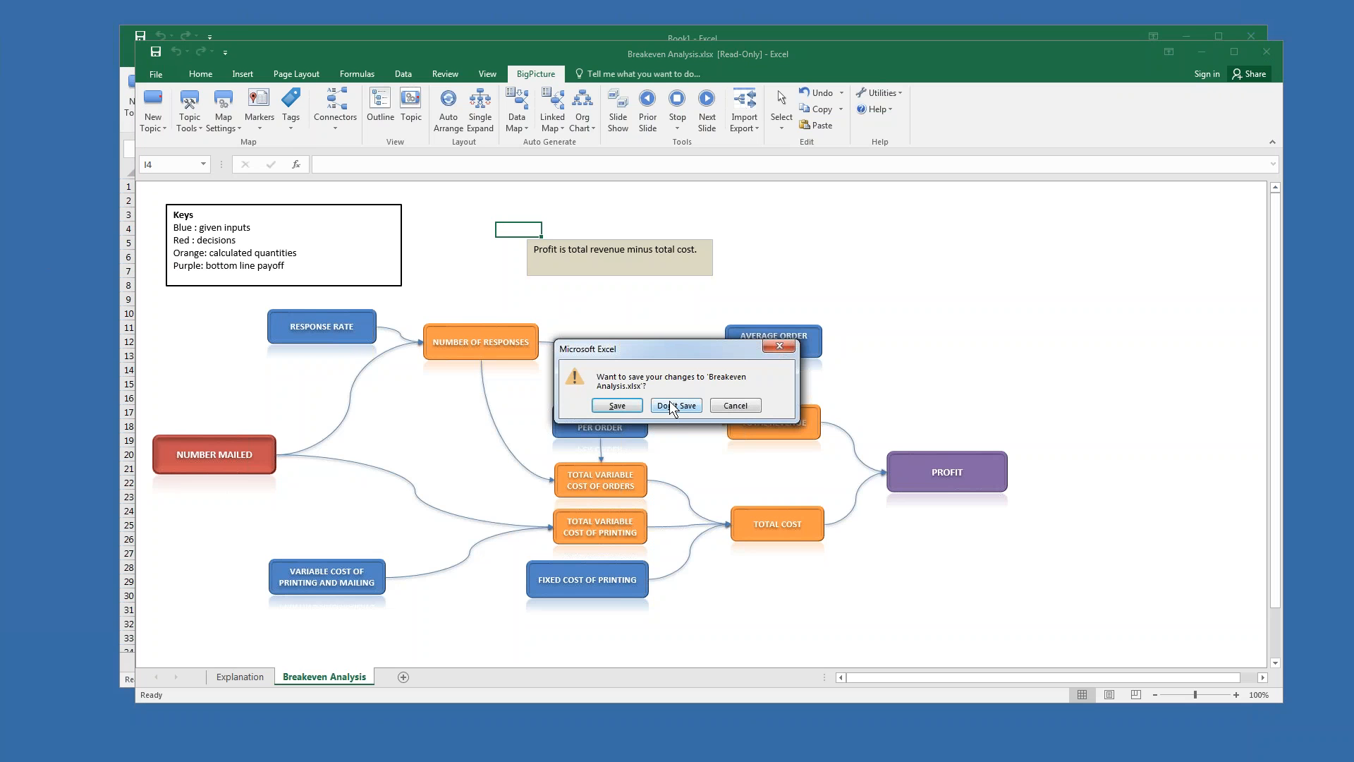
pyautogui.click(670, 406)
pyautogui.click(720, 341)
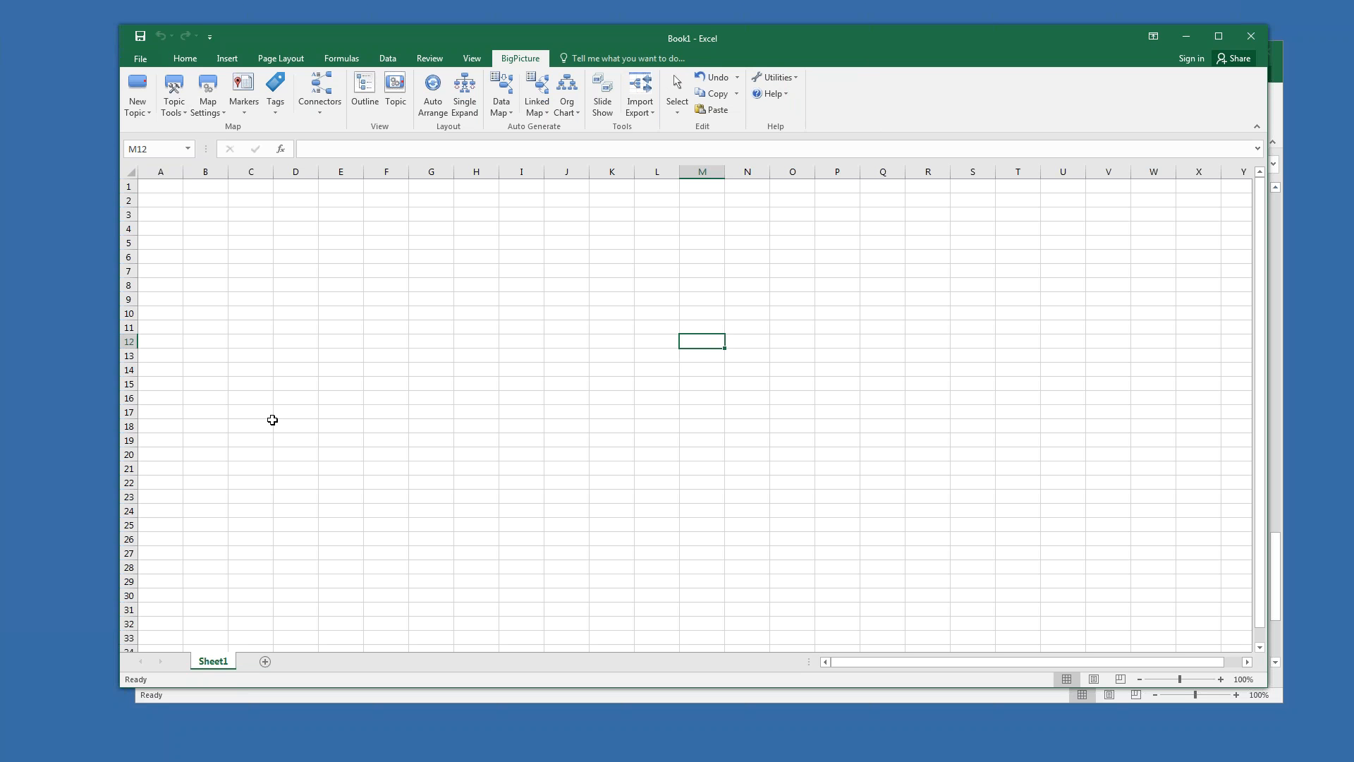